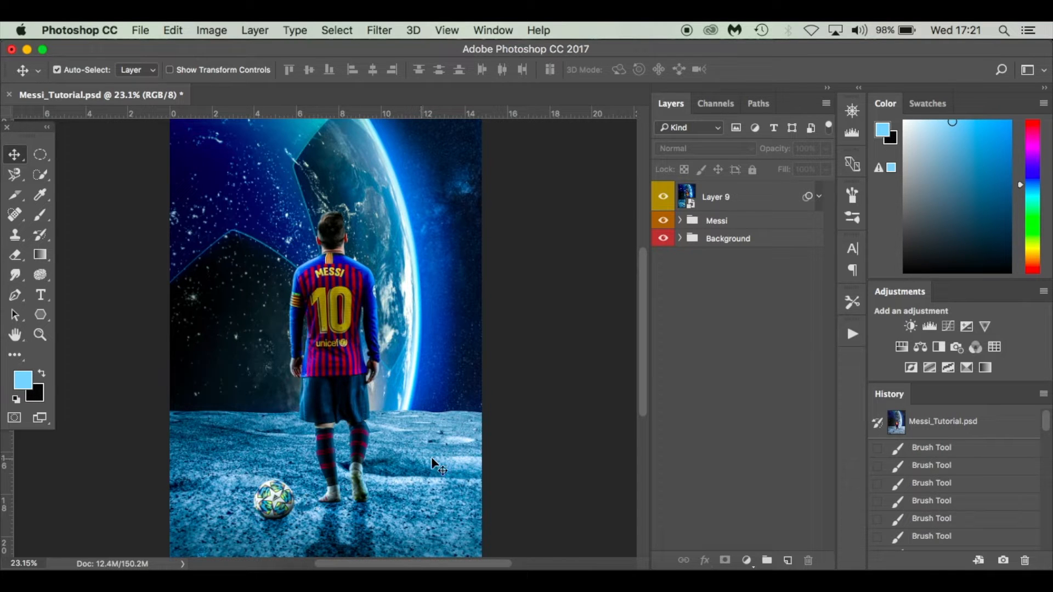
Create a new portrait document of 1748 x 2480 pixels at 300 pixels/inch in 8-bit RGB with a white background
{"action": "left_click_drag", "start_coordinate": [460, 442], "coordinate": [461, 431]}
{"action": "scroll", "coordinate": [460, 427], "scroll_direction": "left", "scroll_amount": 3}
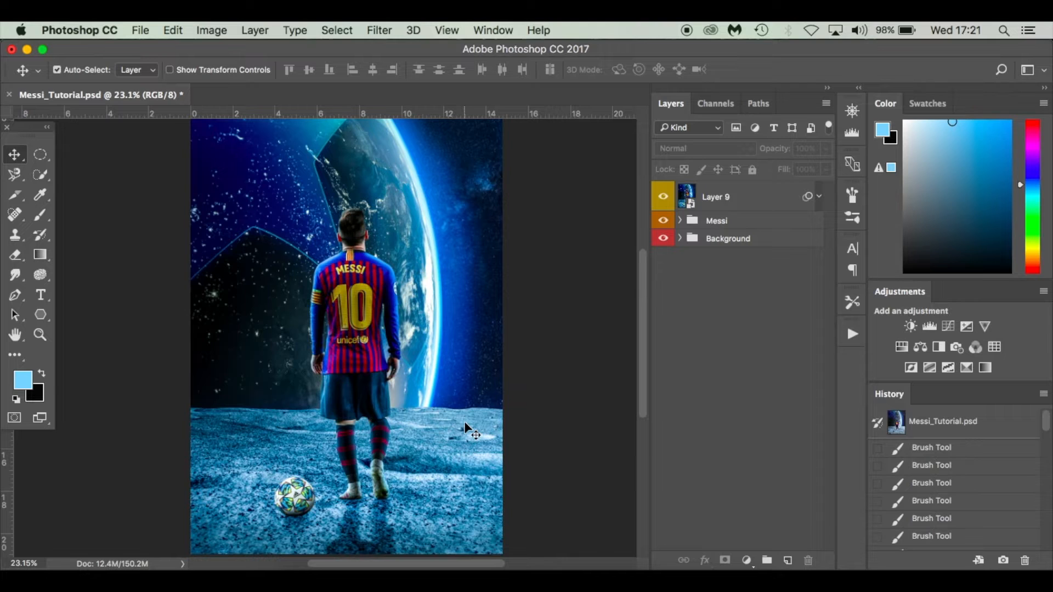
{"action": "key", "text": "super+s"}
{"action": "key", "text": "super+n"}
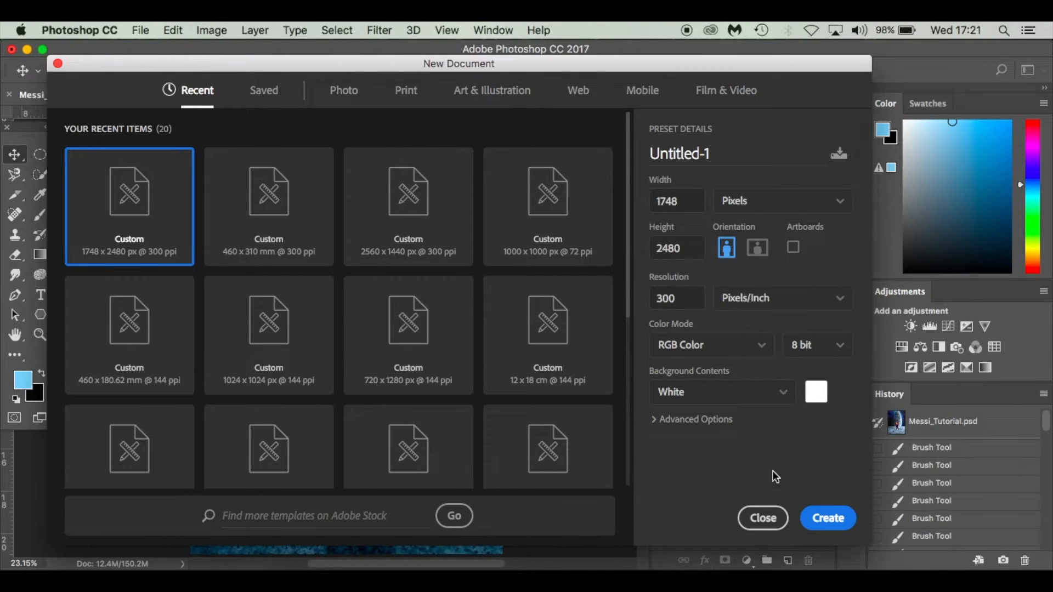
{"action": "left_click", "coordinate": [827, 520]}
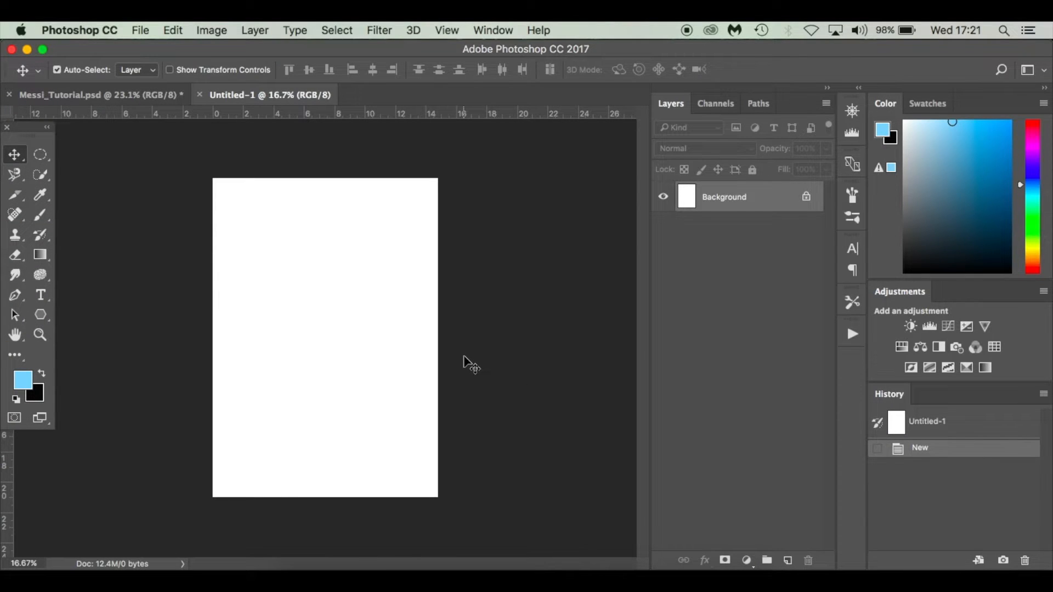
Unlock the Background layer and fill it with the black background colour
{"action": "scroll", "coordinate": [465, 364], "scroll_direction": "up", "scroll_amount": 2}
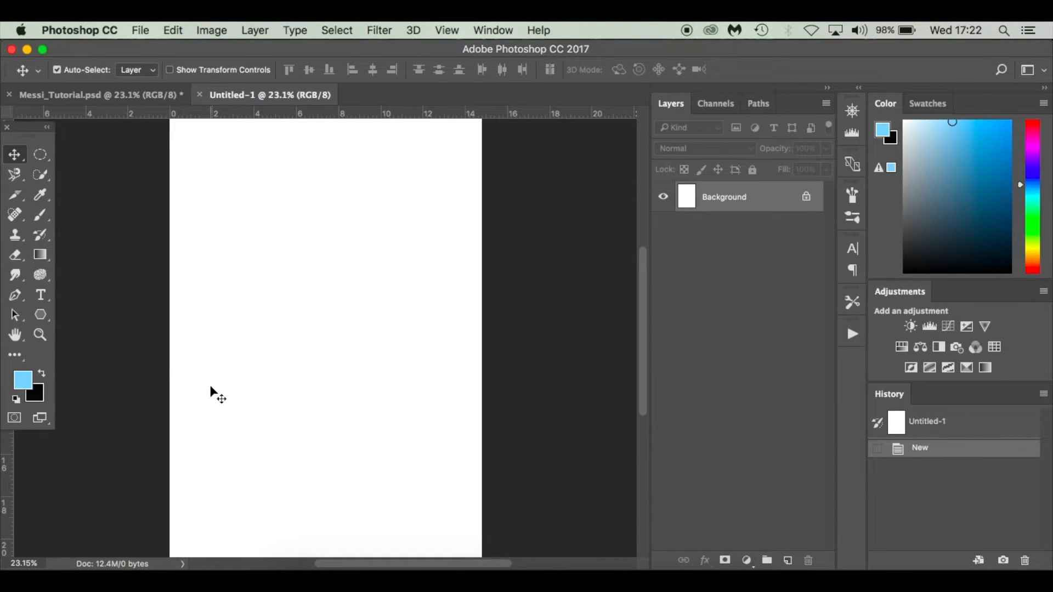
{"action": "left_click_drag", "start_coordinate": [801, 203], "coordinate": [809, 558]}
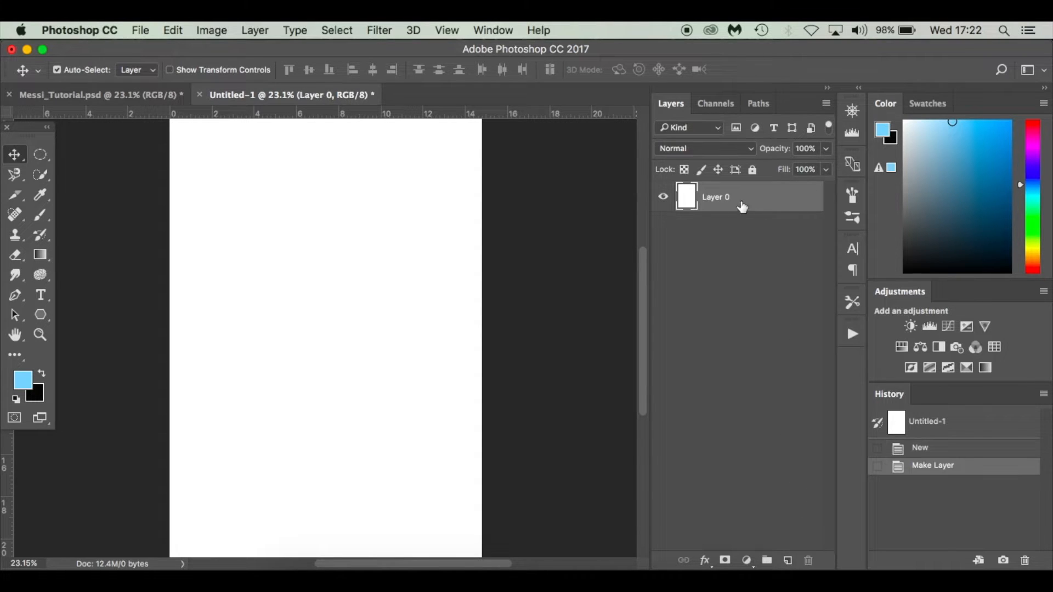
{"action": "key", "text": "super+BackSpace"}
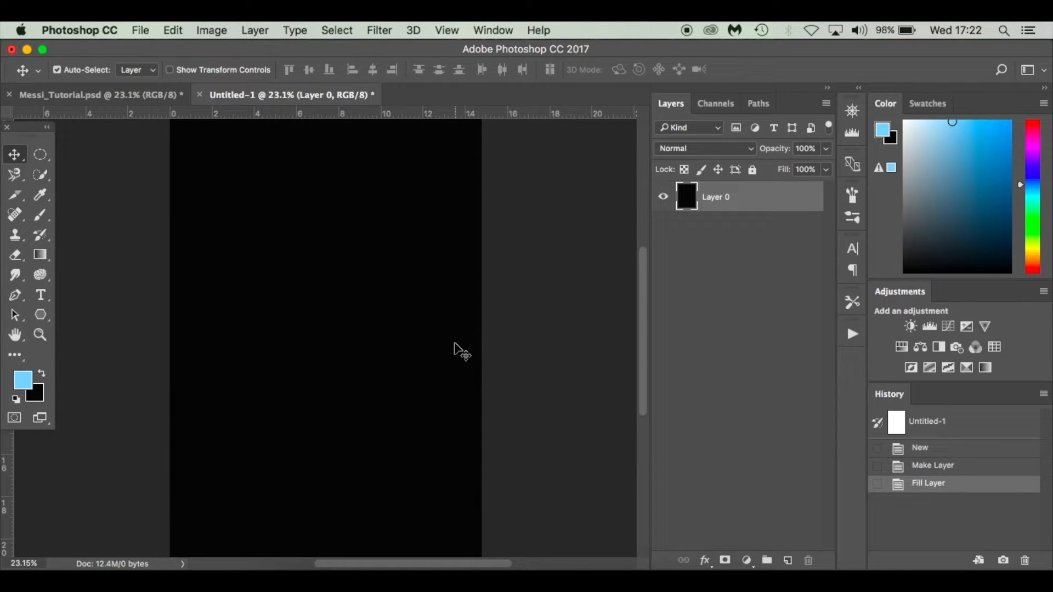
Place moon-surface-002-3d-model-max.jpg at the bottom of the canvas and enlarge it so the ground fills the lower part
{"action": "left_click", "coordinate": [301, 578]}
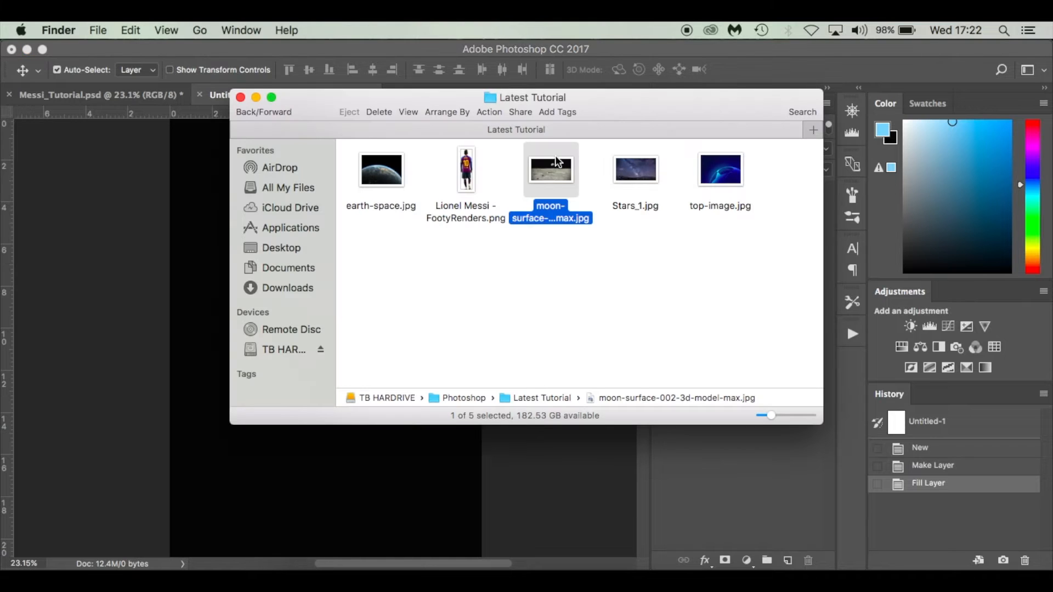
{"action": "left_click_drag", "start_coordinate": [557, 173], "coordinate": [364, 475]}
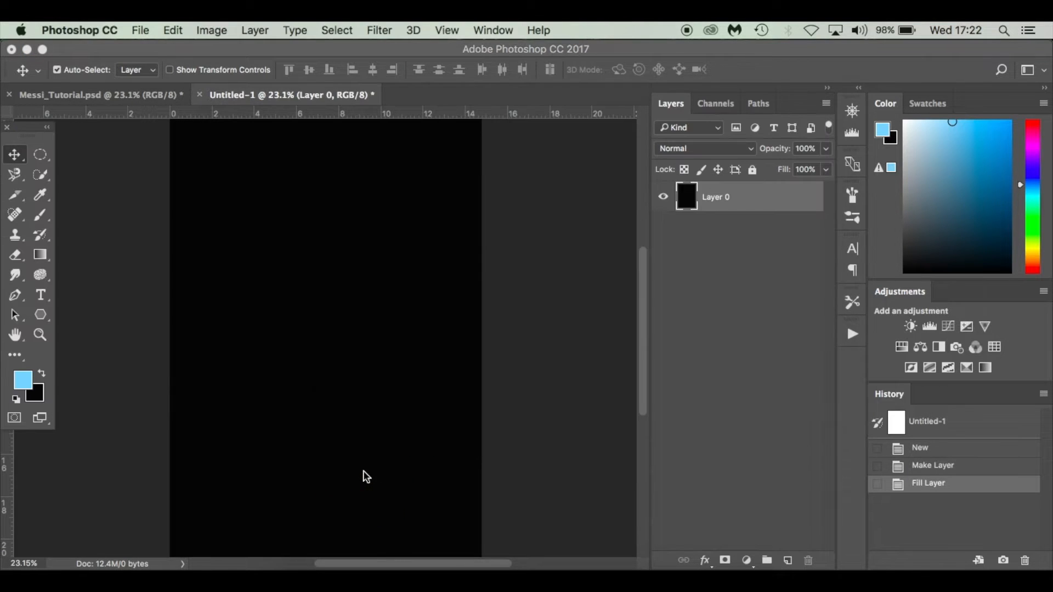
{"action": "left_click_drag", "start_coordinate": [447, 299], "coordinate": [444, 430]}
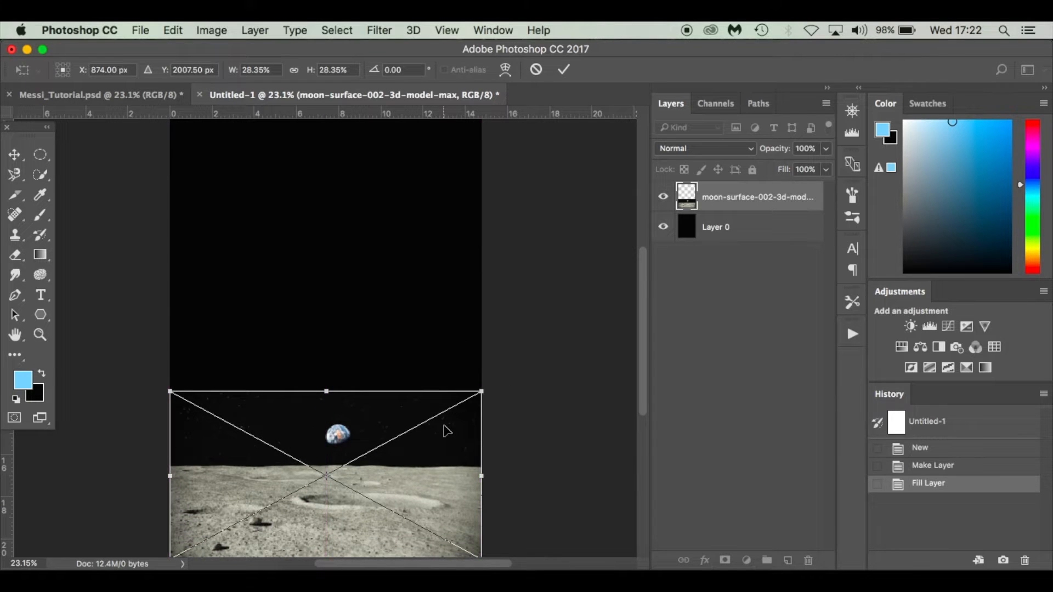
{"action": "scroll", "coordinate": [446, 430], "scroll_direction": "down", "scroll_amount": 5}
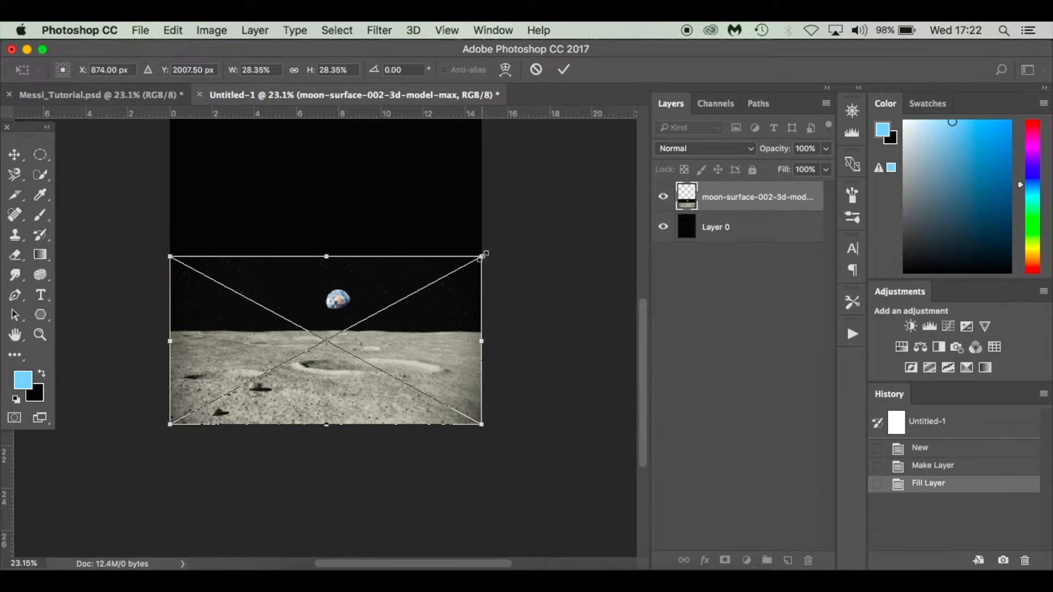
{"action": "left_click_drag", "start_coordinate": [484, 254], "coordinate": [618, 160]}
{"action": "key", "text": "Return"}
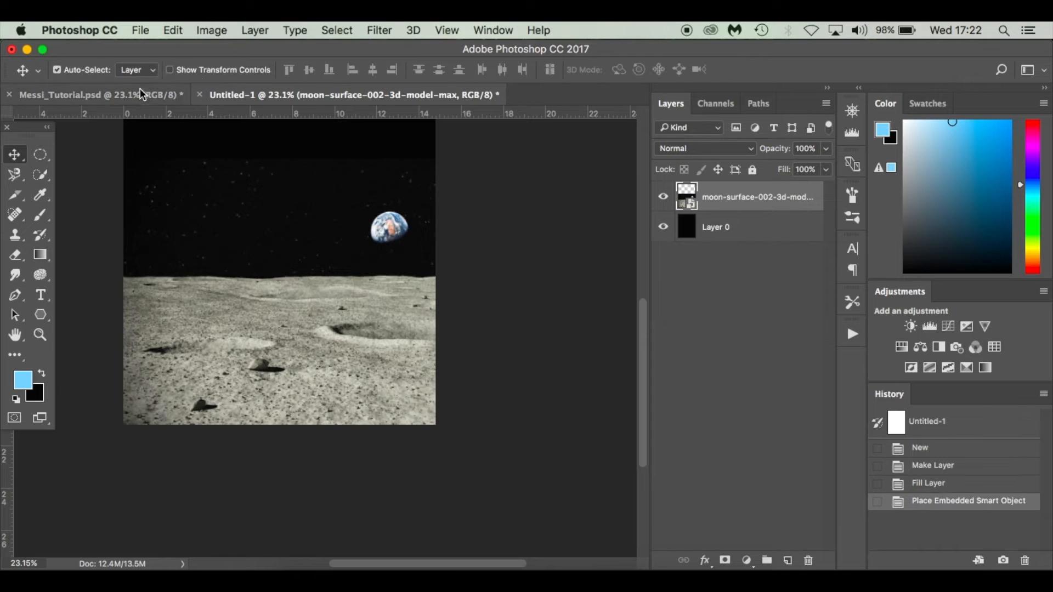
Compare the moon surface's size and horizon position with the finished artwork in Messi_Tutorial.psd
{"action": "left_click", "coordinate": [141, 92]}
{"action": "scroll", "coordinate": [244, 244], "scroll_direction": "down", "scroll_amount": 2}
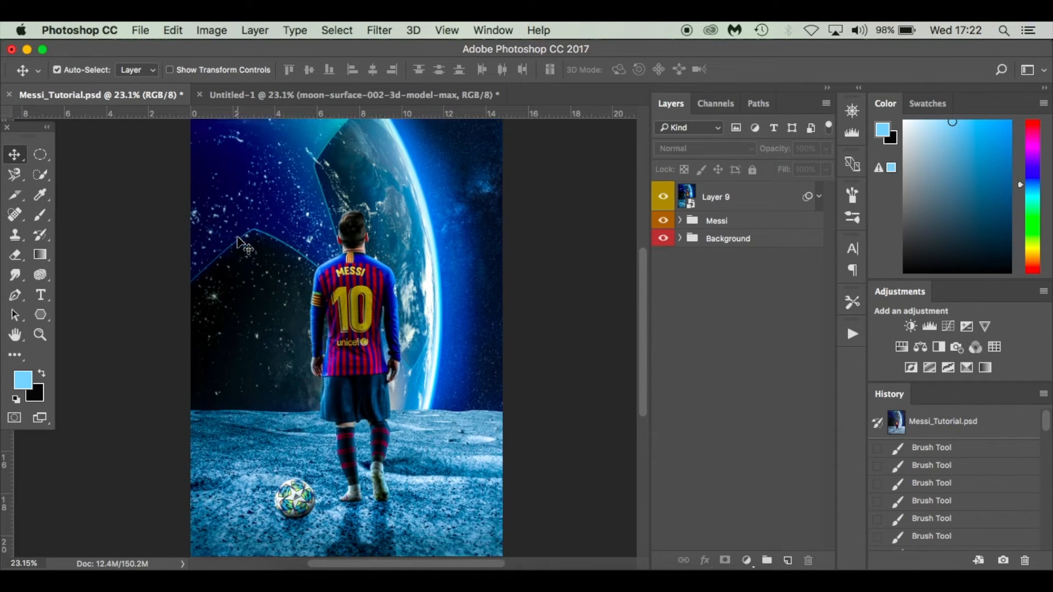
{"action": "left_click", "coordinate": [379, 97]}
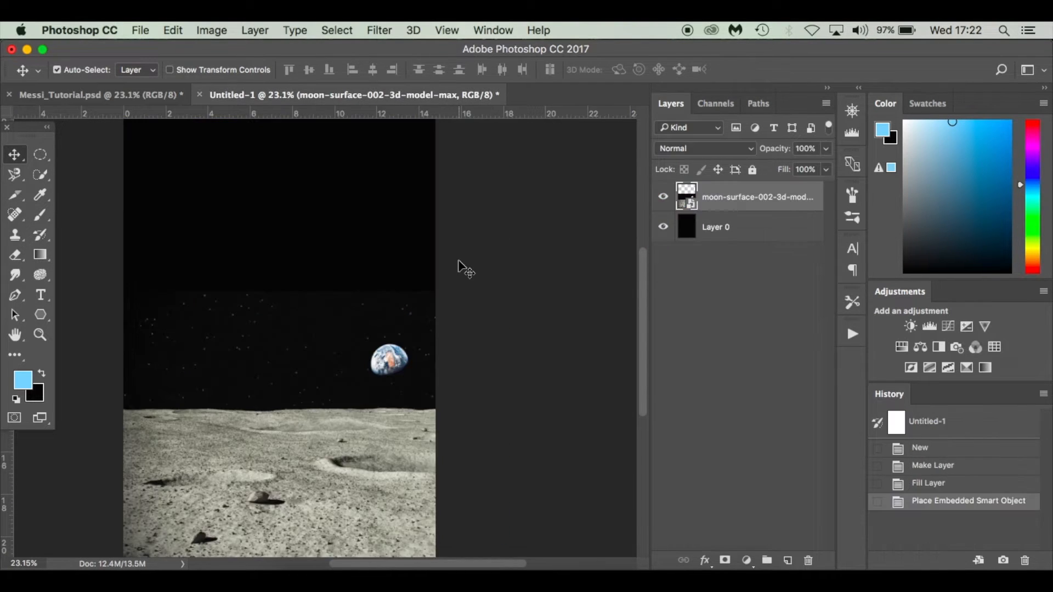
{"action": "key", "text": "super+0"}
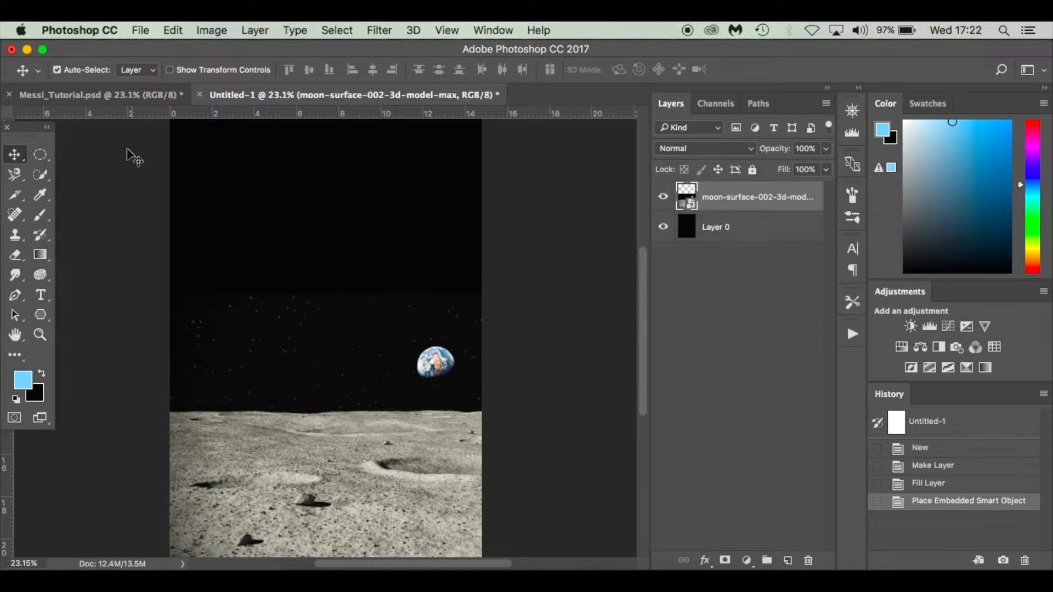
{"action": "left_click", "coordinate": [126, 93]}
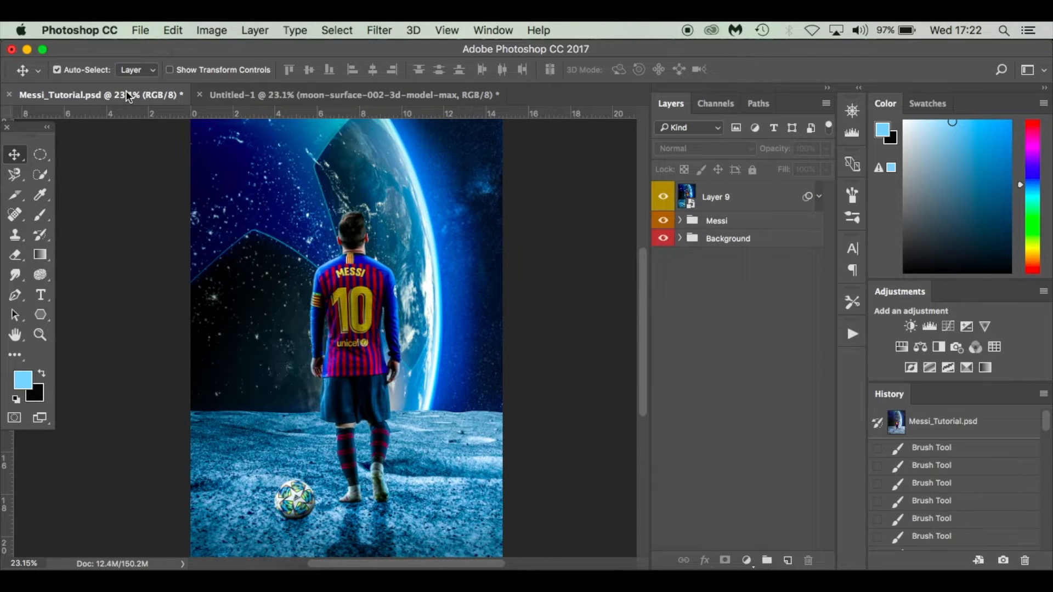
{"action": "left_click", "coordinate": [257, 90]}
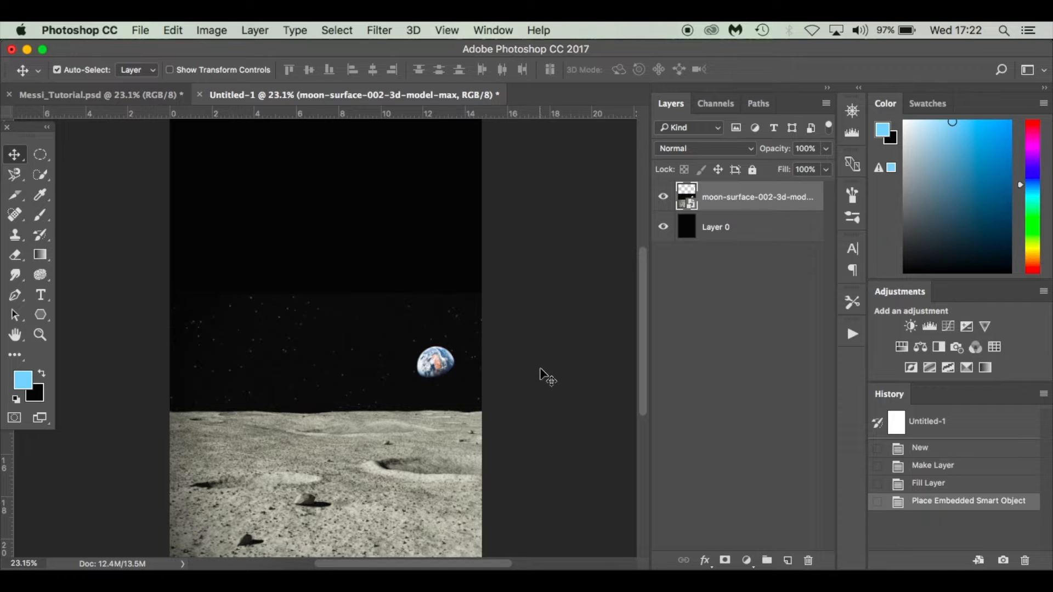
Trace the moon's horizon with the Pen tool, from just outside the canvas's left edge to just past its right edge
{"action": "scroll", "coordinate": [541, 376], "scroll_direction": "down", "scroll_amount": 3}
{"action": "scroll", "coordinate": [540, 376], "scroll_direction": "left", "scroll_amount": 1}
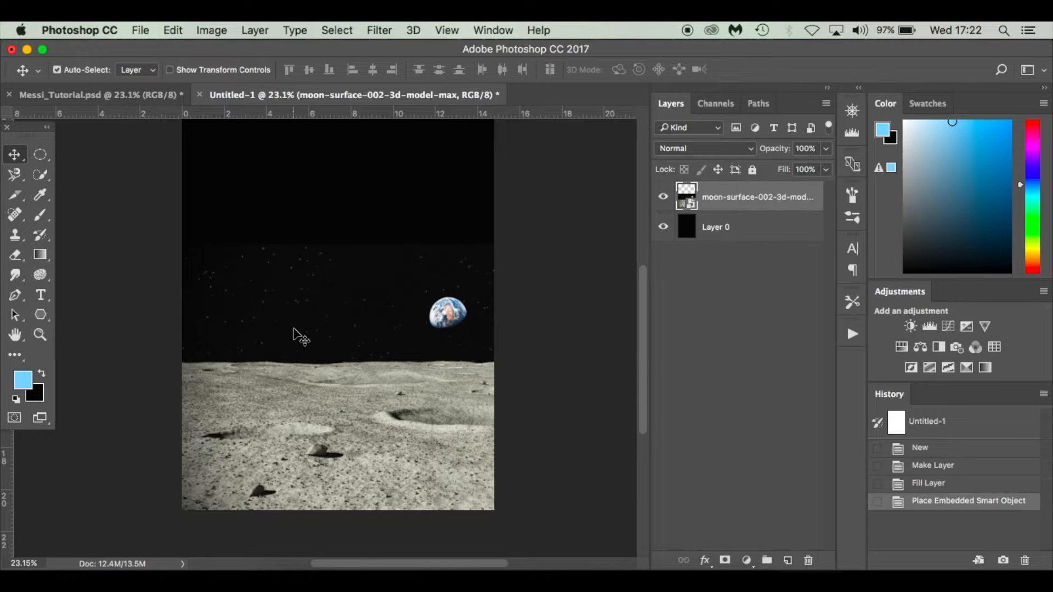
{"action": "key", "text": "p"}
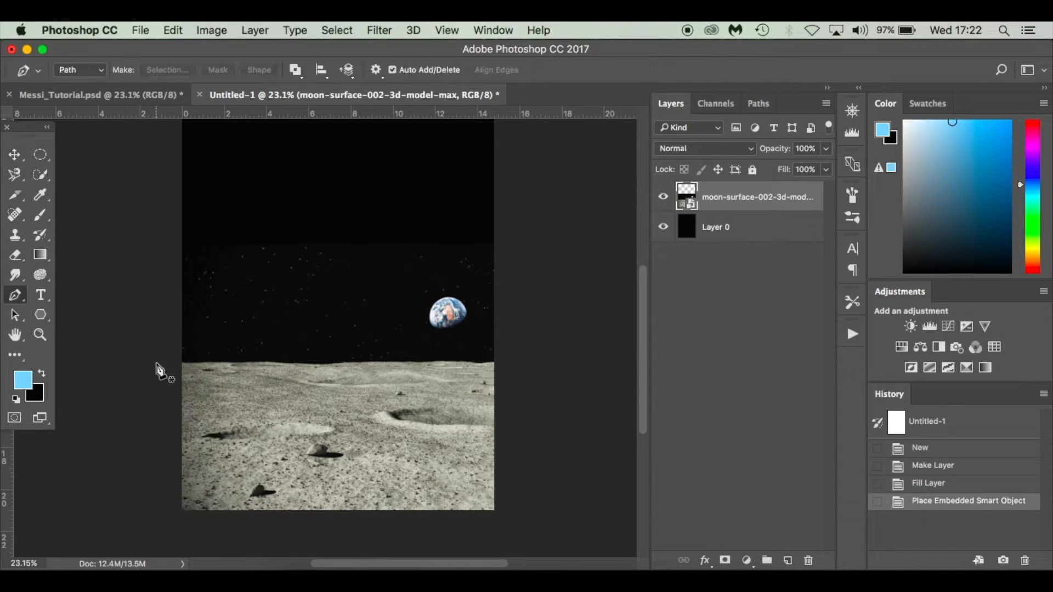
{"action": "key", "text": "super+plus"}
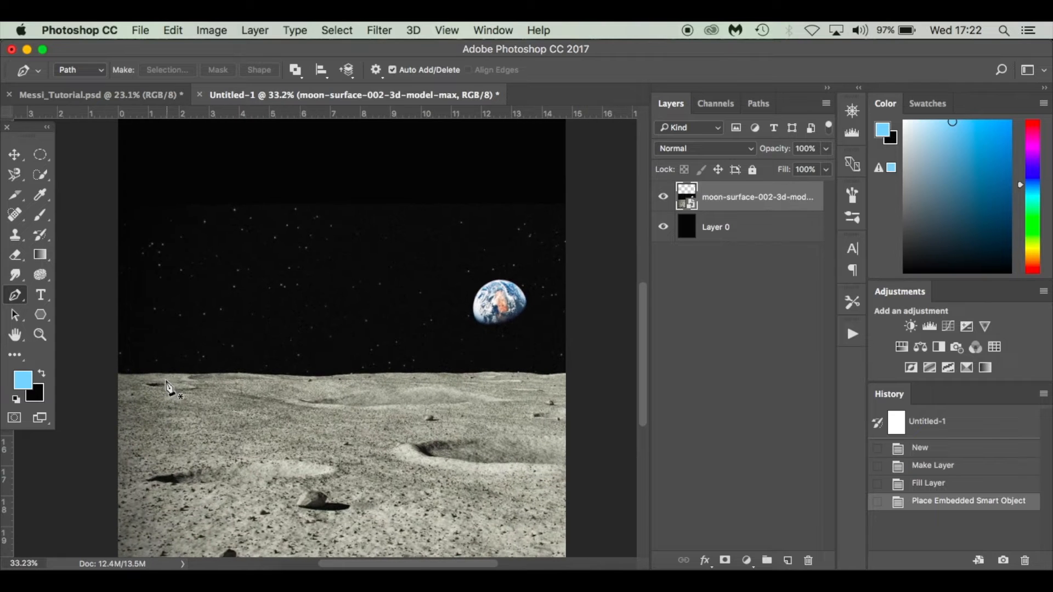
{"action": "left_click", "coordinate": [109, 379]}
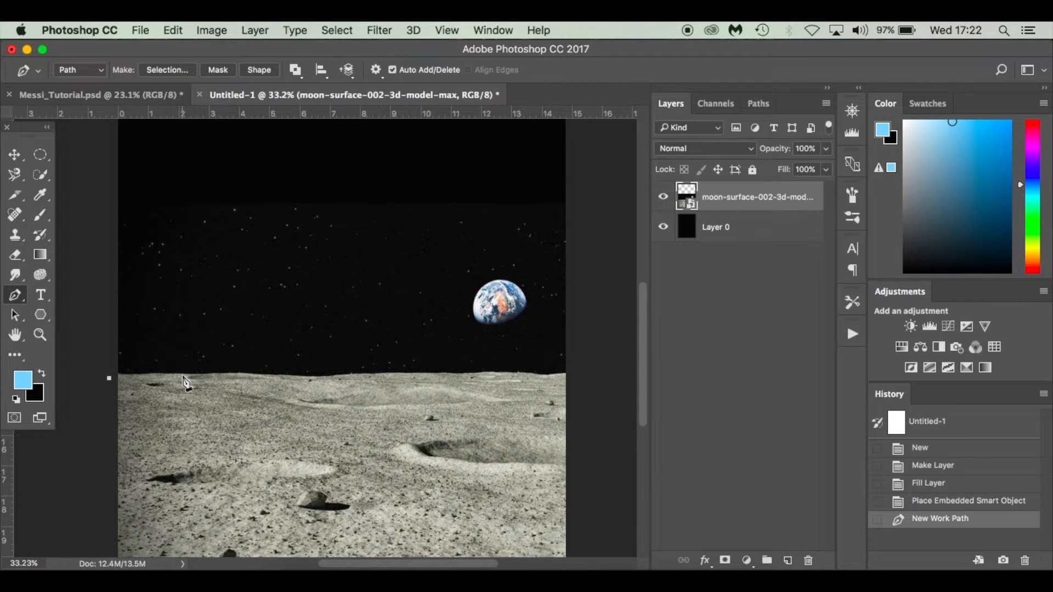
{"action": "left_click_drag", "start_coordinate": [182, 376], "coordinate": [268, 376]}
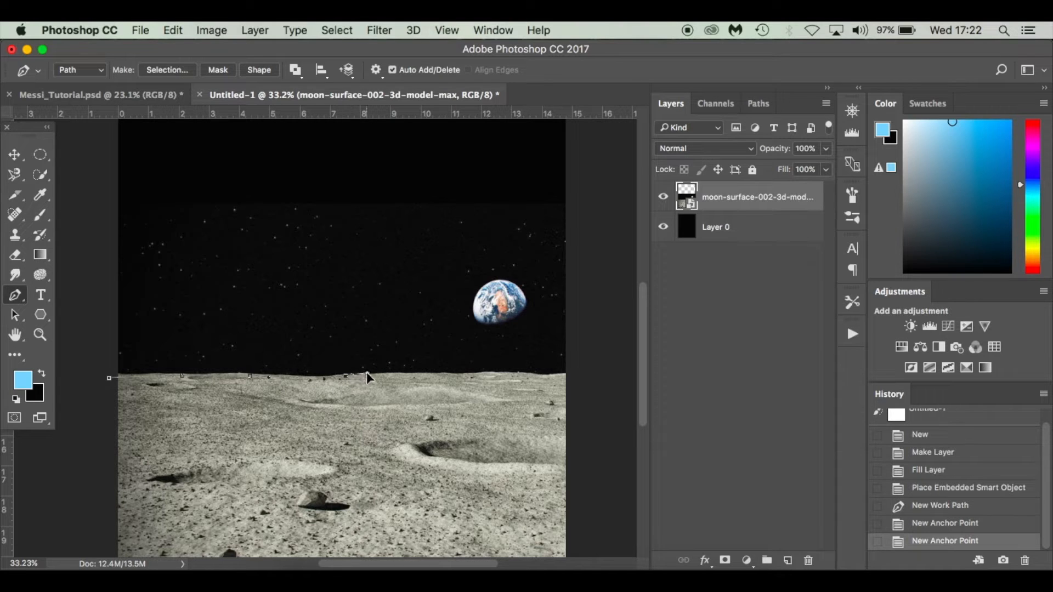
{"action": "left_click_drag", "start_coordinate": [367, 373], "coordinate": [368, 373]}
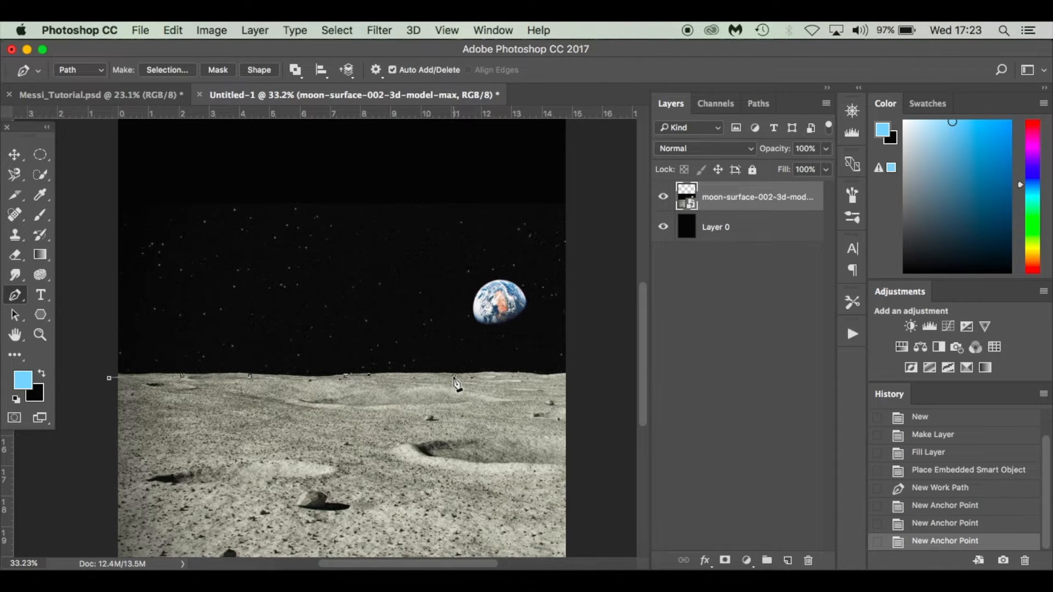
{"action": "left_click_drag", "start_coordinate": [464, 379], "coordinate": [467, 376]}
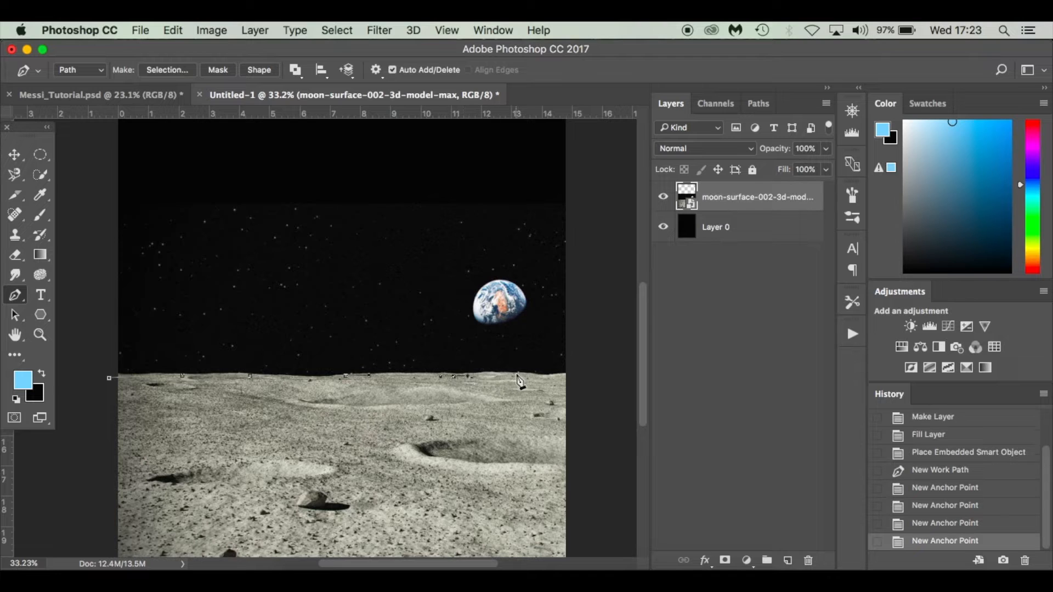
{"action": "left_click_drag", "start_coordinate": [533, 377], "coordinate": [582, 365]}
Continue the path outside the canvas around the bottom of the moon ground and close it at its starting point
{"action": "scroll", "coordinate": [585, 373], "scroll_direction": "down", "scroll_amount": 3}
{"action": "left_click", "coordinate": [581, 364]}
{"action": "left_click", "coordinate": [581, 534]}
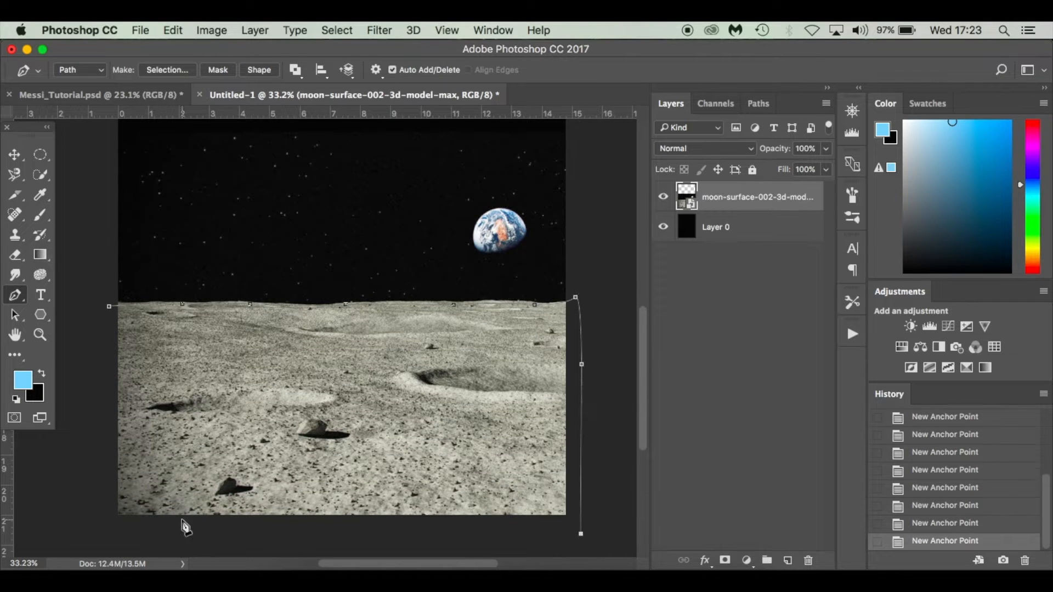
{"action": "left_click", "coordinate": [89, 531]}
{"action": "left_click", "coordinate": [110, 307]}
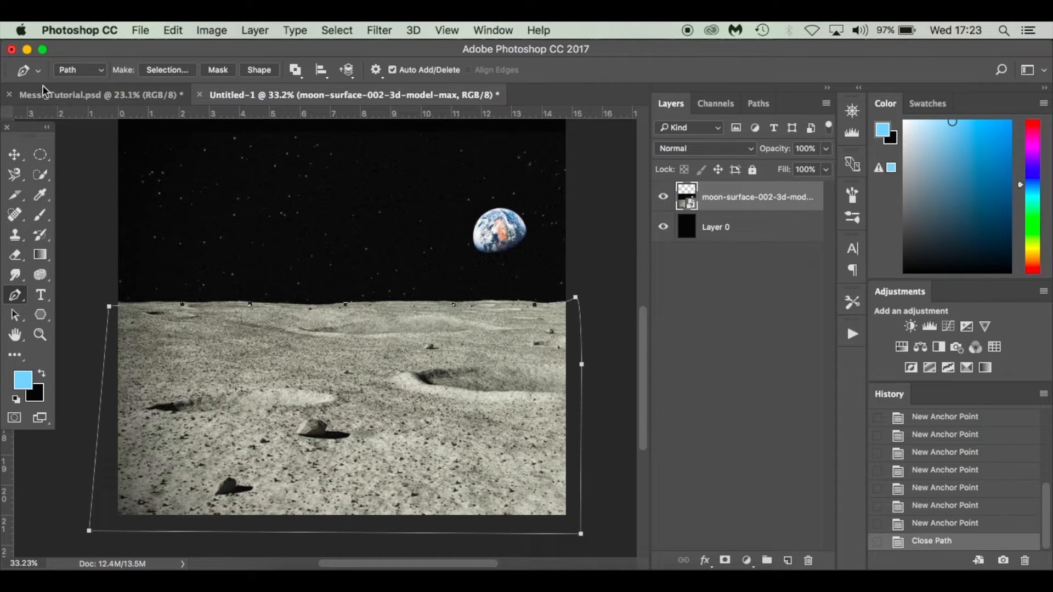
Convert the path into a new anti-aliased selection with 0 pixels feather and use it as the moon surface's layer mask
{"action": "left_click", "coordinate": [170, 71]}
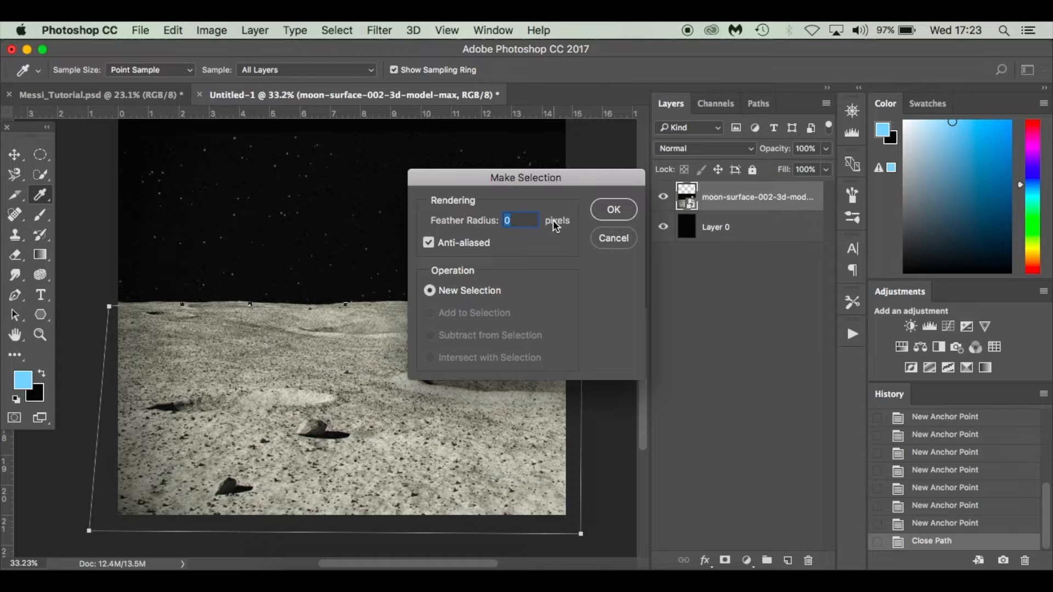
{"action": "left_click", "coordinate": [614, 211]}
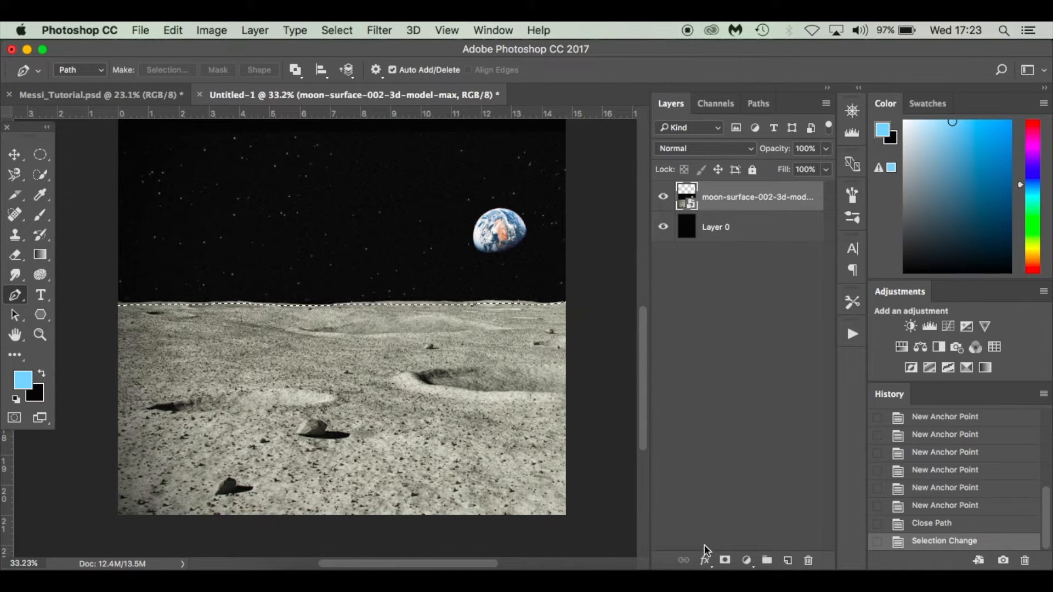
{"action": "left_click", "coordinate": [725, 560]}
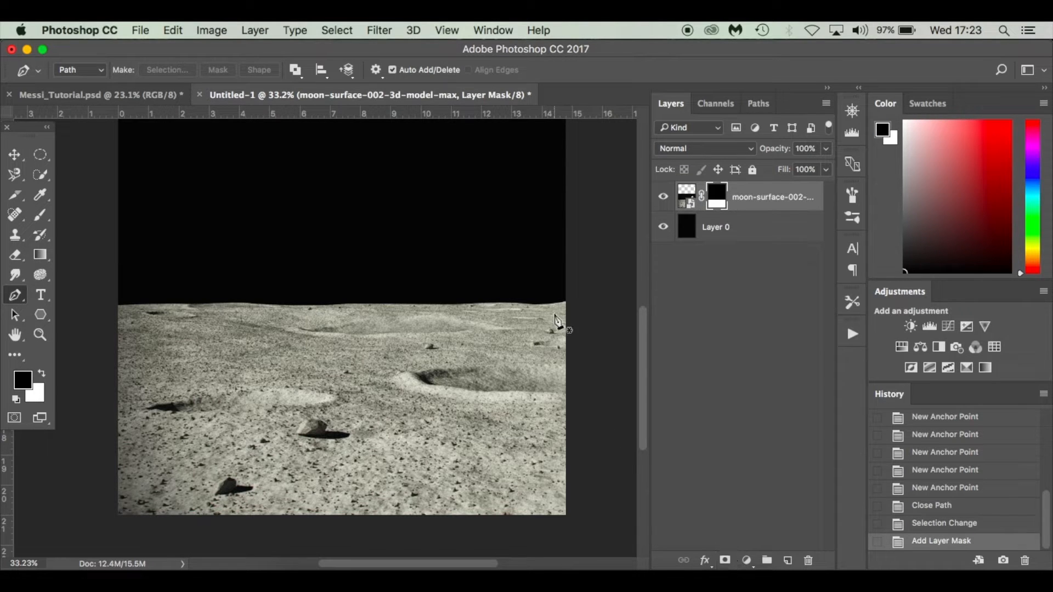
Disable the moon surface's layer mask to inspect the hidden sky and re-enable the mask
{"action": "scroll", "coordinate": [482, 265], "scroll_direction": "up", "scroll_amount": 3}
{"action": "scroll", "coordinate": [427, 277], "scroll_direction": "up", "scroll_amount": 3}
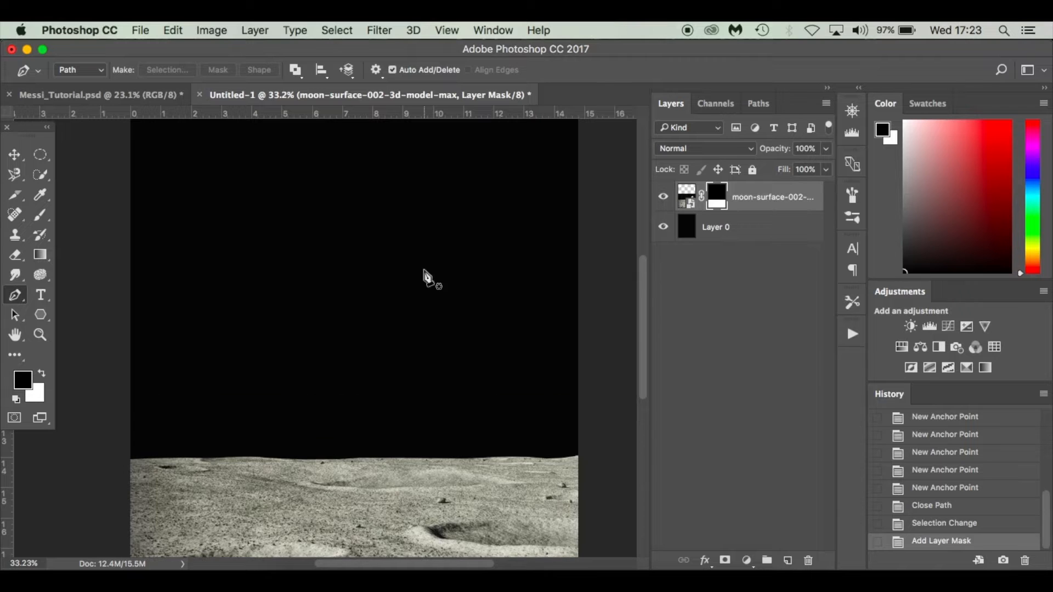
{"action": "key", "text": "v"}
{"action": "scroll", "coordinate": [431, 279], "scroll_direction": "up", "scroll_amount": 3}
{"action": "scroll", "coordinate": [431, 278], "scroll_direction": "down", "scroll_amount": 1}
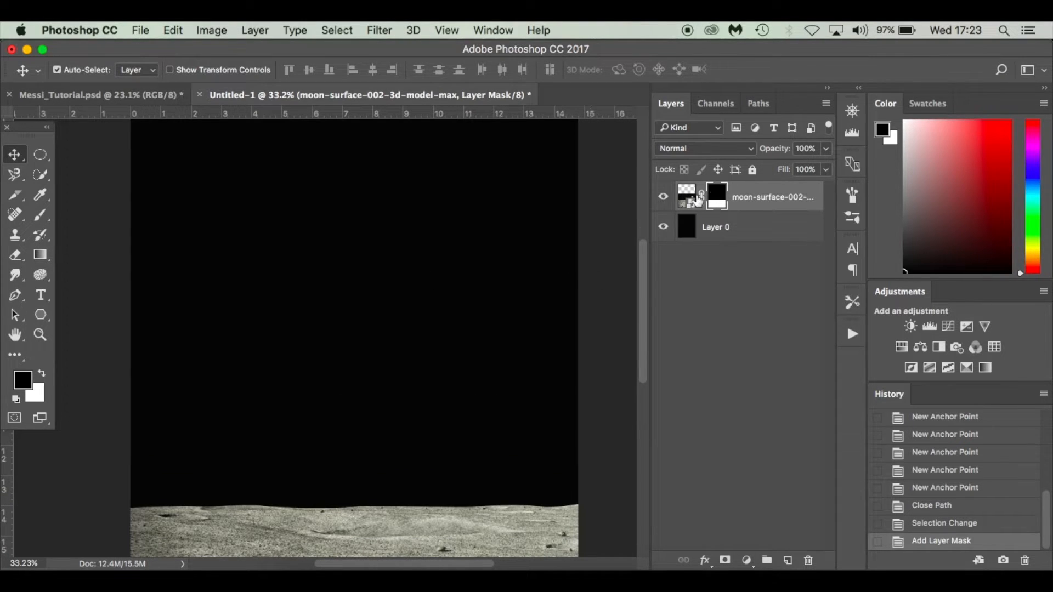
{"action": "right_click", "coordinate": [720, 196]}
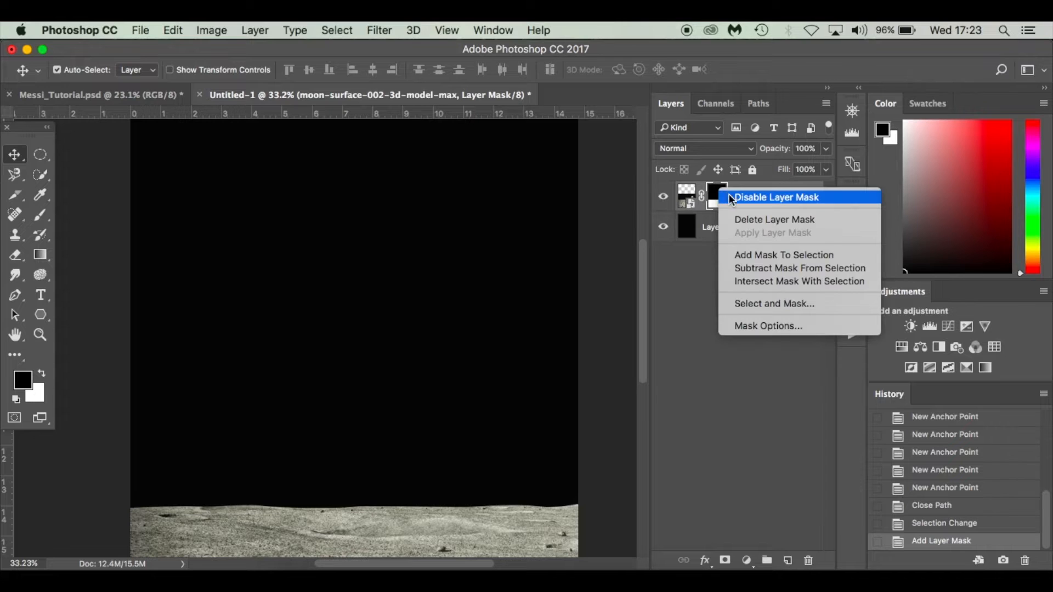
{"action": "left_click", "coordinate": [733, 196]}
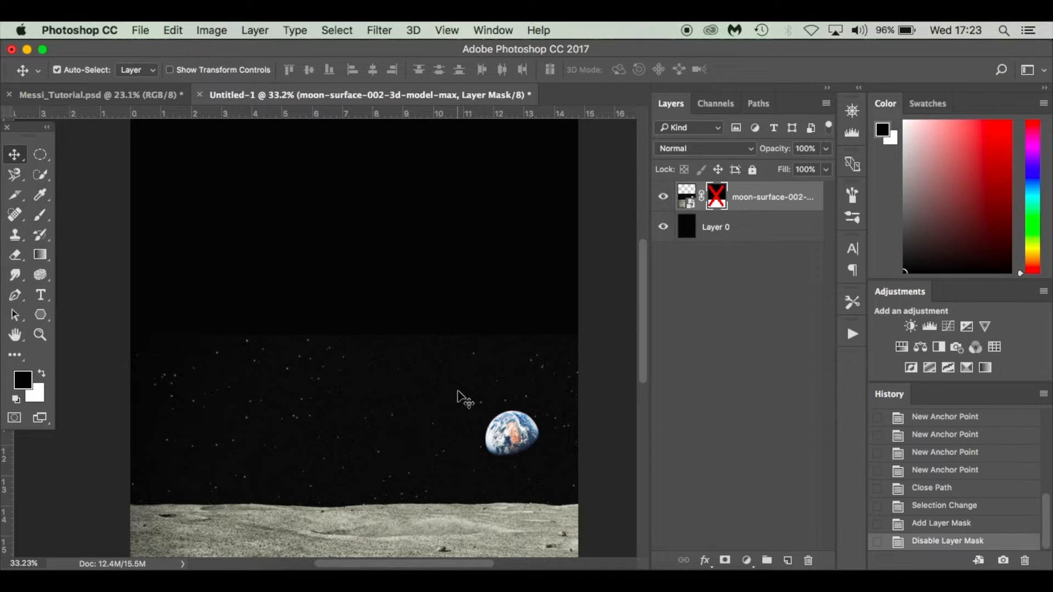
{"action": "right_click", "coordinate": [717, 196]}
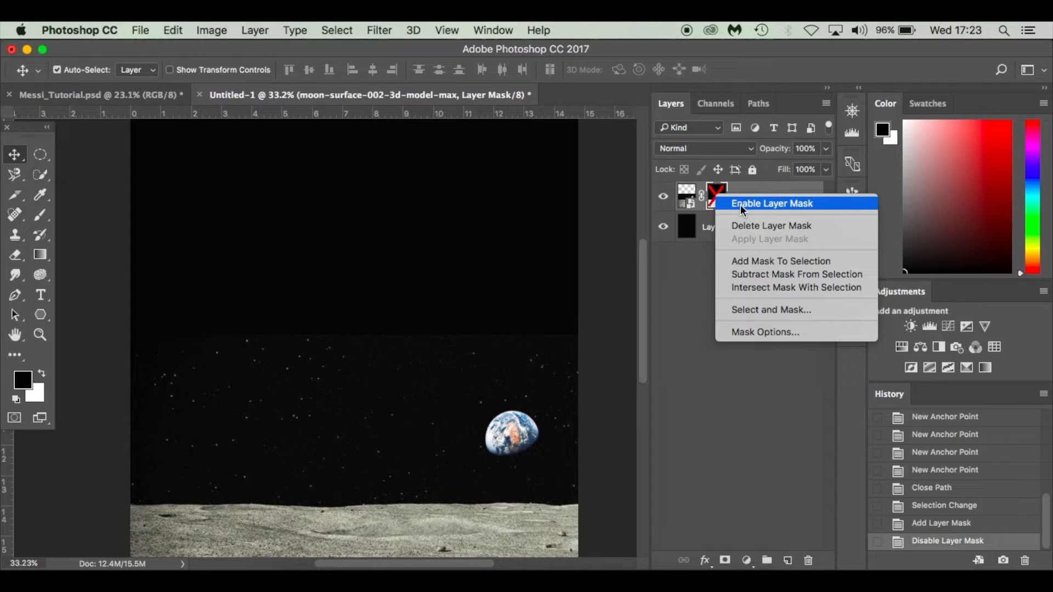
{"action": "left_click", "coordinate": [740, 205]}
{"action": "scroll", "coordinate": [492, 424], "scroll_direction": "down", "scroll_amount": 10}
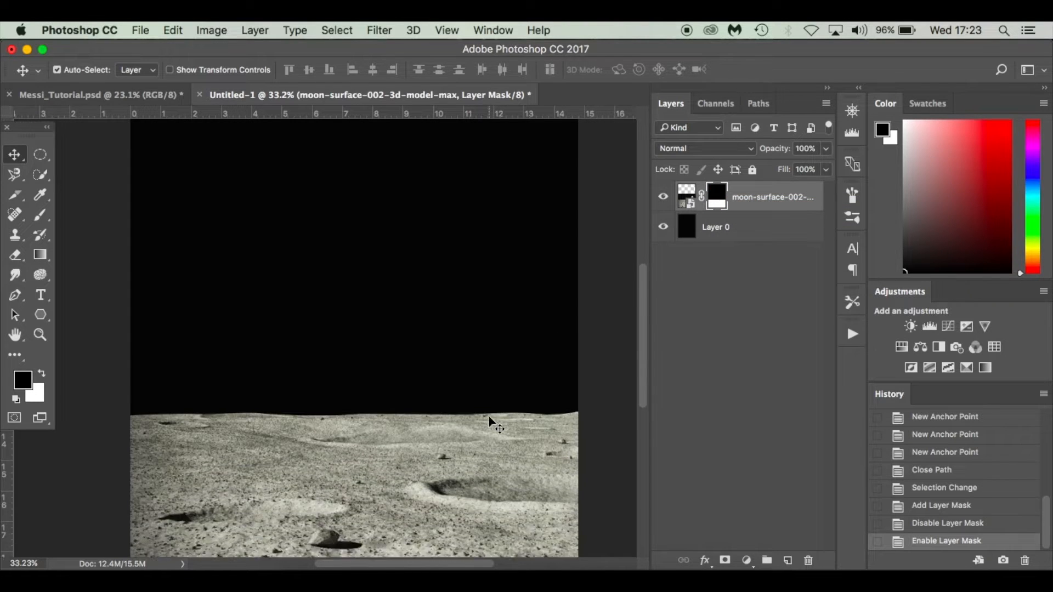
{"action": "scroll", "coordinate": [492, 423], "scroll_direction": "up", "scroll_amount": 3}
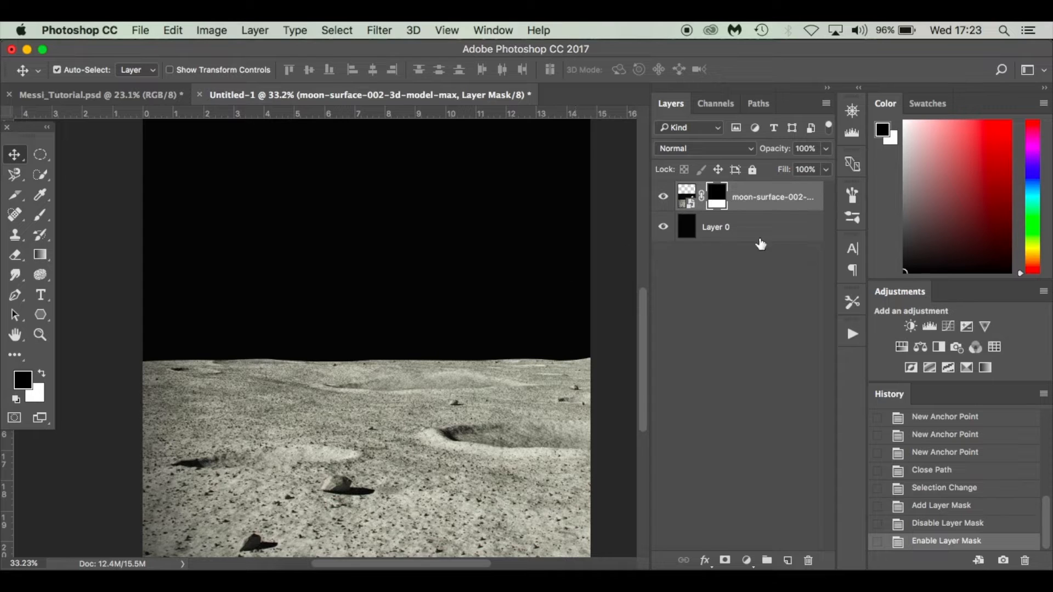
Rename the moon surface layer as Moon
{"action": "left_click", "coordinate": [779, 231]}
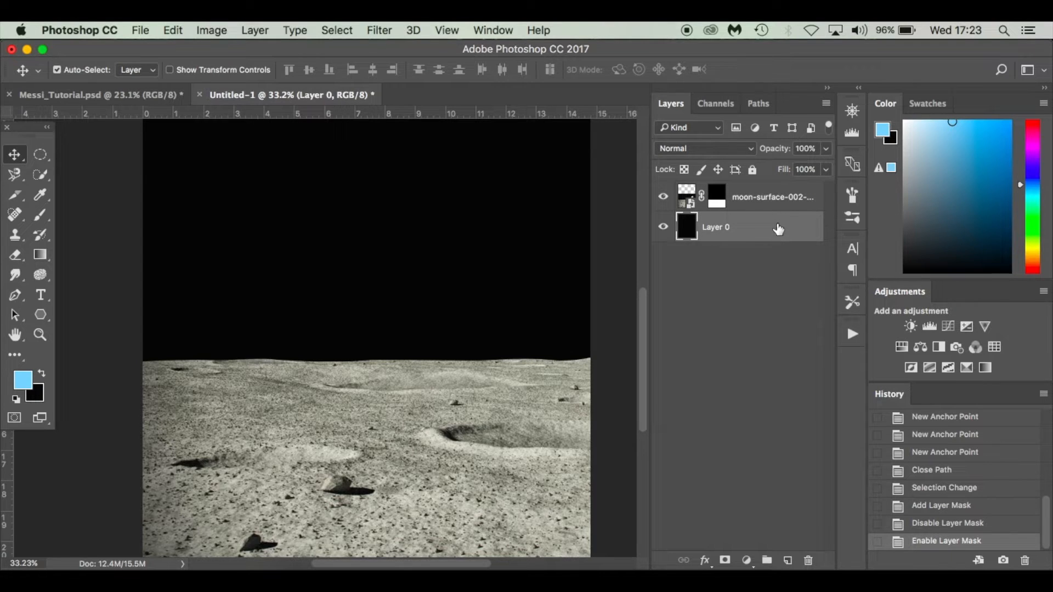
{"action": "double_click", "coordinate": [767, 197]}
{"action": "type", "text": "M"}
{"action": "key", "text": "Return"}
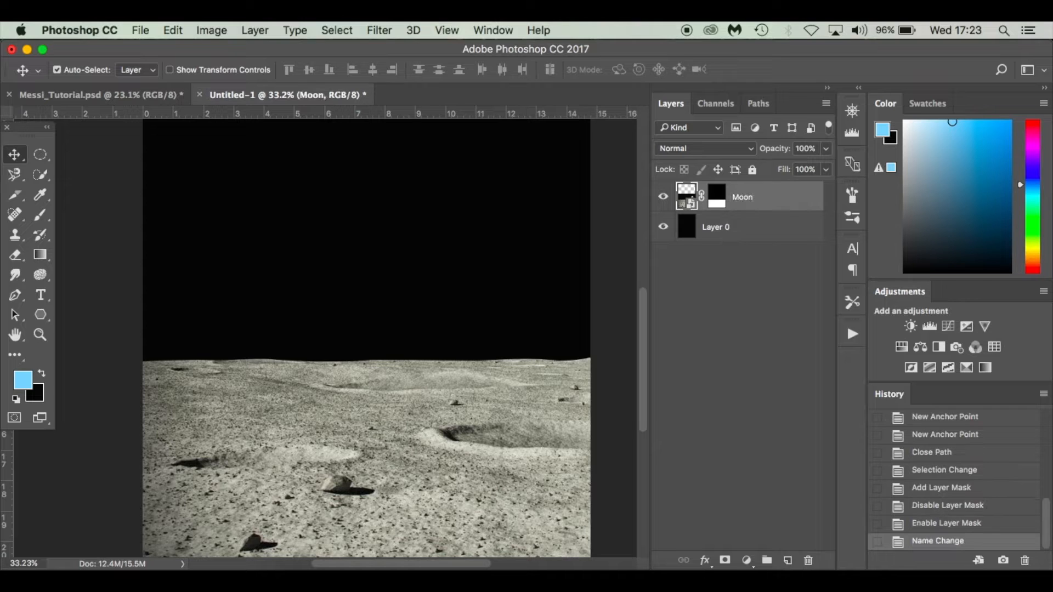
Place earth-space.jpg from Finder's Latest Tutorial folder directly above Layer 0 and raise it behind the moon's horizon to about Y 1078 px
{"action": "left_click", "coordinate": [779, 230]}
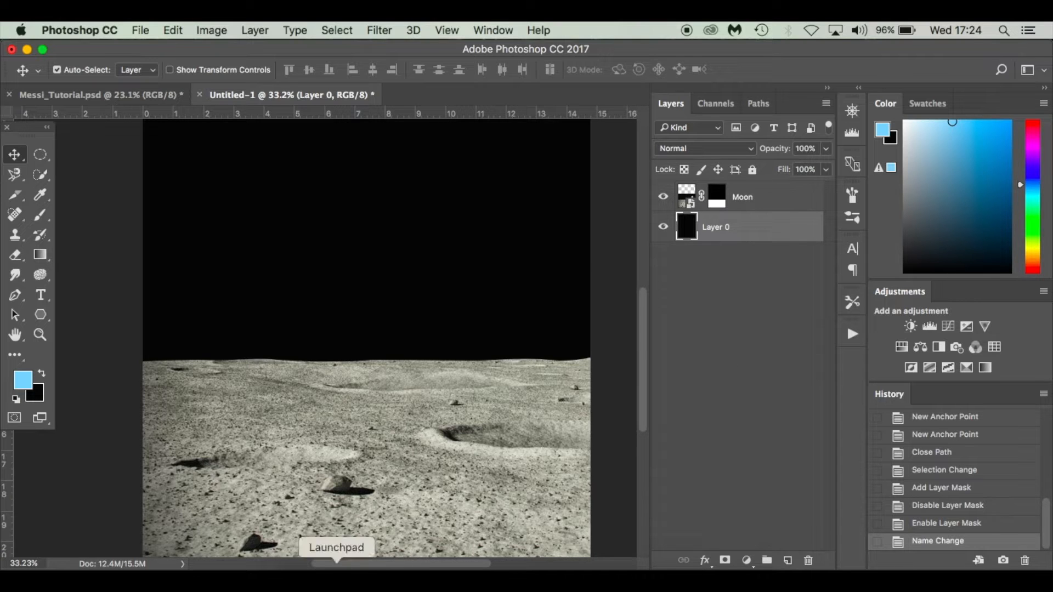
{"action": "left_click", "coordinate": [298, 565]}
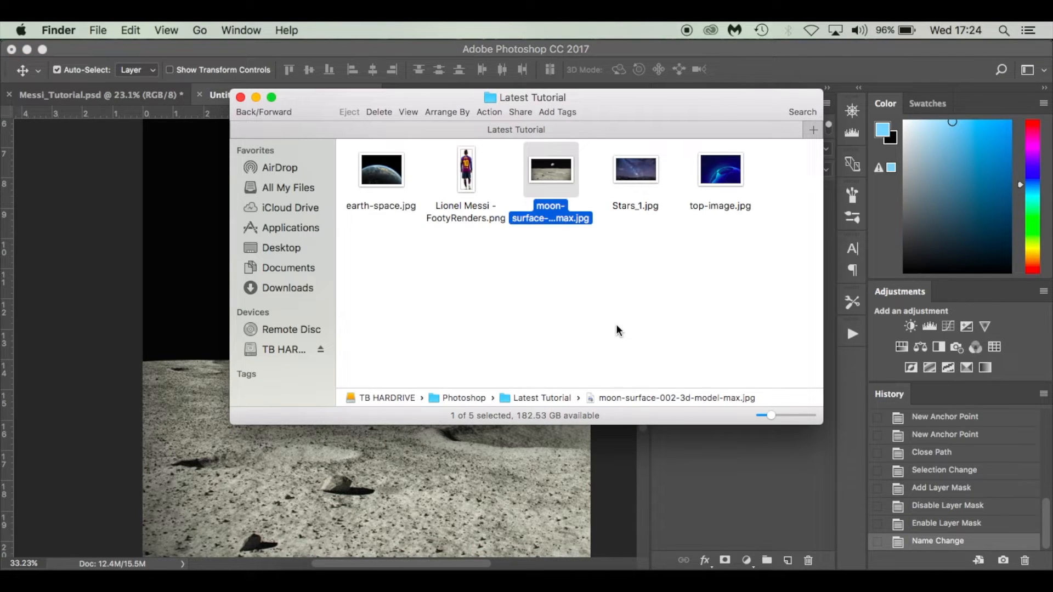
{"action": "left_click_drag", "start_coordinate": [381, 181], "coordinate": [203, 281]}
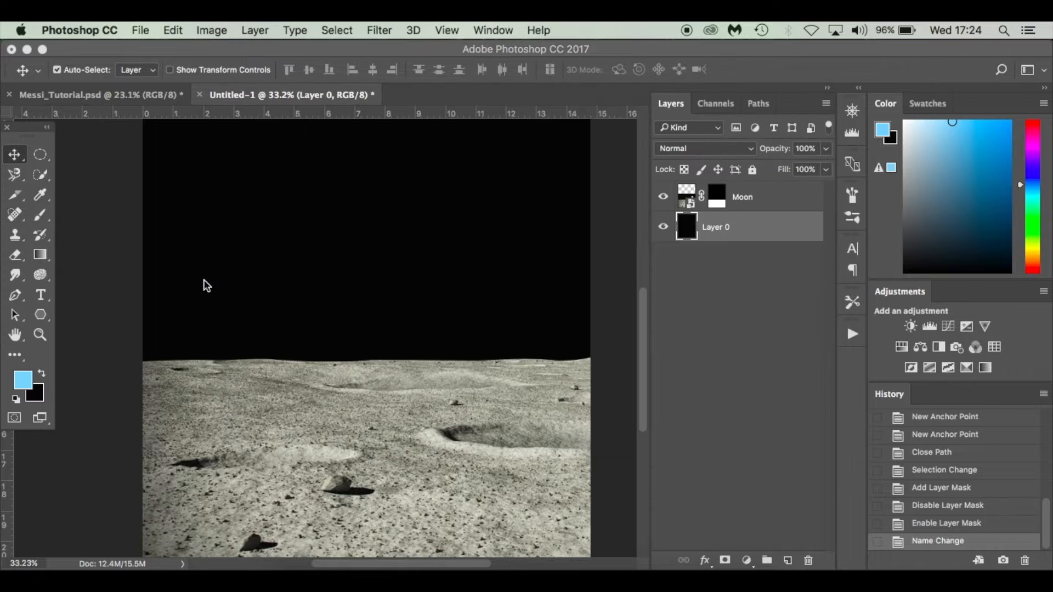
{"action": "left_click_drag", "start_coordinate": [489, 289], "coordinate": [491, 179]}
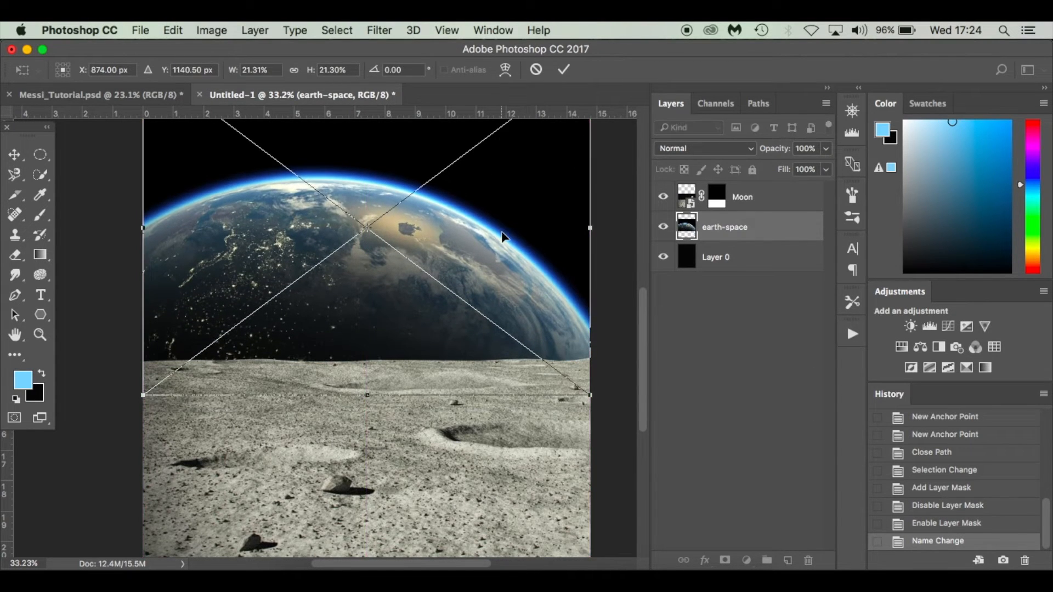
{"action": "scroll", "coordinate": [502, 237], "scroll_direction": "up", "scroll_amount": 5}
{"action": "scroll", "coordinate": [501, 235], "scroll_direction": "down", "scroll_amount": 2}
{"action": "mouse_move", "coordinate": [501, 236]}
{"action": "left_mouse_down"}
{"action": "mouse_move", "coordinate": [501, 193]}
{"action": "mouse_move", "coordinate": [507, 225]}
{"action": "left_mouse_up"}
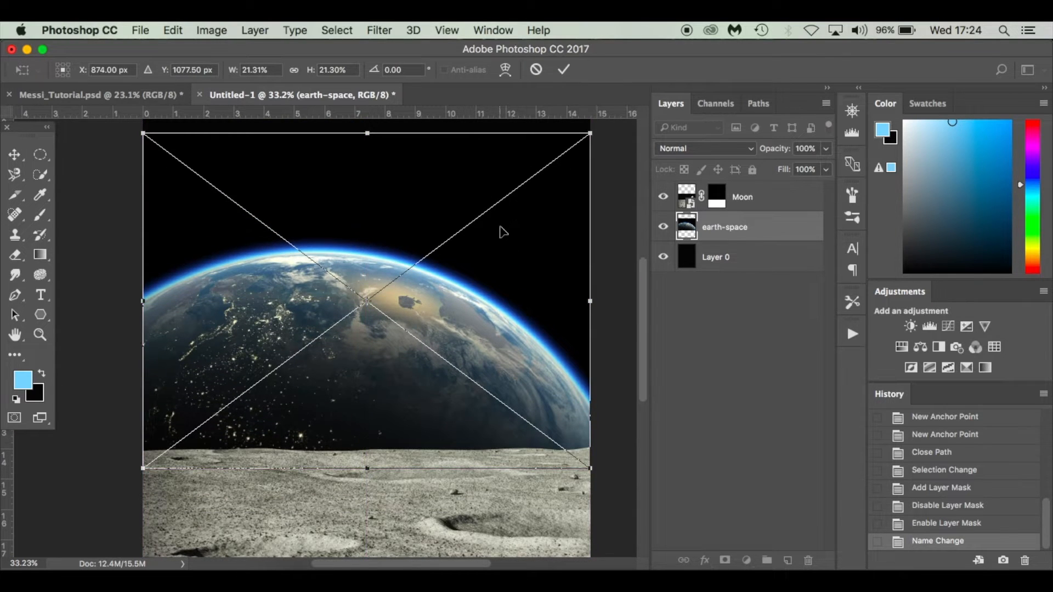
Rotate the Earth image 90° clockwise and align it with the canvas's top-left corner, centred at about X 656 px, Y 874 px
{"action": "right_click", "coordinate": [496, 239]}
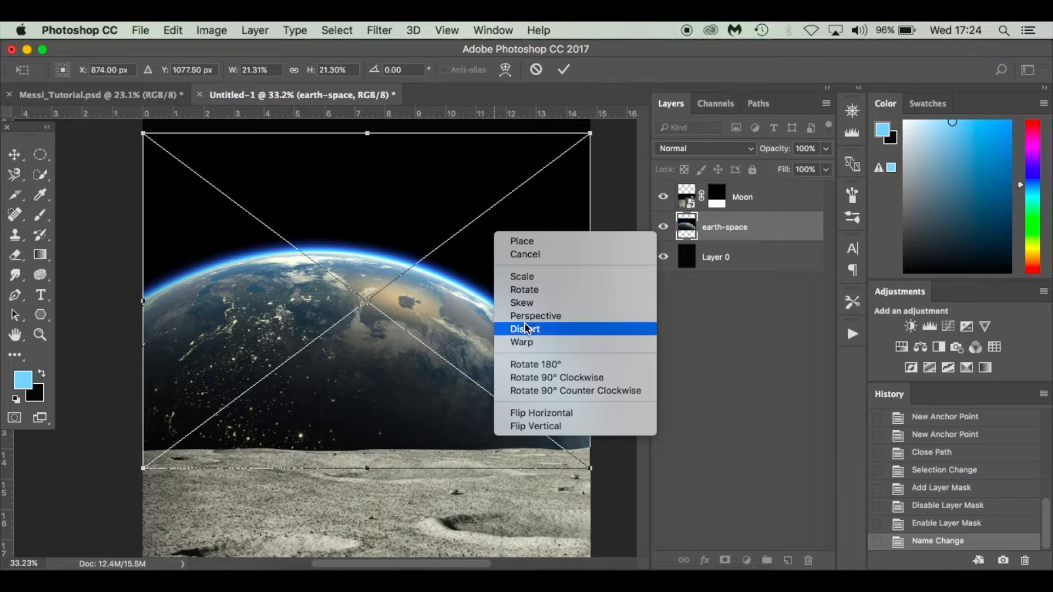
{"action": "left_click", "coordinate": [588, 378]}
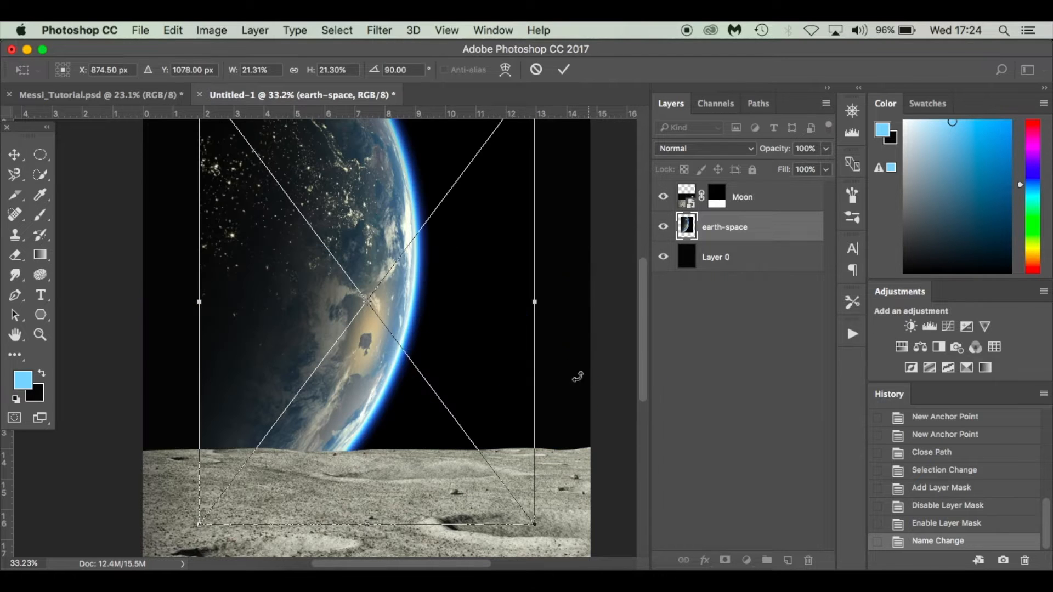
{"action": "left_click_drag", "start_coordinate": [506, 347], "coordinate": [442, 296]}
{"action": "scroll", "coordinate": [448, 346], "scroll_direction": "up", "scroll_amount": 5}
{"action": "scroll", "coordinate": [440, 296], "scroll_direction": "down", "scroll_amount": 5}
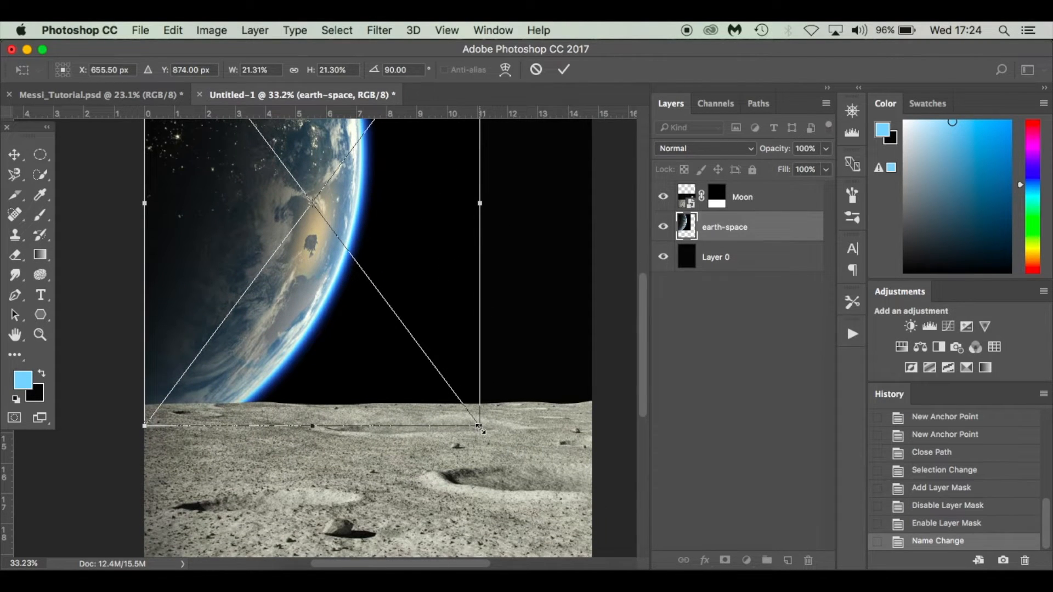
Scale the Earth image proportionally from its top-left corner to about 36.8% and commit the placement
{"action": "left_click_drag", "start_coordinate": [482, 430], "coordinate": [625, 550]}
{"action": "scroll", "coordinate": [489, 230], "scroll_direction": "up", "scroll_amount": 5}
{"action": "key", "text": "super+0"}
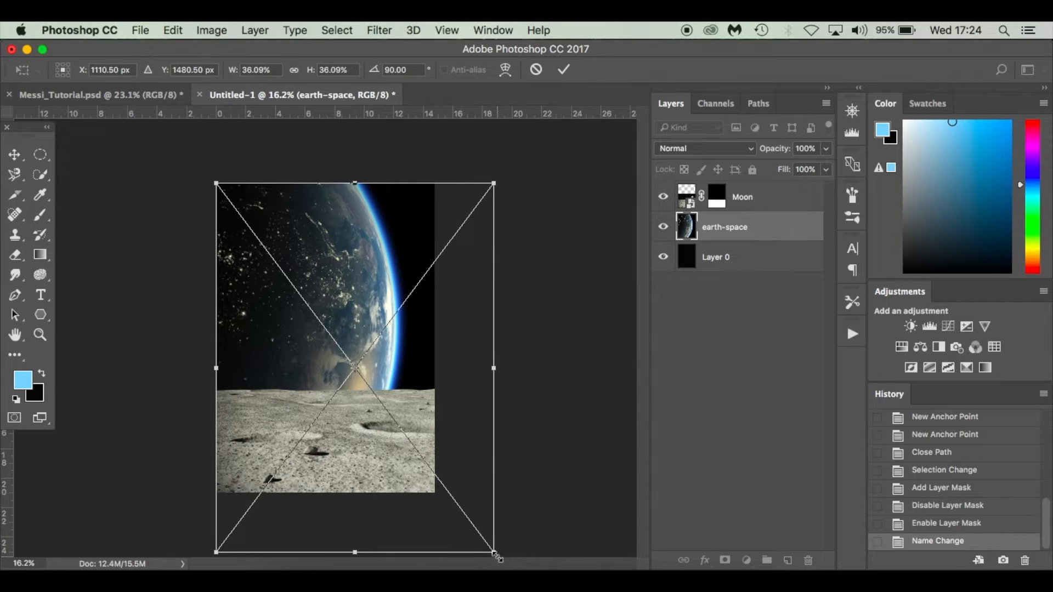
{"action": "left_click_drag", "start_coordinate": [493, 553], "coordinate": [501, 564]}
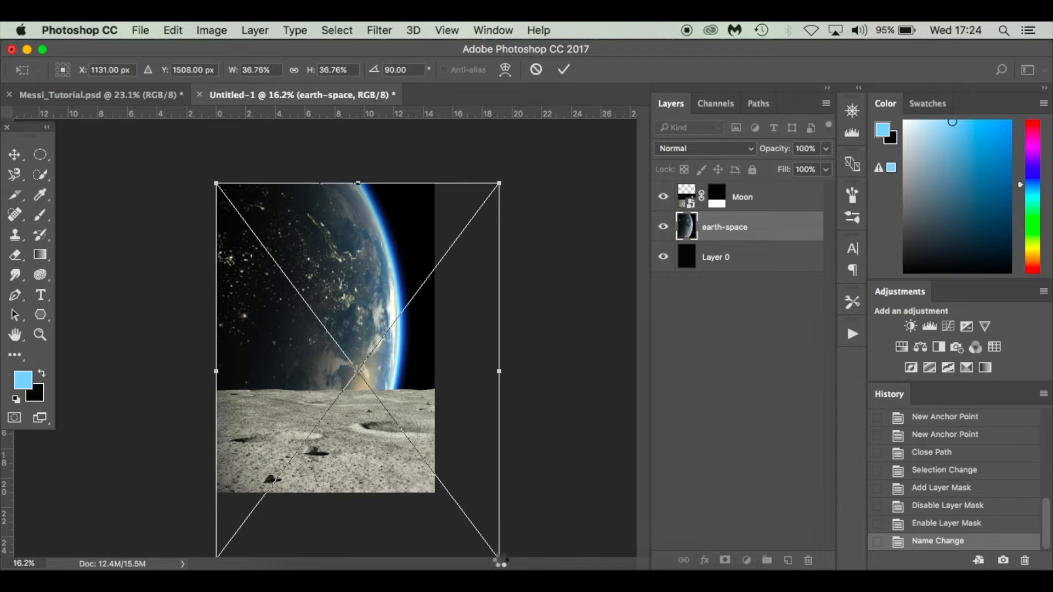
{"action": "key", "text": "Return"}
Compare the Earth with the finished poster in Messi_Tutorial.psd and shrink the earth-space layer slightly with Free Transform
{"action": "left_click", "coordinate": [147, 94]}
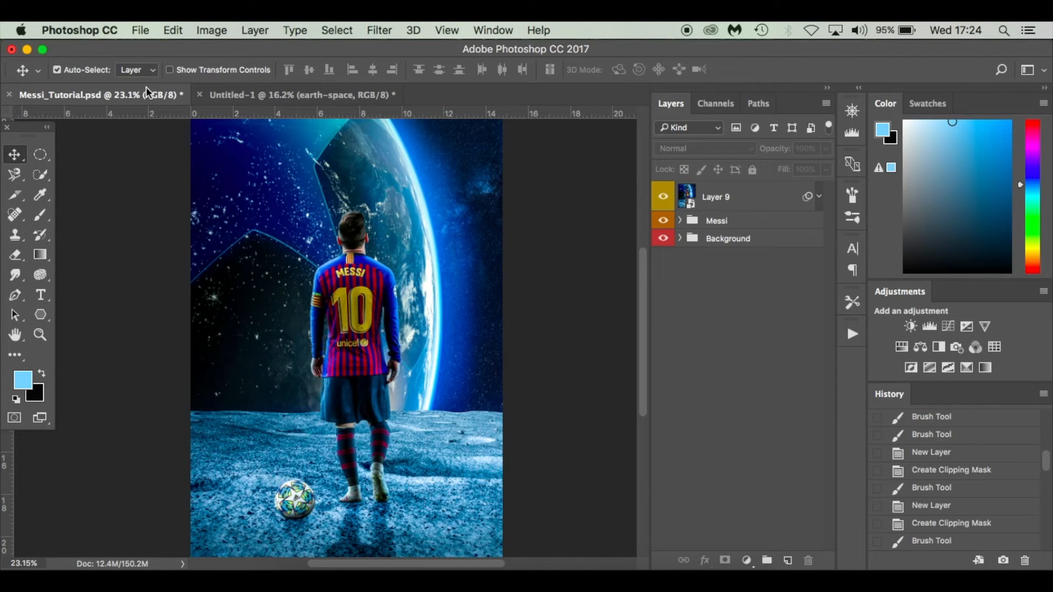
{"action": "left_click", "coordinate": [317, 97]}
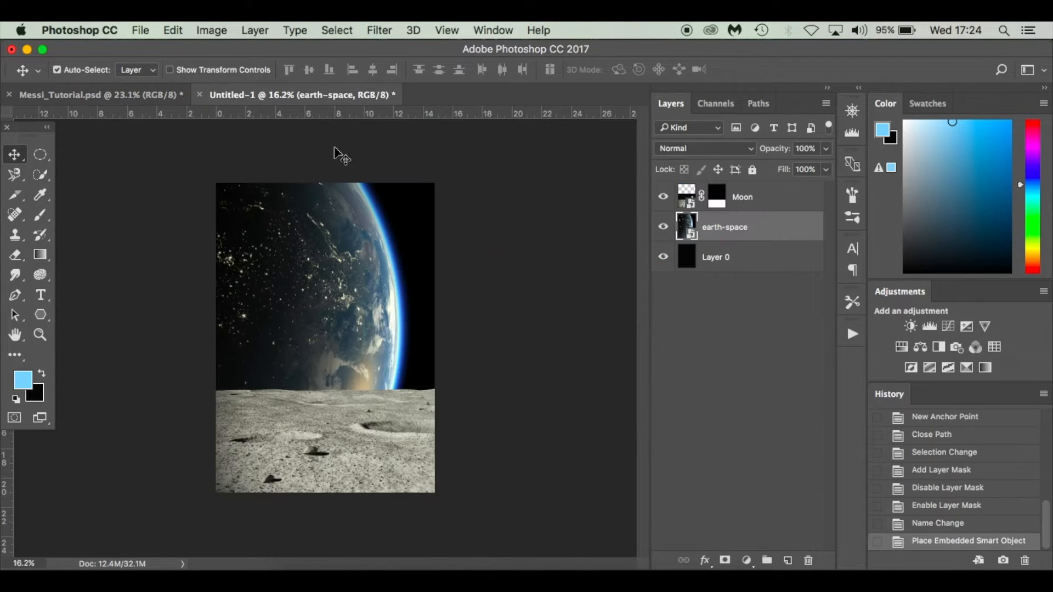
{"action": "key", "text": "super+t"}
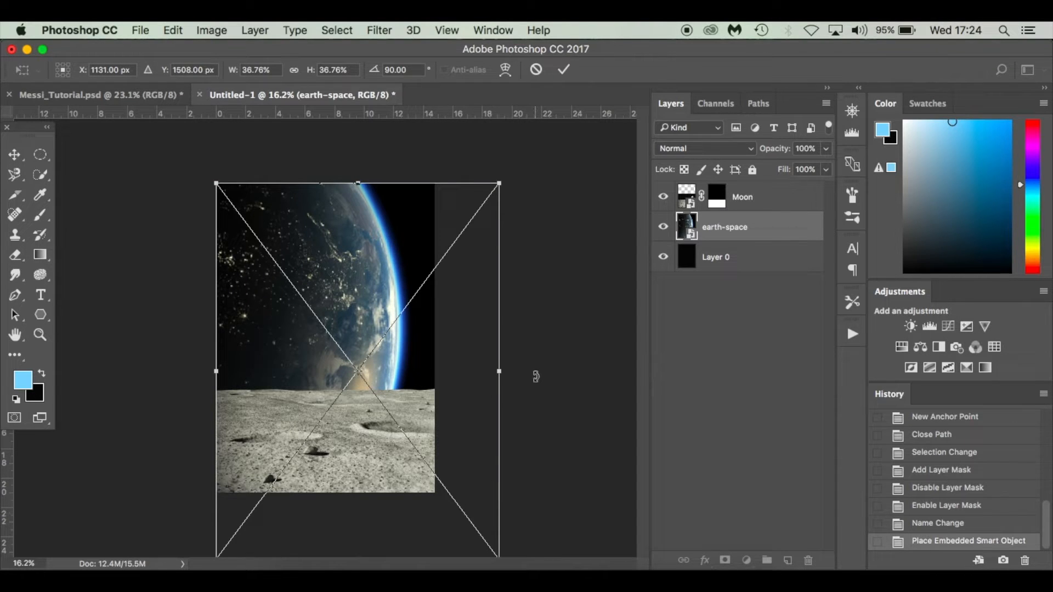
{"action": "scroll", "coordinate": [531, 394], "scroll_direction": "down", "scroll_amount": 1}
{"action": "left_click_drag", "start_coordinate": [492, 554], "coordinate": [481, 540]}
{"action": "key", "text": "Return"}
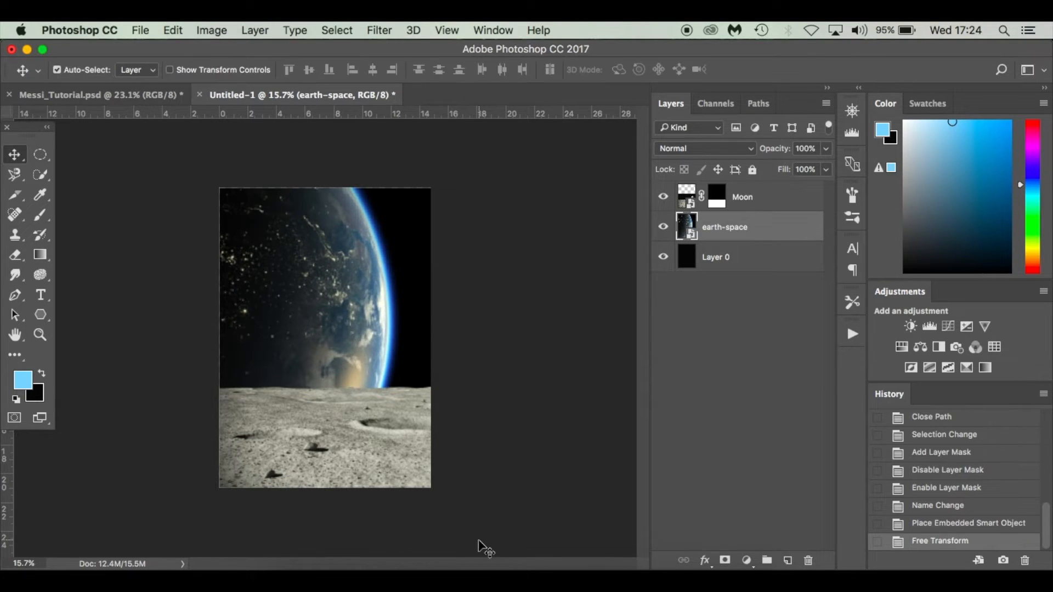
Start a new Pen path just above the canvas where the Earth's bright edge meets its top border
{"action": "scroll", "coordinate": [421, 340], "scroll_direction": "up", "scroll_amount": 4}
{"action": "scroll", "coordinate": [422, 340], "scroll_direction": "up", "scroll_amount": 1}
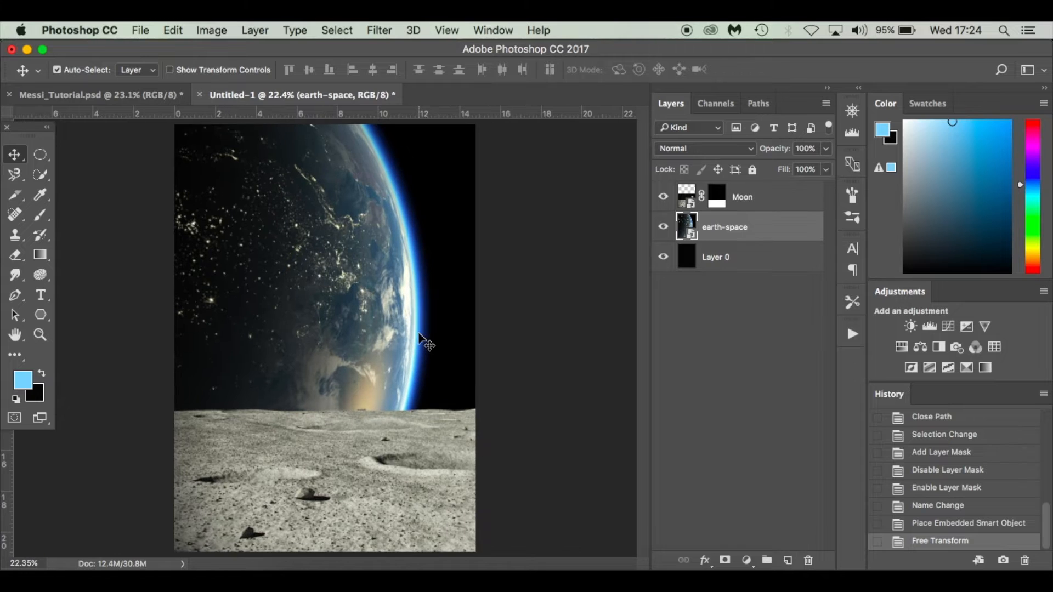
{"action": "key", "text": "super+0"}
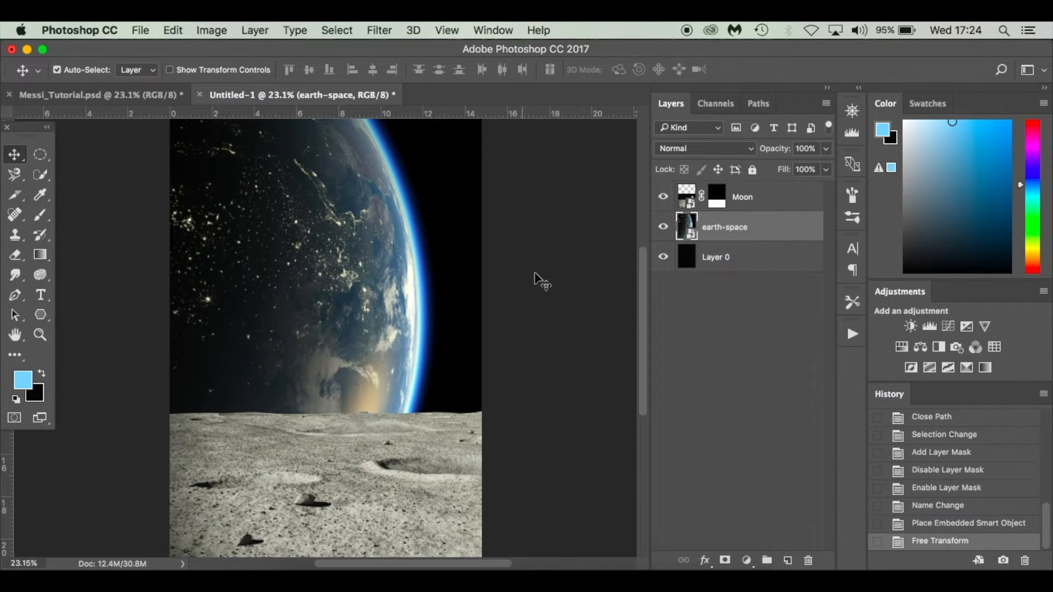
{"action": "scroll", "coordinate": [522, 262], "scroll_direction": "up", "scroll_amount": 1}
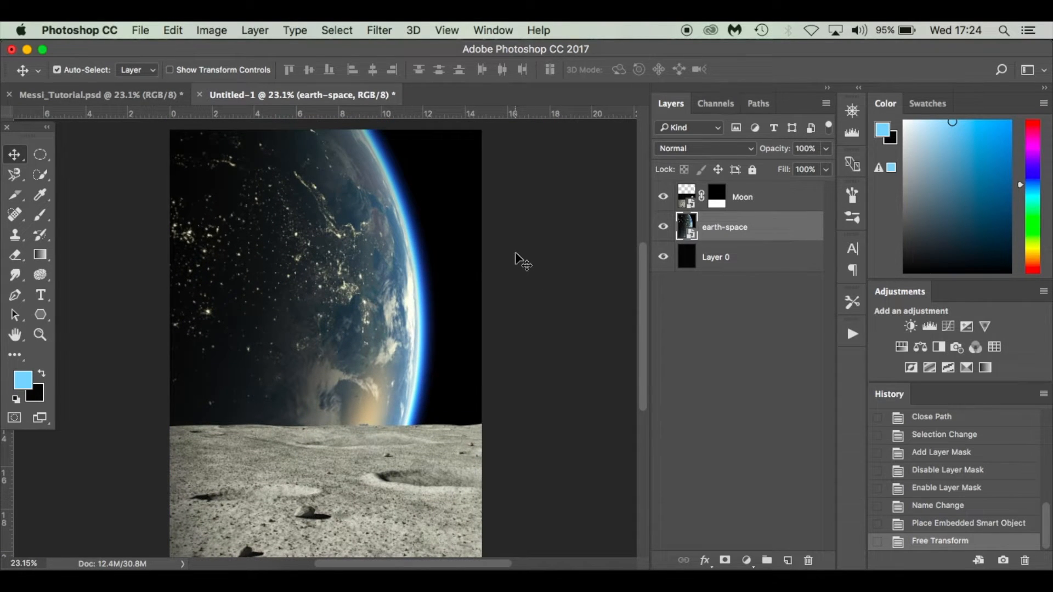
{"action": "key", "text": "p"}
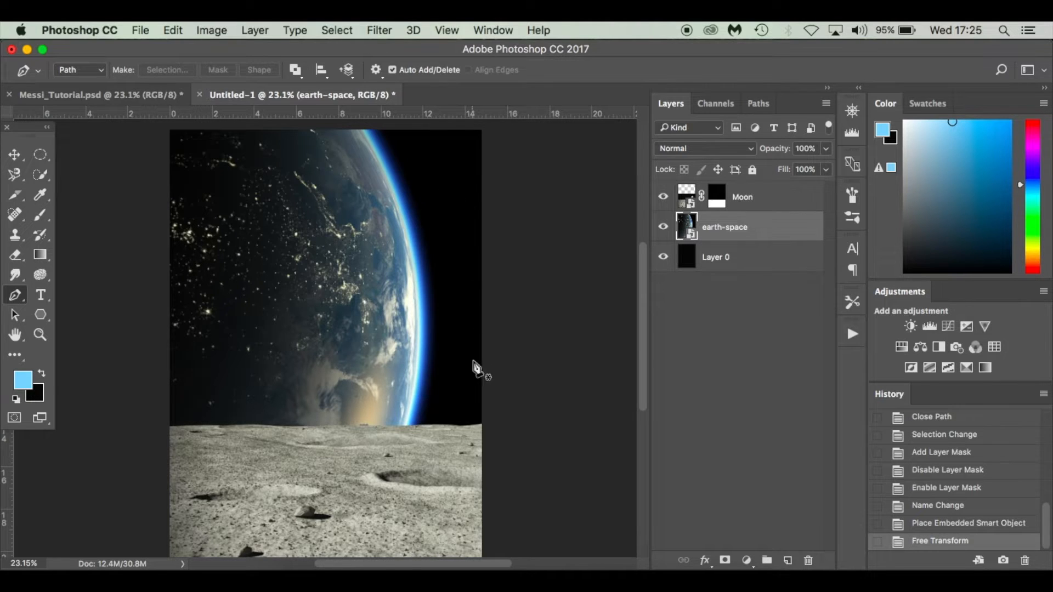
{"action": "left_click", "coordinate": [362, 126]}
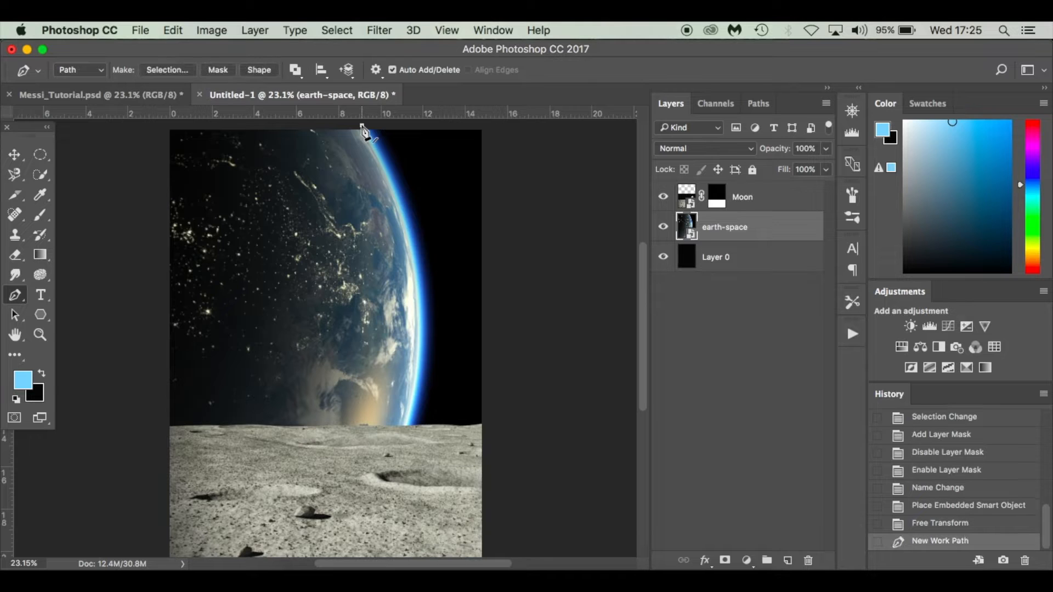
Try tracing the Earth's right edge with curved anchor points, down to a point below the moon's horizon
{"action": "left_click", "coordinate": [412, 244]}
{"action": "left_click", "coordinate": [419, 301]}
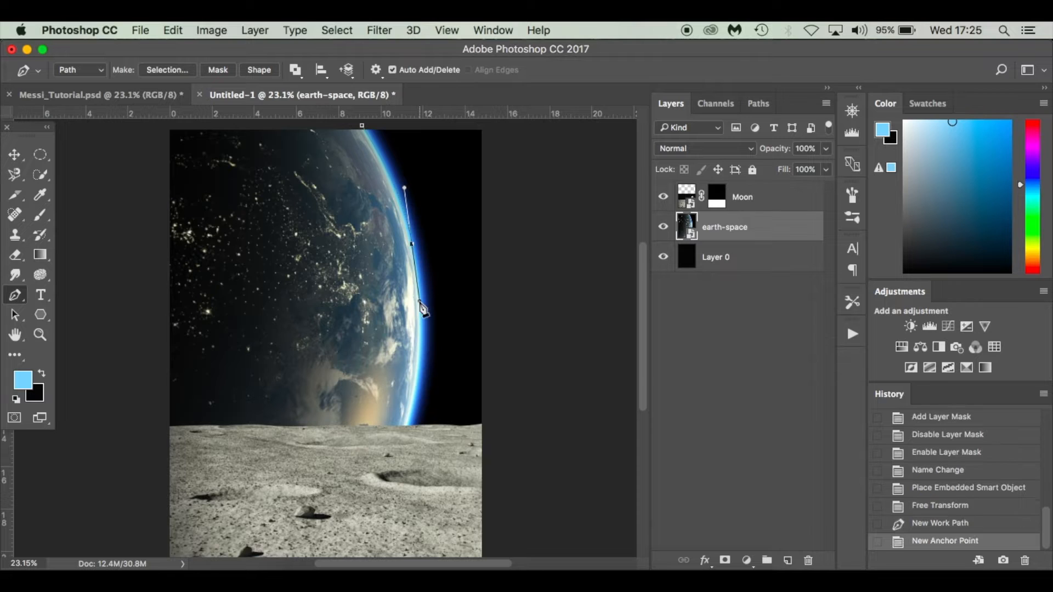
{"action": "left_click", "coordinate": [418, 391]}
{"action": "left_click_drag", "start_coordinate": [417, 396], "coordinate": [407, 448]}
{"action": "key", "text": "super+z"}
{"action": "left_click_drag", "start_coordinate": [423, 320], "coordinate": [426, 366]}
{"action": "left_click_drag", "start_coordinate": [402, 444], "coordinate": [389, 485]}
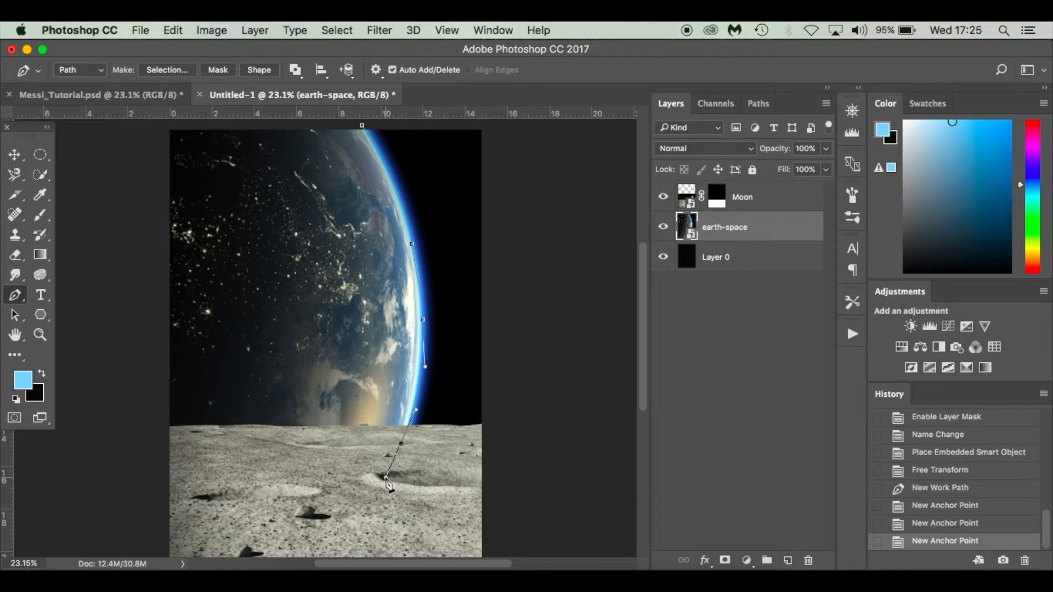
Continue the path around the outside of the canvas's left side and close it at its starting point
{"action": "scroll", "coordinate": [379, 488], "scroll_direction": "up", "scroll_amount": 1}
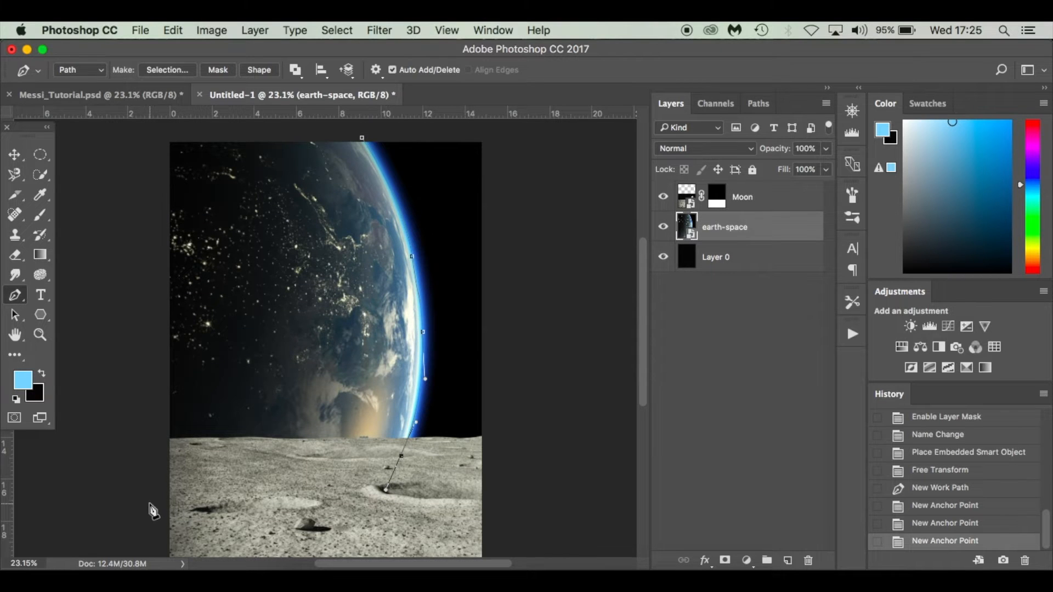
{"action": "scroll", "coordinate": [132, 370], "scroll_direction": "up", "scroll_amount": 5}
{"action": "left_click", "coordinate": [152, 183]}
{"action": "left_click", "coordinate": [362, 204]}
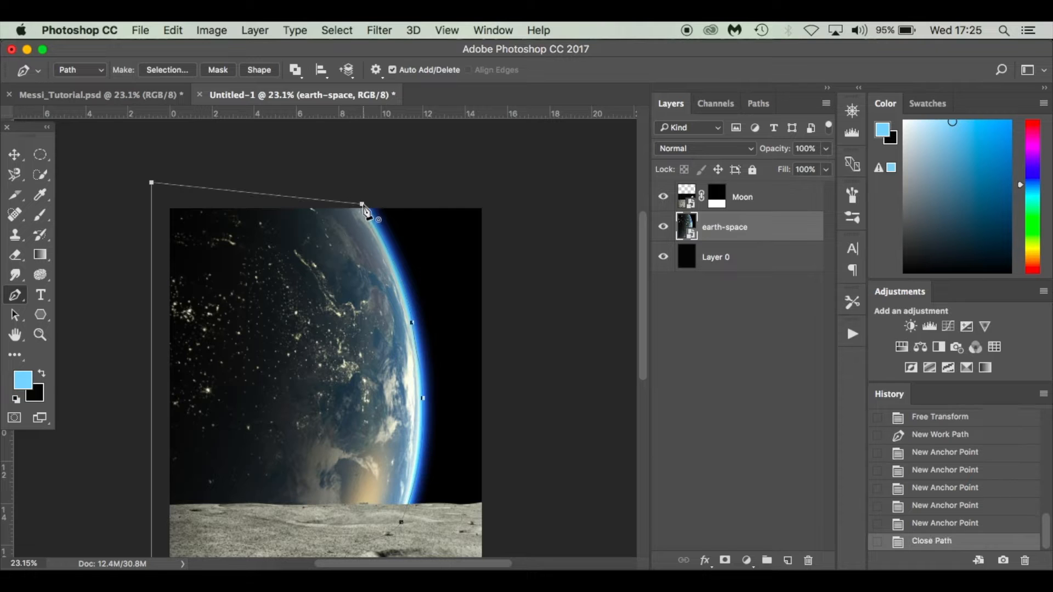
Convert the path into a new anti-aliased selection with 0 pixels feather and add it as the earth-space layer's mask
{"action": "left_click", "coordinate": [181, 70]}
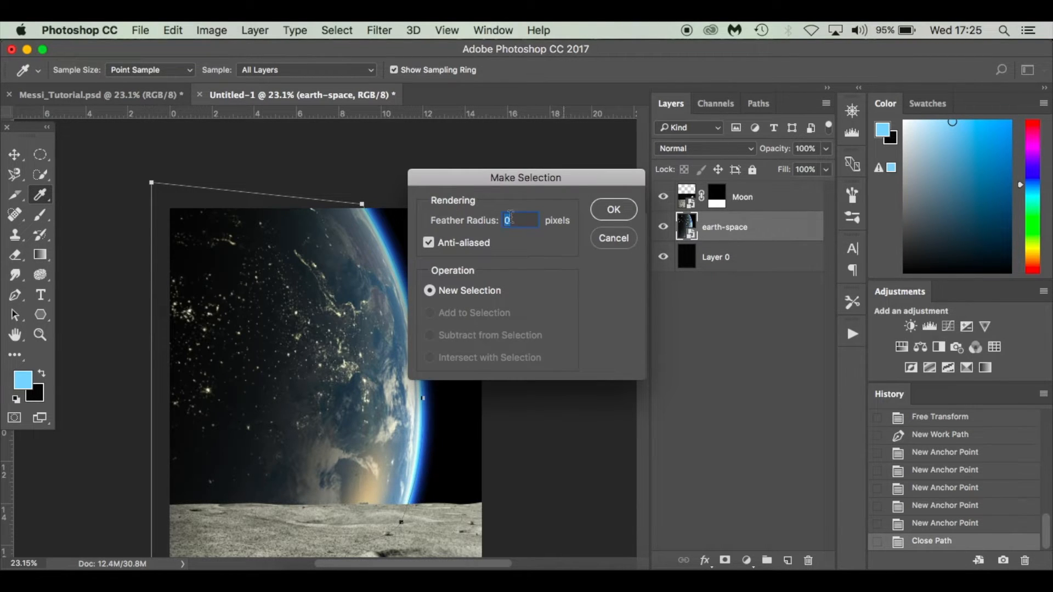
{"action": "left_click", "coordinate": [614, 210]}
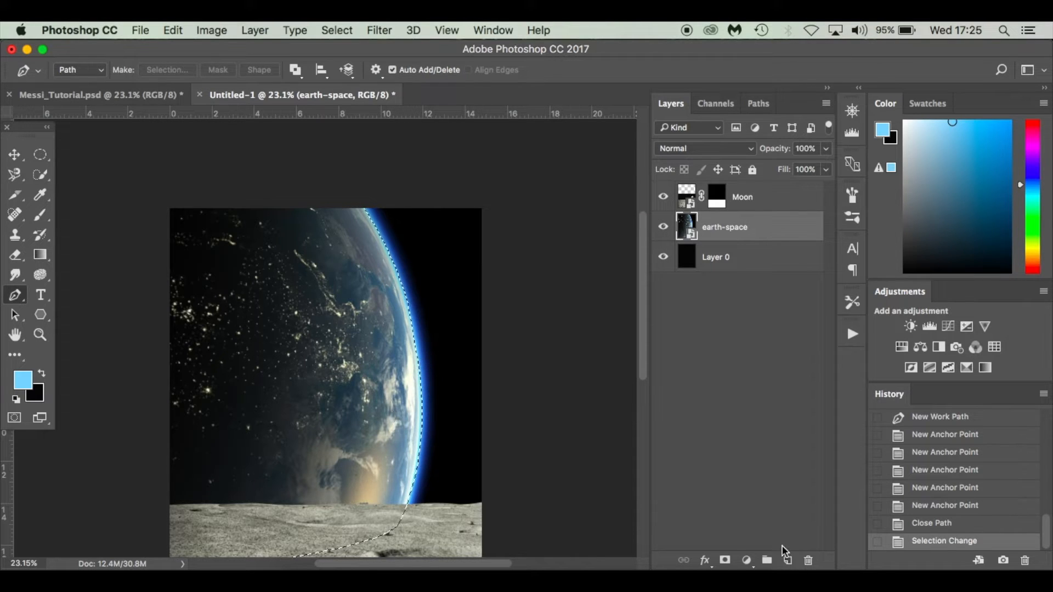
{"action": "left_click", "coordinate": [725, 560]}
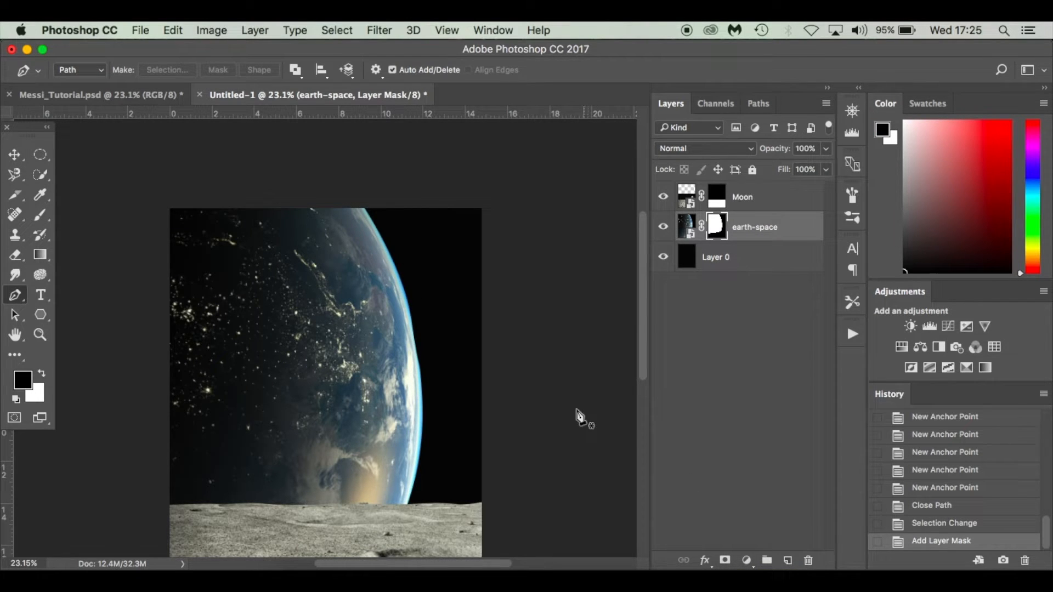
Undo the earth-space layer mask and revert the history to the path's first anchor point
{"action": "scroll", "coordinate": [565, 407], "scroll_direction": "down", "scroll_amount": 1}
{"action": "key", "text": "super+z"}
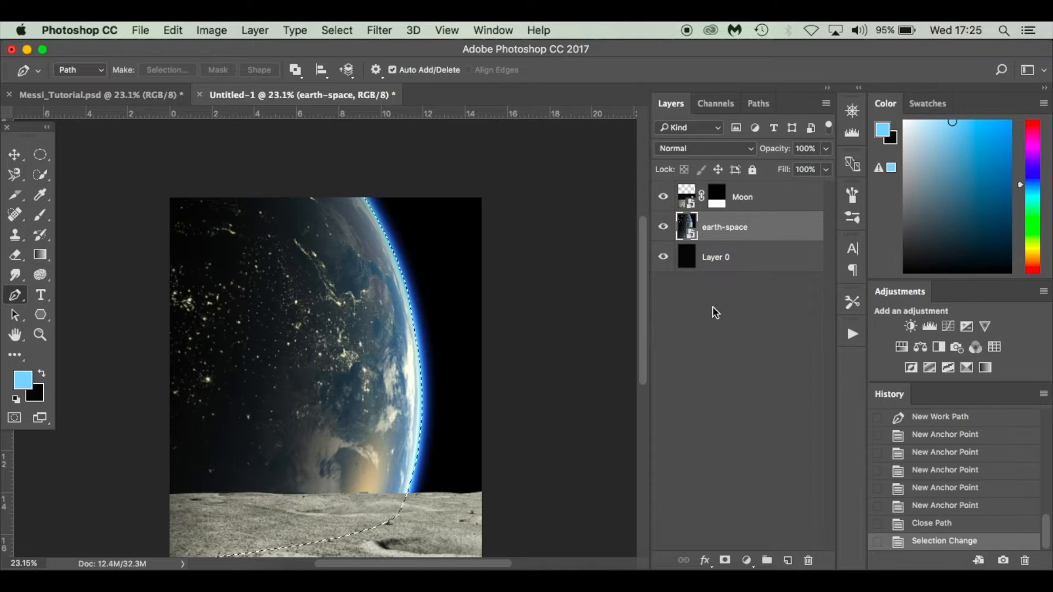
{"action": "left_click", "coordinate": [969, 453]}
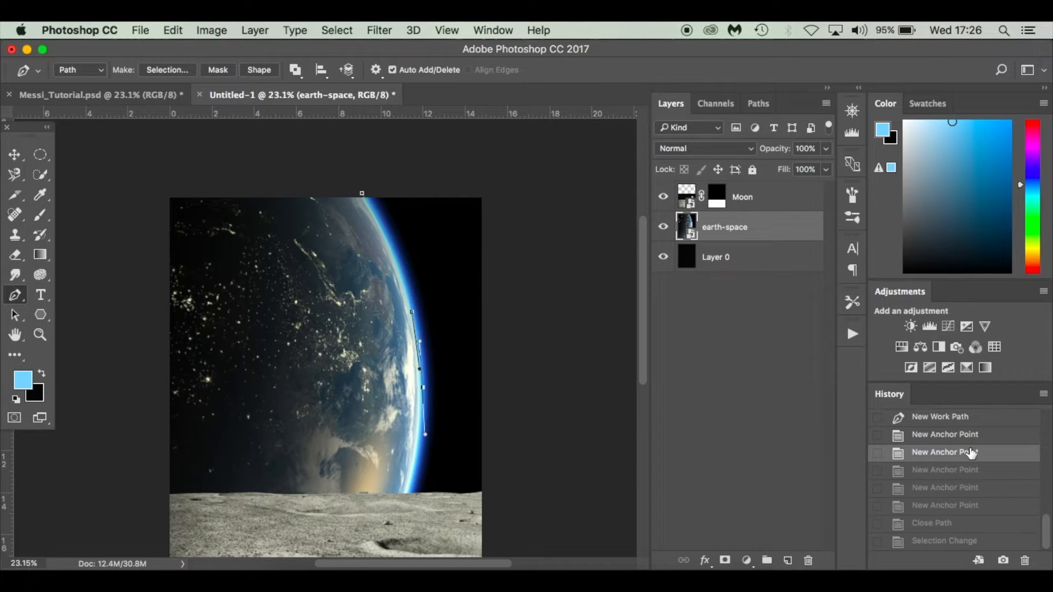
{"action": "left_click", "coordinate": [970, 435]}
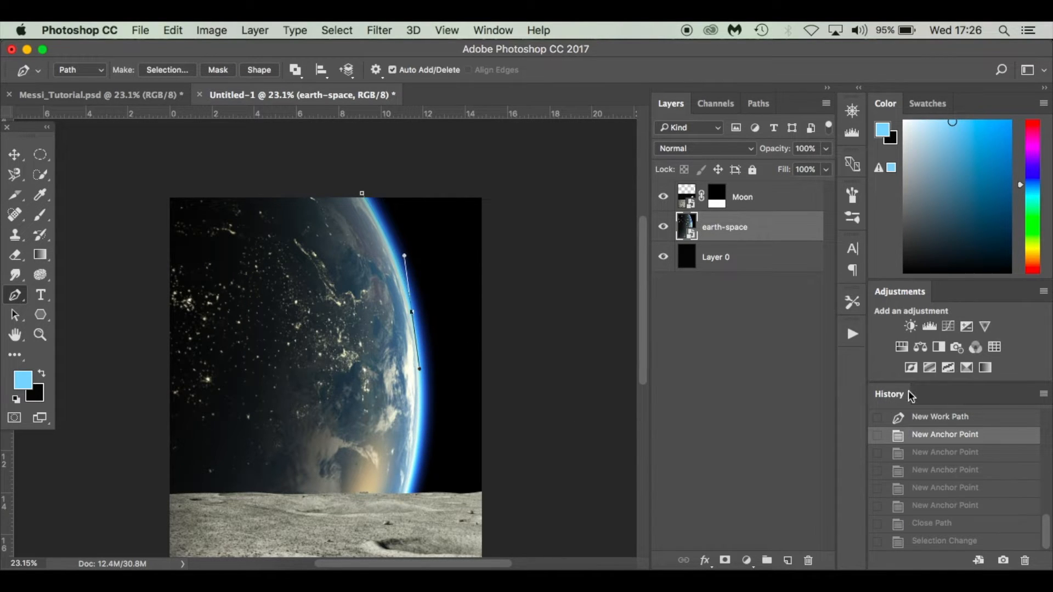
{"action": "left_click", "coordinate": [970, 420]}
Trace the Earth's right edge again with curved anchor points, down to a point just above the moon's horizon
{"action": "scroll", "coordinate": [395, 282], "scroll_direction": "up", "scroll_amount": 2}
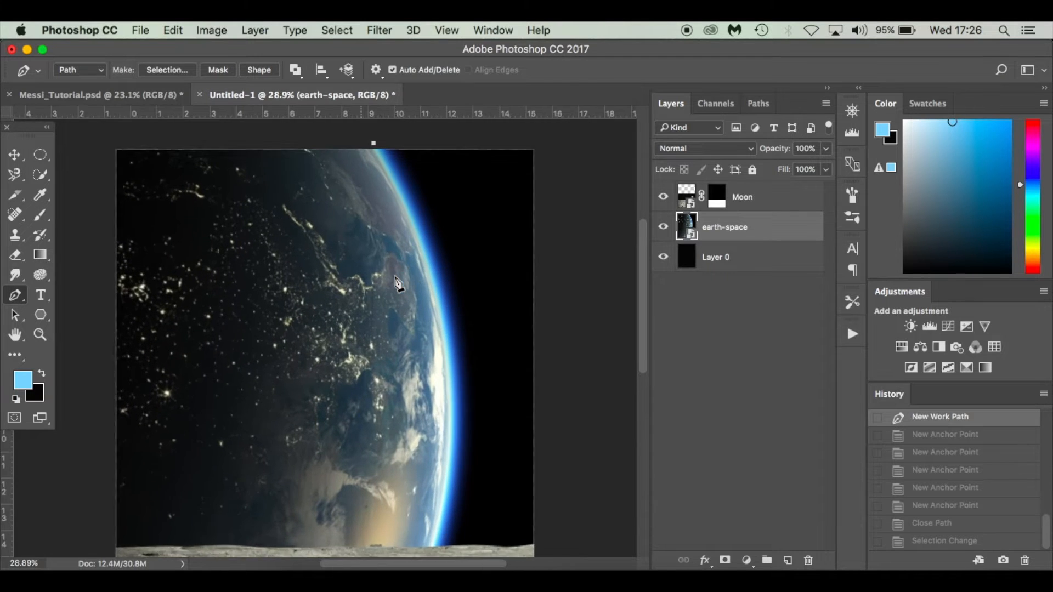
{"action": "left_click", "coordinate": [455, 326]}
{"action": "left_click", "coordinate": [459, 415]}
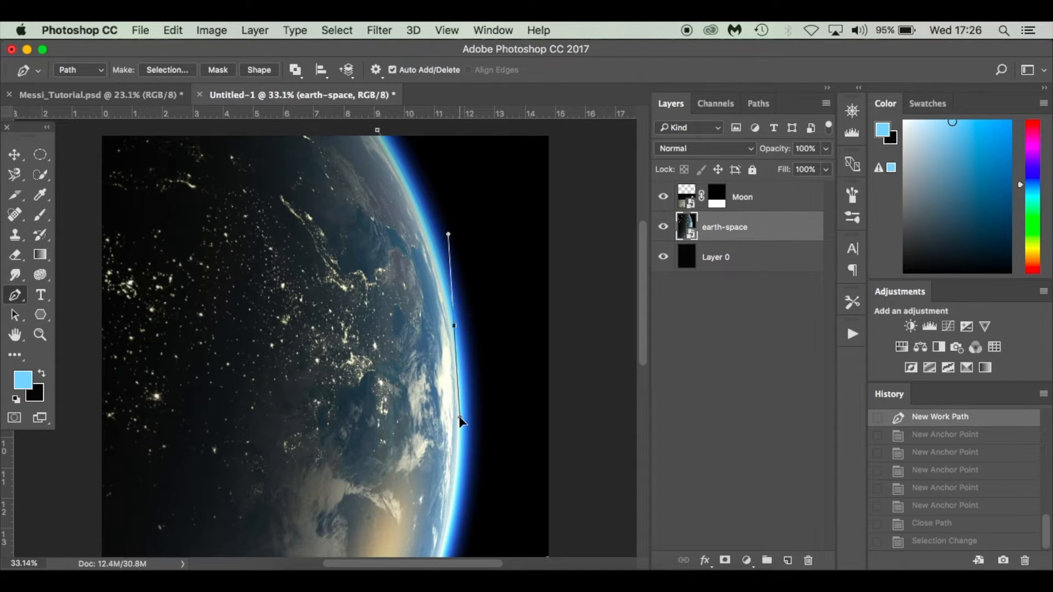
{"action": "left_click", "coordinate": [462, 420]}
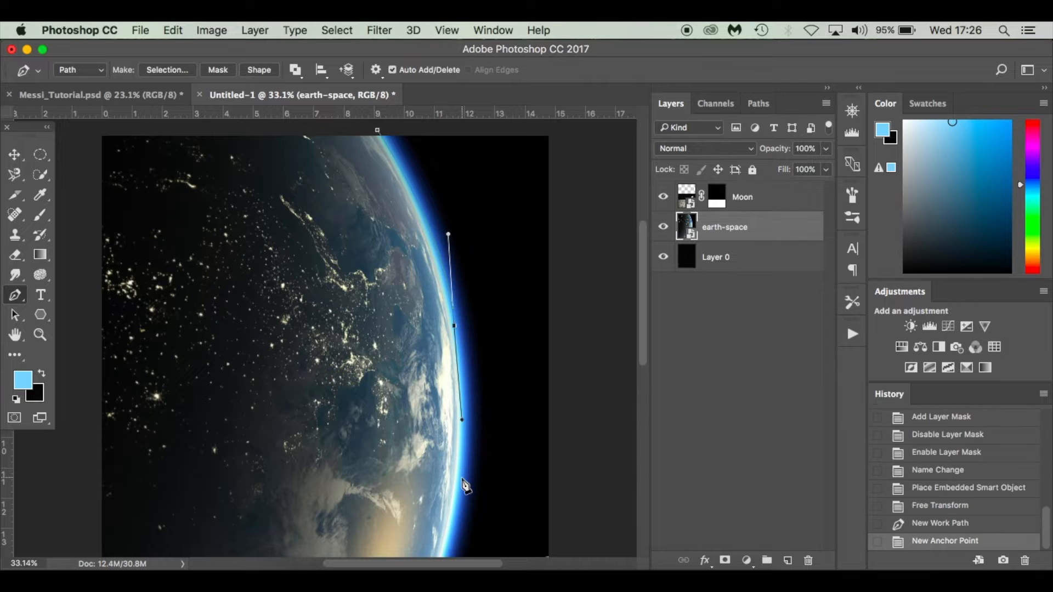
{"action": "scroll", "coordinate": [463, 422], "scroll_direction": "down", "scroll_amount": 3}
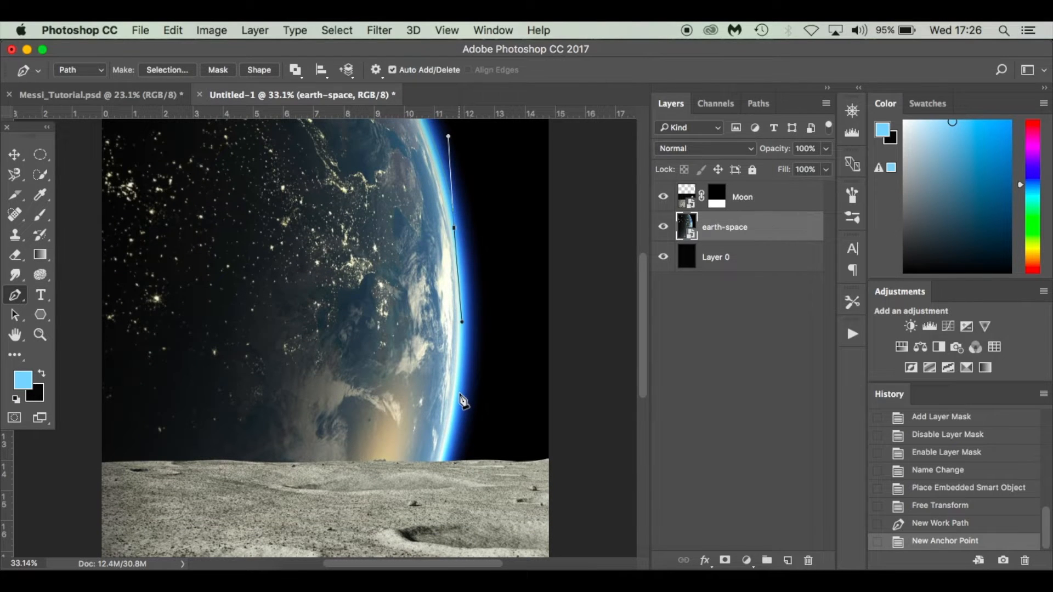
{"action": "left_click_drag", "start_coordinate": [460, 394], "coordinate": [453, 477]}
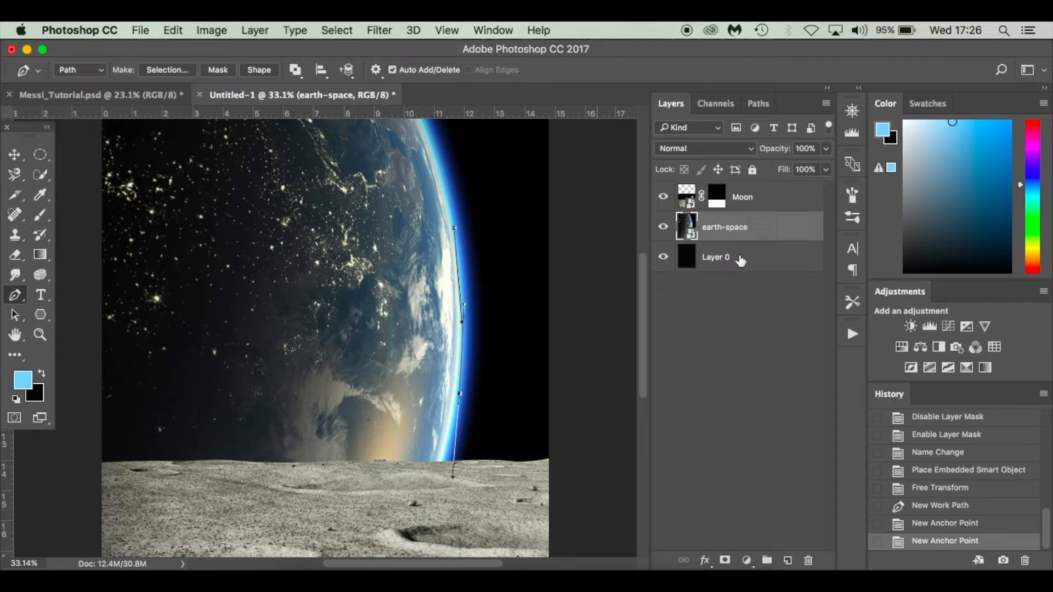
Temporarily hide the Moon layer to place the next anchor point on the Earth's lower right edge below the horizon
{"action": "left_click", "coordinate": [663, 198]}
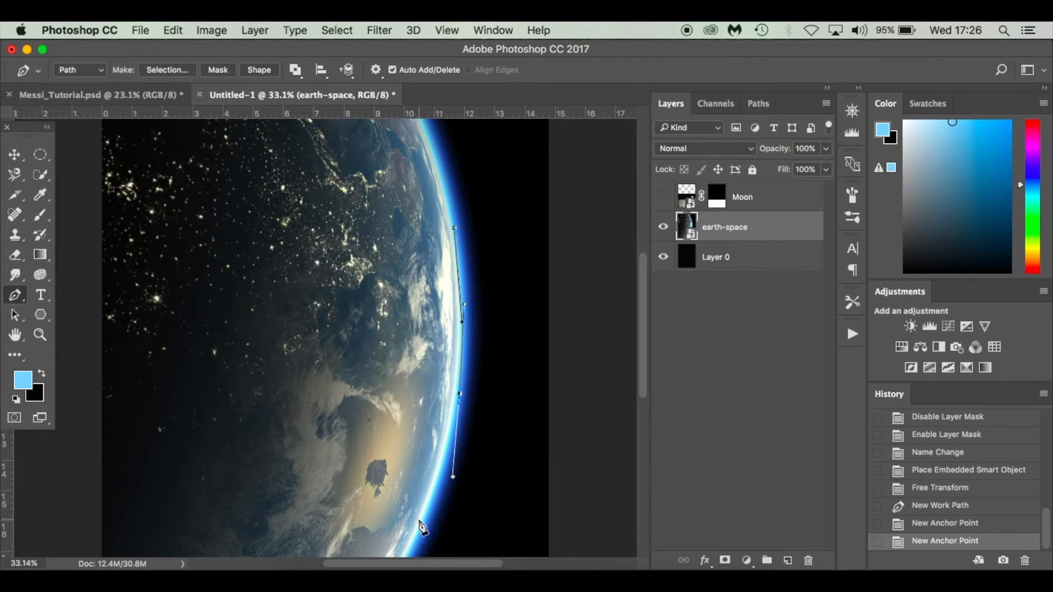
{"action": "left_click_drag", "start_coordinate": [420, 525], "coordinate": [394, 488]}
{"action": "key", "text": "super+z"}
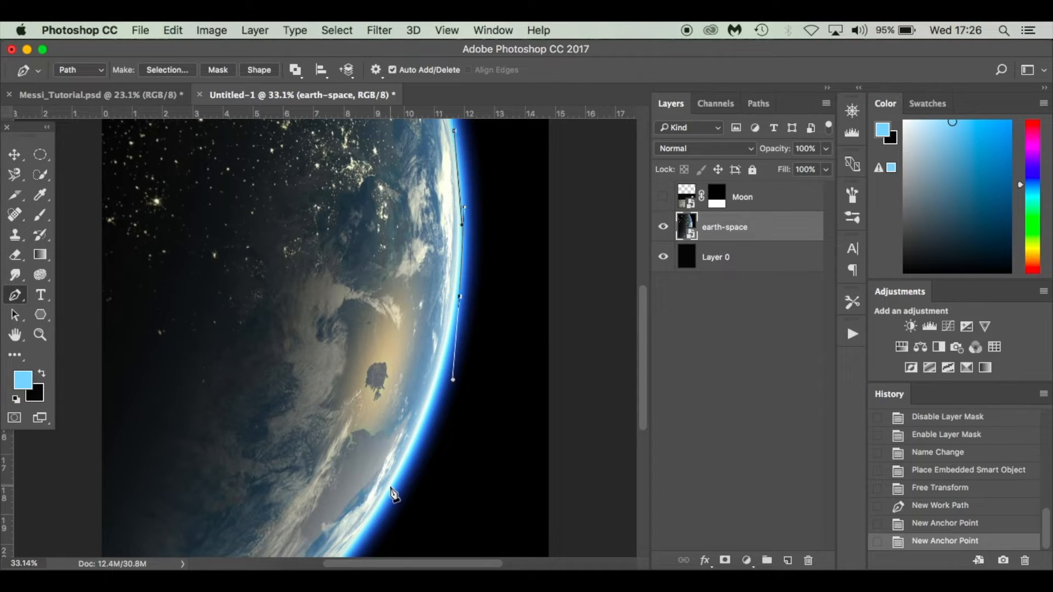
{"action": "left_click_drag", "start_coordinate": [394, 496], "coordinate": [388, 507]}
{"action": "left_click", "coordinate": [664, 197]}
Continue the path around the outside of the canvas's left side and close it above the Earth's upper edge
{"action": "scroll", "coordinate": [536, 284], "scroll_direction": "down", "scroll_amount": 3}
{"action": "left_click", "coordinate": [99, 421]}
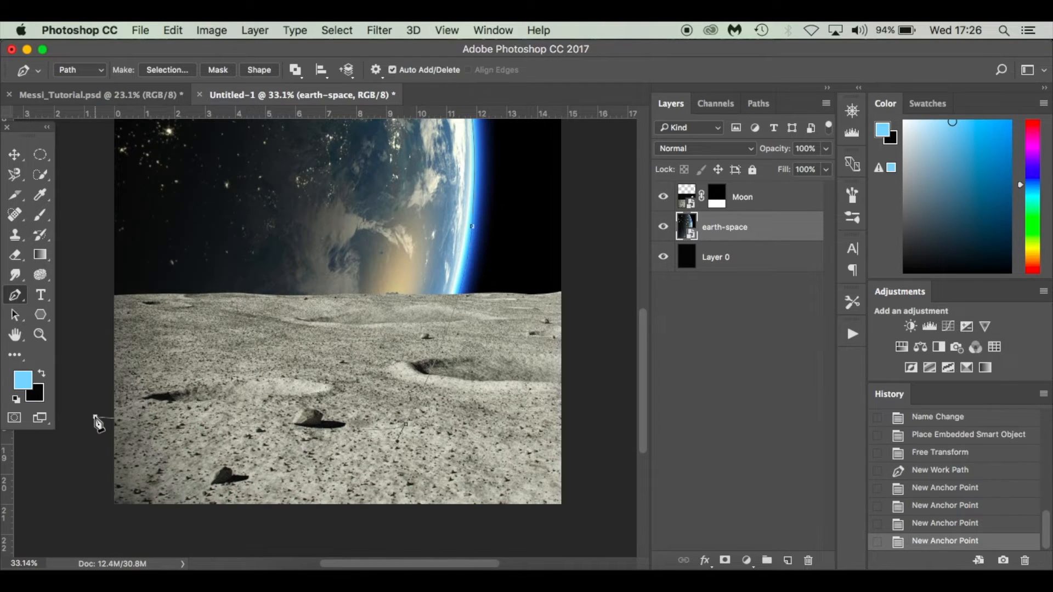
{"action": "scroll", "coordinate": [99, 421], "scroll_direction": "up", "scroll_amount": 10}
{"action": "left_click", "coordinate": [94, 135]}
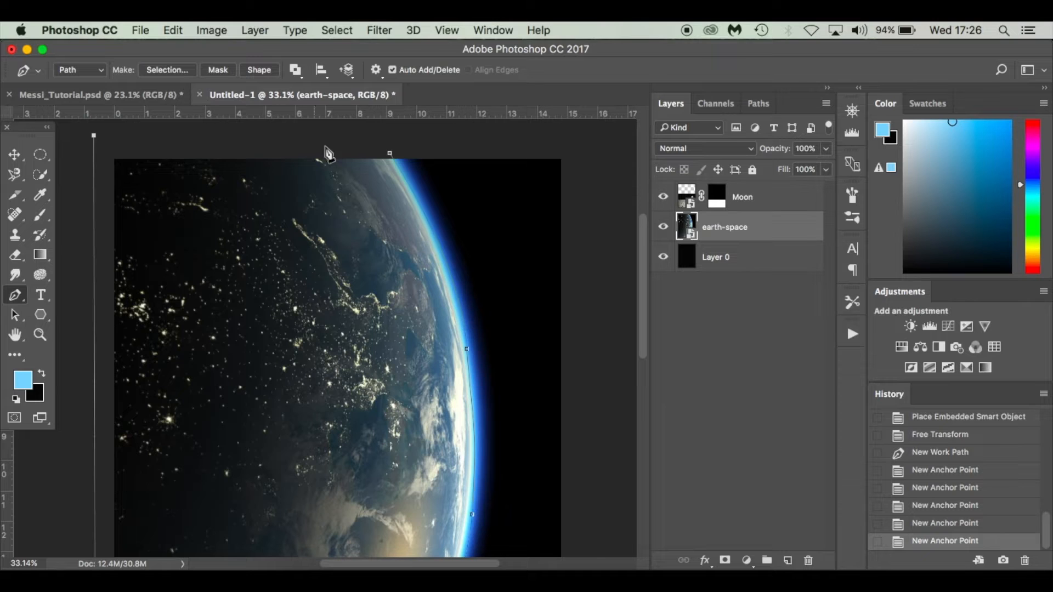
{"action": "left_click", "coordinate": [389, 154]}
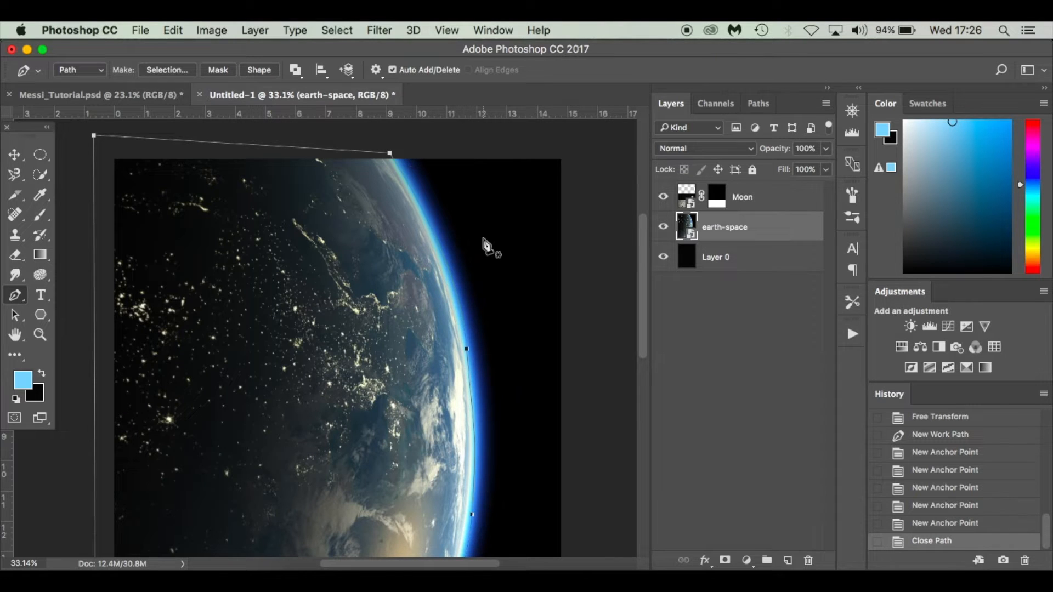
Turn the closed path into a new anti-aliased selection with 0 pixels feather and mask the earth-space layer with it
{"action": "scroll", "coordinate": [485, 245], "scroll_direction": "down", "scroll_amount": 3}
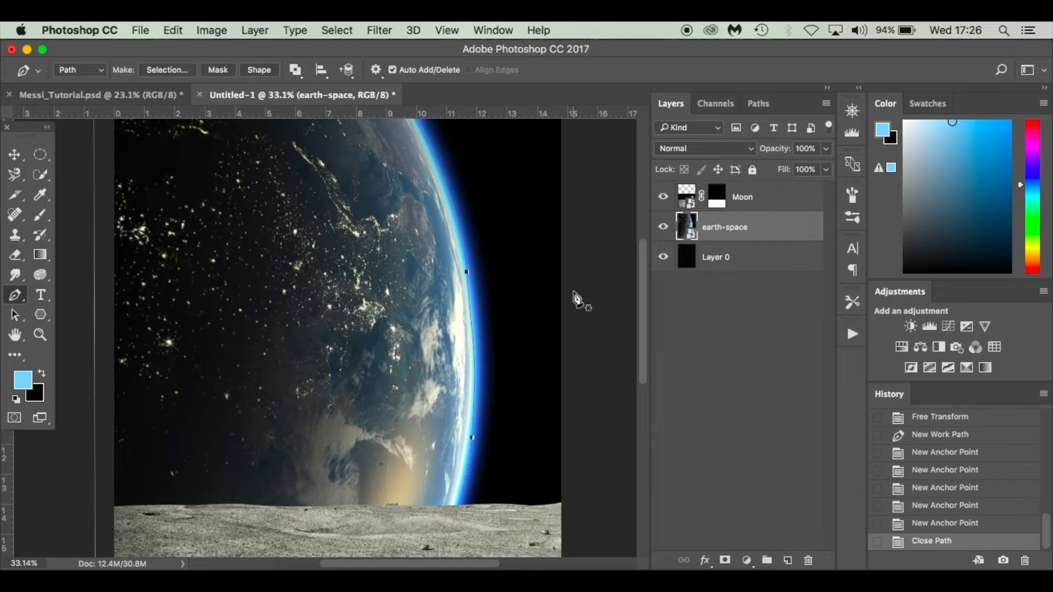
{"action": "left_click", "coordinate": [155, 71]}
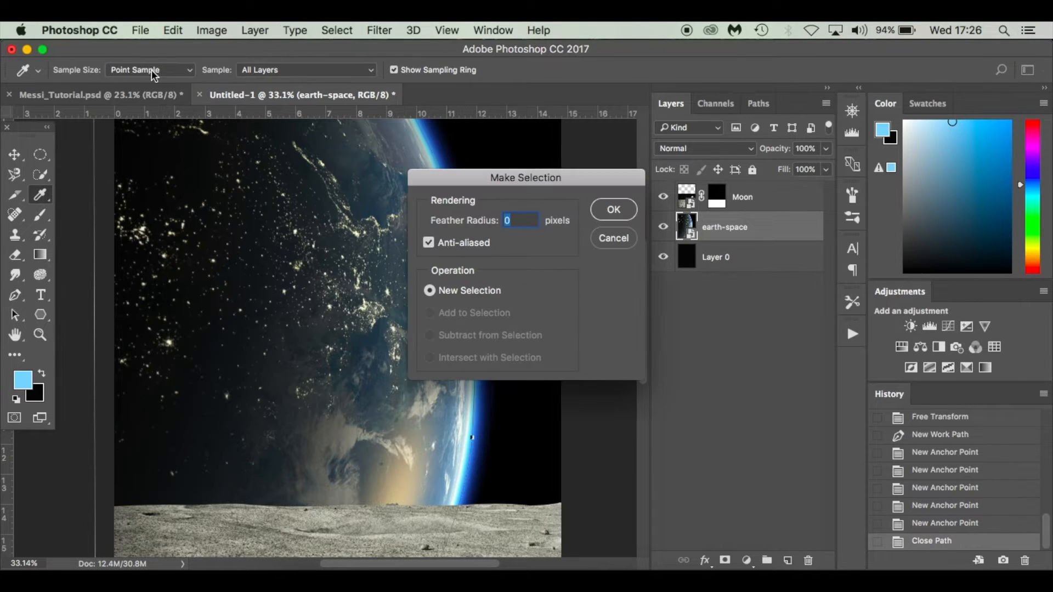
{"action": "left_click", "coordinate": [614, 211]}
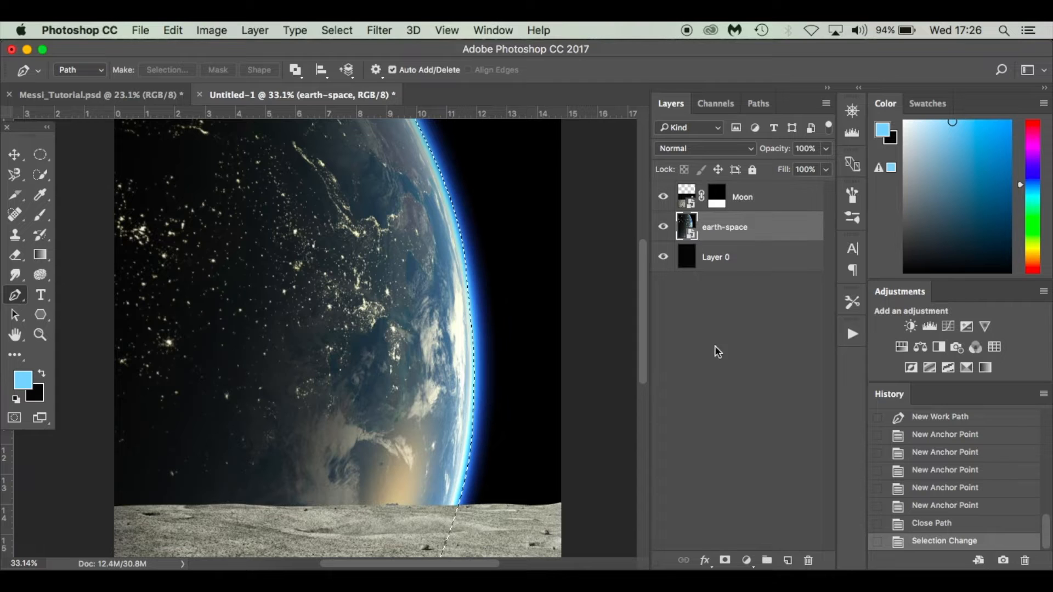
{"action": "left_click", "coordinate": [726, 560]}
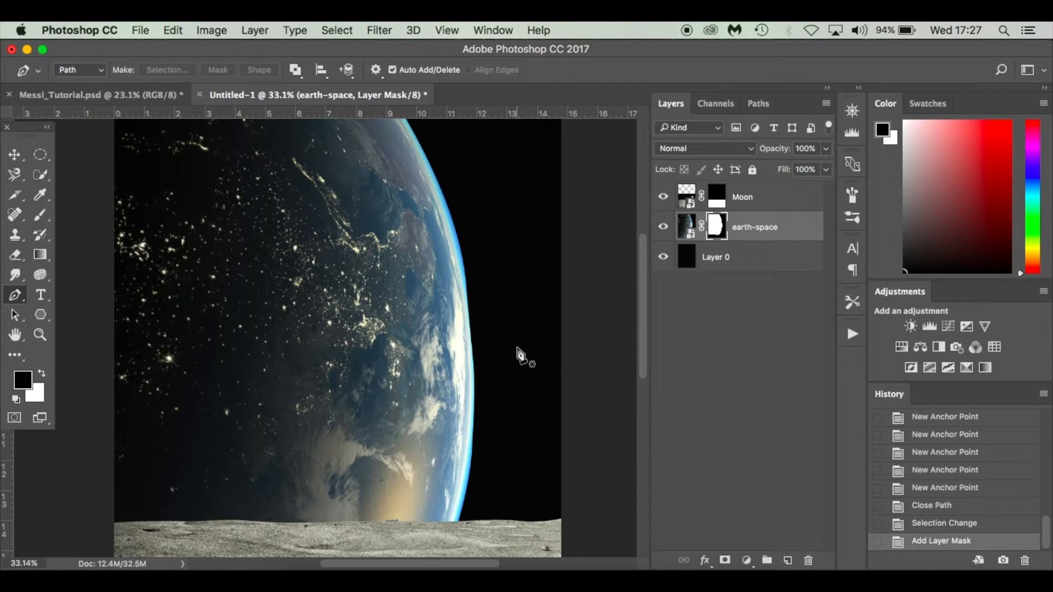
{"action": "key", "text": "super+0"}
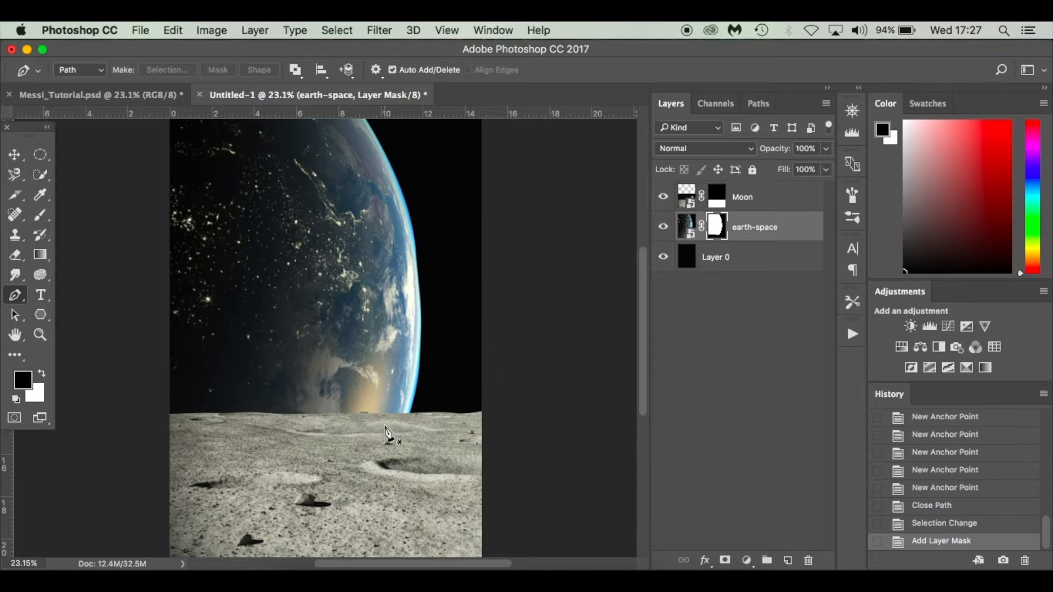
Check the finished poster in Messi_Tutorial.psd, then place the Stars_1 image from Finder directly above Layer 0 in the new document
{"action": "left_click", "coordinate": [144, 94]}
{"action": "left_click", "coordinate": [286, 94]}
{"action": "left_click", "coordinate": [776, 267]}
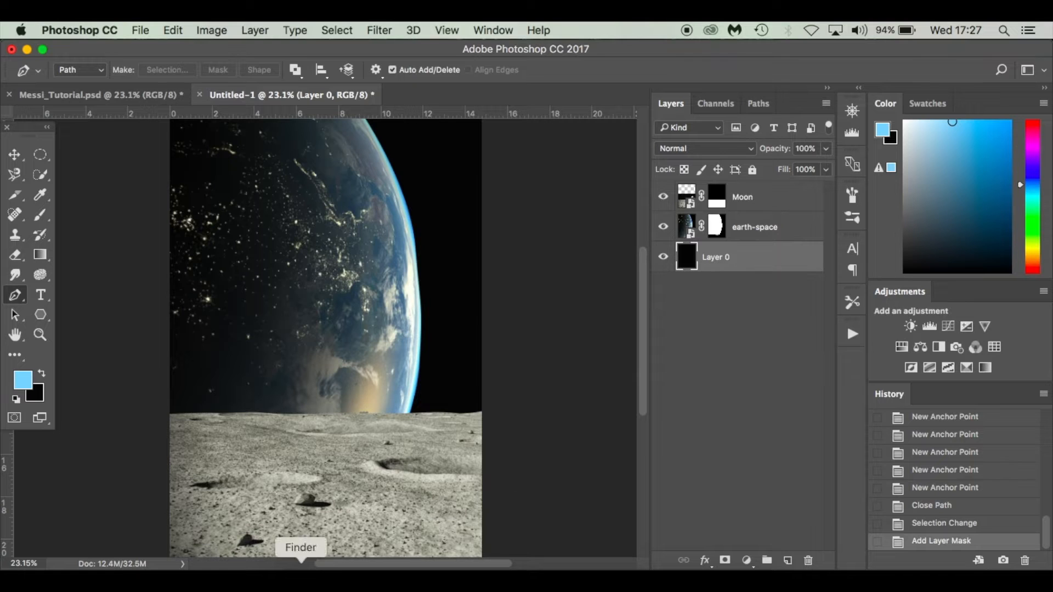
{"action": "left_click", "coordinate": [301, 570]}
{"action": "left_click_drag", "start_coordinate": [643, 169], "coordinate": [403, 509]}
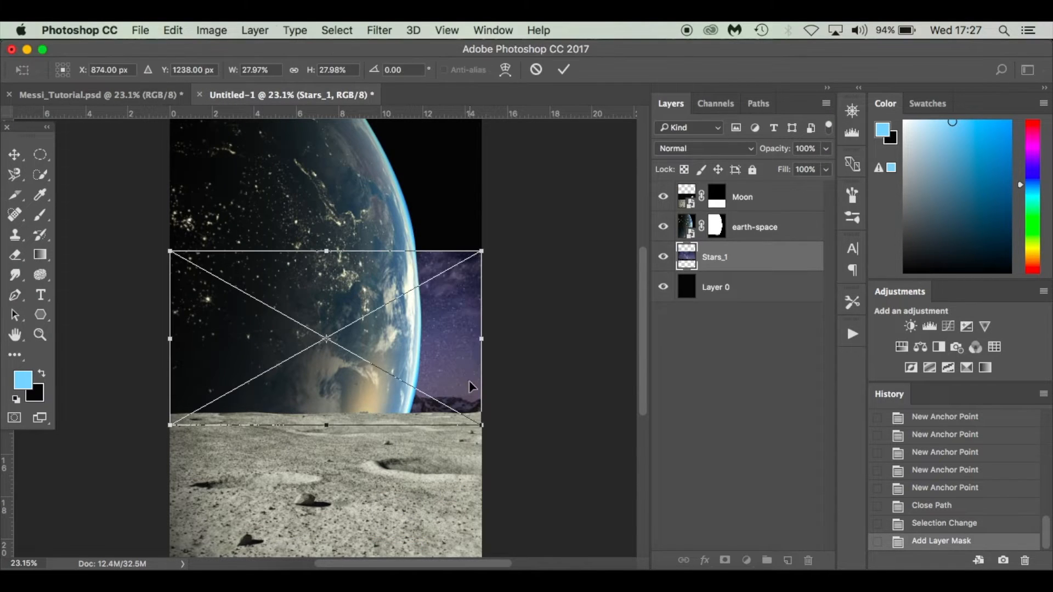
{"action": "right_click", "coordinate": [452, 300]}
{"action": "left_click", "coordinate": [455, 303]}
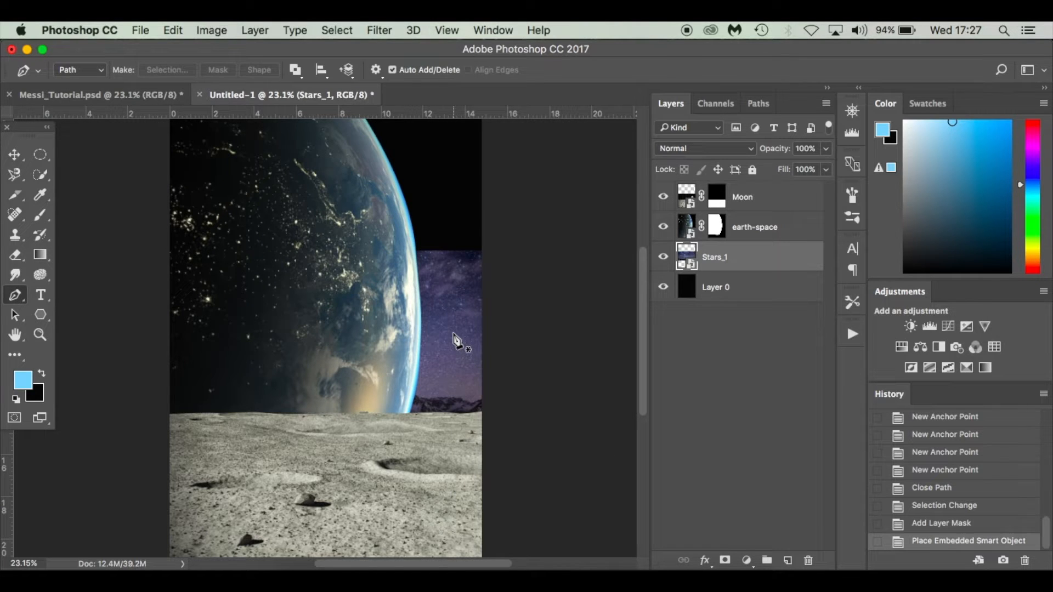
Rotate the Stars_1 image 90° clockwise and move it over the upper right sky behind the Earth
{"action": "key", "text": "super+t"}
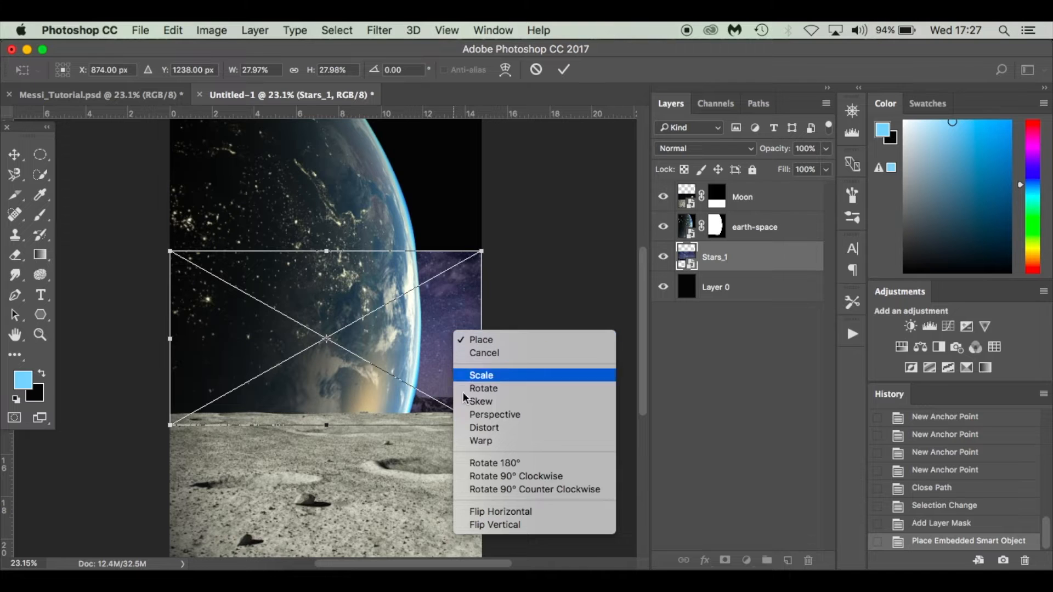
{"action": "left_click", "coordinate": [512, 475]}
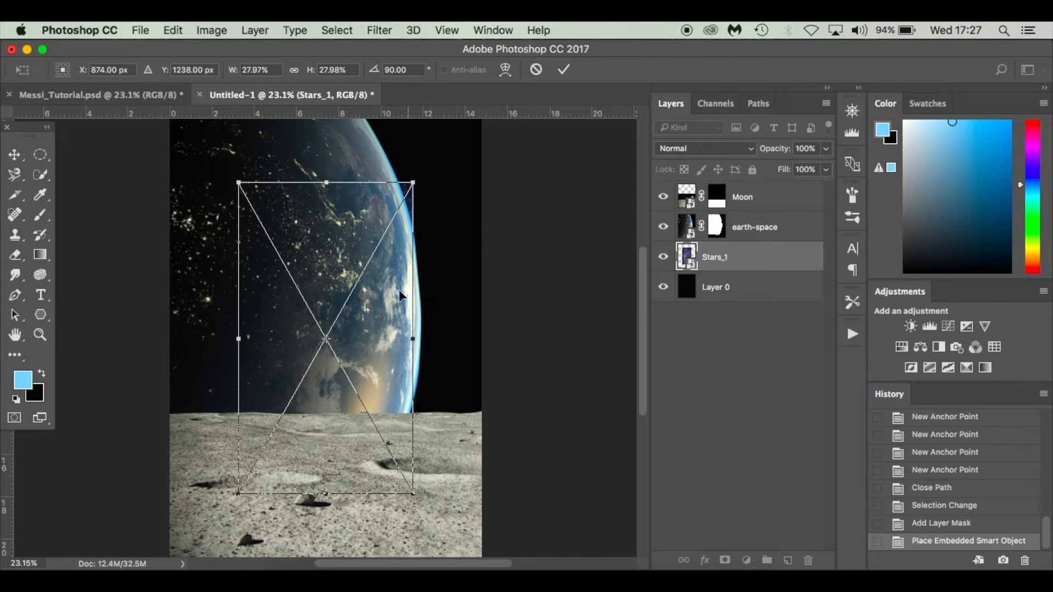
{"action": "left_click_drag", "start_coordinate": [366, 229], "coordinate": [452, 211]}
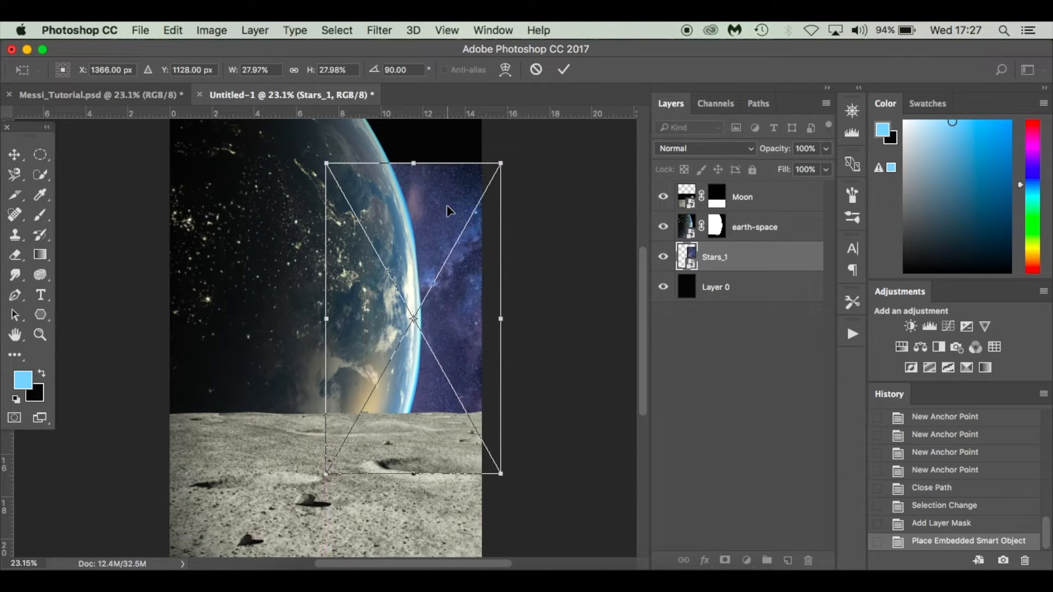
{"action": "scroll", "coordinate": [449, 210], "scroll_direction": "up", "scroll_amount": 3}
{"action": "left_click_drag", "start_coordinate": [459, 314], "coordinate": [430, 246]}
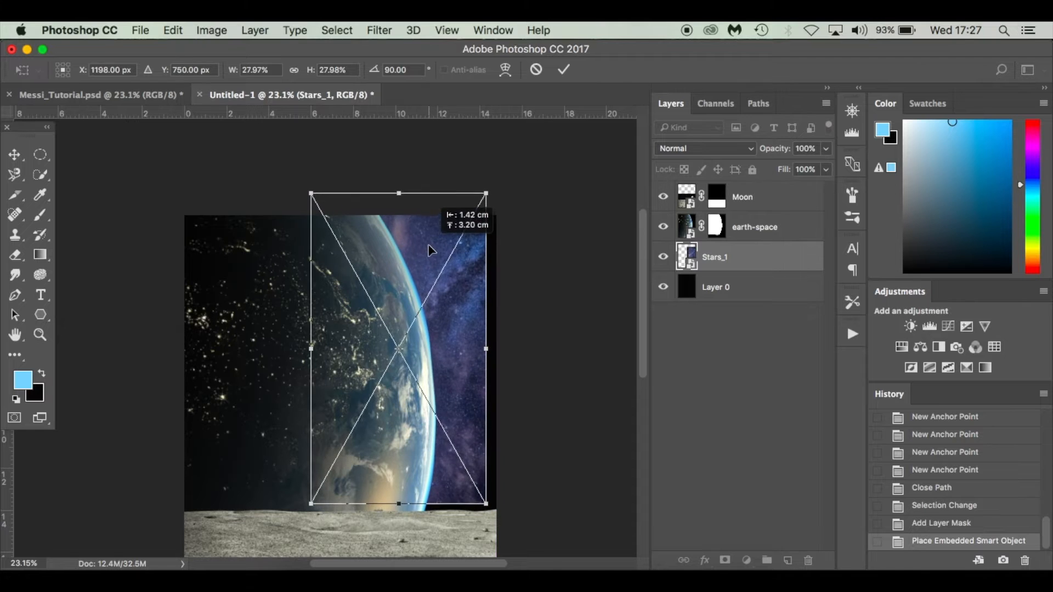
Scale and nudge Stars_1 to fill the sky from the Earth's edge to the canvas's right side, and apply the transform
{"action": "left_click_drag", "start_coordinate": [486, 503], "coordinate": [513, 535]}
{"action": "key", "text": "ctrl+z"}
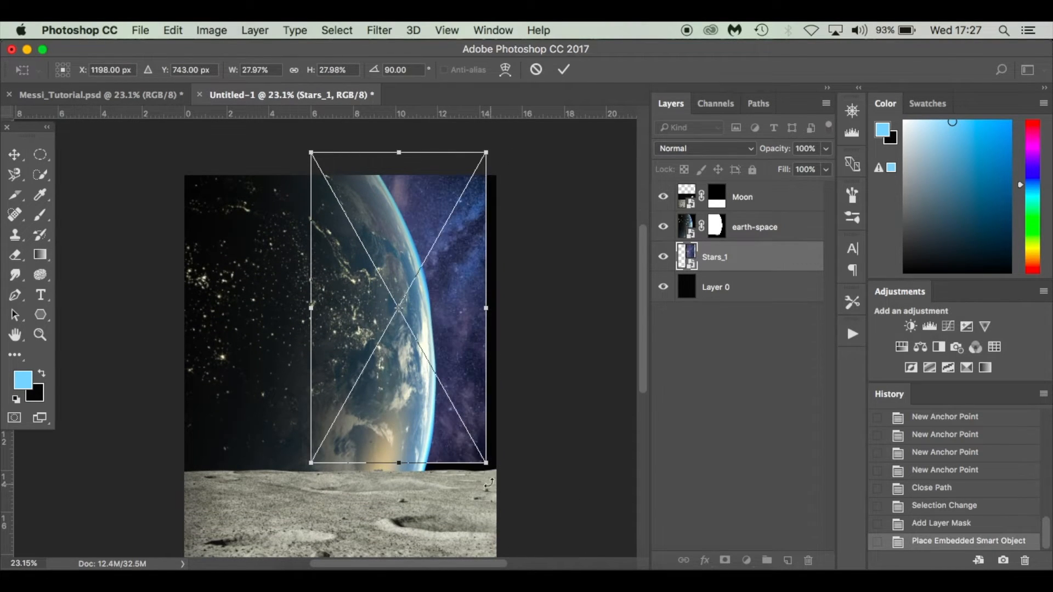
{"action": "mouse_move", "coordinate": [485, 464]}
{"action": "left_mouse_down"}
{"action": "mouse_move", "coordinate": [518, 540]}
{"action": "mouse_move", "coordinate": [556, 556]}
{"action": "mouse_move", "coordinate": [515, 497]}
{"action": "mouse_move", "coordinate": [494, 394]}
{"action": "mouse_move", "coordinate": [484, 467]}
{"action": "left_mouse_up"}
{"action": "left_click_drag", "start_coordinate": [454, 390], "coordinate": [449, 390]}
{"action": "key", "text": "Return"}
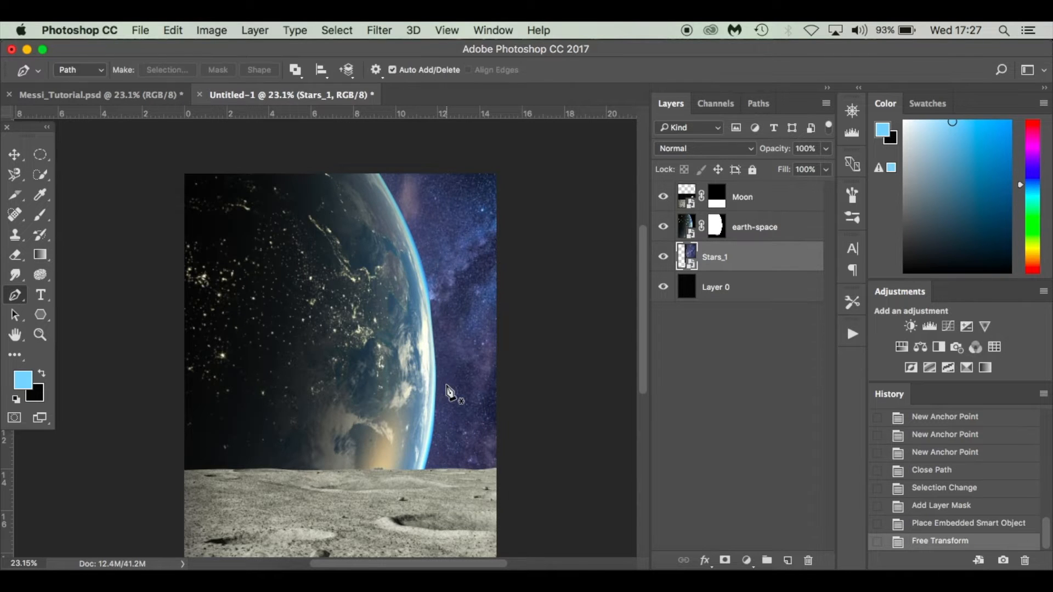
Check the finished poster in Messi_Tutorial.psd, return to the new document and rename the earth-space layer Earth
{"action": "left_click", "coordinate": [139, 93]}
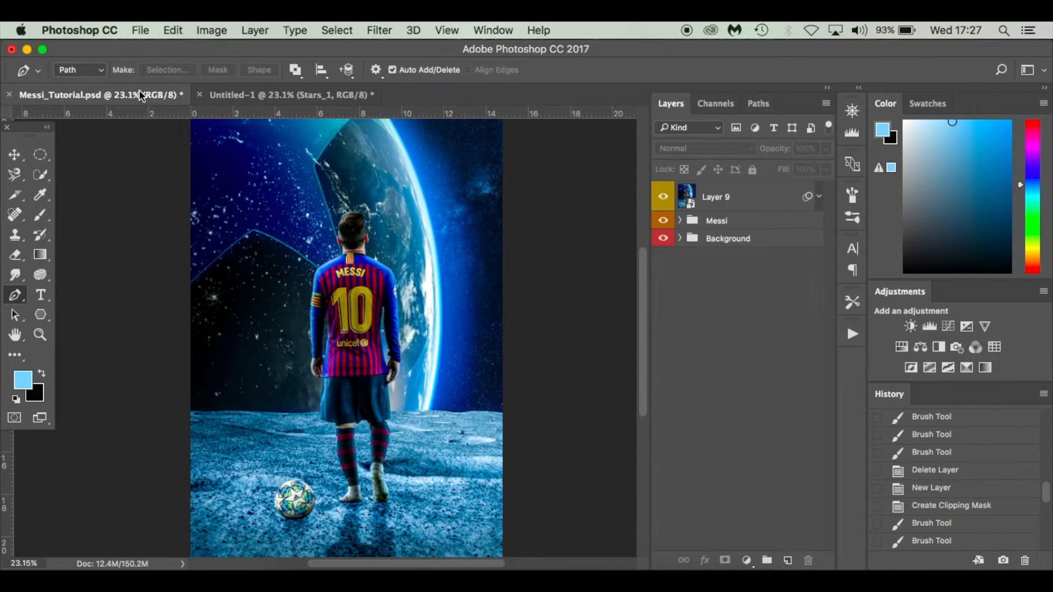
{"action": "left_click", "coordinate": [259, 97]}
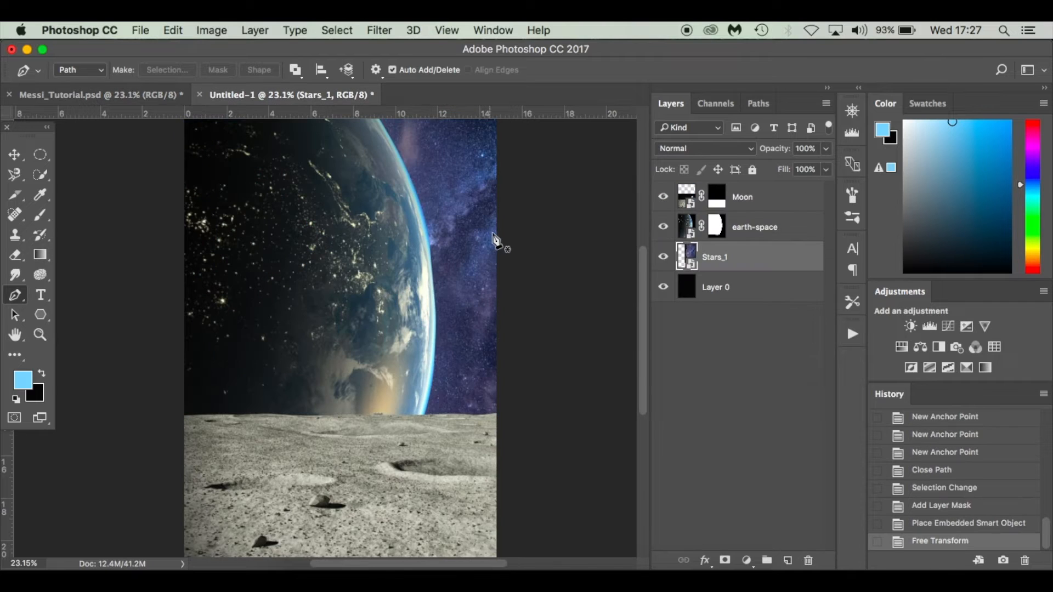
{"action": "scroll", "coordinate": [477, 255], "scroll_direction": "up", "scroll_amount": 3}
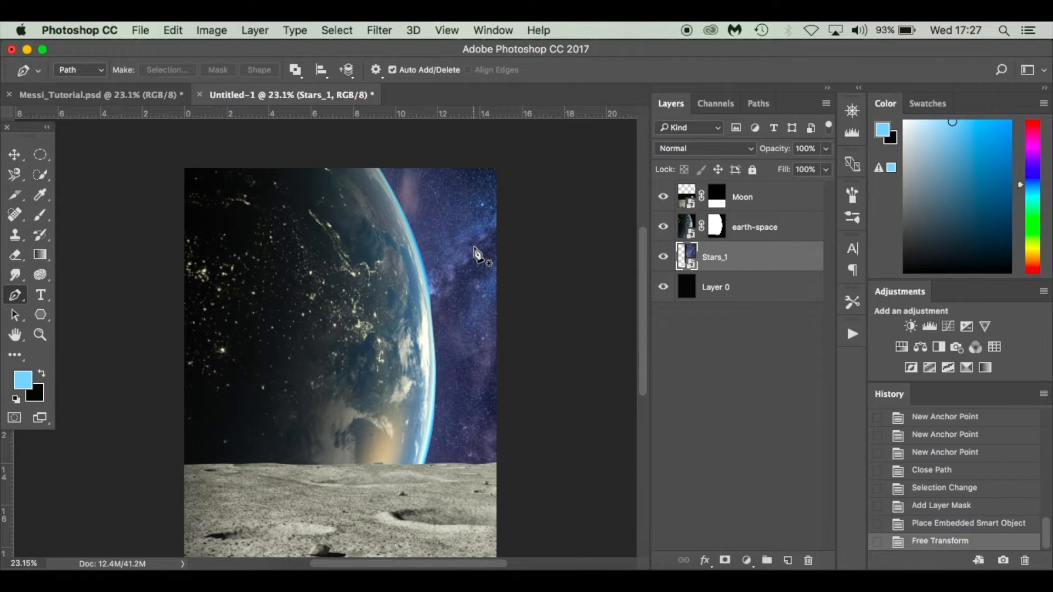
{"action": "scroll", "coordinate": [423, 356], "scroll_direction": "down", "scroll_amount": 3}
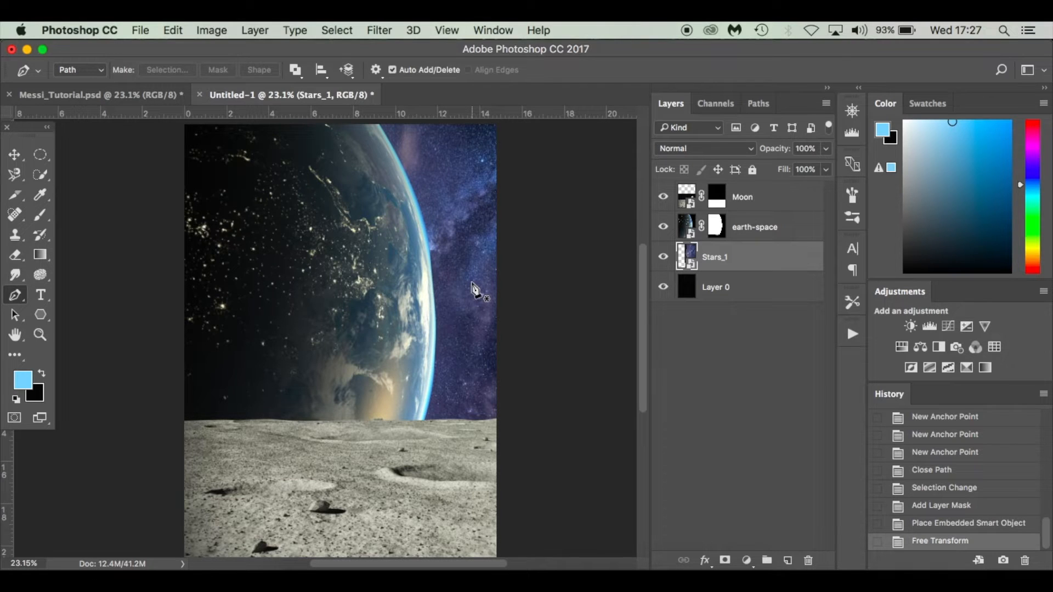
{"action": "left_click", "coordinate": [792, 235]}
{"action": "double_click", "coordinate": [759, 227]}
{"action": "type", "text": "Earth"}
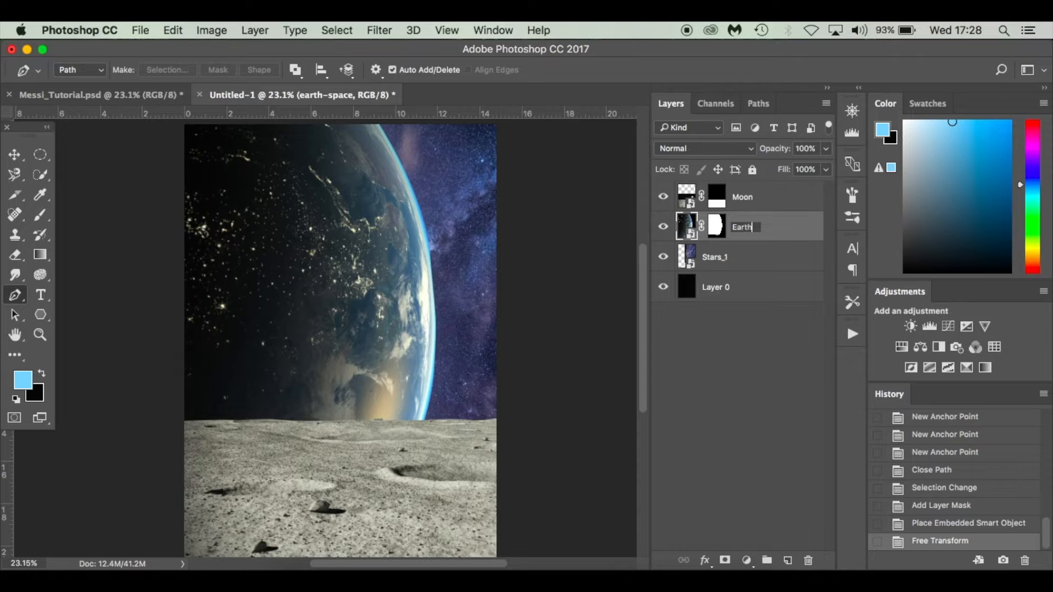
{"action": "key", "text": "Return"}
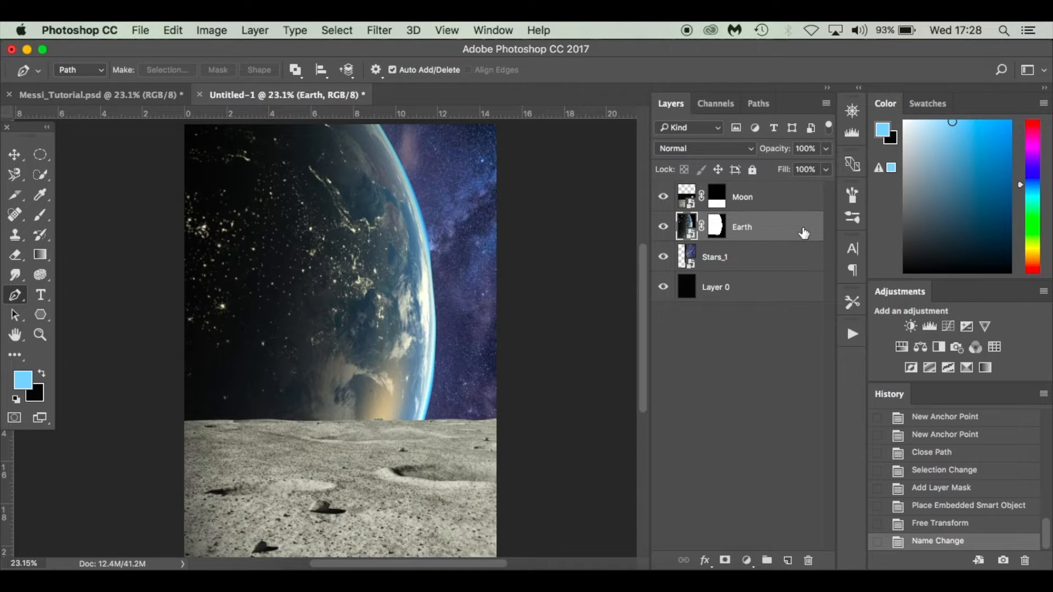
Add an Outer Glow to the Earth layer in Screen mode with 96% opacity, colour #366cc0 and 250 px size
{"action": "double_click", "coordinate": [775, 226]}
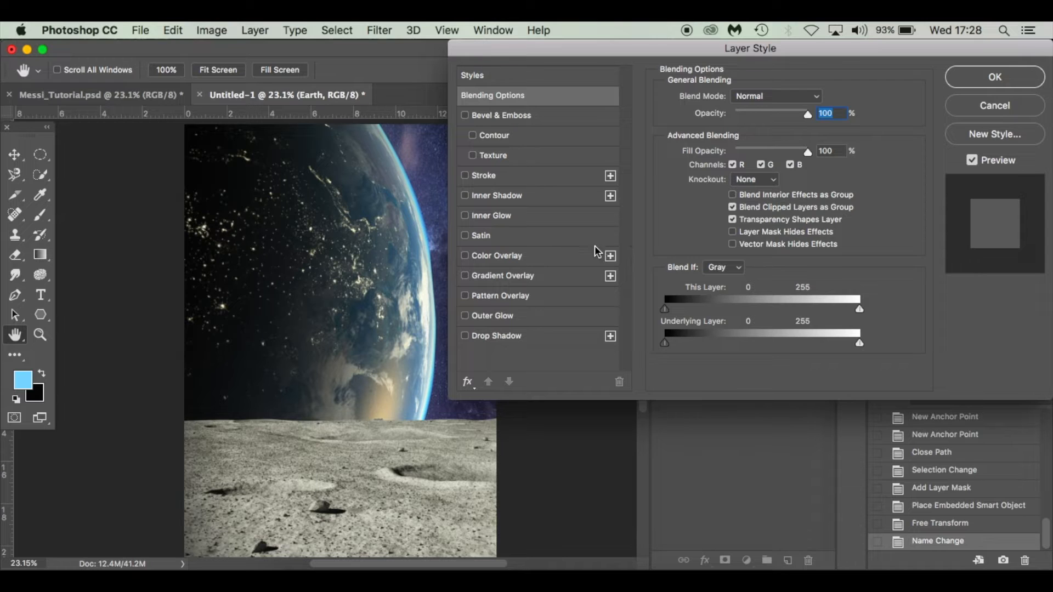
{"action": "left_click", "coordinate": [500, 314]}
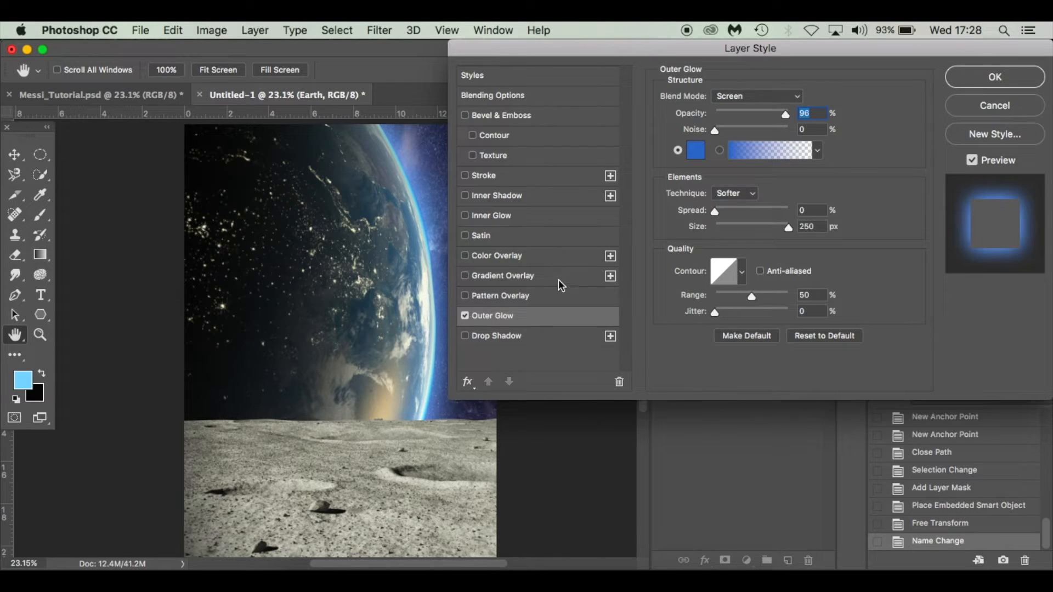
{"action": "left_click_drag", "start_coordinate": [680, 40], "coordinate": [736, 71]}
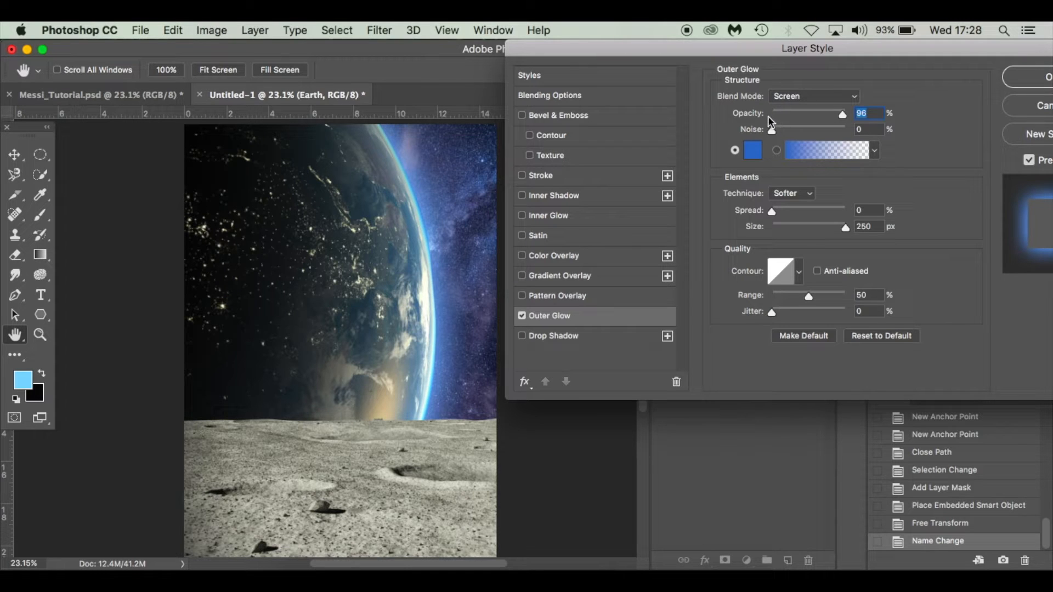
{"action": "mouse_move", "coordinate": [845, 117]}
{"action": "left_mouse_down"}
{"action": "mouse_move", "coordinate": [817, 114]}
{"action": "mouse_move", "coordinate": [862, 123]}
{"action": "left_mouse_up"}
{"action": "left_click_drag", "start_coordinate": [845, 118], "coordinate": [843, 117]}
{"action": "left_click", "coordinate": [755, 153]}
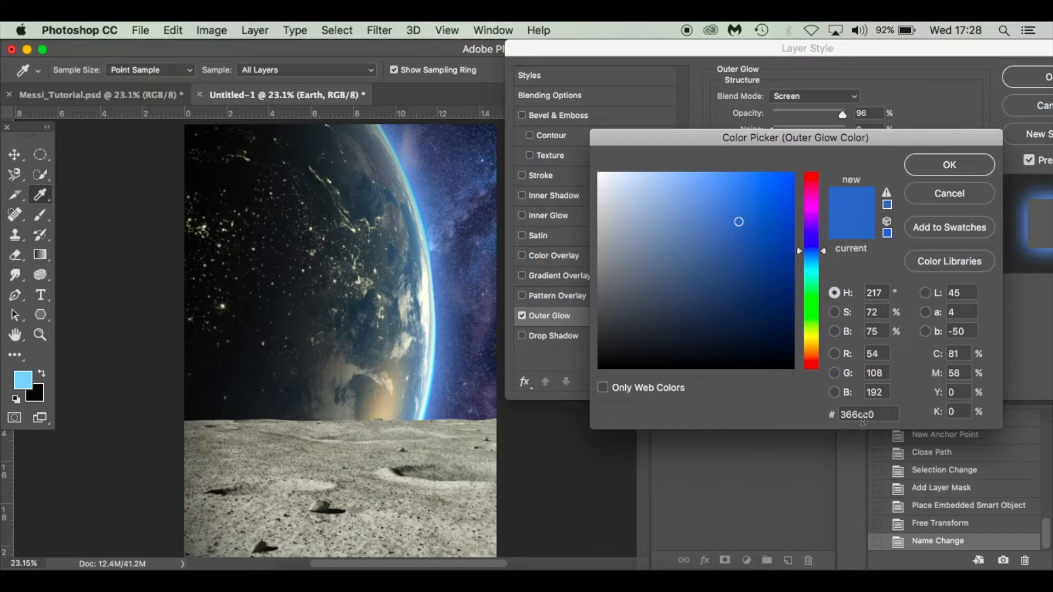
{"action": "left_click", "coordinate": [949, 165]}
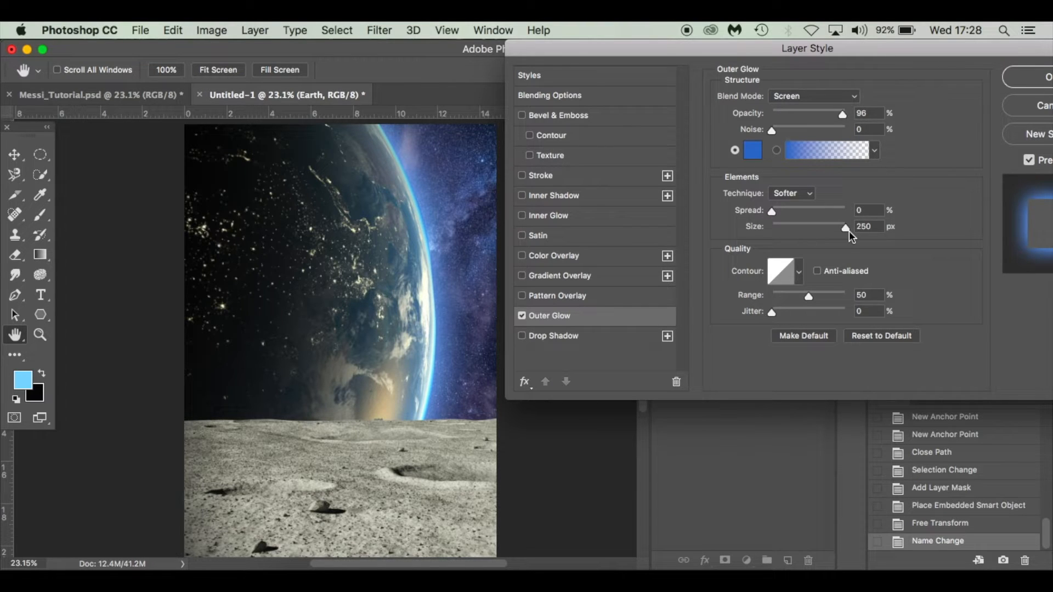
{"action": "left_click_drag", "start_coordinate": [956, 44], "coordinate": [937, 47]}
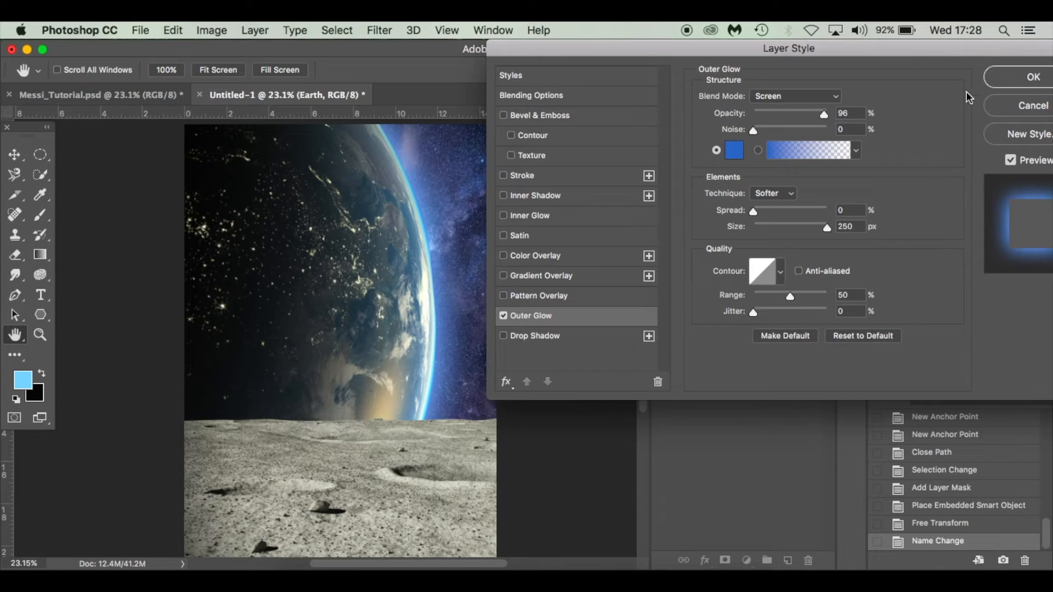
{"action": "left_click", "coordinate": [1010, 161]}
{"action": "left_click", "coordinate": [1009, 161]}
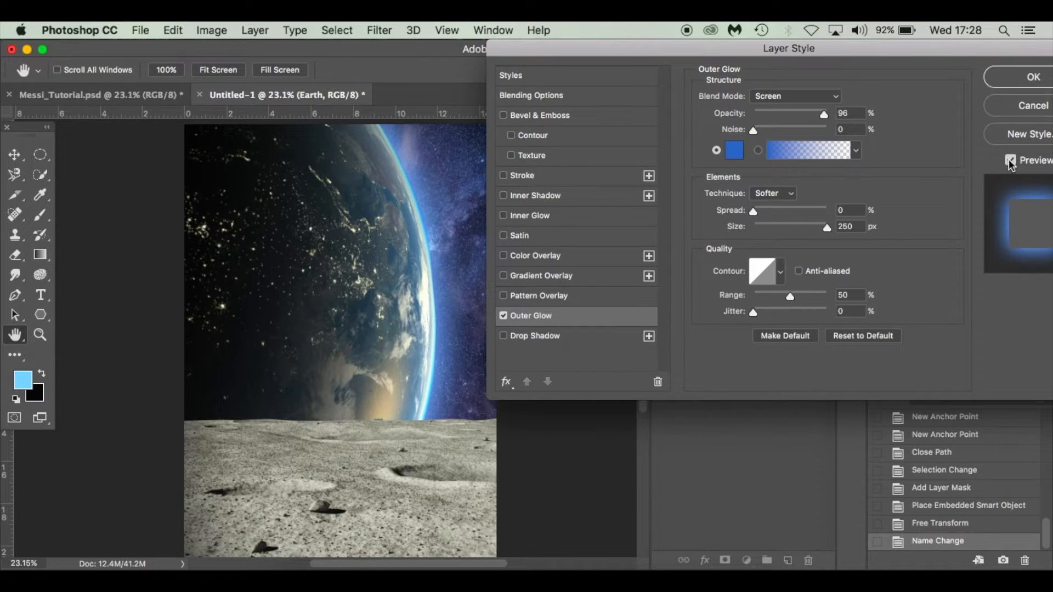
{"action": "left_click", "coordinate": [1023, 83]}
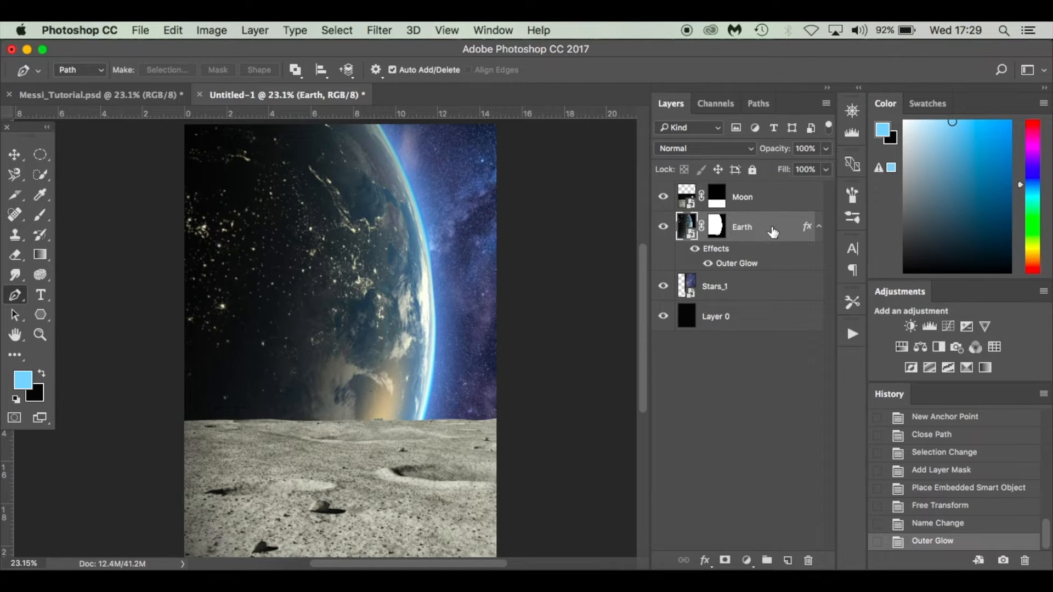
Create a new layer directly above Earth and clip it to the Earth layer
{"action": "scroll", "coordinate": [386, 184], "scroll_direction": "up", "scroll_amount": 1}
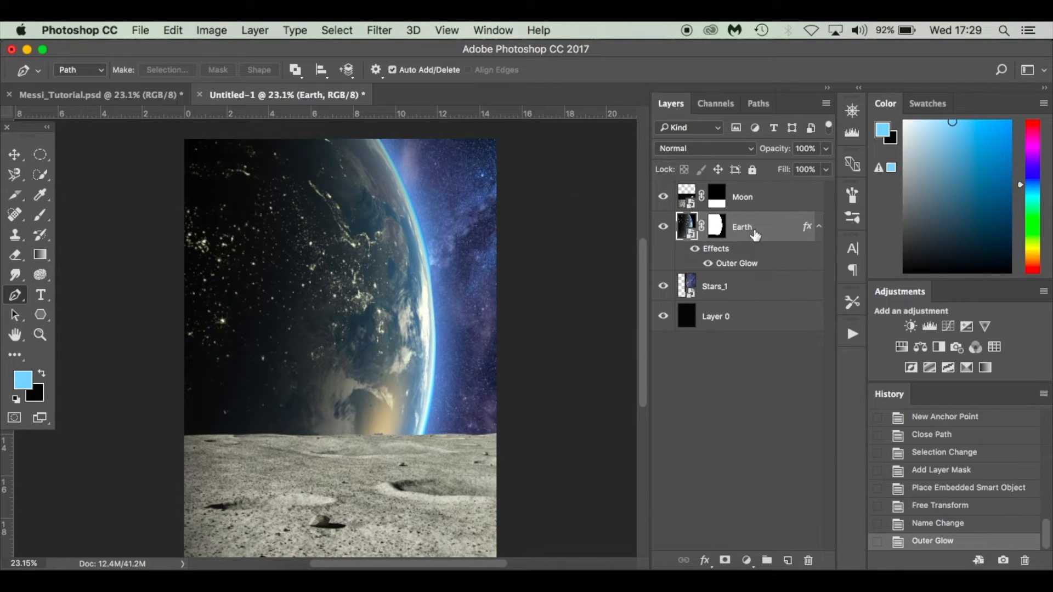
{"action": "left_click", "coordinate": [786, 559]}
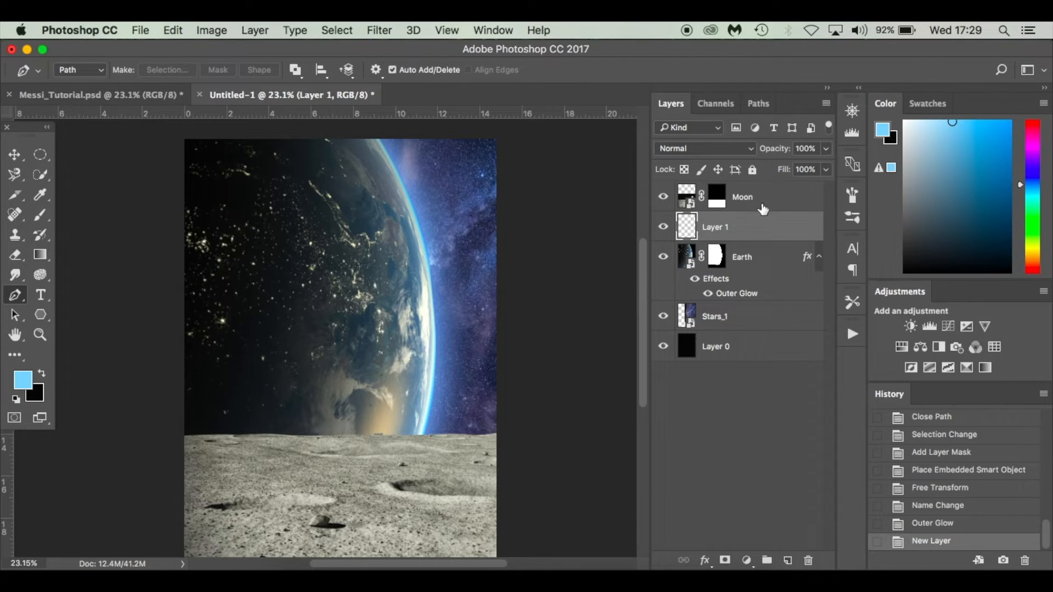
{"action": "left_click_drag", "start_coordinate": [767, 252], "coordinate": [775, 239]}
{"action": "left_click", "coordinate": [775, 238], "text": "alt"}
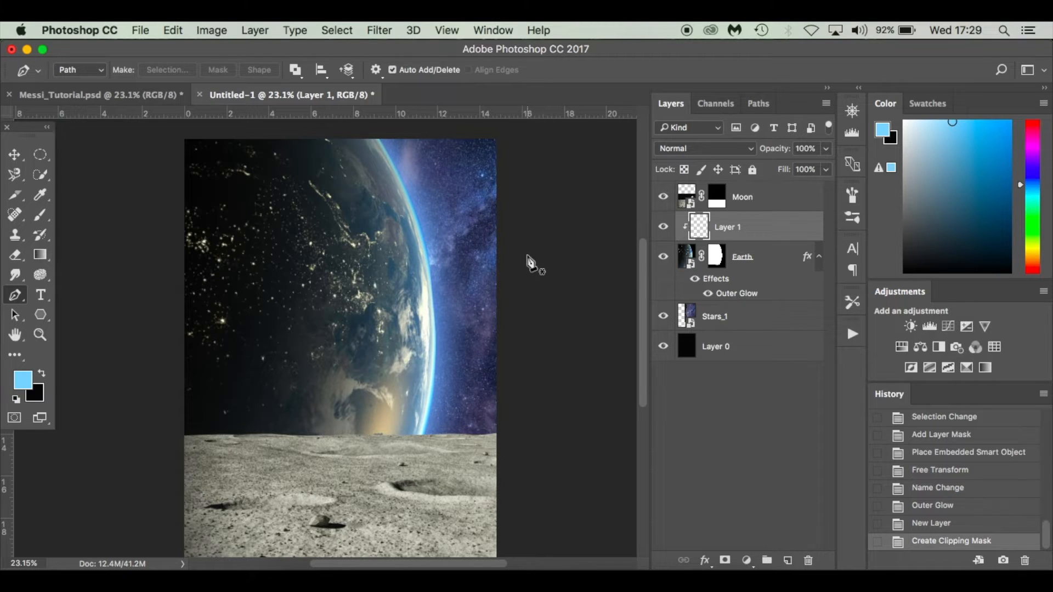
Enlarge the brush to 600 px and make near-white #fefcfc the foreground colour, with light blue as the background colour
{"action": "key", "text": "b"}
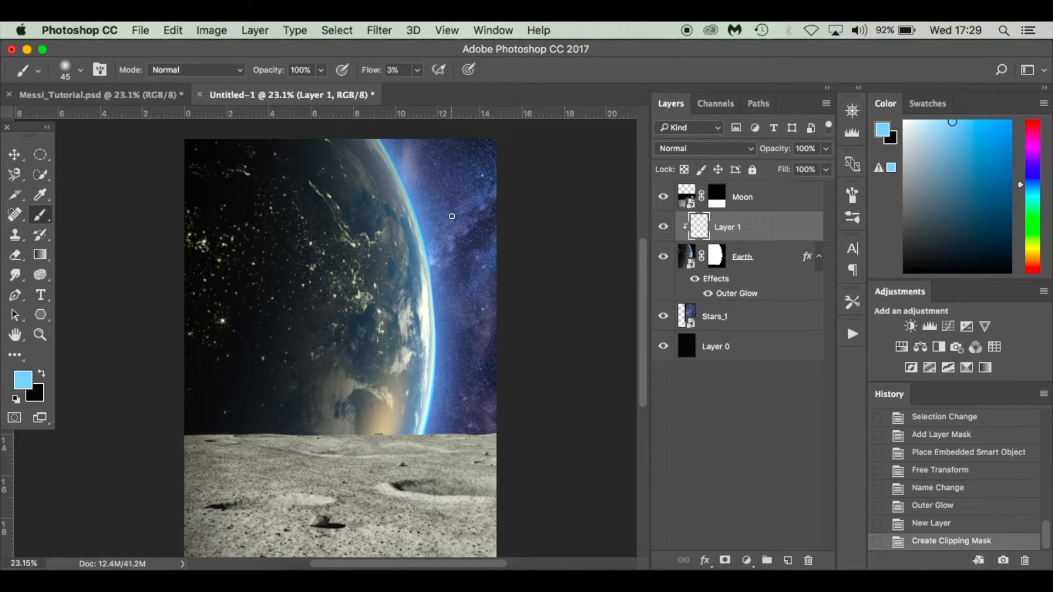
{"action": "key", "text": "bracketright"}
{"action": "key", "text": "bracketright"}
{"action": "key", "text": "bracketright"}
{"action": "key", "text": "bracketright"}
{"action": "key", "text": "bracketright"}
{"action": "key", "text": "bracketright"}
{"action": "key", "text": "bracketright"}
{"action": "key", "text": "bracketright"}
{"action": "key", "text": "bracketright"}
{"action": "key", "text": "bracketright"}
{"action": "key", "text": "bracketright"}
{"action": "key", "text": "bracketright"}
{"action": "key", "text": "bracketright"}
{"action": "key", "text": "bracketright"}
{"action": "key", "text": "bracketright"}
{"action": "left_click", "coordinate": [41, 397]}
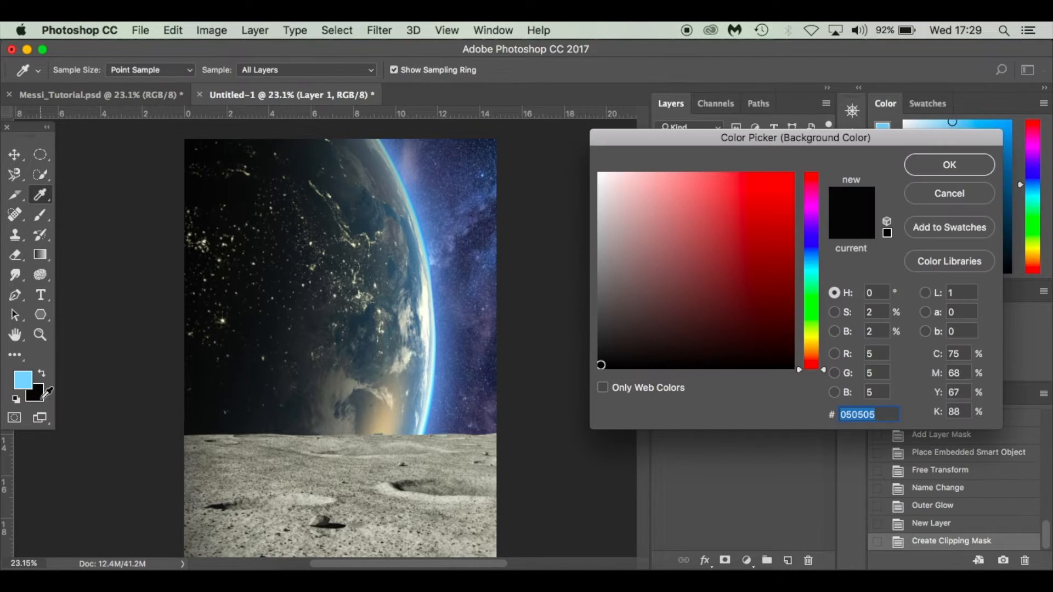
{"action": "left_click", "coordinate": [599, 173]}
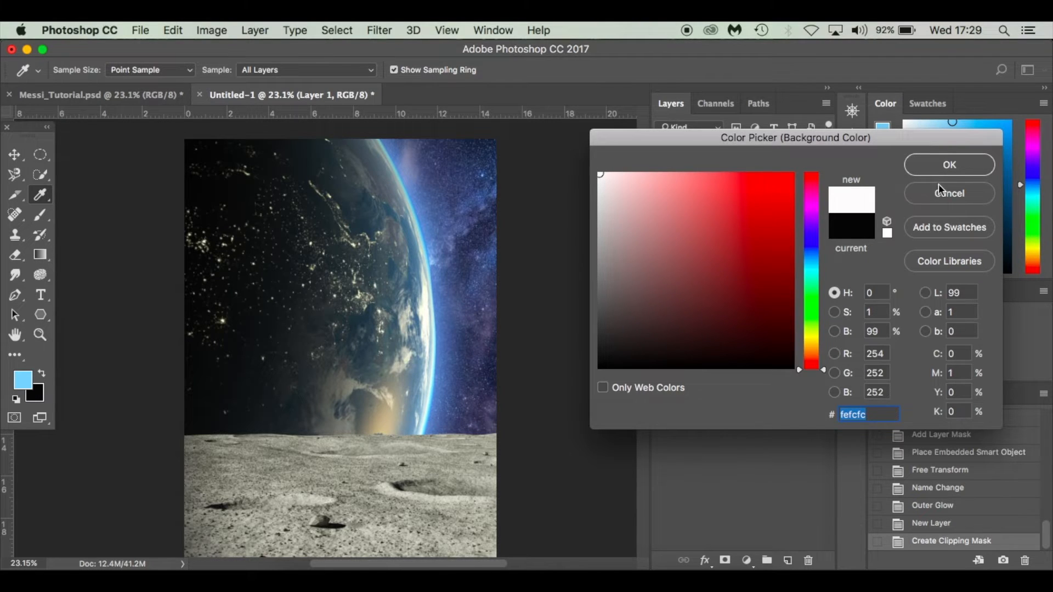
{"action": "left_click", "coordinate": [917, 164]}
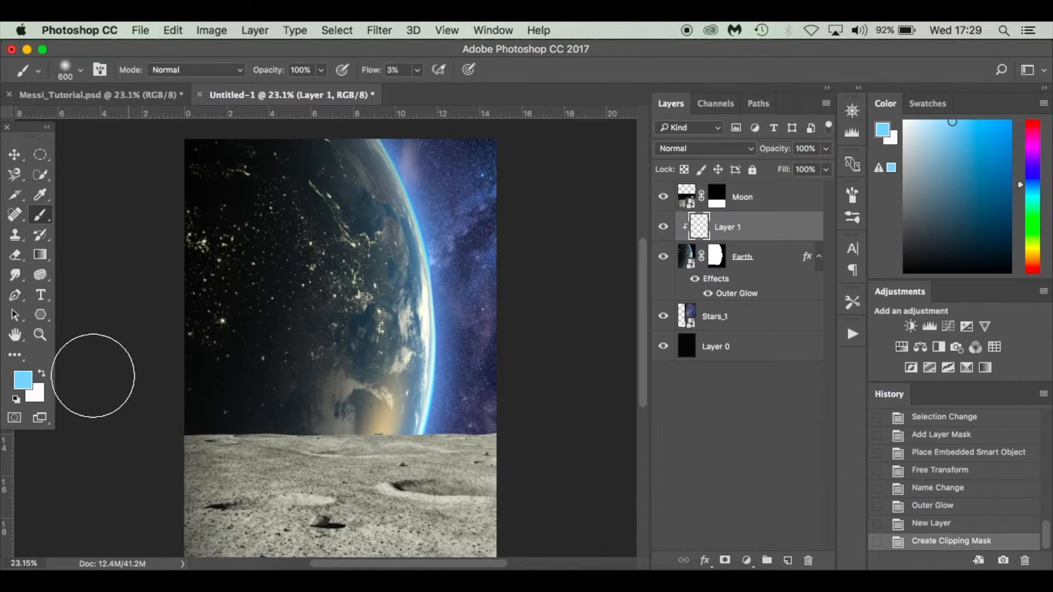
{"action": "left_click", "coordinate": [42, 375]}
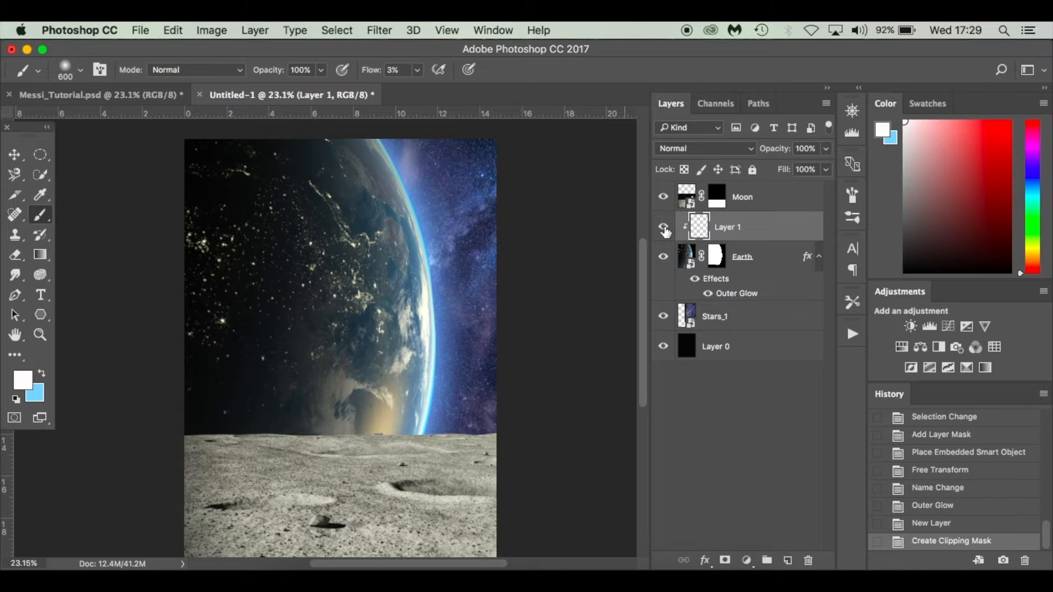
Try a white brush stroke down the Earth's bright right edge at 10% flow
{"action": "left_click", "coordinate": [416, 70]}
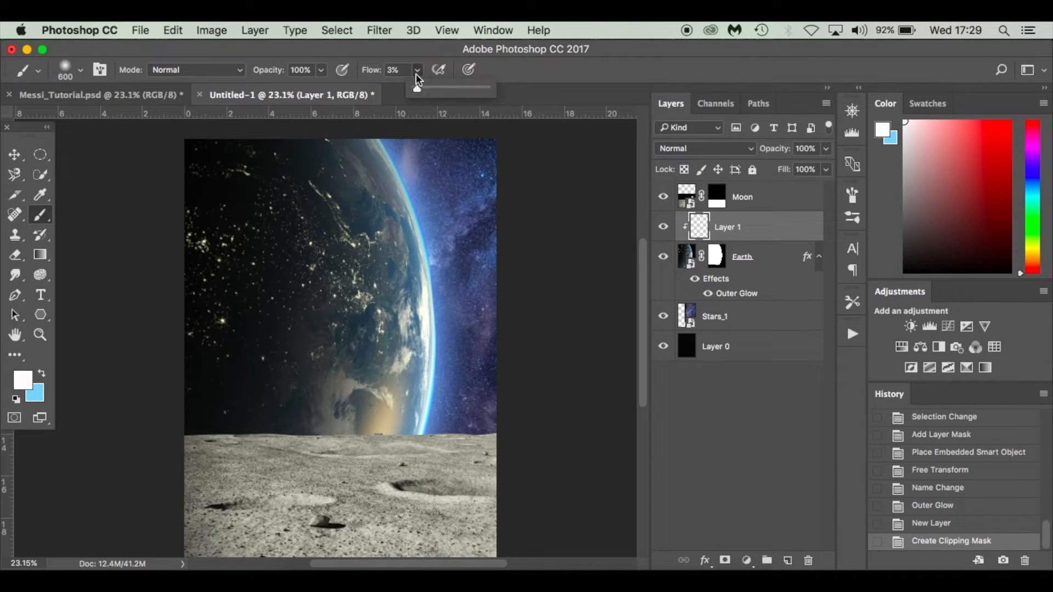
{"action": "left_click_drag", "start_coordinate": [420, 87], "coordinate": [422, 86]}
{"action": "mouse_move", "coordinate": [412, 205]}
{"action": "left_mouse_down"}
{"action": "mouse_move", "coordinate": [440, 329]}
{"action": "mouse_move", "coordinate": [431, 483]}
{"action": "left_mouse_up"}
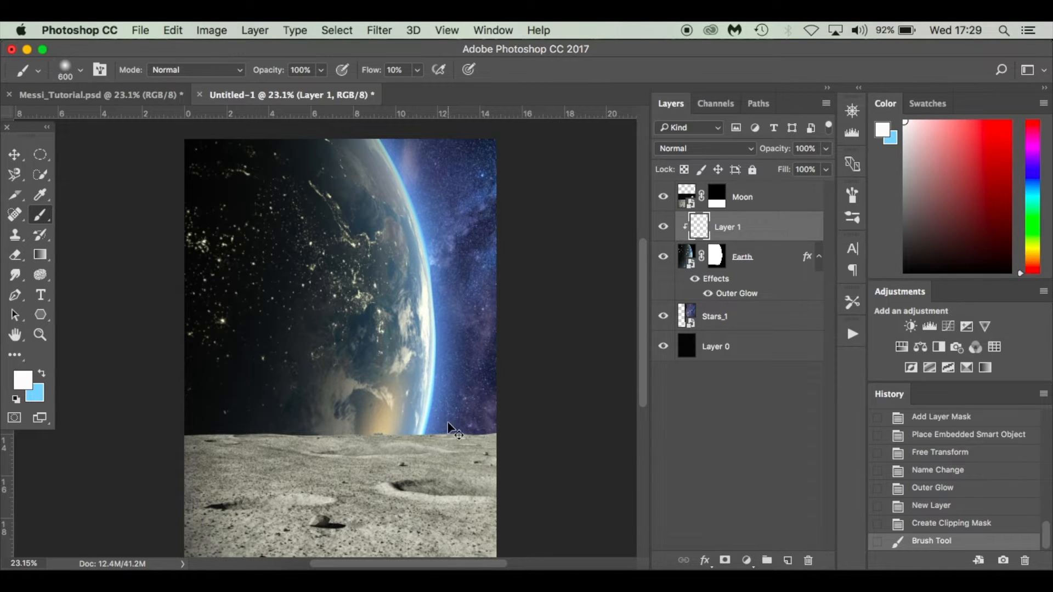
{"action": "key", "text": "super+z"}
Paint soft white glow strokes along the Earth's right edge with the 600 px brush at 6% flow
{"action": "left_click", "coordinate": [417, 70]}
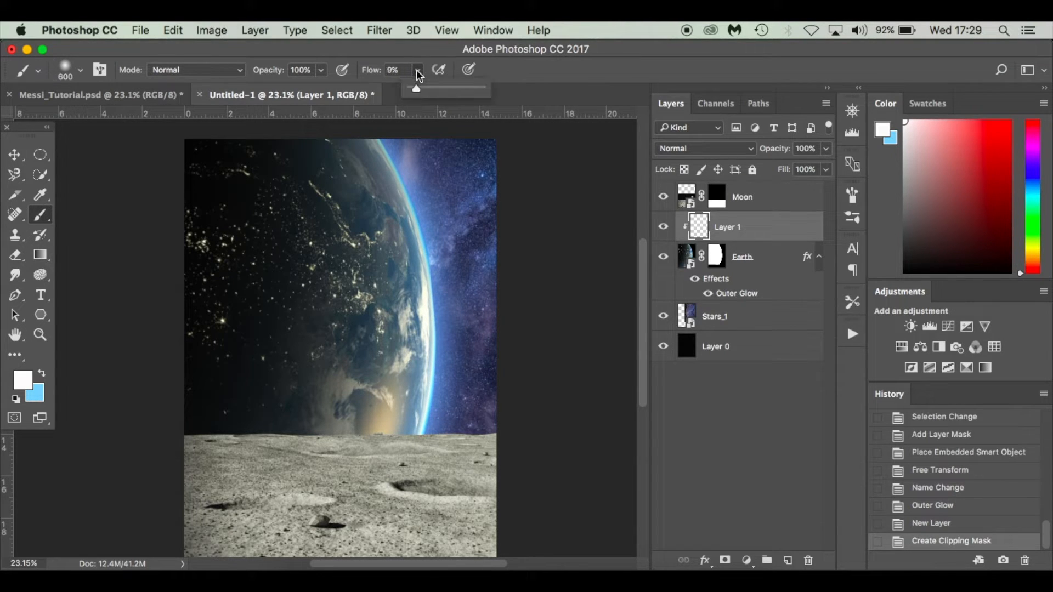
{"action": "left_click", "coordinate": [389, 156]}
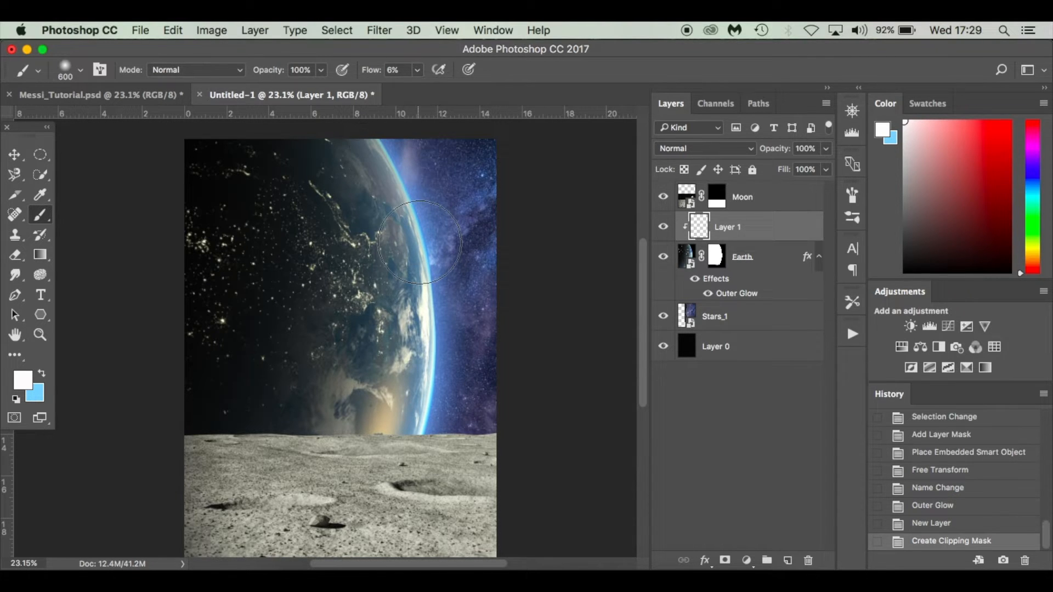
{"action": "left_click_drag", "start_coordinate": [435, 415], "coordinate": [433, 403]}
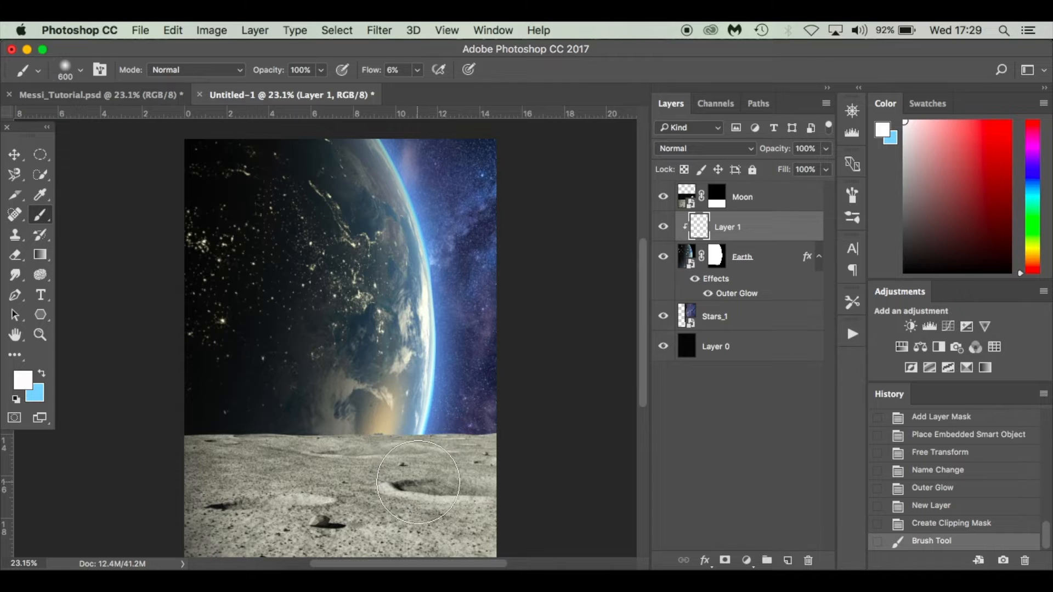
{"action": "mouse_move", "coordinate": [426, 264]}
{"action": "left_mouse_down"}
{"action": "mouse_move", "coordinate": [400, 176]}
{"action": "mouse_move", "coordinate": [344, 59]}
{"action": "mouse_move", "coordinate": [351, 68]}
{"action": "left_mouse_up"}
Reduce the brush to 250 px and paint a tighter white stroke along the Earth's right edge down to the horizon
{"action": "key", "text": "bracketleft"}
{"action": "key", "text": "bracketleft"}
{"action": "key", "text": "bracketleft"}
{"action": "key", "text": "bracketleft"}
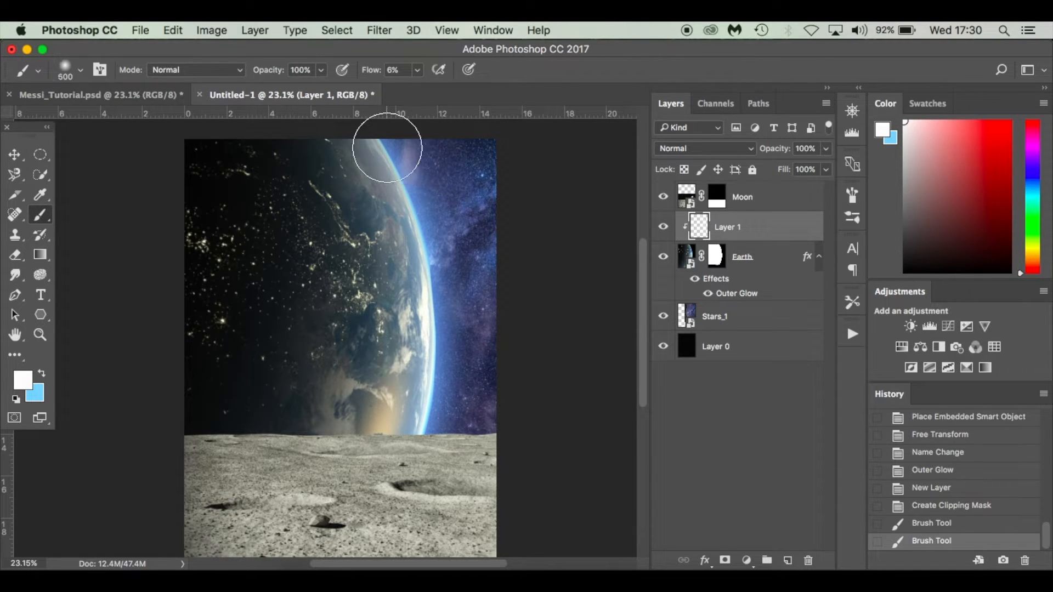
{"action": "mouse_move", "coordinate": [385, 145]}
{"action": "left_mouse_down"}
{"action": "mouse_move", "coordinate": [422, 211]}
{"action": "mouse_move", "coordinate": [440, 295]}
{"action": "mouse_move", "coordinate": [440, 386]}
{"action": "mouse_move", "coordinate": [418, 477]}
{"action": "left_mouse_up"}
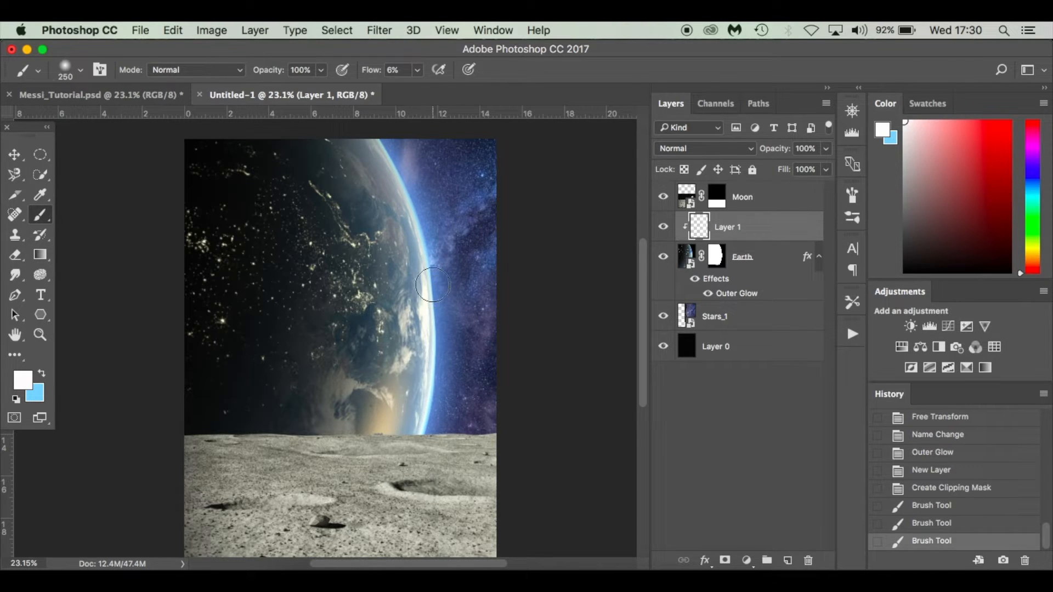
Paint a broad, faint white stroke along the Earth's right edge with a 900 px brush at 2% flow
{"action": "key", "text": "bracketright"}
{"action": "key", "text": "bracketright"}
{"action": "key", "text": "bracketright"}
{"action": "key", "text": "bracketright"}
{"action": "key", "text": "bracketright"}
{"action": "key", "text": "bracketright"}
{"action": "key", "text": "bracketright"}
{"action": "left_click", "coordinate": [417, 70]}
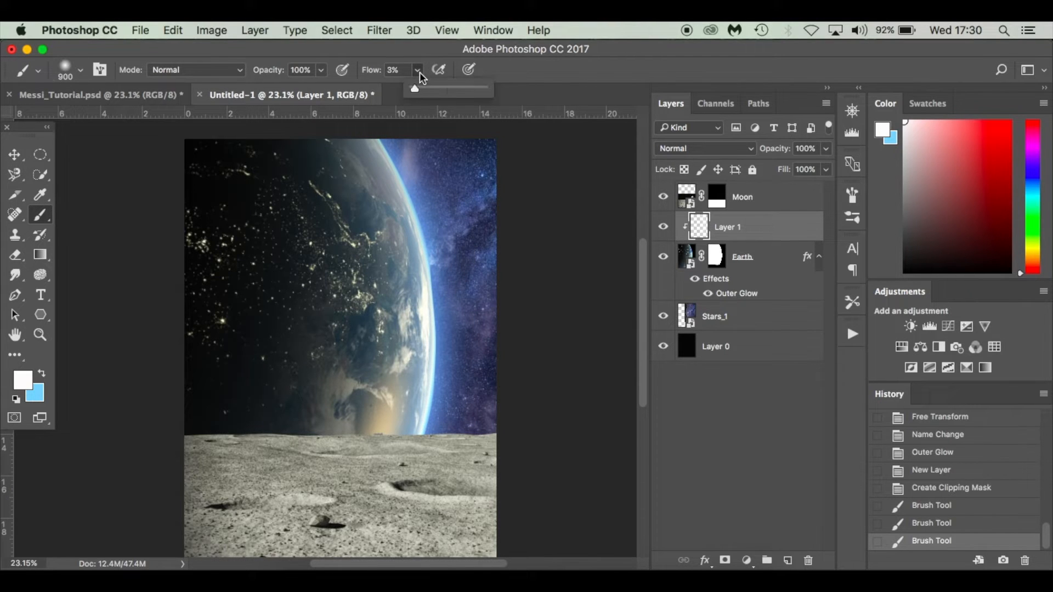
{"action": "left_click_drag", "start_coordinate": [415, 88], "coordinate": [413, 89]}
{"action": "left_click", "coordinate": [408, 203]}
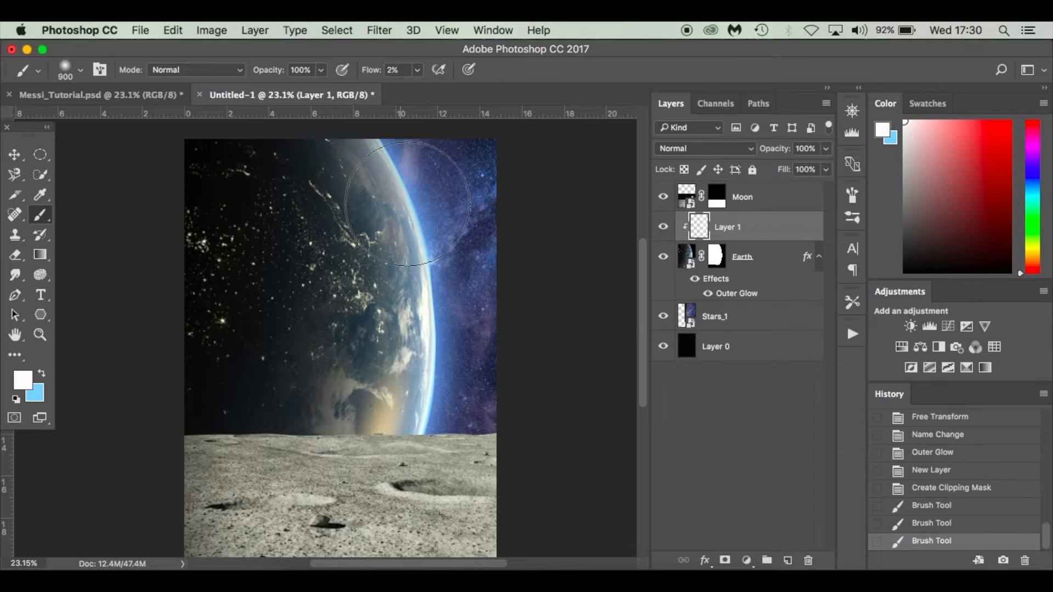
{"action": "mouse_move", "coordinate": [408, 203]}
{"action": "left_mouse_down"}
{"action": "mouse_move", "coordinate": [441, 264]}
{"action": "mouse_move", "coordinate": [438, 351]}
{"action": "mouse_move", "coordinate": [395, 466]}
{"action": "left_mouse_up"}
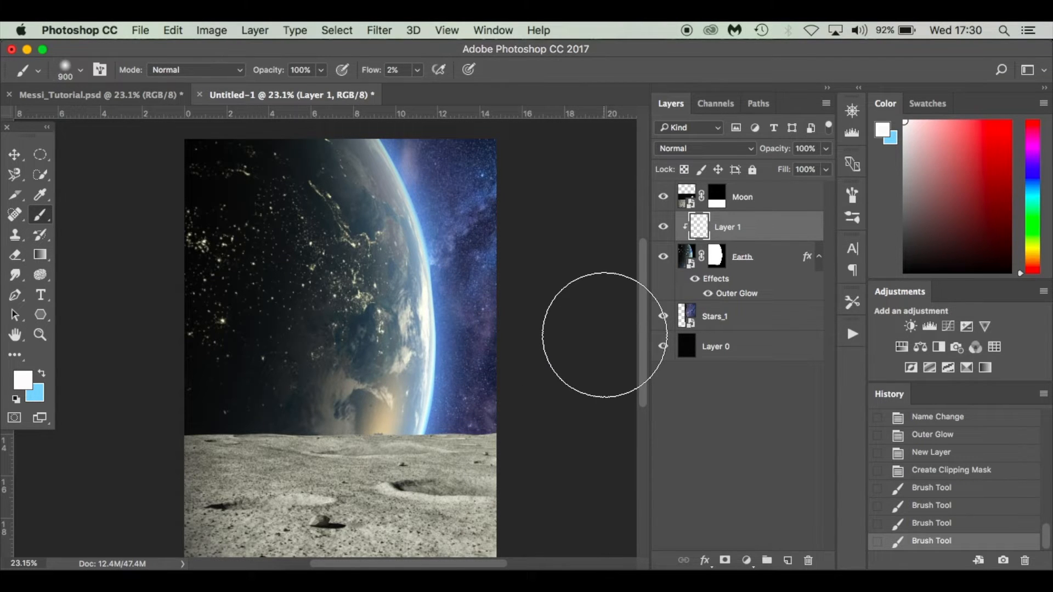
Switch to the Move tool and rename the clipped glow layer Inner Glow
{"action": "key", "text": "v"}
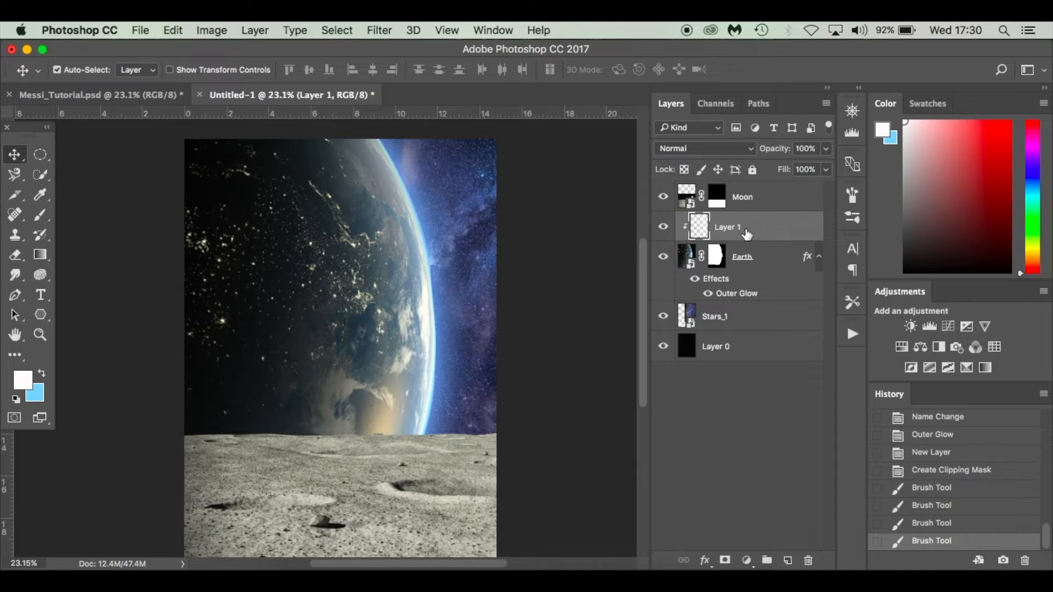
{"action": "double_click", "coordinate": [735, 227]}
{"action": "type", "text": "Inner Glow"}
{"action": "key", "text": "Return"}
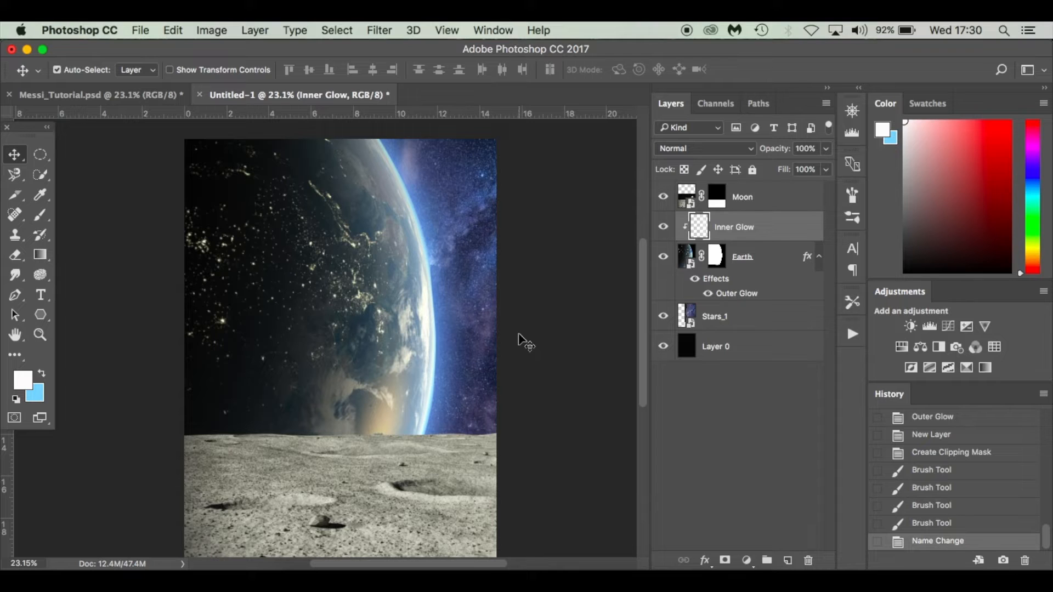
Add a Color Balance adjustment layer directly above the Moon layer, keeping its tone on Midtones
{"action": "scroll", "coordinate": [431, 335], "scroll_direction": "down", "scroll_amount": 3}
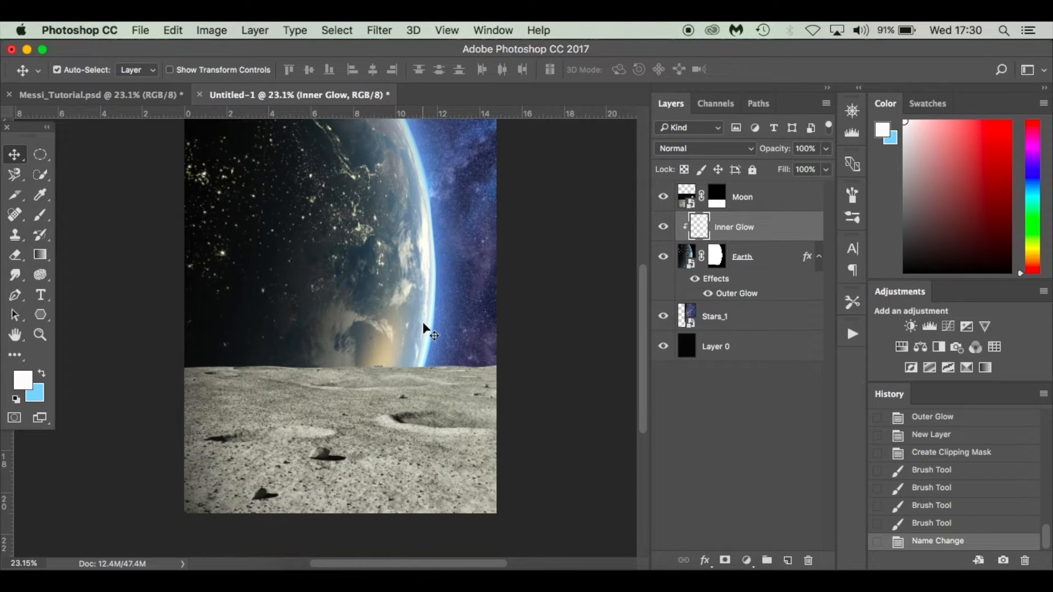
{"action": "left_click", "coordinate": [422, 429]}
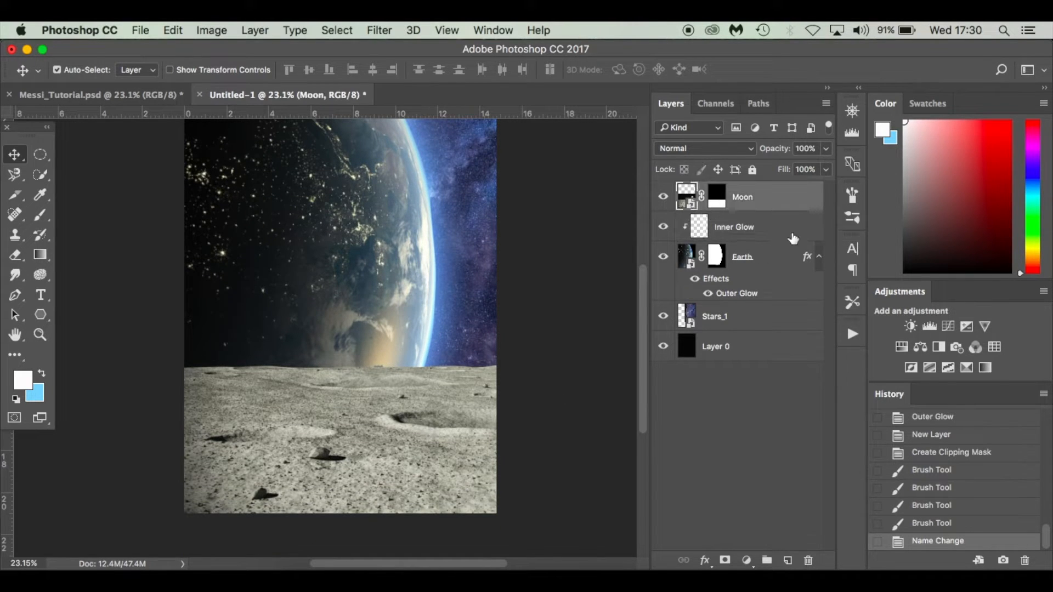
{"action": "scroll", "coordinate": [552, 283], "scroll_direction": "up", "scroll_amount": 1}
{"action": "scroll", "coordinate": [552, 283], "scroll_direction": "up", "scroll_amount": 1}
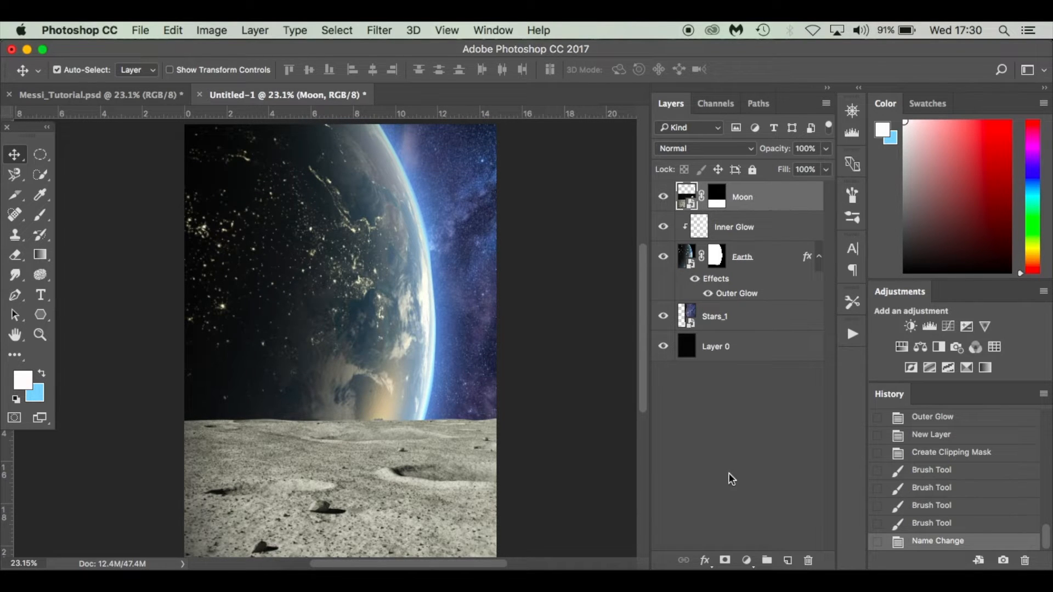
{"action": "left_click", "coordinate": [747, 560]}
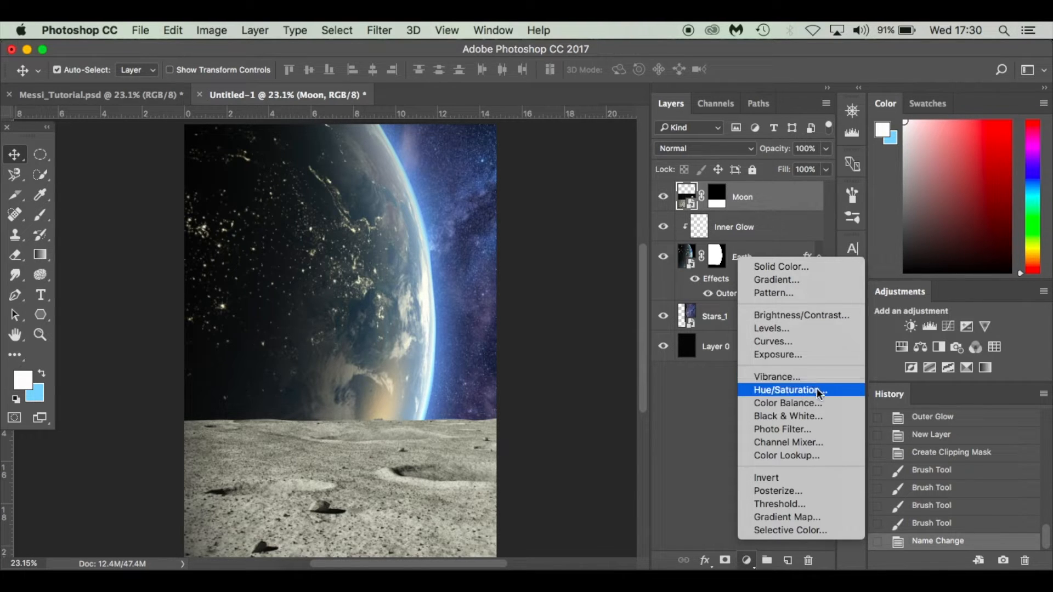
{"action": "left_click", "coordinate": [829, 406]}
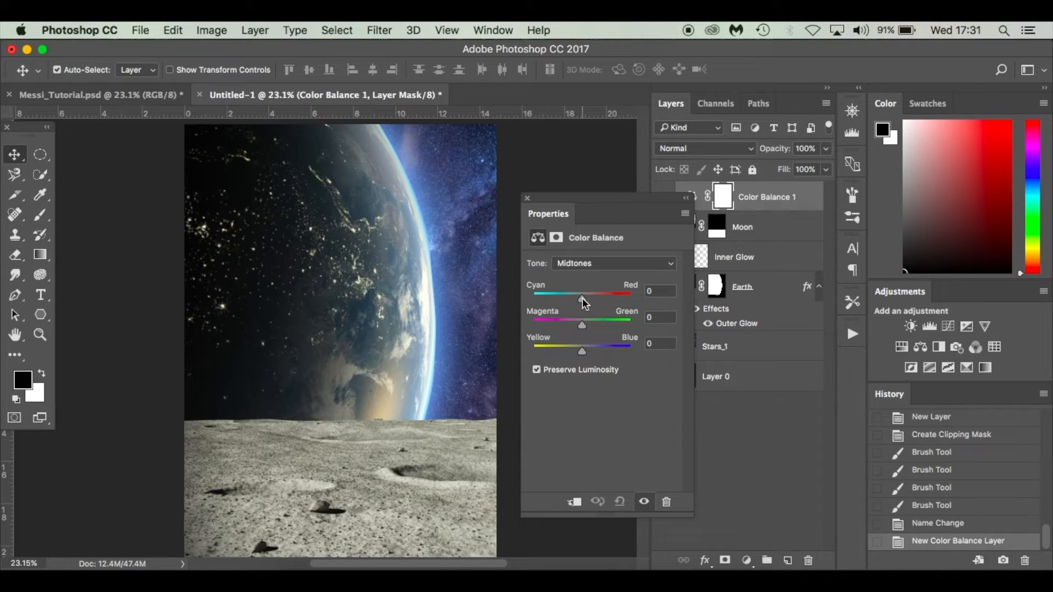
{"action": "left_click", "coordinate": [600, 269]}
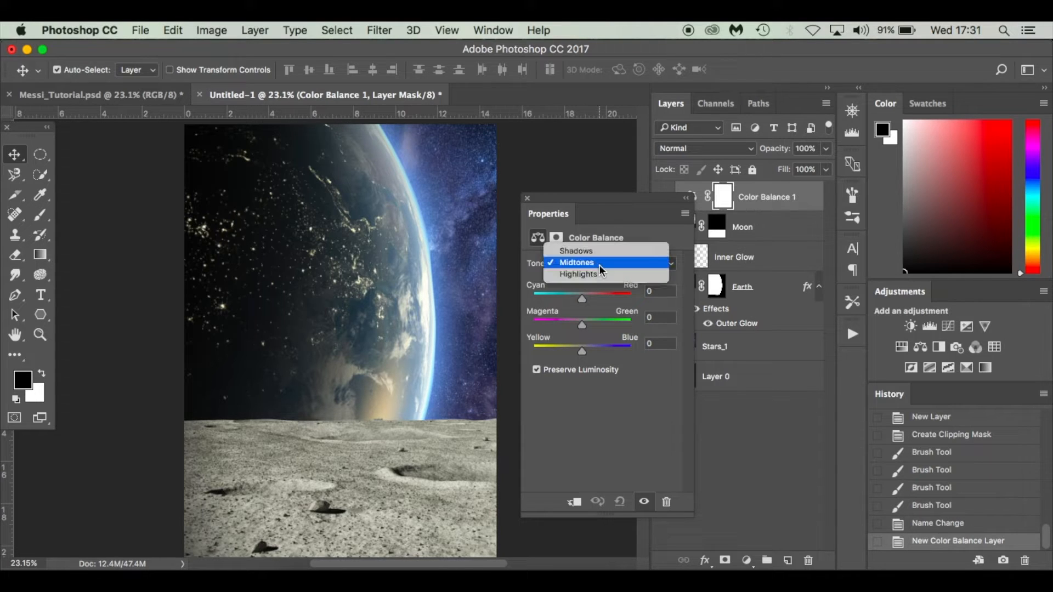
{"action": "left_click", "coordinate": [584, 298]}
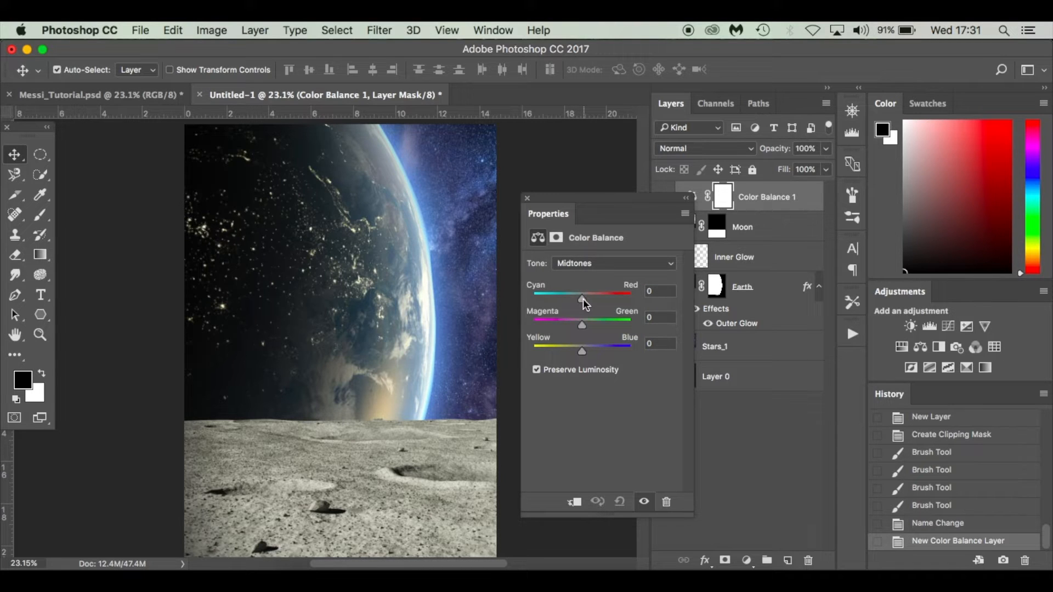
Set the Midtones color balance to -14 on Cyan–Red and +20 on Yellow–Blue, and clip the adjustment to the Moon layer
{"action": "left_click_drag", "start_coordinate": [584, 298], "coordinate": [577, 298]}
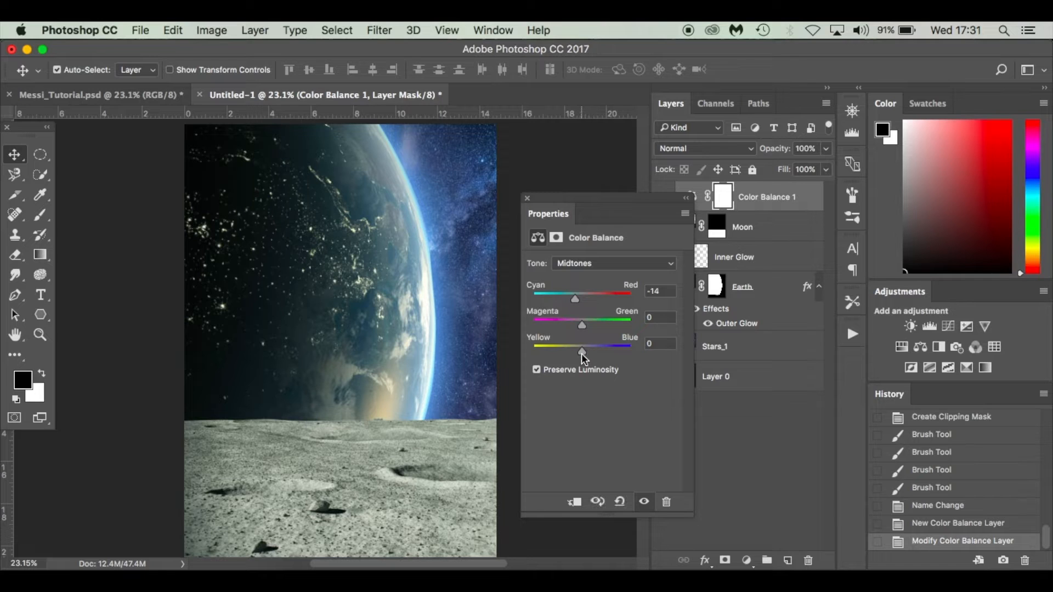
{"action": "left_click_drag", "start_coordinate": [582, 352], "coordinate": [590, 352]}
{"action": "left_click_drag", "start_coordinate": [591, 351], "coordinate": [592, 351]}
{"action": "left_click", "coordinate": [576, 504]}
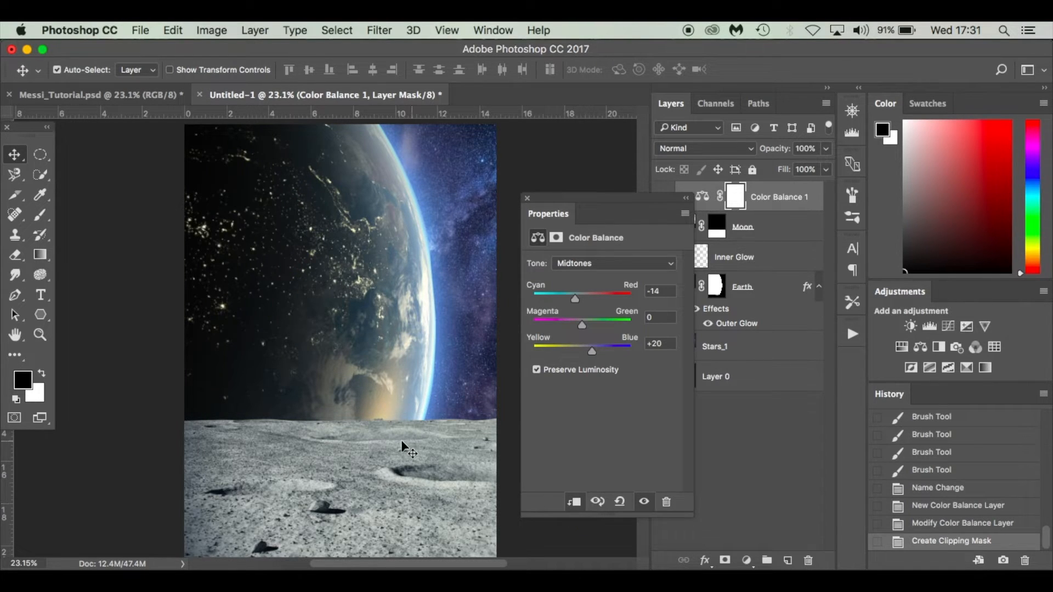
{"action": "scroll", "coordinate": [400, 440], "scroll_direction": "down", "scroll_amount": 2}
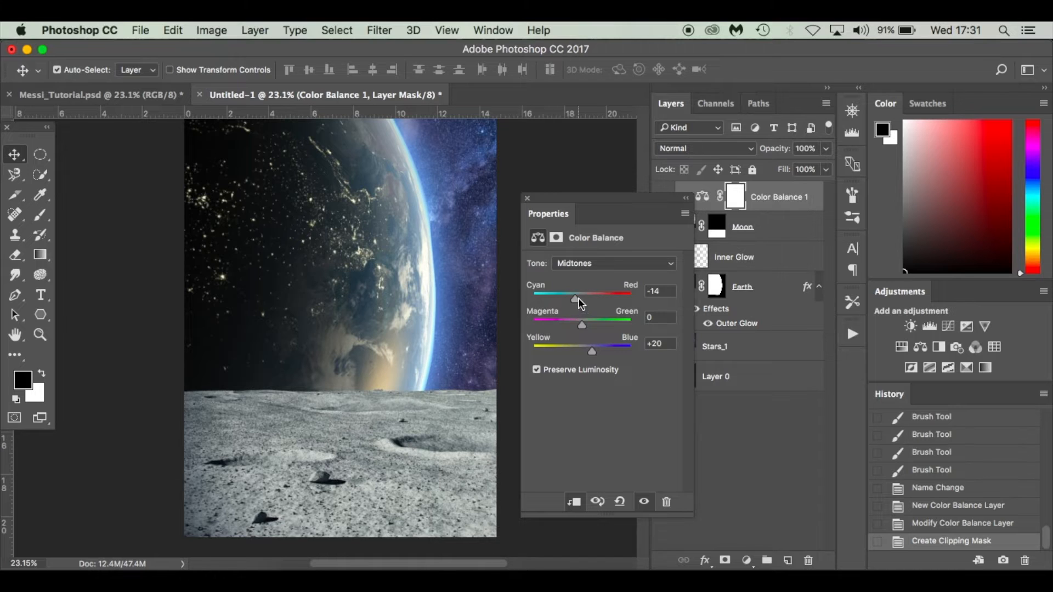
Set the Shadows color balance to about -8 on Cyan–Red and +14 on Yellow–Blue
{"action": "left_click_drag", "start_coordinate": [636, 197], "coordinate": [577, 199]}
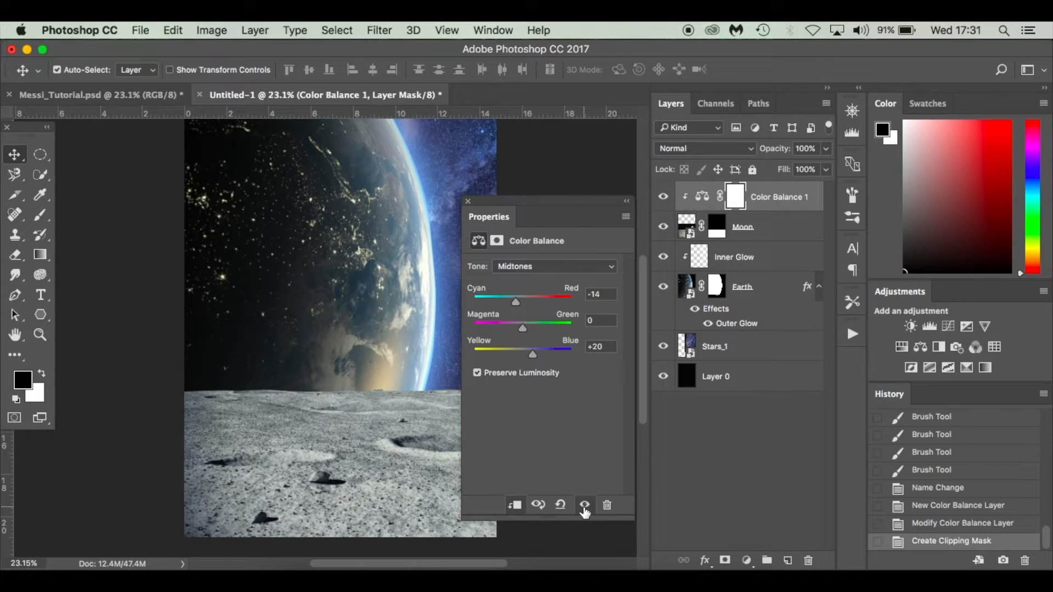
{"action": "left_click_drag", "start_coordinate": [573, 206], "coordinate": [658, 204]}
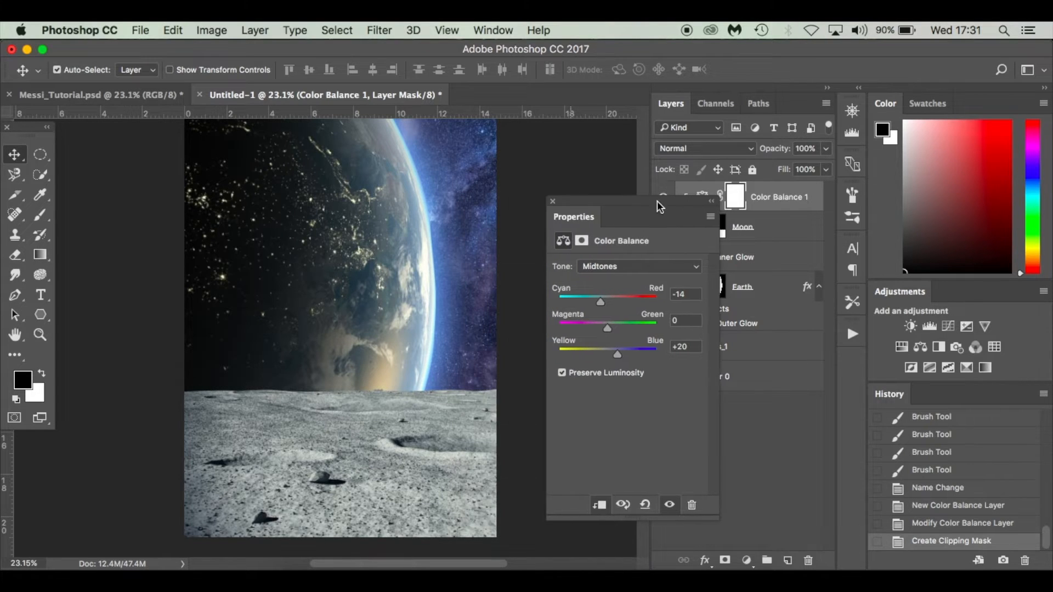
{"action": "left_click", "coordinate": [644, 267]}
{"action": "left_click", "coordinate": [637, 253]}
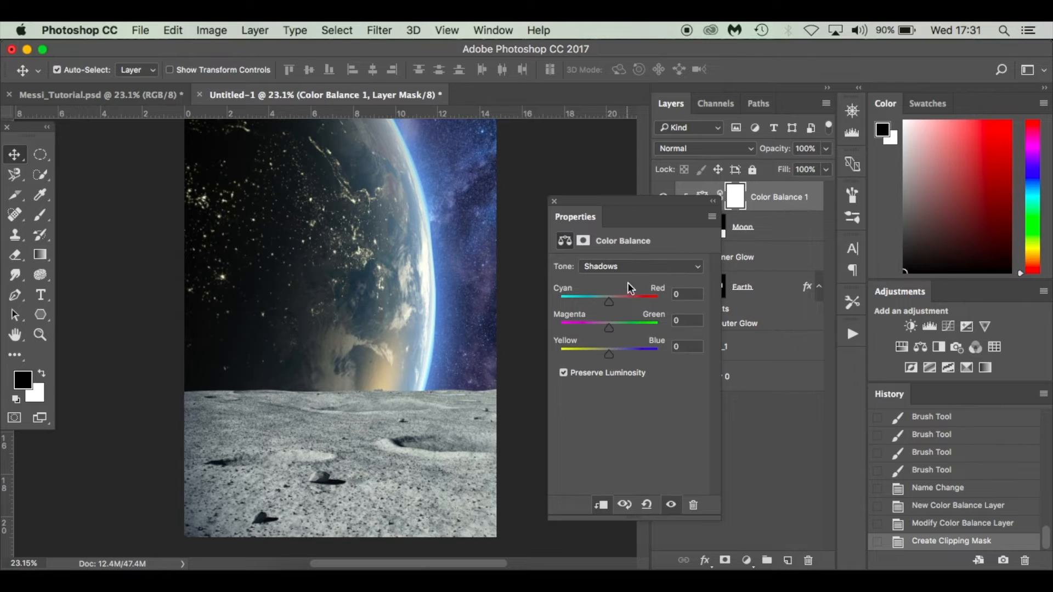
{"action": "left_click_drag", "start_coordinate": [609, 303], "coordinate": [605, 303]}
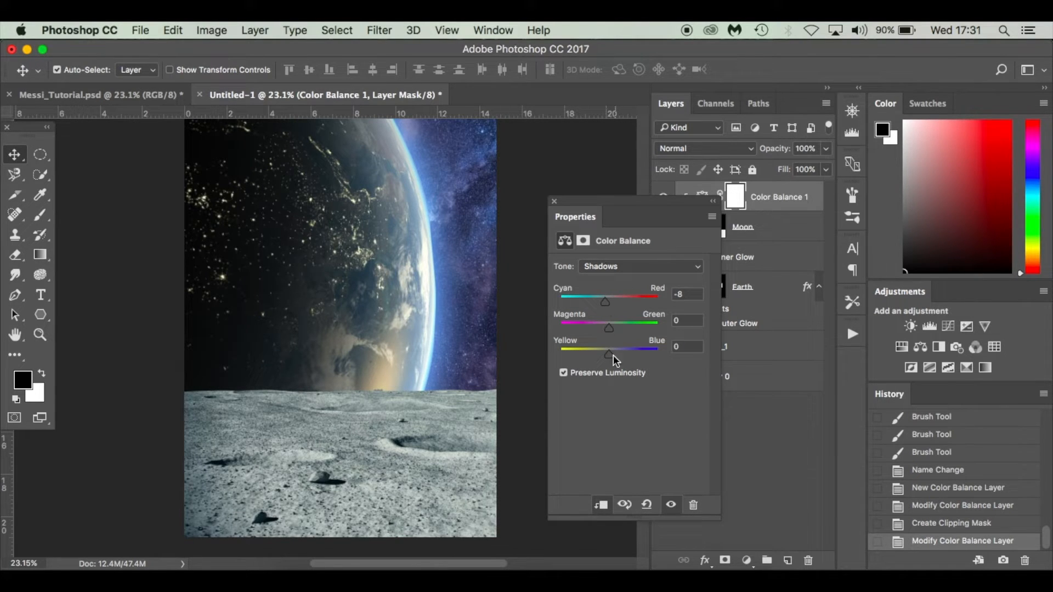
{"action": "left_click_drag", "start_coordinate": [609, 354], "coordinate": [609, 354]}
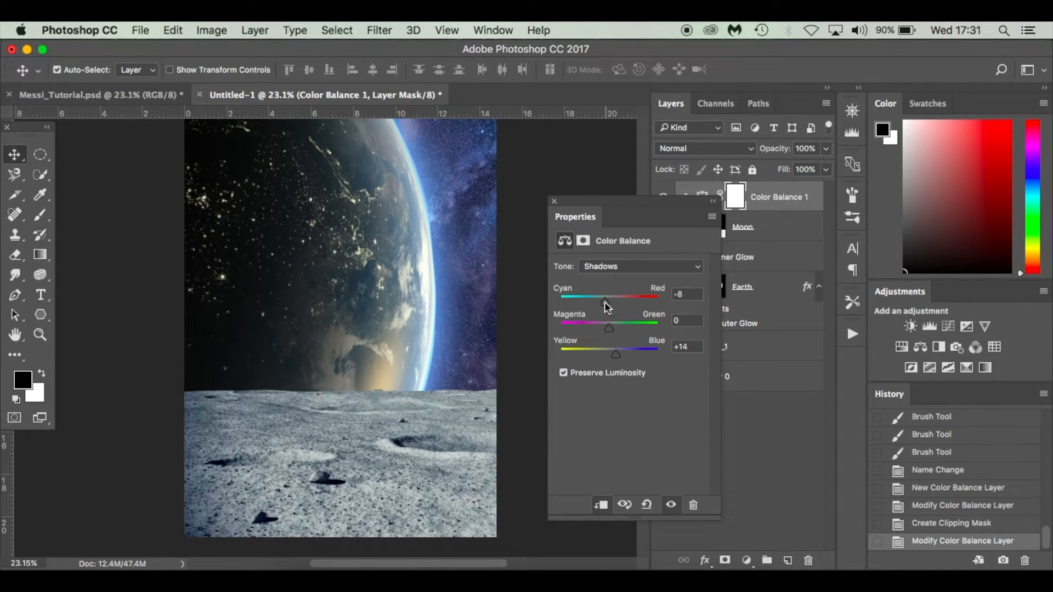
{"action": "left_click_drag", "start_coordinate": [605, 303], "coordinate": [604, 303]}
Set the Highlights color balance to -6 on Cyan–Red and +8 on Yellow–Blue, compare before and after, and close the adjustment's properties
{"action": "left_click", "coordinate": [612, 270]}
{"action": "left_click", "coordinate": [620, 289]}
{"action": "left_click_drag", "start_coordinate": [608, 301], "coordinate": [605, 302]}
{"action": "left_click_drag", "start_coordinate": [608, 354], "coordinate": [610, 354]}
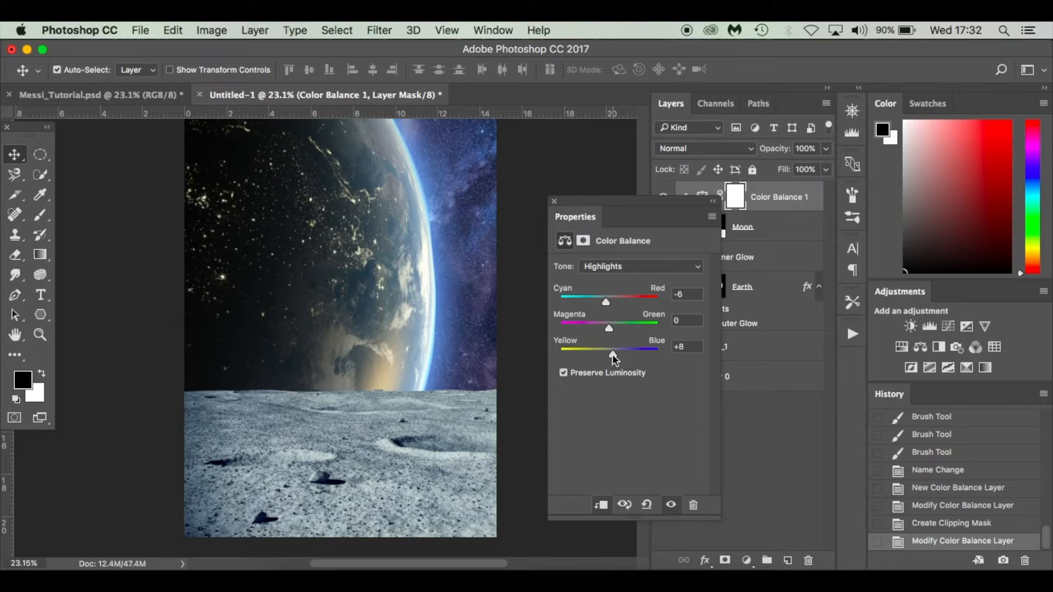
{"action": "left_click", "coordinate": [670, 505]}
{"action": "left_click", "coordinate": [671, 507]}
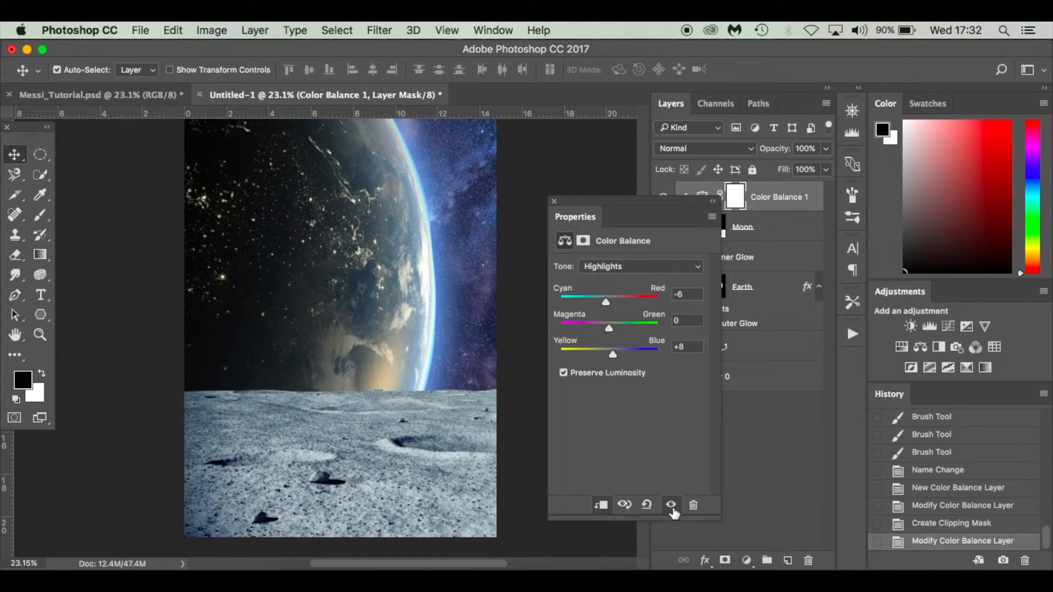
{"action": "left_click", "coordinate": [554, 201]}
Compare the moon ground's color and lighting with the finished poster in Messi_Tutorial.psd, and return to the new document
{"action": "left_click", "coordinate": [169, 94]}
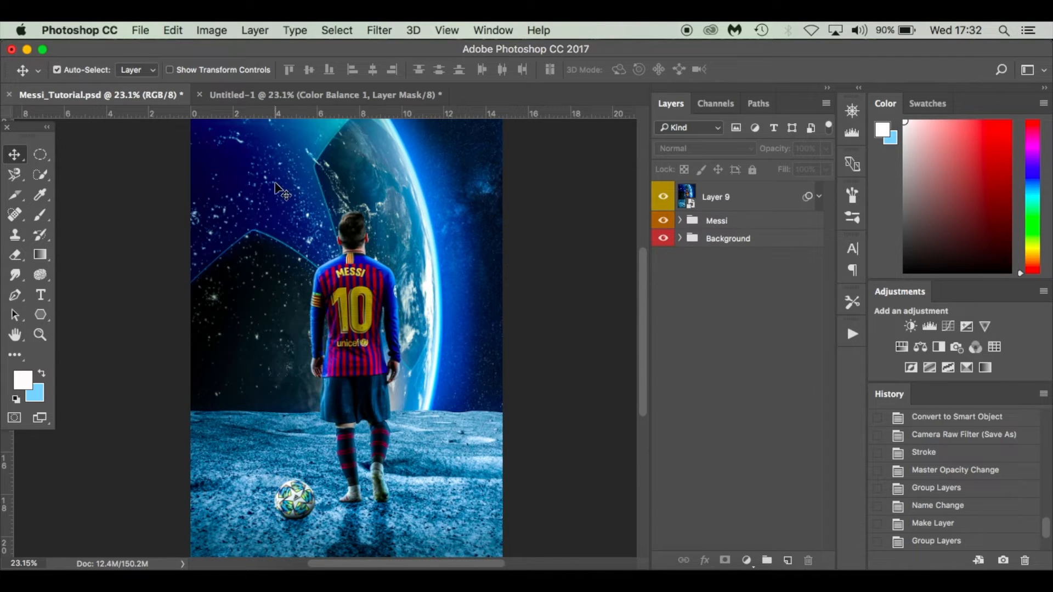
{"action": "key", "text": "ctrl+Tab"}
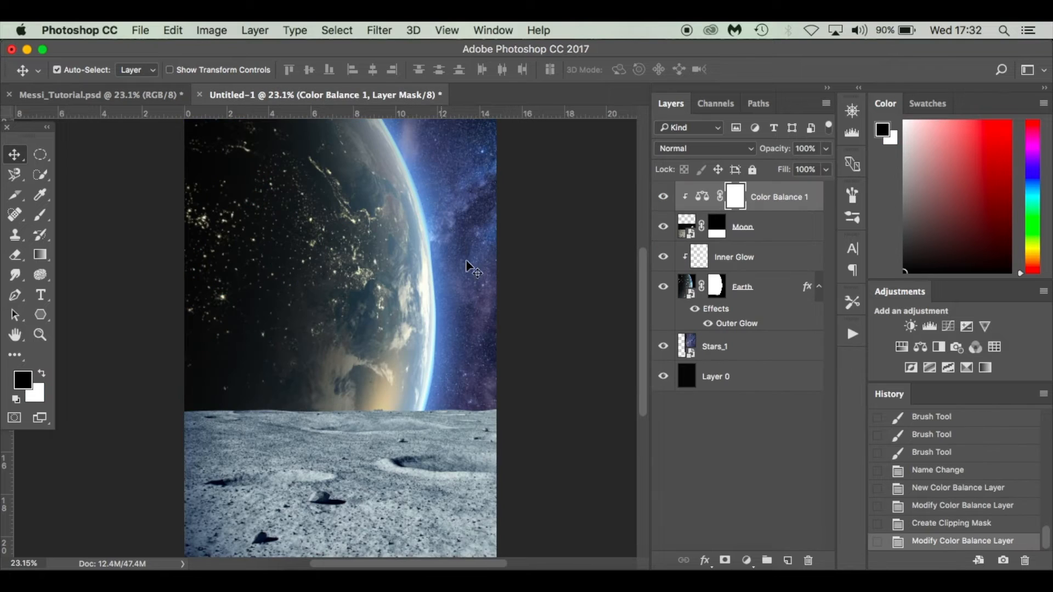
{"action": "scroll", "coordinate": [504, 347], "scroll_direction": "down", "scroll_amount": 2}
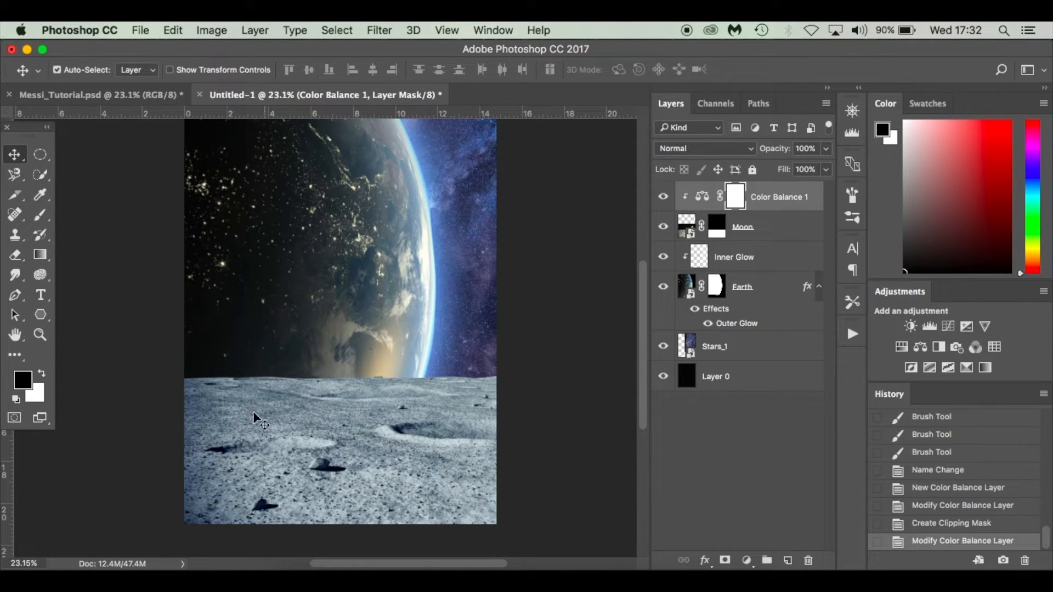
Add a clipped layer directly above the Moon layer and paint faint white light over the ground's right side with a 900 px brush at 2% flow
{"action": "left_click", "coordinate": [782, 229]}
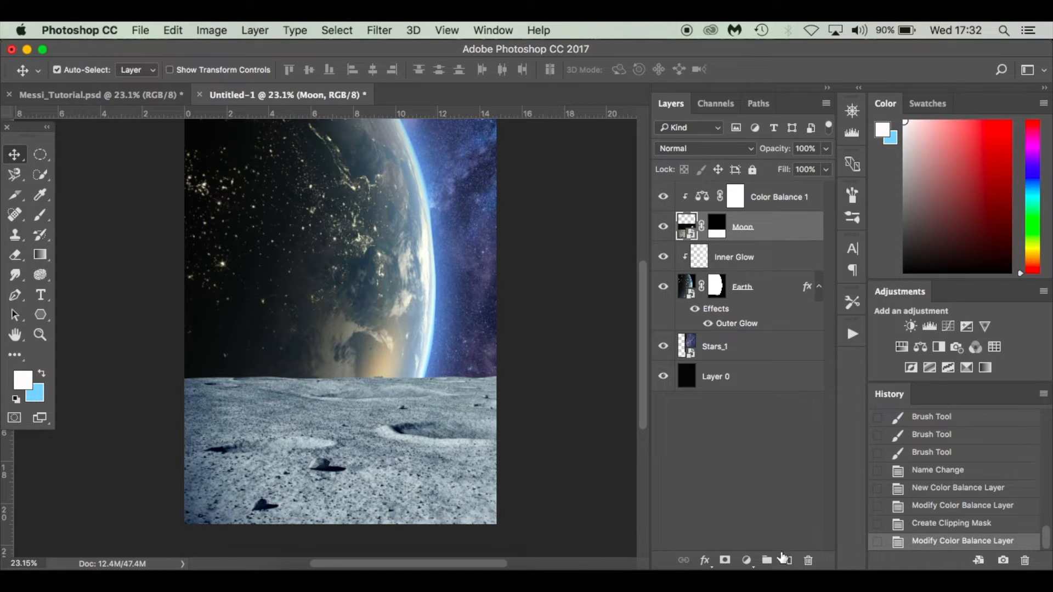
{"action": "left_click", "coordinate": [788, 562]}
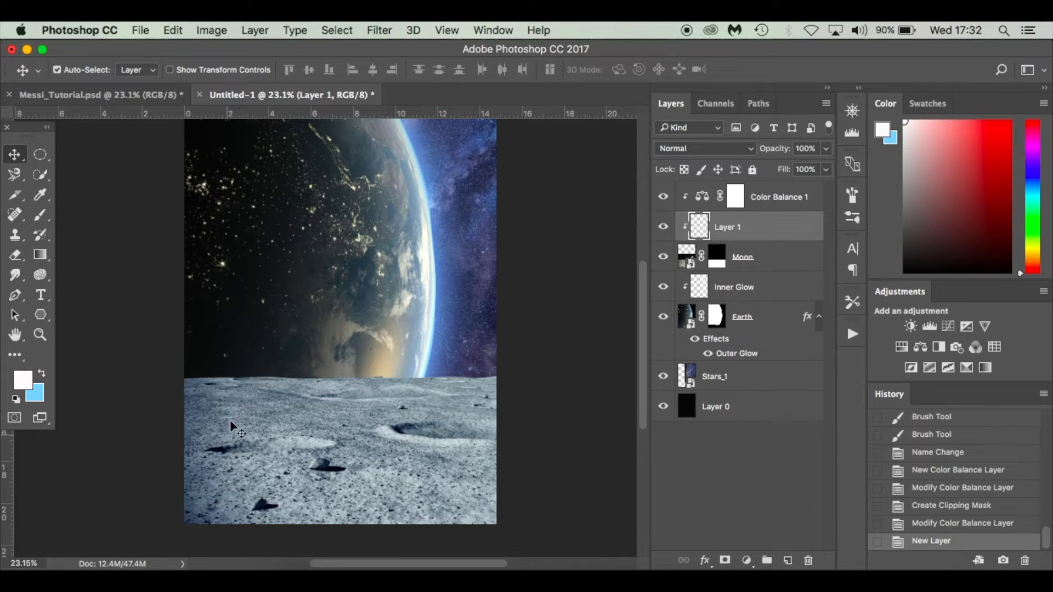
{"action": "key", "text": "b"}
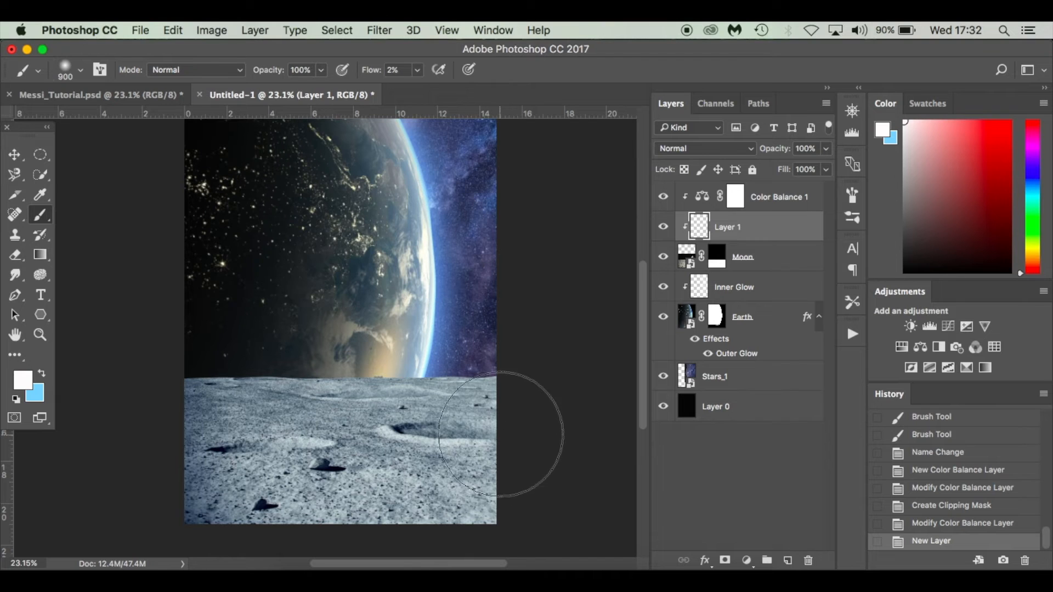
{"action": "mouse_move", "coordinate": [437, 431]}
{"action": "left_mouse_down"}
{"action": "mouse_move", "coordinate": [307, 417]}
{"action": "mouse_move", "coordinate": [324, 406]}
{"action": "left_mouse_up"}
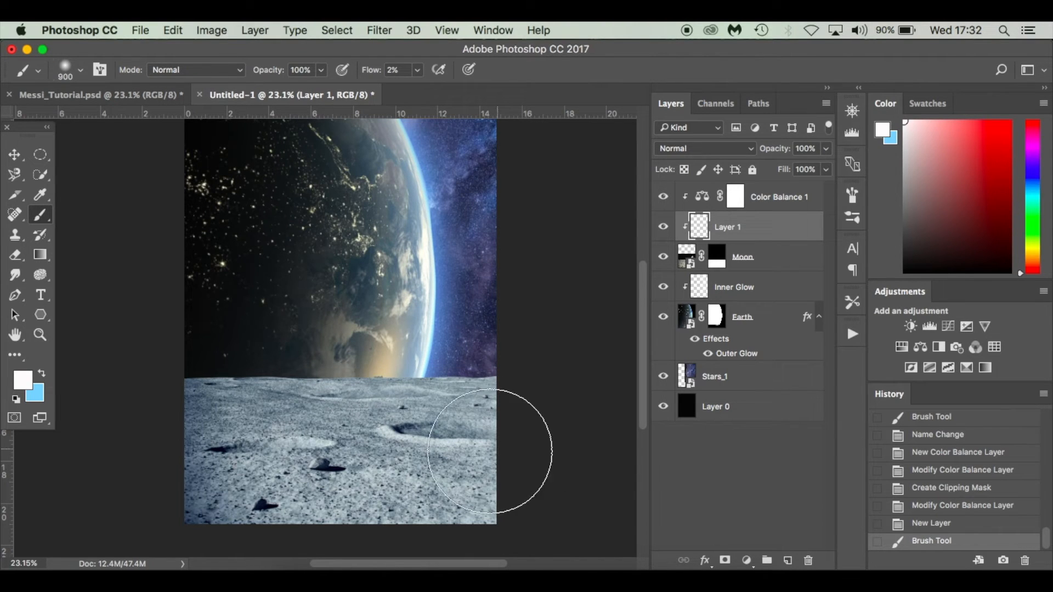
{"action": "mouse_move", "coordinate": [489, 453]}
{"action": "left_mouse_down"}
{"action": "mouse_move", "coordinate": [496, 463]}
{"action": "mouse_move", "coordinate": [478, 461]}
{"action": "left_mouse_up"}
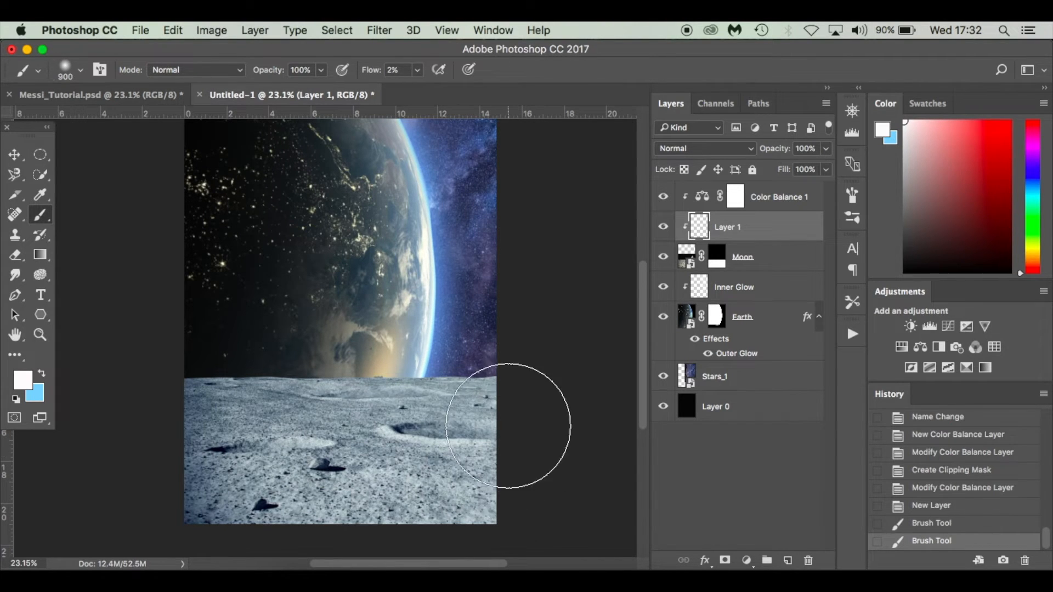
{"action": "left_click", "coordinate": [663, 227]}
{"action": "left_click", "coordinate": [663, 228]}
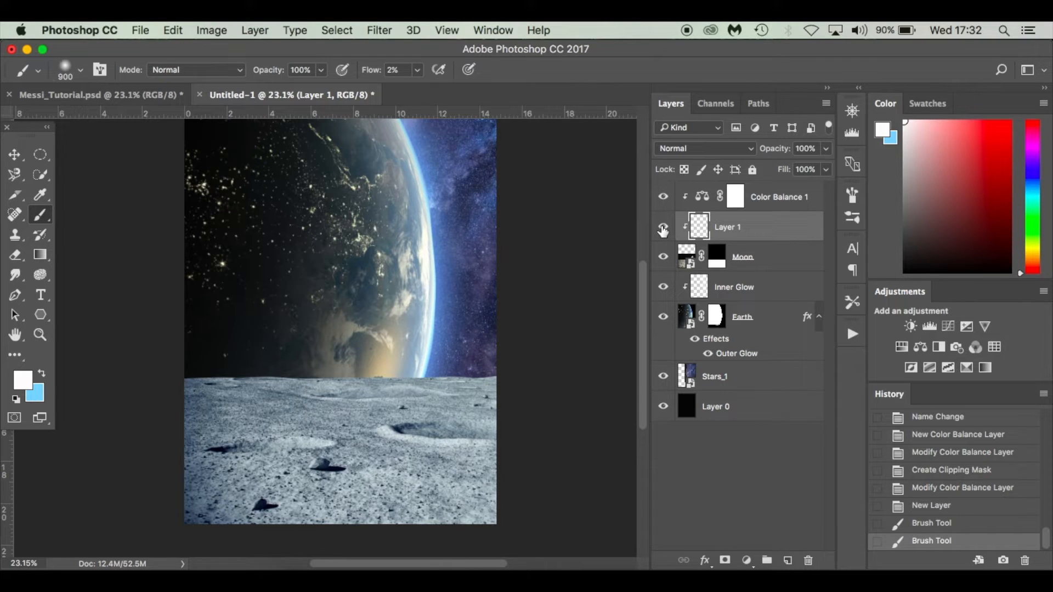
Change the foreground color to black and paint faint shading over the moon ground, mainly along its left side, lower edge and horizon
{"action": "left_click", "coordinate": [28, 377]}
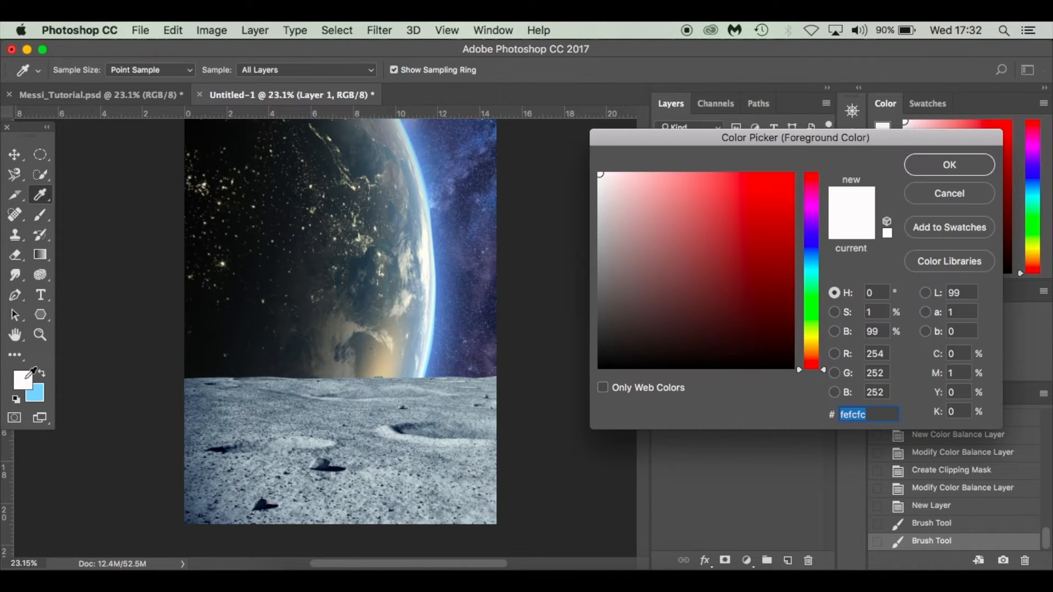
{"action": "left_click", "coordinate": [599, 368]}
{"action": "left_click", "coordinate": [933, 163]}
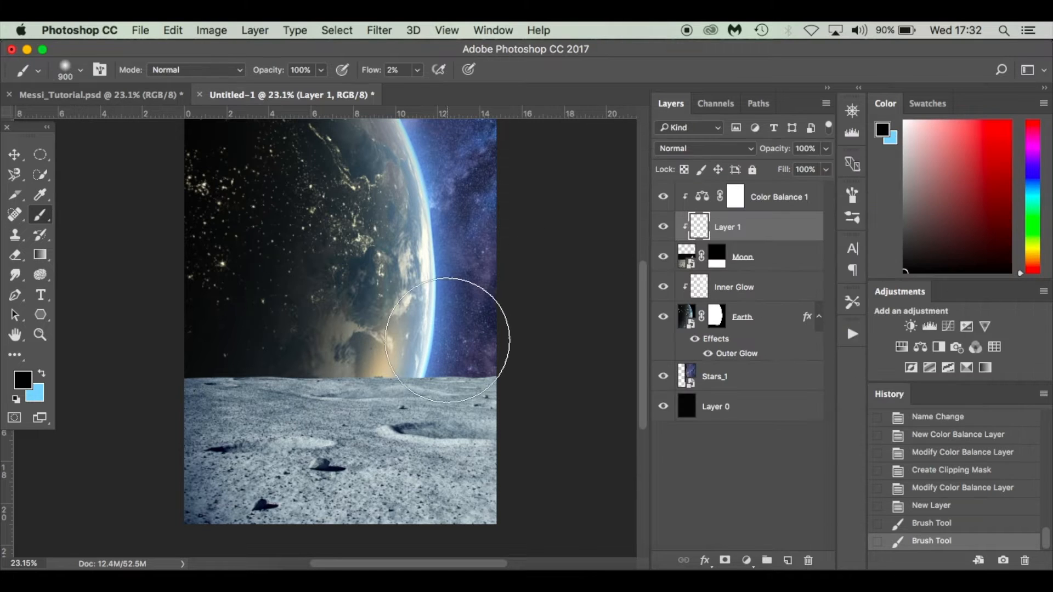
{"action": "mouse_move", "coordinate": [171, 407]}
{"action": "left_mouse_down"}
{"action": "mouse_move", "coordinate": [183, 392]}
{"action": "mouse_move", "coordinate": [301, 364]}
{"action": "mouse_move", "coordinate": [178, 405]}
{"action": "left_mouse_up"}
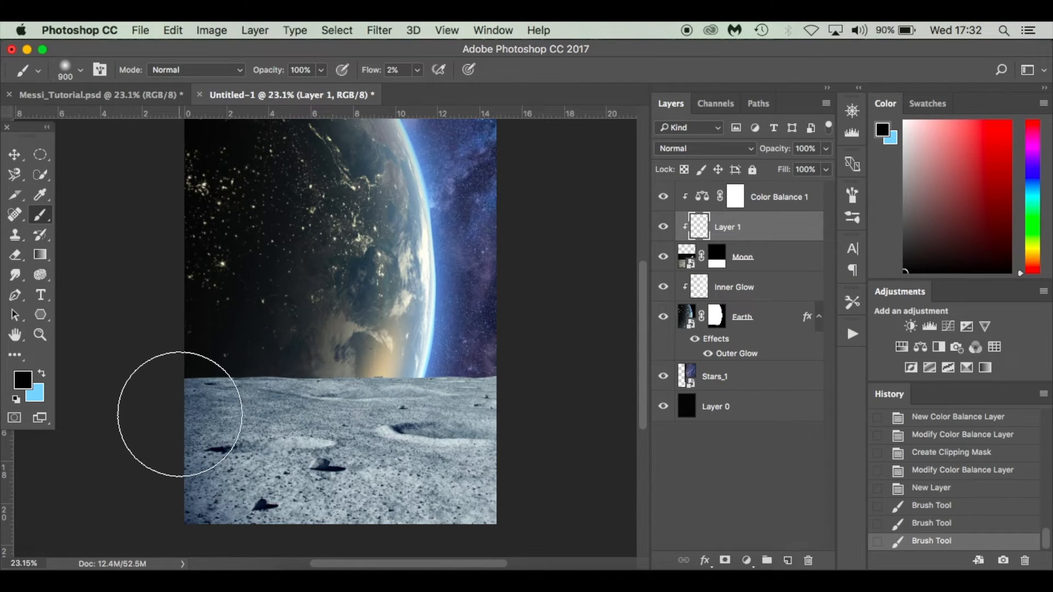
{"action": "mouse_move", "coordinate": [306, 391]}
{"action": "left_mouse_down"}
{"action": "mouse_move", "coordinate": [223, 418]}
{"action": "mouse_move", "coordinate": [192, 459]}
{"action": "mouse_move", "coordinate": [228, 536]}
{"action": "mouse_move", "coordinate": [435, 571]}
{"action": "mouse_move", "coordinate": [271, 552]}
{"action": "left_mouse_up"}
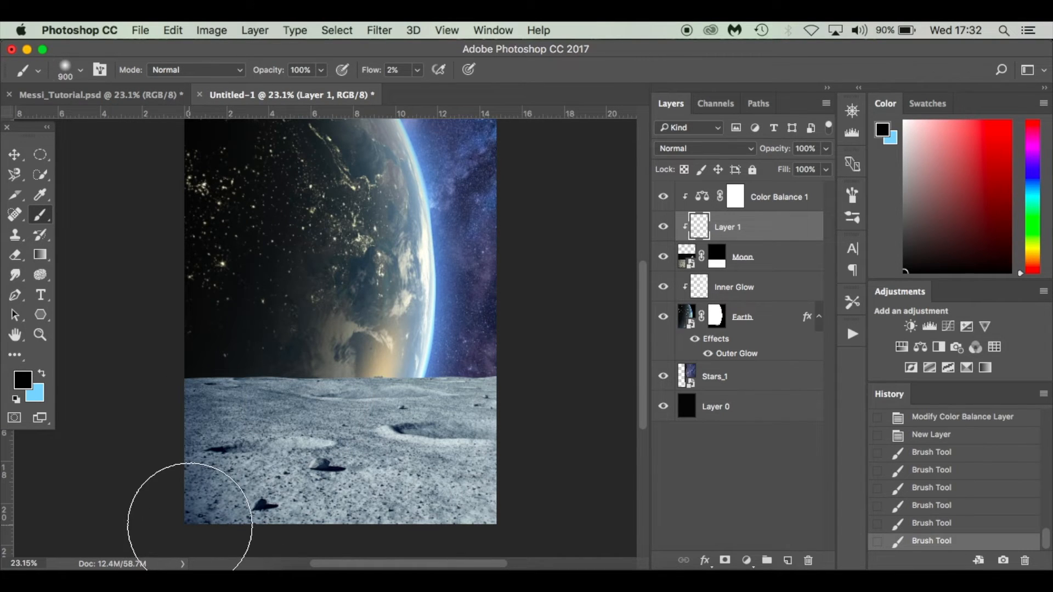
{"action": "mouse_move", "coordinate": [188, 458]}
{"action": "left_mouse_down"}
{"action": "mouse_move", "coordinate": [176, 418]}
{"action": "mouse_move", "coordinate": [392, 384]}
{"action": "mouse_move", "coordinate": [504, 398]}
{"action": "left_mouse_up"}
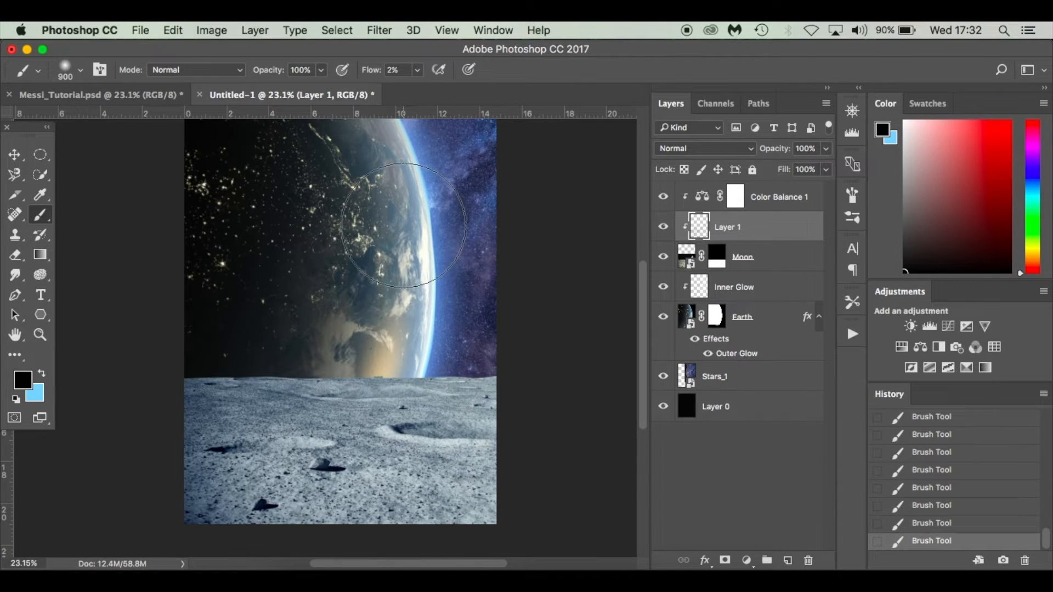
Reduce the brush to 70 px for fine shading around the rocks and craters of the moon ground
{"action": "key", "text": "bracketleft"}
{"action": "key", "text": "bracketleft"}
{"action": "key", "text": "bracketleft"}
{"action": "key", "text": "bracketleft"}
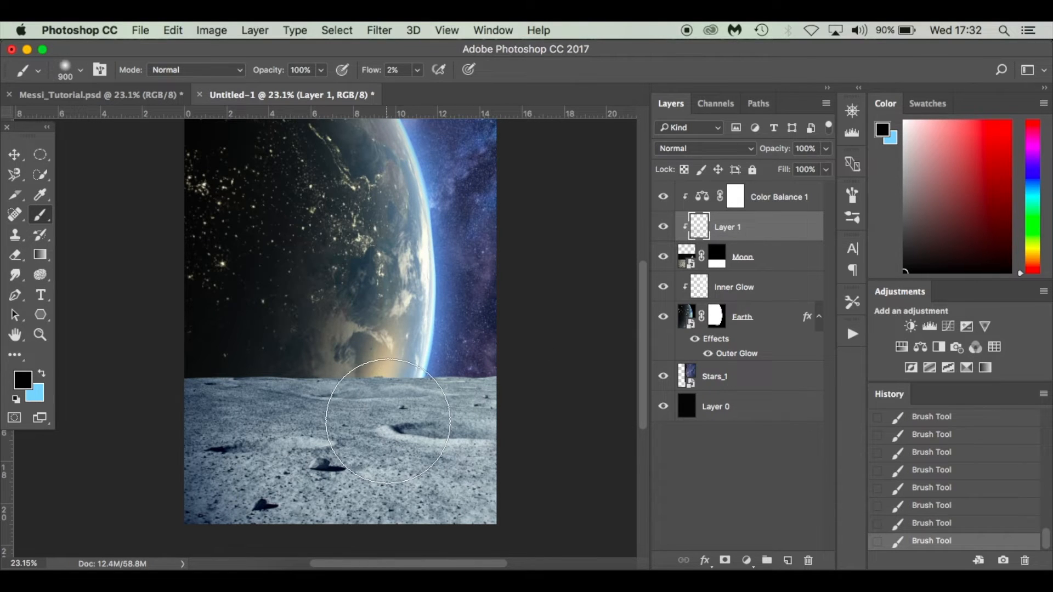
{"action": "key", "text": "bracketleft"}
{"action": "key", "text": "bracketleft"}
{"action": "key", "text": "bracketleft"}
{"action": "key", "text": "bracketleft"}
{"action": "key", "text": "bracketleft"}
{"action": "key", "text": "bracketleft"}
{"action": "key", "text": "bracketleft"}
{"action": "key", "text": "bracketleft"}
{"action": "key", "text": "bracketleft"}
{"action": "key", "text": "bracketleft"}
{"action": "key", "text": "bracketleft"}
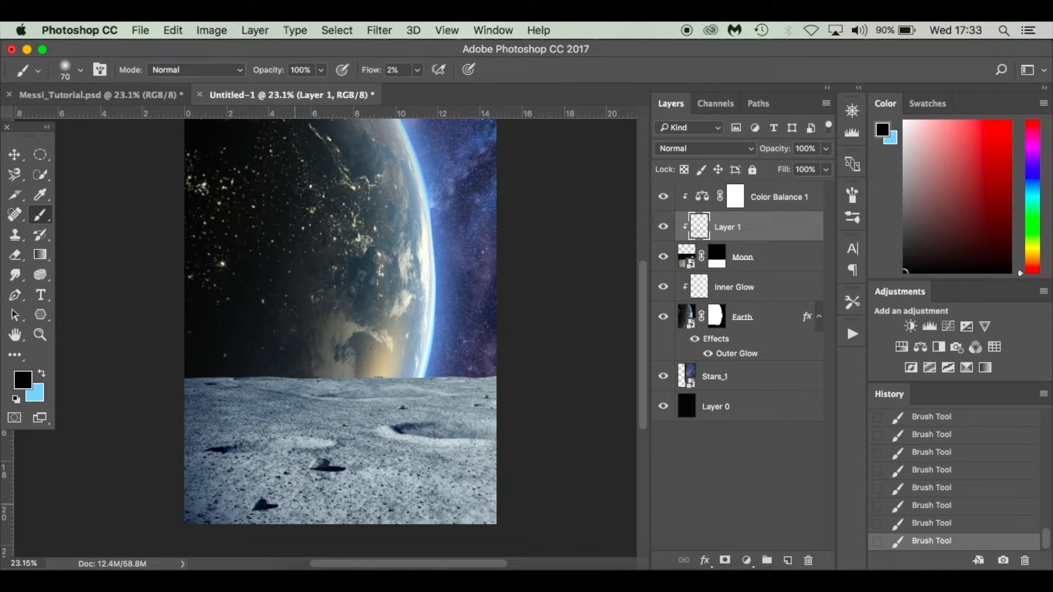
{"action": "scroll", "coordinate": [392, 454], "scroll_direction": "up", "scroll_amount": 2}
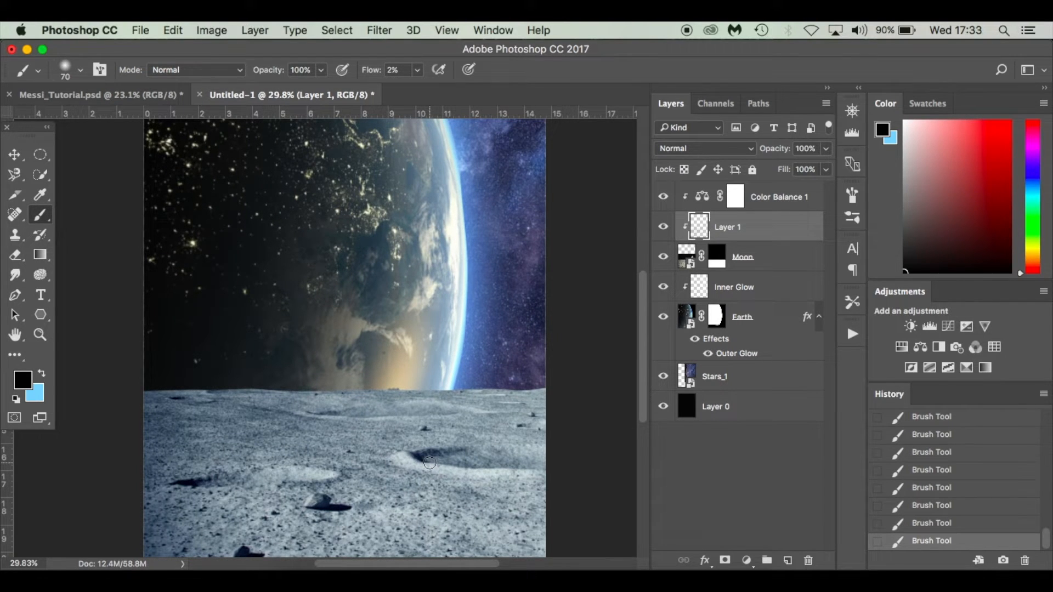
Compare the moon ground with and without the painted light and shadow layer
{"action": "left_click", "coordinate": [663, 227]}
{"action": "left_click", "coordinate": [663, 227]}
{"action": "key", "text": "super+minus"}
{"action": "left_click", "coordinate": [663, 227]}
{"action": "left_click", "coordinate": [662, 227]}
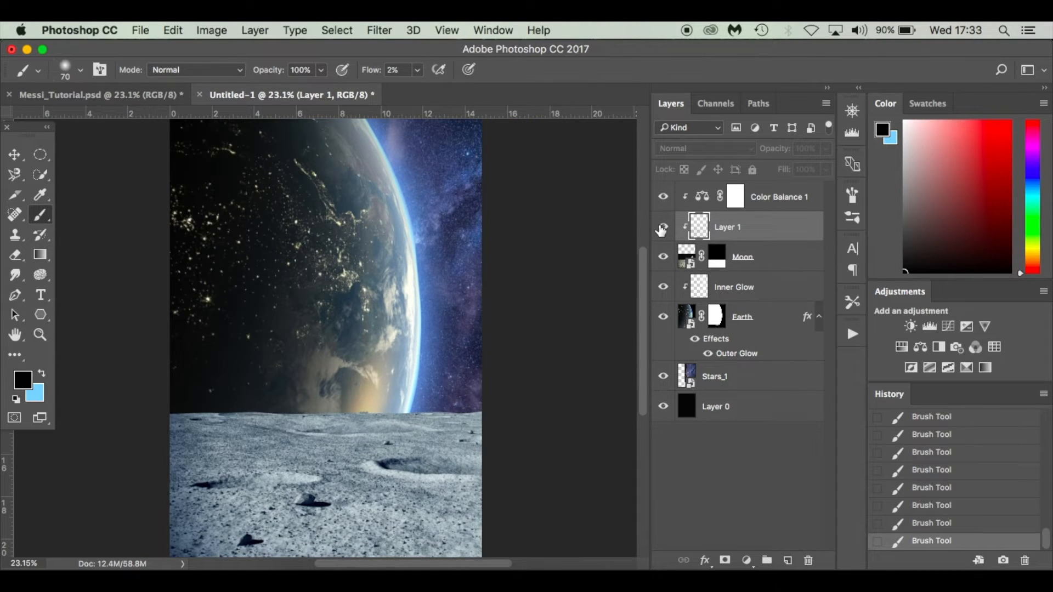
Enlarge the brush to 1000 px and set the foreground color to white (#fffefe)
{"action": "key", "text": "bracketright"}
{"action": "key", "text": "bracketright"}
{"action": "key", "text": "bracketright"}
{"action": "key", "text": "bracketright"}
{"action": "key", "text": "bracketright"}
{"action": "key", "text": "bracketright"}
{"action": "key", "text": "bracketright"}
{"action": "key", "text": "bracketright"}
{"action": "key", "text": "bracketright"}
{"action": "key", "text": "bracketright"}
{"action": "key", "text": "bracketright"}
{"action": "key", "text": "bracketright"}
{"action": "key", "text": "bracketright"}
{"action": "key", "text": "bracketright"}
{"action": "key", "text": "bracketright"}
{"action": "key", "text": "bracketright"}
{"action": "scroll", "coordinate": [152, 458], "scroll_direction": "down", "scroll_amount": 3}
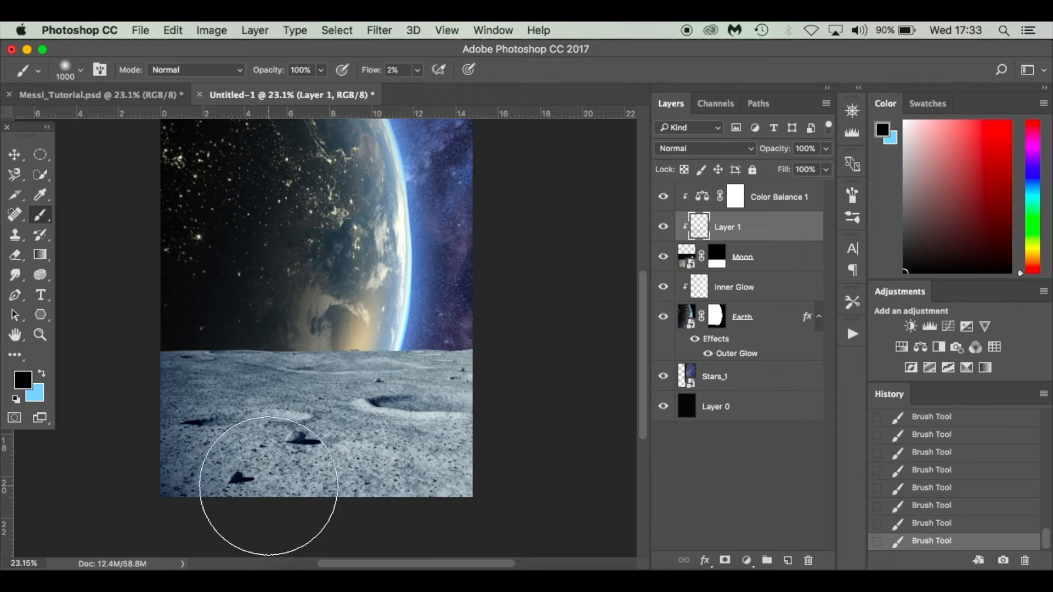
{"action": "left_click", "coordinate": [23, 381]}
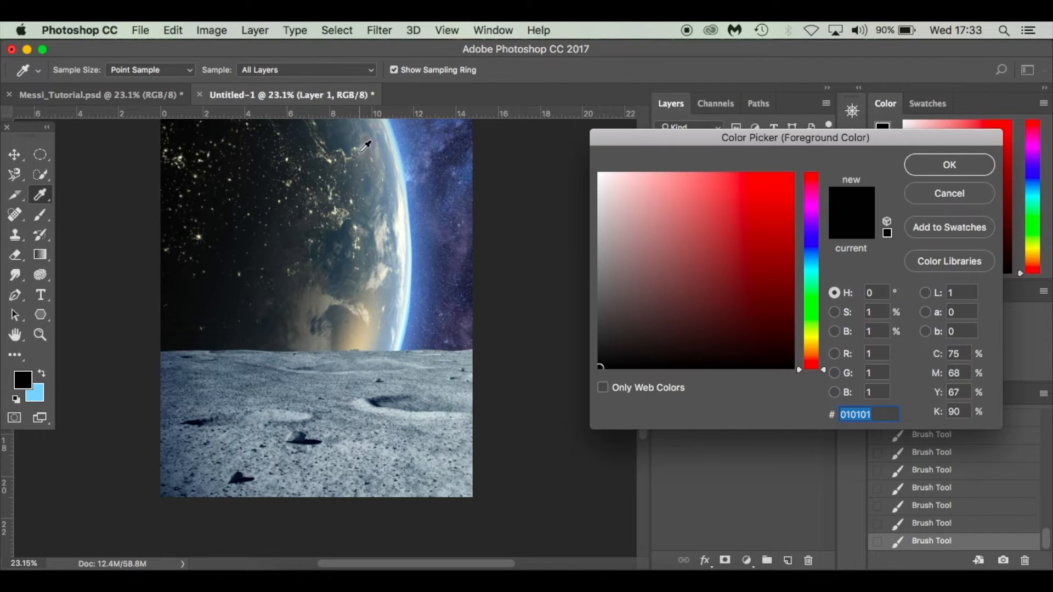
{"action": "left_click", "coordinate": [599, 173]}
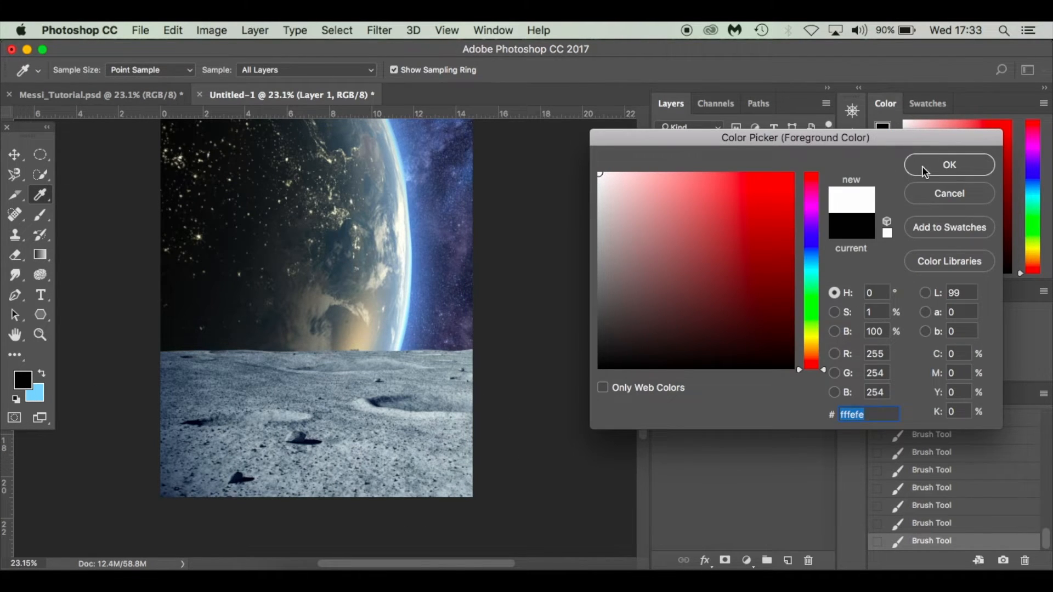
{"action": "left_click", "coordinate": [949, 165]}
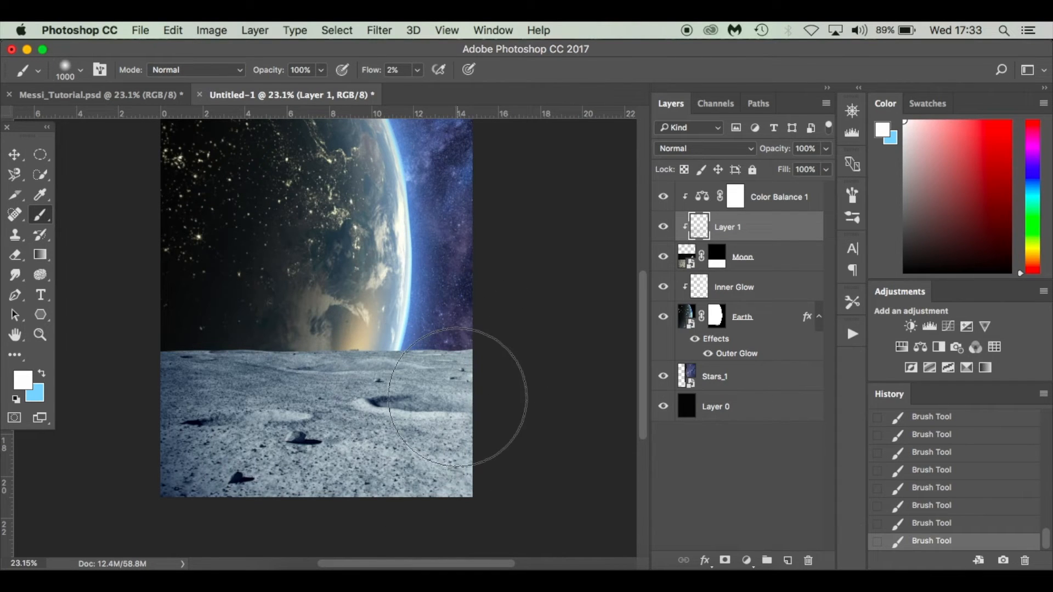
Check the painted light and shadow layer's effect on the ground and rename it Lunar Surface
{"action": "left_click", "coordinate": [662, 229]}
{"action": "left_click", "coordinate": [662, 228]}
{"action": "double_click", "coordinate": [730, 227]}
{"action": "type", "text": "Lunar Surface"}
{"action": "key", "text": "Return"}
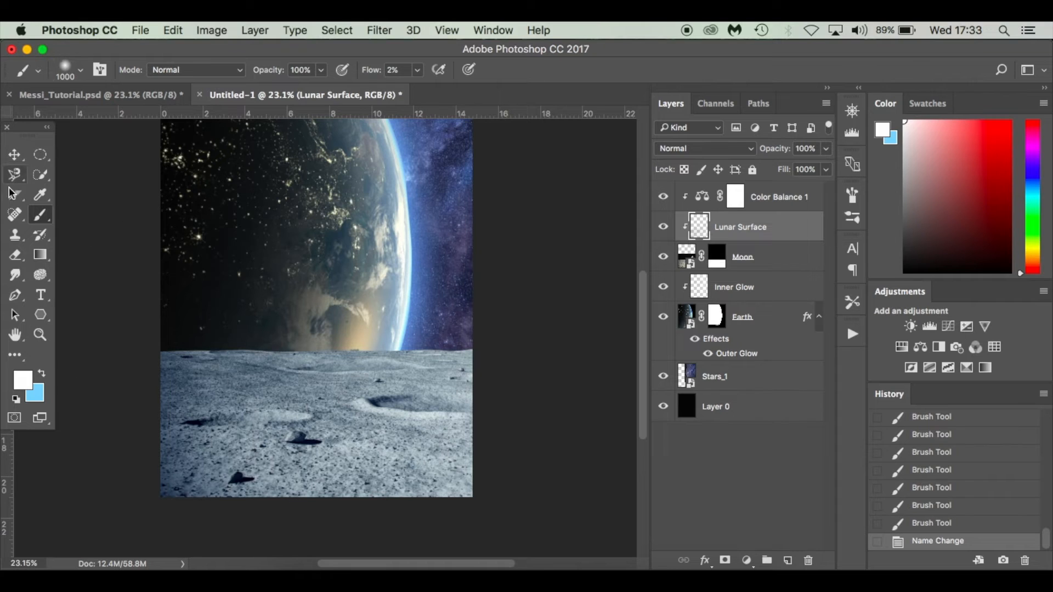
Try to remove the small dark rock near the ground's lower edge with a 175 px Spot Healing Brush on the Lunar Surface layer
{"action": "left_click", "coordinate": [15, 221]}
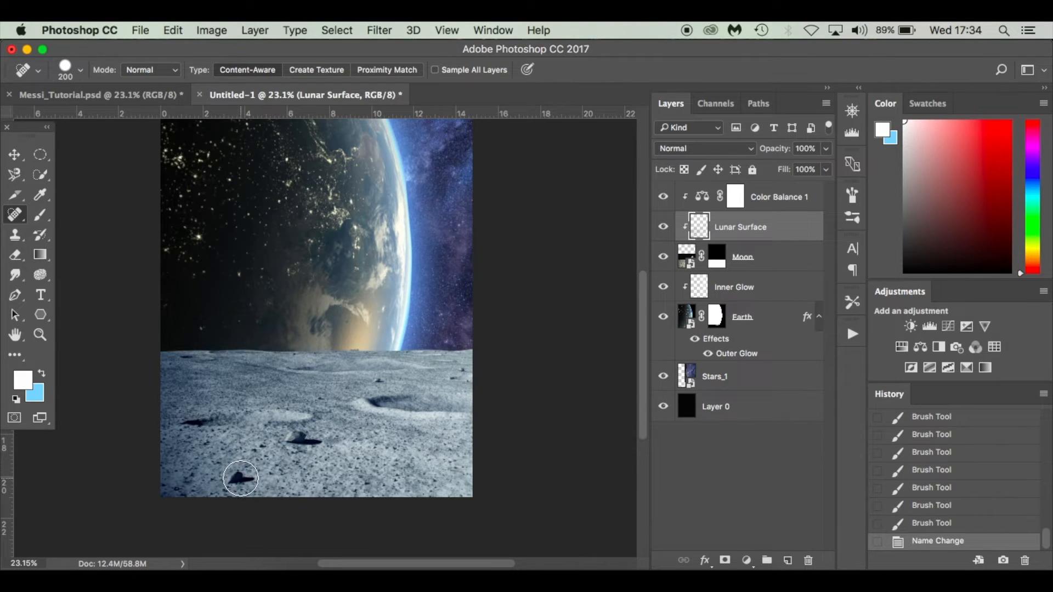
{"action": "key", "text": "bracketleft"}
{"action": "left_click", "coordinate": [239, 479]}
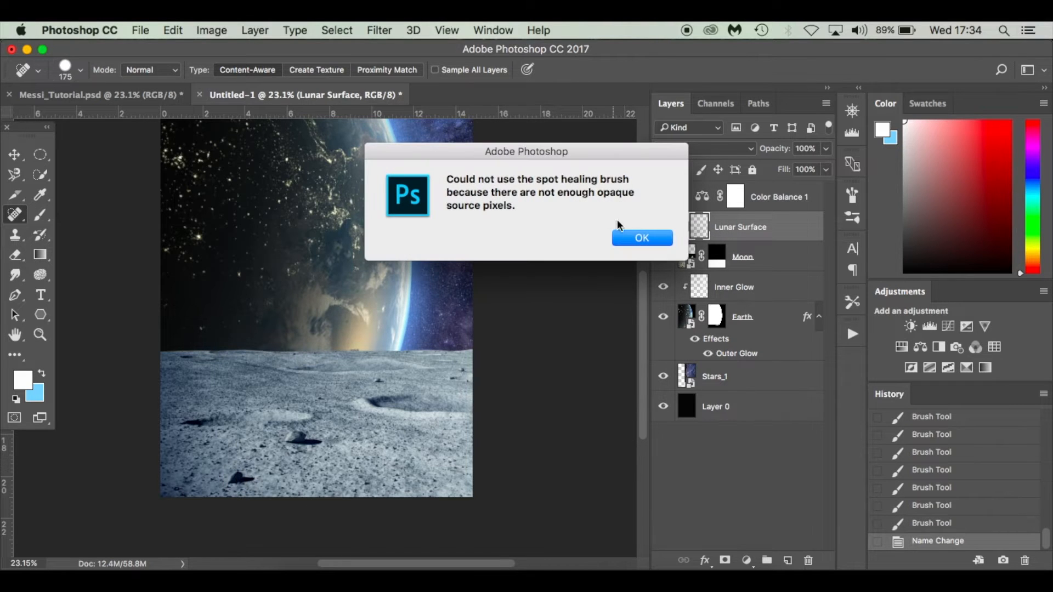
{"action": "left_click", "coordinate": [641, 239]}
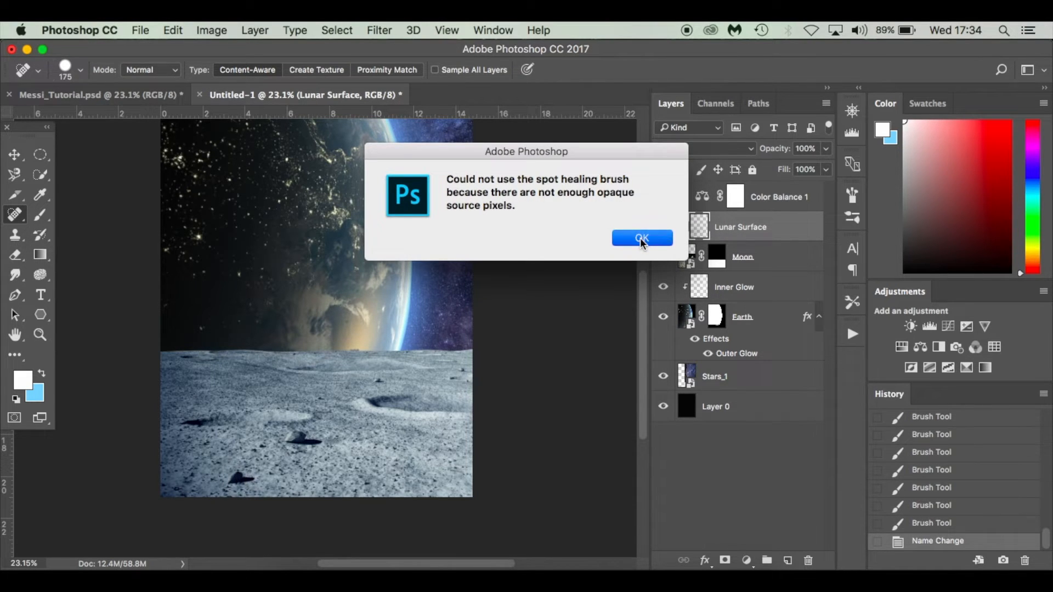
Rasterize the Moon layer and heal away the small dark rock near the ground's lower edge
{"action": "left_click", "coordinate": [775, 258]}
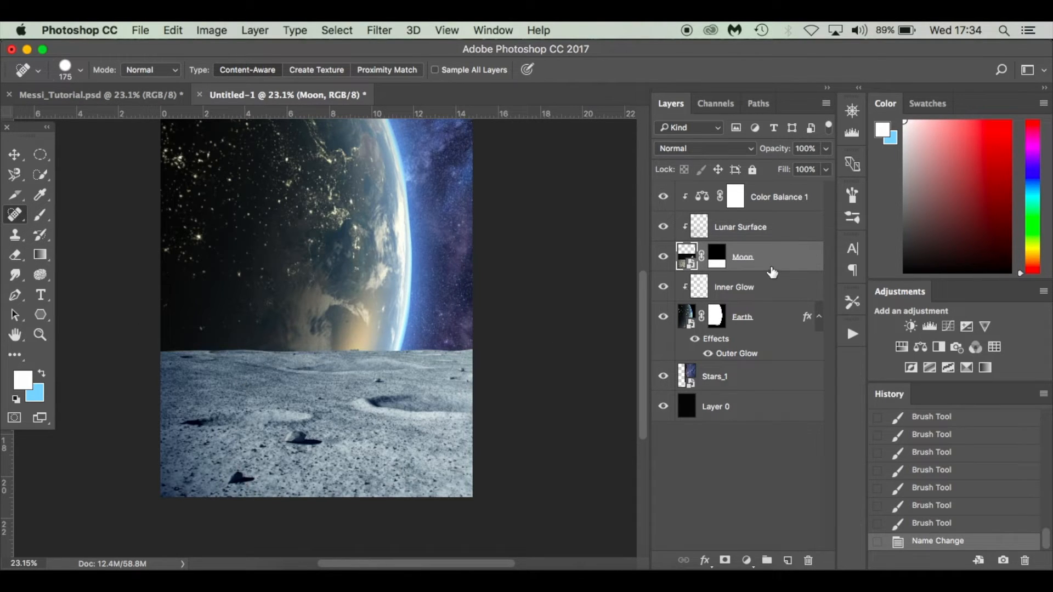
{"action": "left_click", "coordinate": [235, 487]}
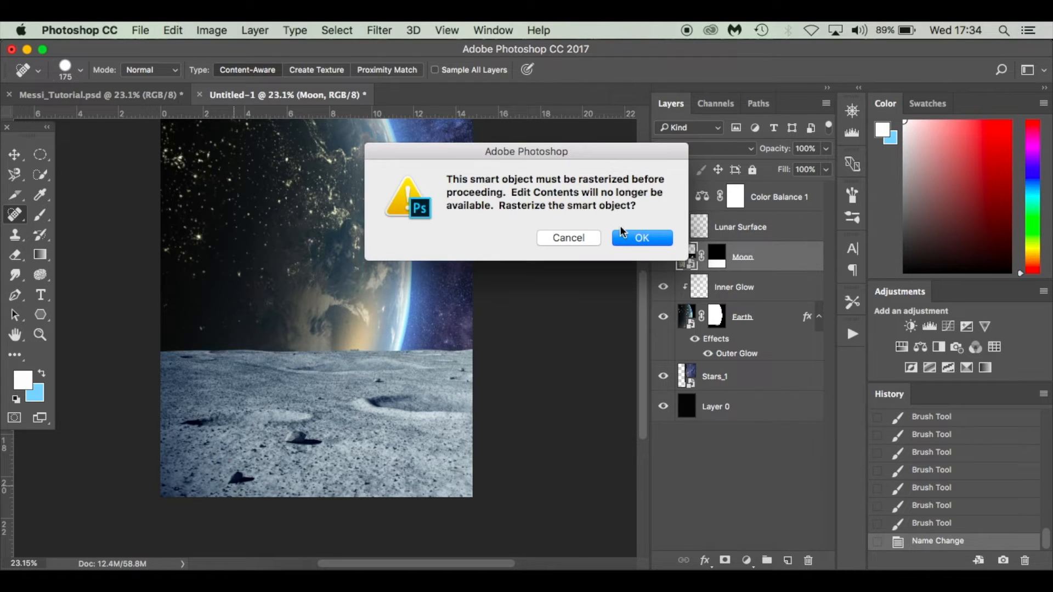
{"action": "left_click", "coordinate": [642, 238]}
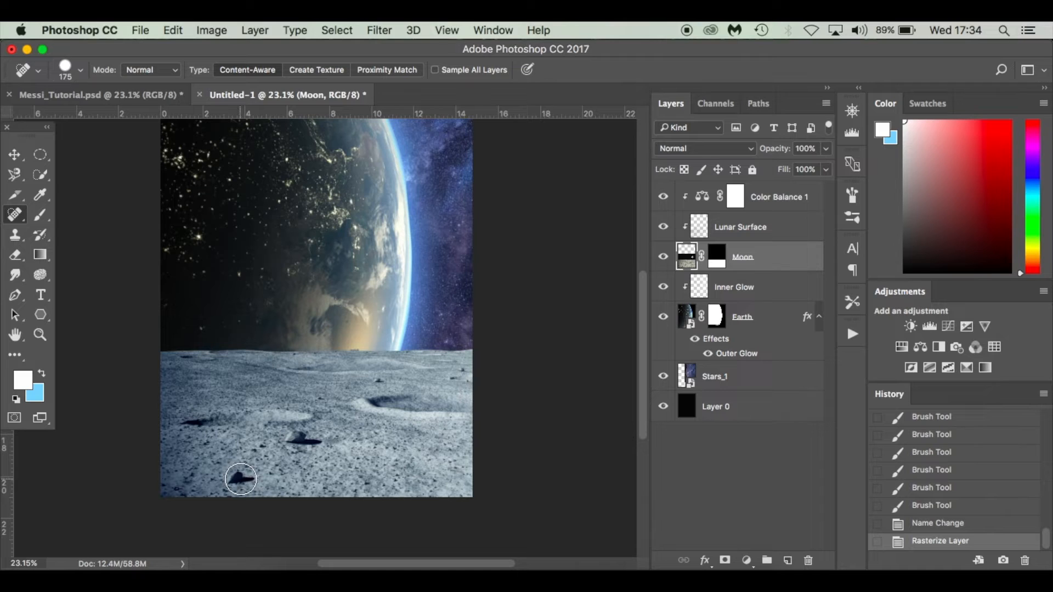
{"action": "left_click", "coordinate": [240, 479]}
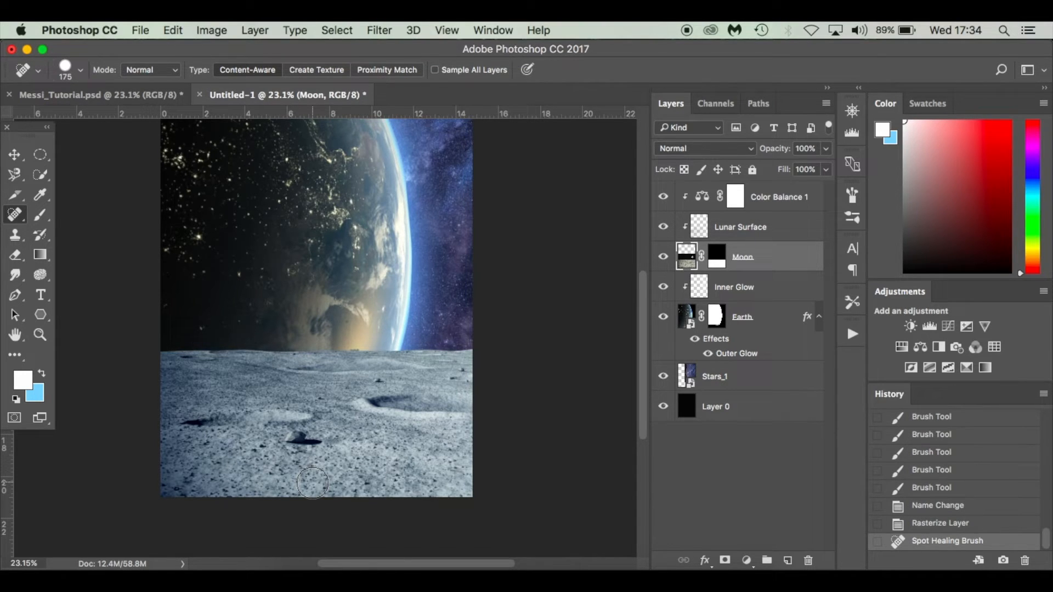
Try healing away the rock in the middle of the moon ground, and undo that spot healing
{"action": "left_click", "coordinate": [302, 441]}
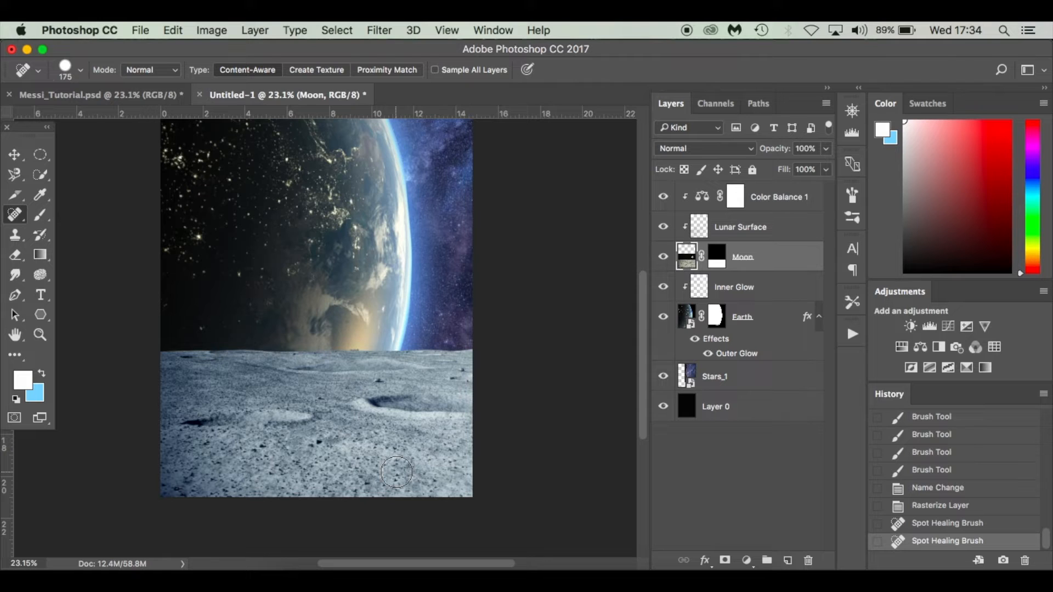
{"action": "key", "text": "super+z"}
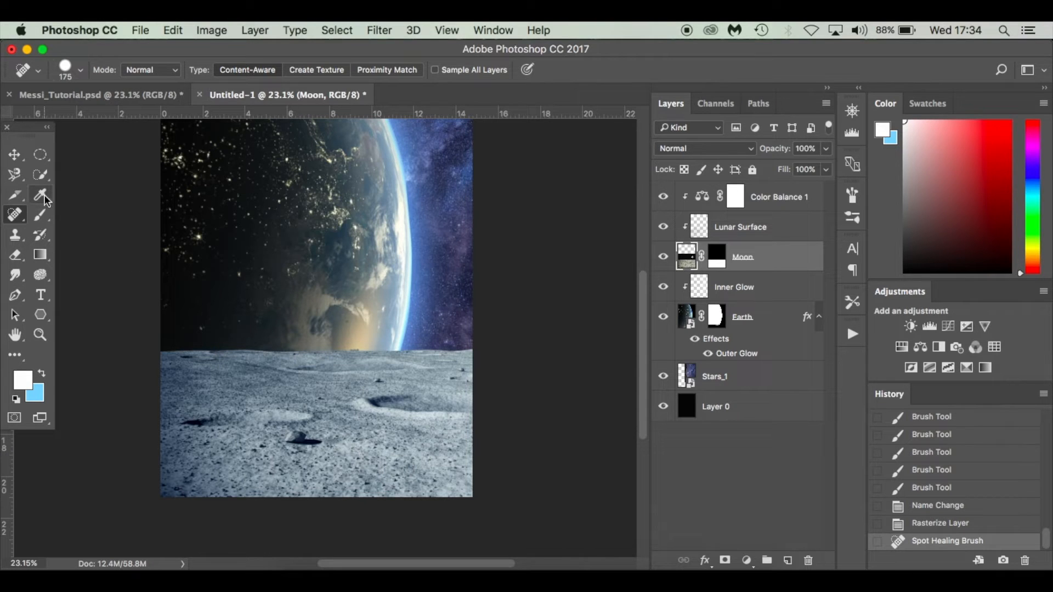
Compare the moon ground with the finished poster in Messi_Tutorial.psd, return to Untitled-1 and switch to the Move tool
{"action": "left_click", "coordinate": [92, 99]}
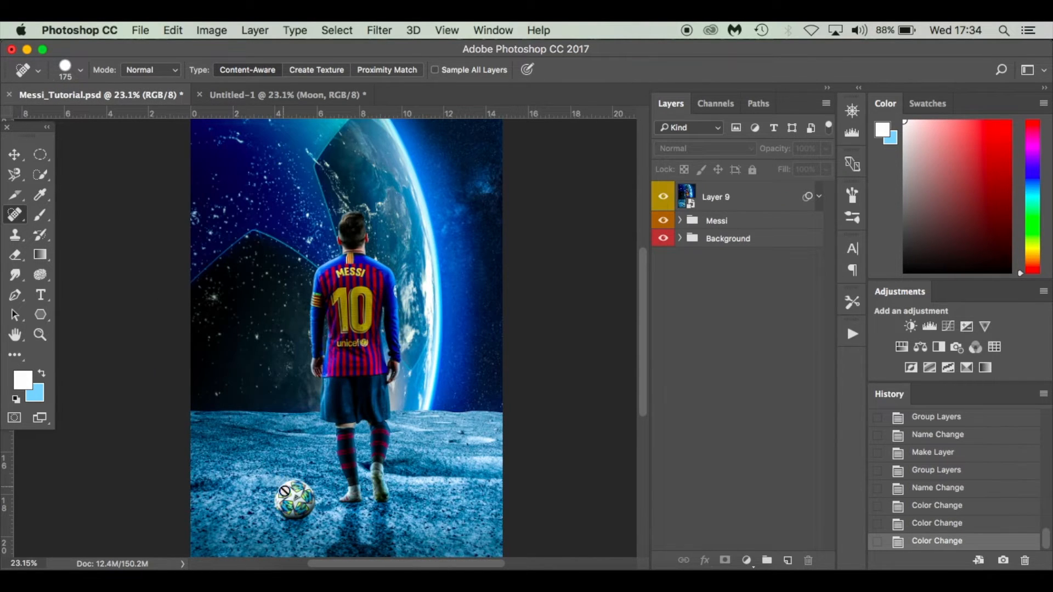
{"action": "left_click", "coordinate": [311, 97]}
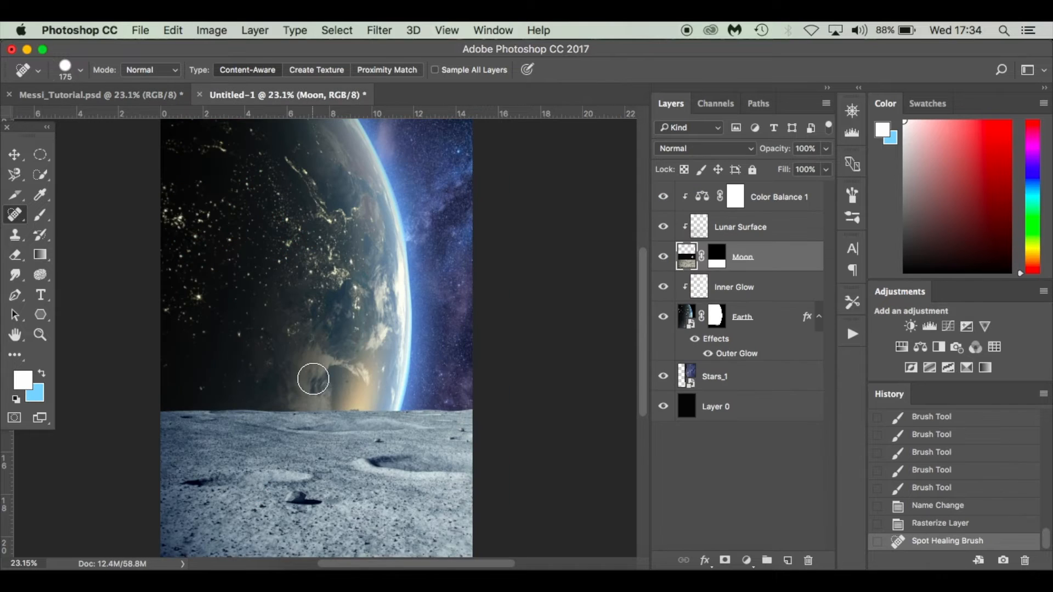
{"action": "scroll", "coordinate": [260, 419], "scroll_direction": "down", "scroll_amount": 3}
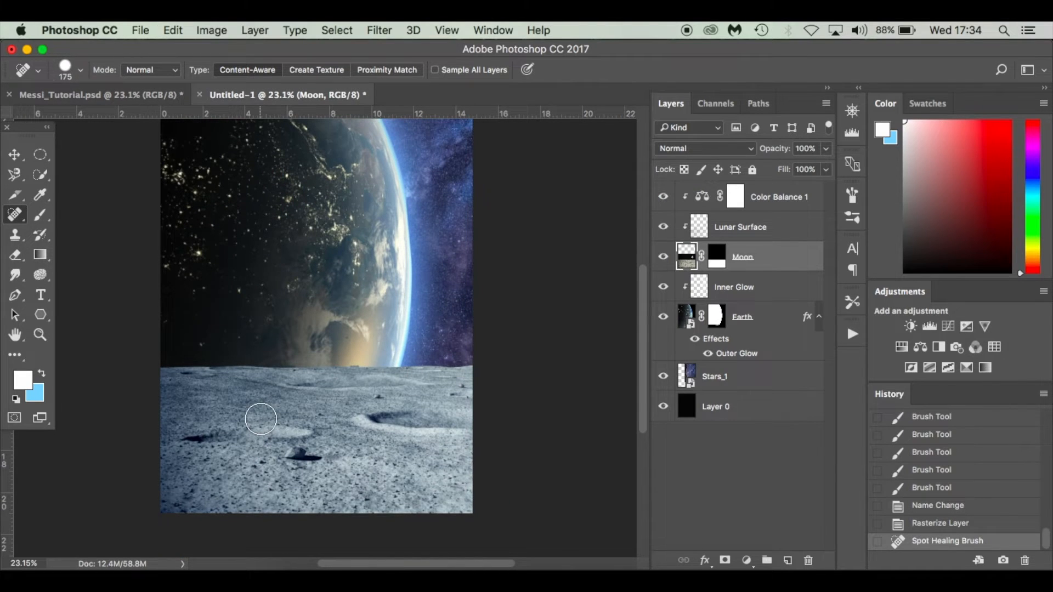
{"action": "scroll", "coordinate": [260, 419], "scroll_direction": "up", "scroll_amount": 2}
{"action": "left_click", "coordinate": [15, 155]}
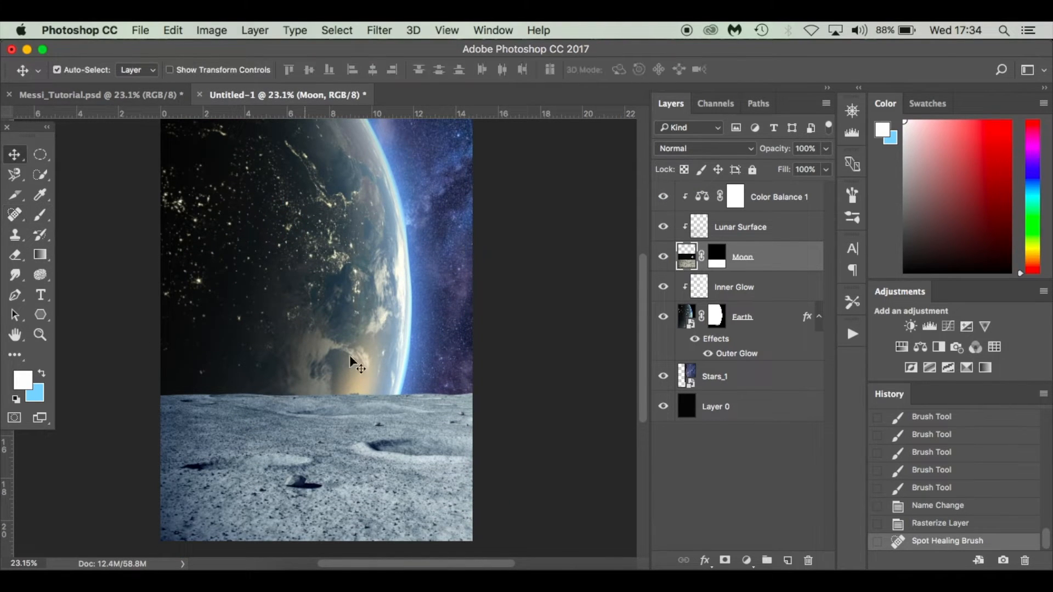
{"action": "scroll", "coordinate": [503, 344], "scroll_direction": "up", "scroll_amount": 2}
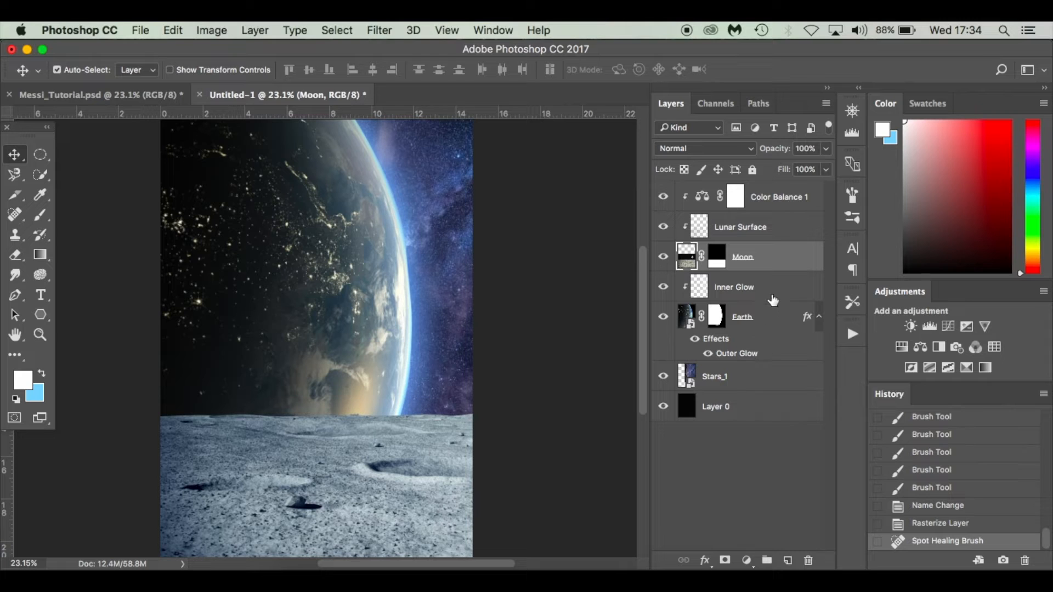
Examine the layers of the Background group in Messi_Tutorial.psd and return to Untitled-1
{"action": "left_click", "coordinate": [778, 319]}
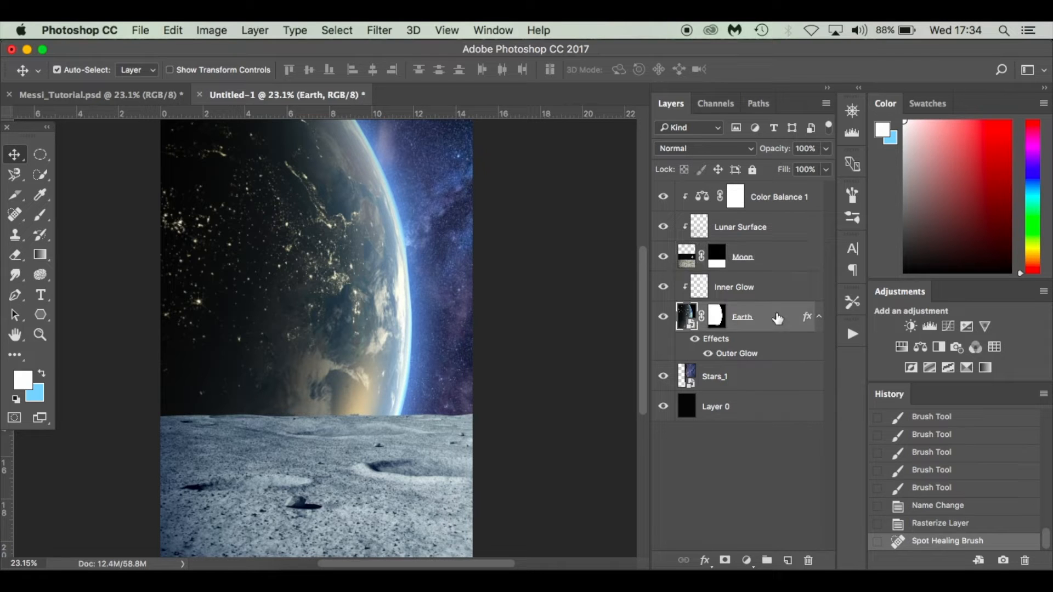
{"action": "left_click", "coordinate": [140, 94]}
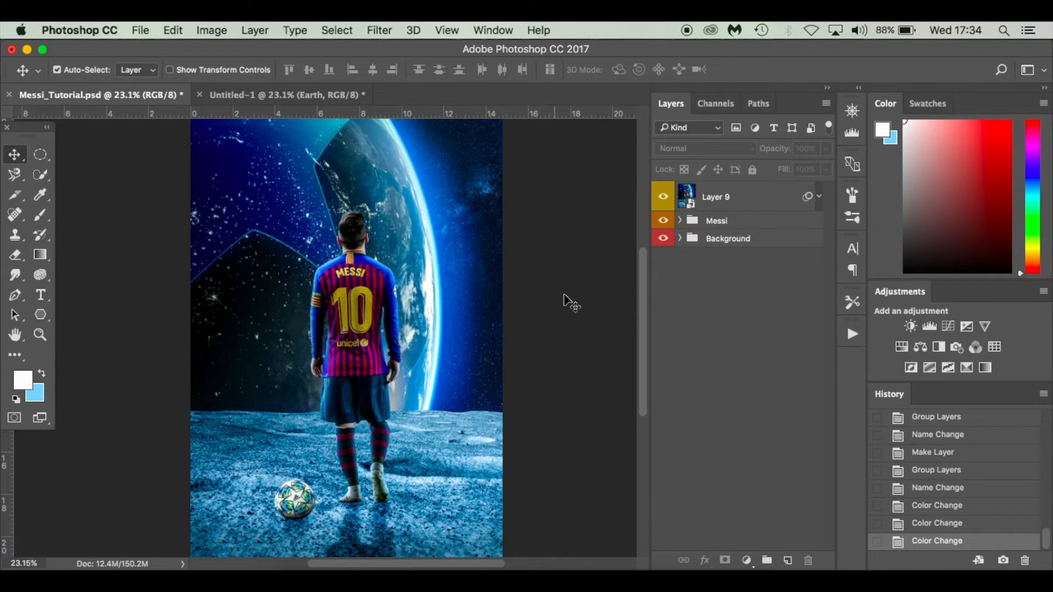
{"action": "left_click", "coordinate": [680, 238]}
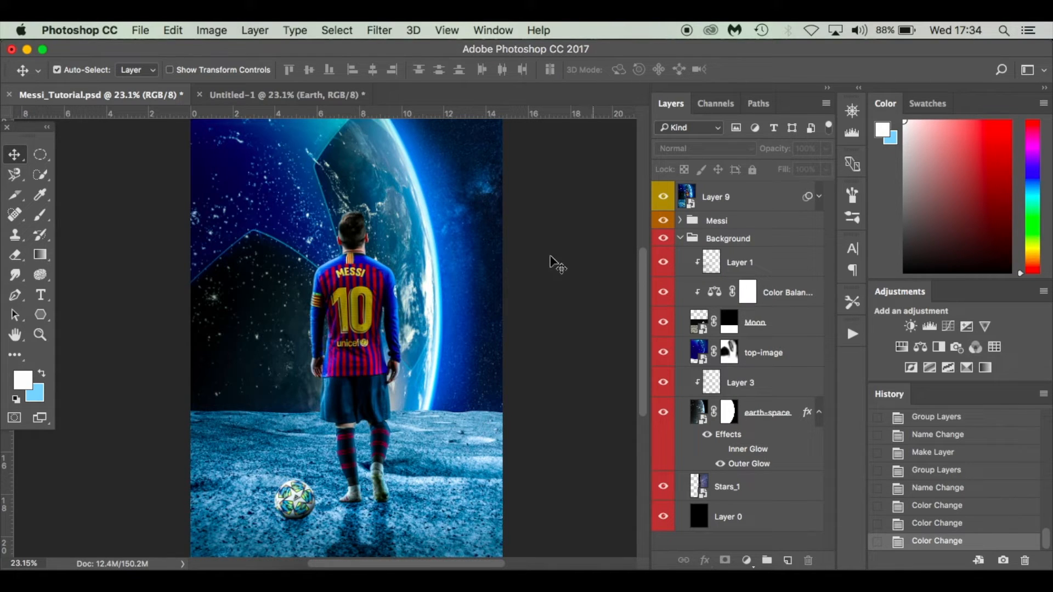
{"action": "left_click", "coordinate": [249, 91]}
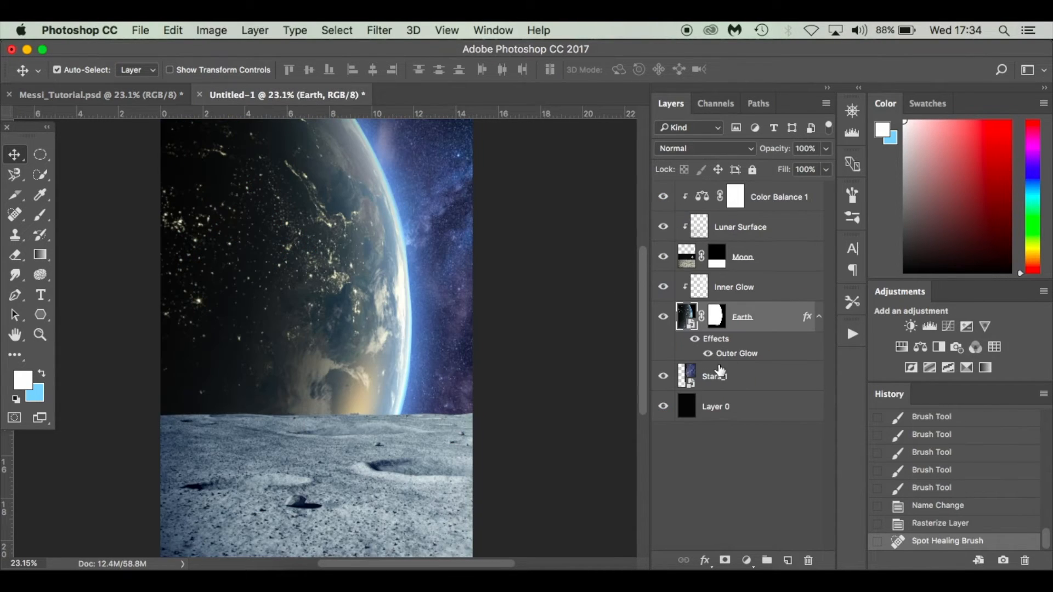
Place top-image.jpg from the Latest Tutorial folder directly above the Inner Glow layer
{"action": "left_click", "coordinate": [780, 288]}
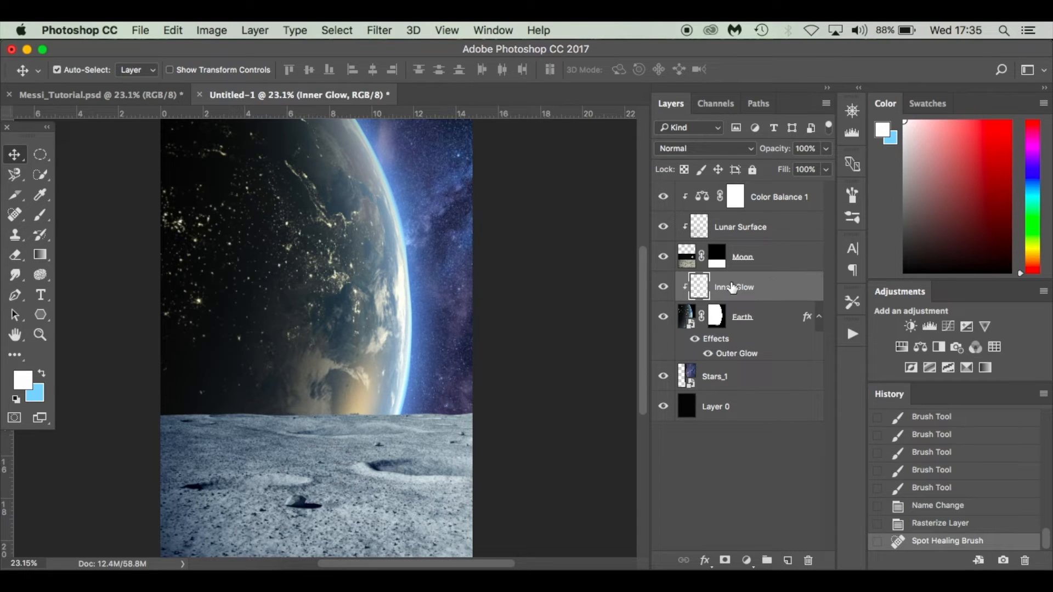
{"action": "left_click", "coordinate": [661, 287]}
{"action": "left_click", "coordinate": [662, 288]}
{"action": "left_click", "coordinate": [300, 558]}
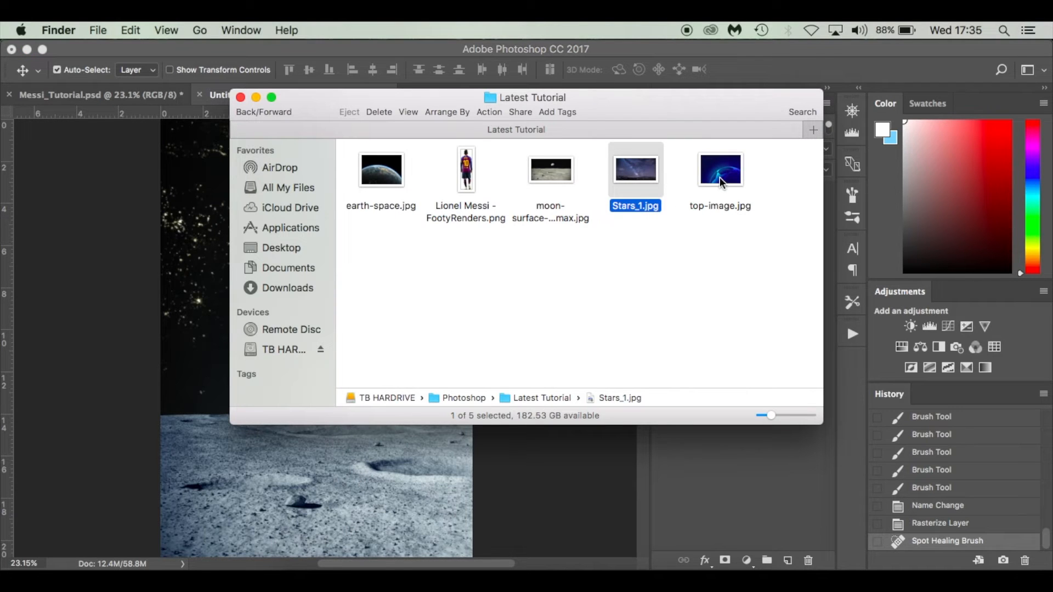
{"action": "left_click_drag", "start_coordinate": [720, 174], "coordinate": [319, 485]}
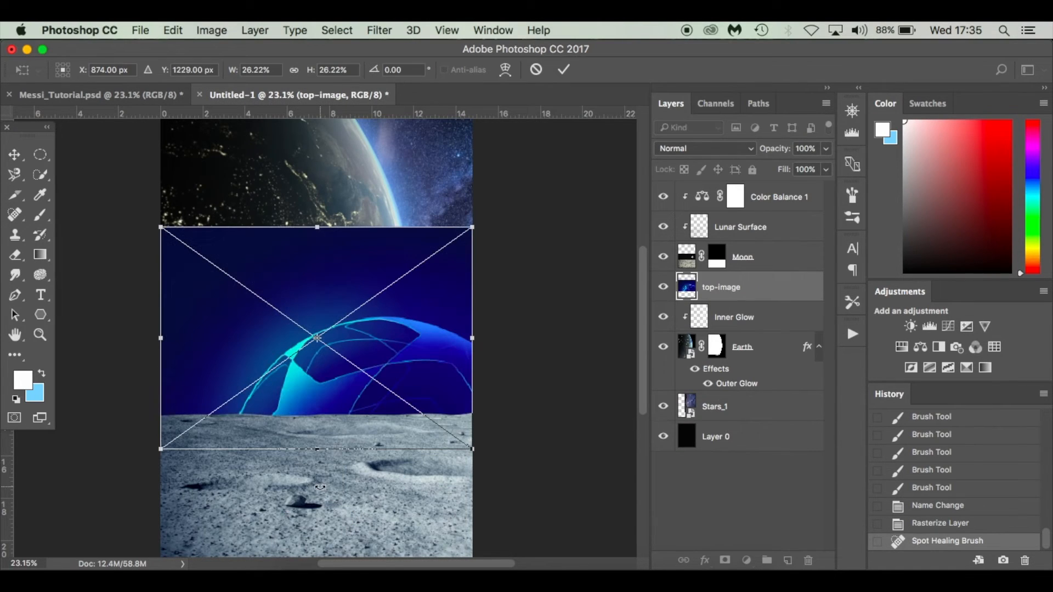
Move the placed top-image over the Earth, rotate it about 90° clockwise and set its layer opacity to 60%
{"action": "left_click_drag", "start_coordinate": [354, 275], "coordinate": [313, 205]}
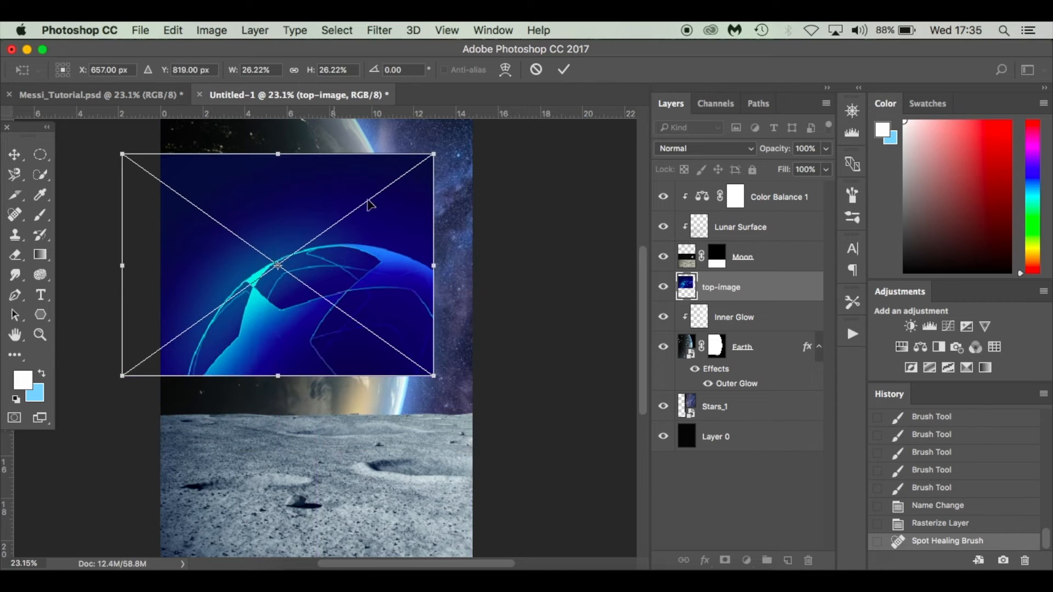
{"action": "left_click_drag", "start_coordinate": [454, 162], "coordinate": [389, 442]}
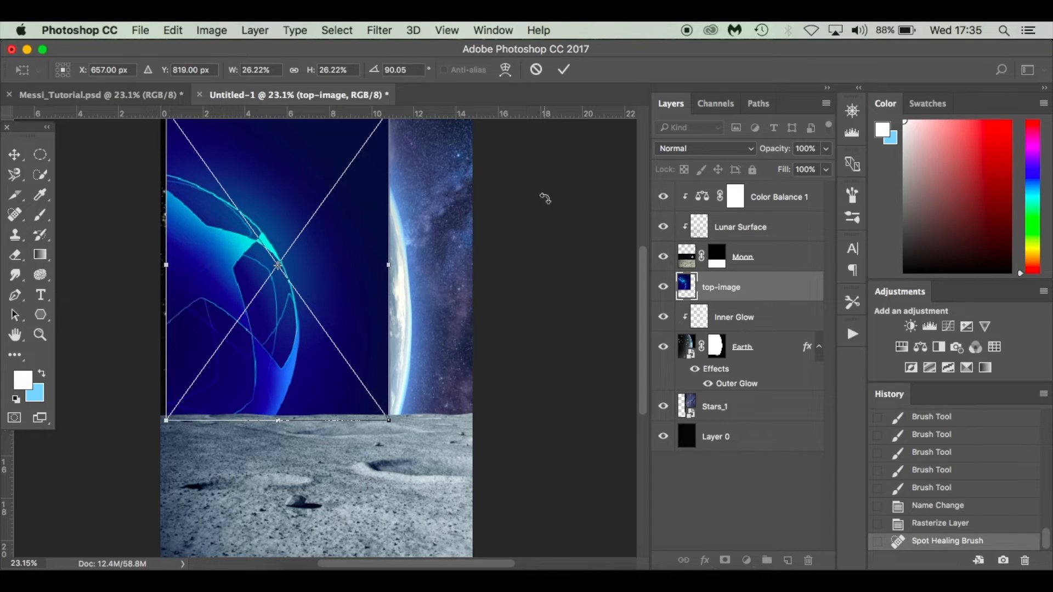
{"action": "scroll", "coordinate": [545, 198], "scroll_direction": "up", "scroll_amount": 2}
{"action": "left_click", "coordinate": [826, 148]}
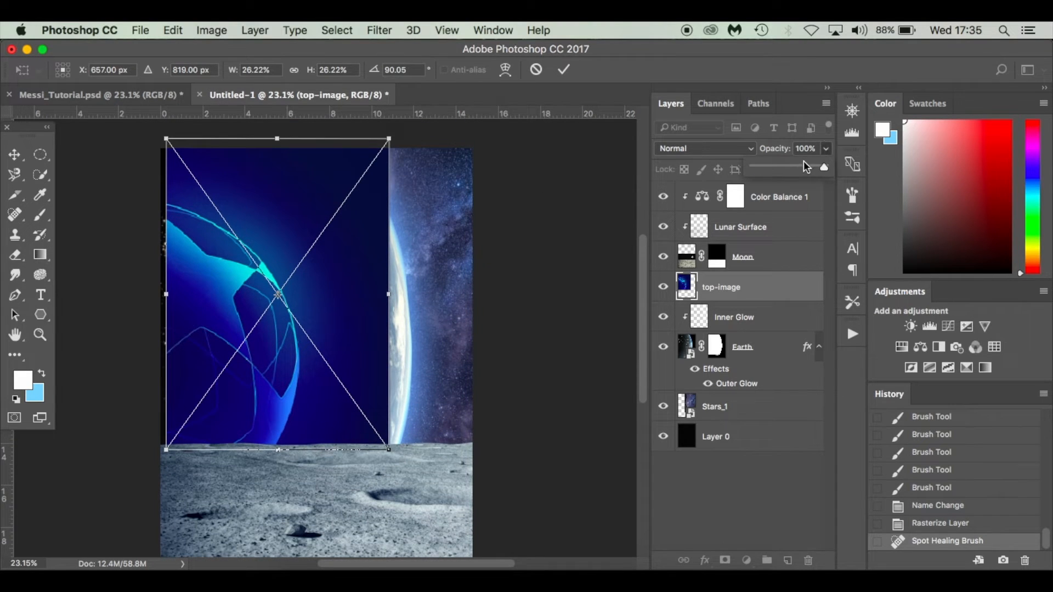
{"action": "left_click_drag", "start_coordinate": [798, 168], "coordinate": [795, 168]}
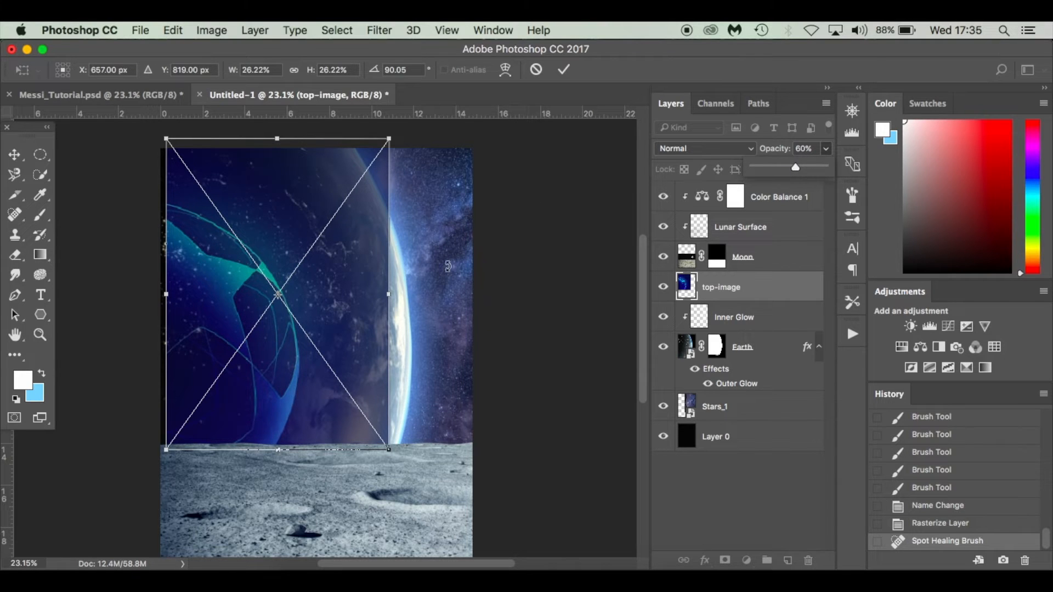
Scale the top-image to about 48.4% and position its ball curve along the Earth's glowing edge, committing the placement
{"action": "left_click_drag", "start_coordinate": [348, 301], "coordinate": [327, 369]}
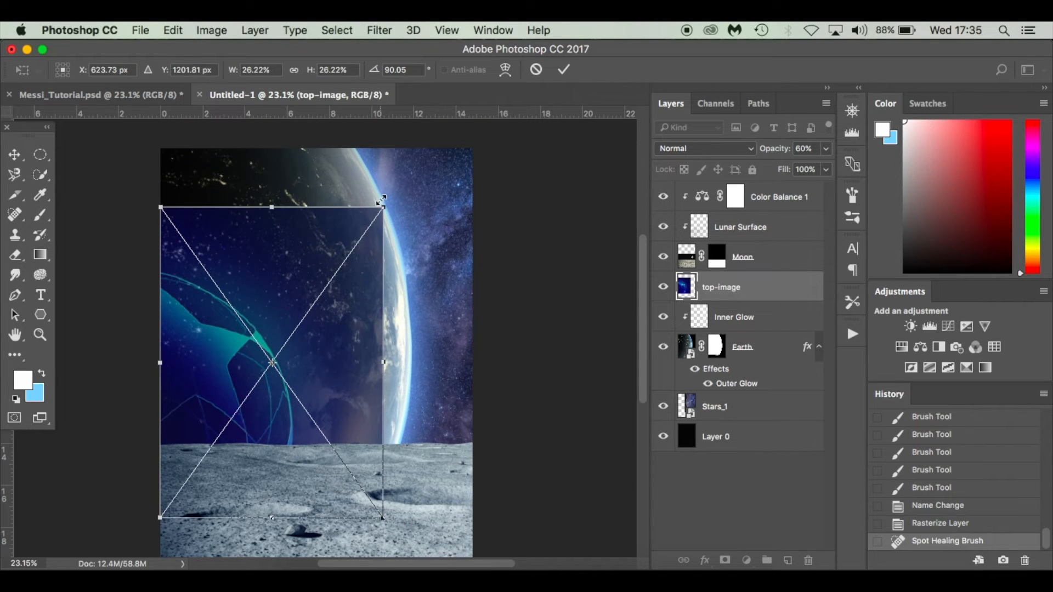
{"action": "left_click_drag", "start_coordinate": [384, 206], "coordinate": [385, 230]}
{"action": "scroll", "coordinate": [388, 348], "scroll_direction": "down", "scroll_amount": 10}
{"action": "scroll", "coordinate": [387, 349], "scroll_direction": "up", "scroll_amount": 4}
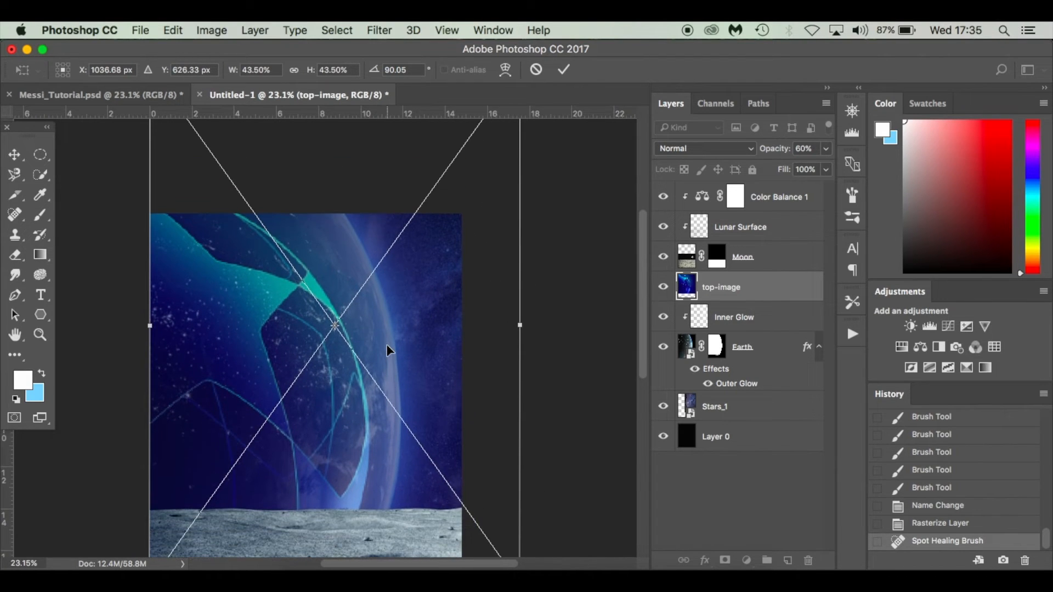
{"action": "scroll", "coordinate": [388, 349], "scroll_direction": "down", "scroll_amount": 3}
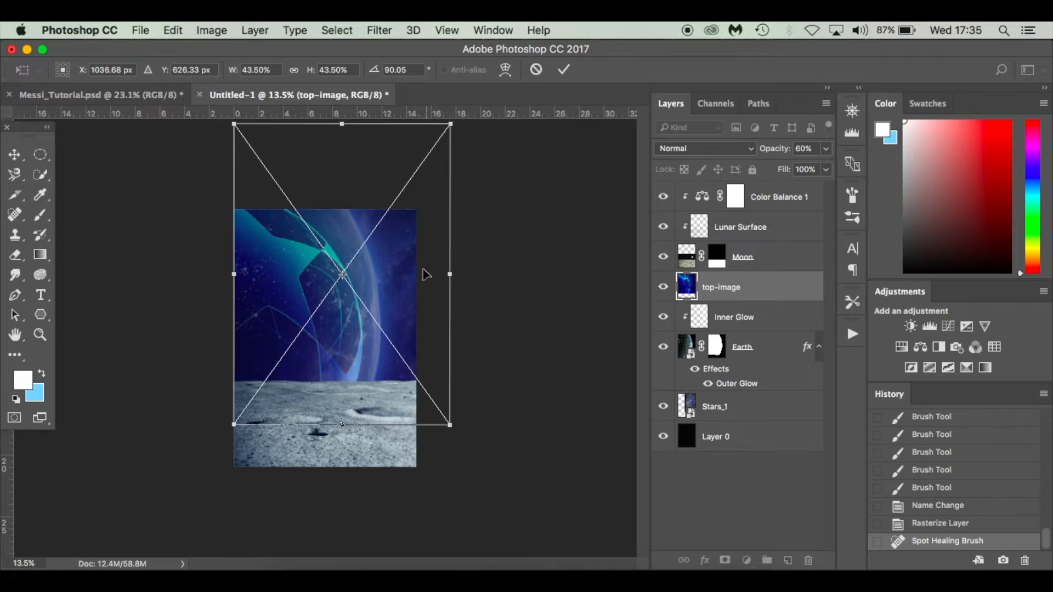
{"action": "left_click_drag", "start_coordinate": [450, 126], "coordinate": [481, 100]}
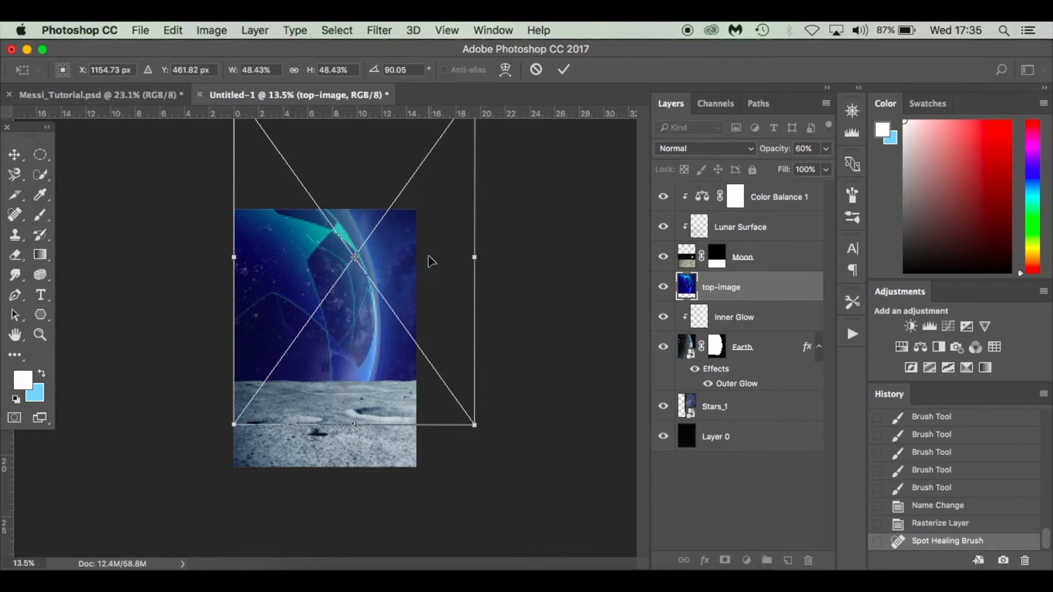
{"action": "scroll", "coordinate": [431, 256], "scroll_direction": "up", "scroll_amount": 5}
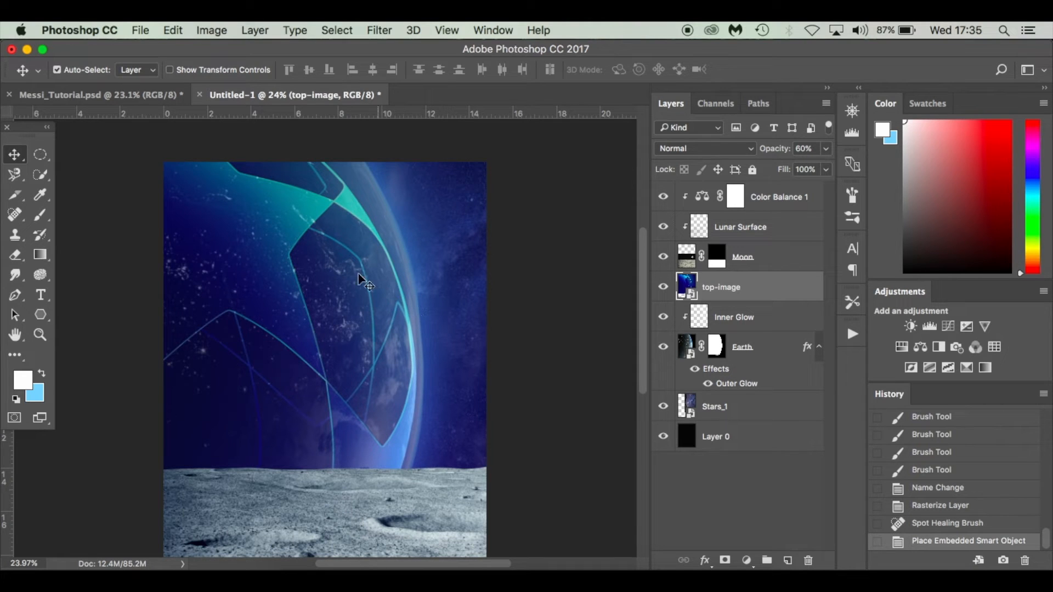
Warp the top-image layer, bending the upper and lower parts of its pattern outward toward the Earth's curved edge
{"action": "right_click", "coordinate": [306, 272]}
{"action": "left_click", "coordinate": [308, 277]}
{"action": "key", "text": "ctrl+t"}
{"action": "right_click", "coordinate": [378, 324]}
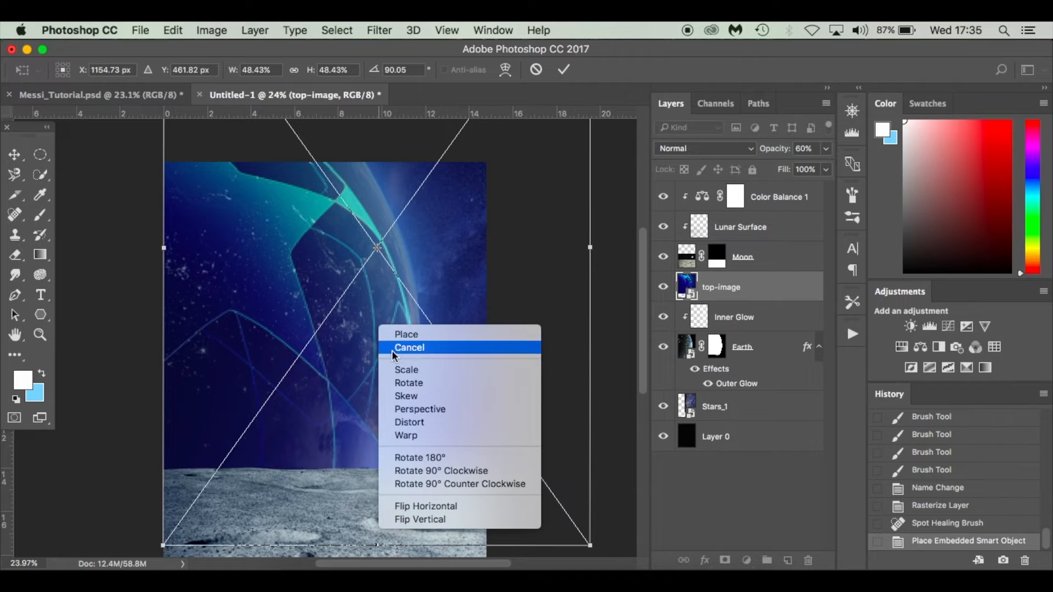
{"action": "left_click", "coordinate": [442, 422]}
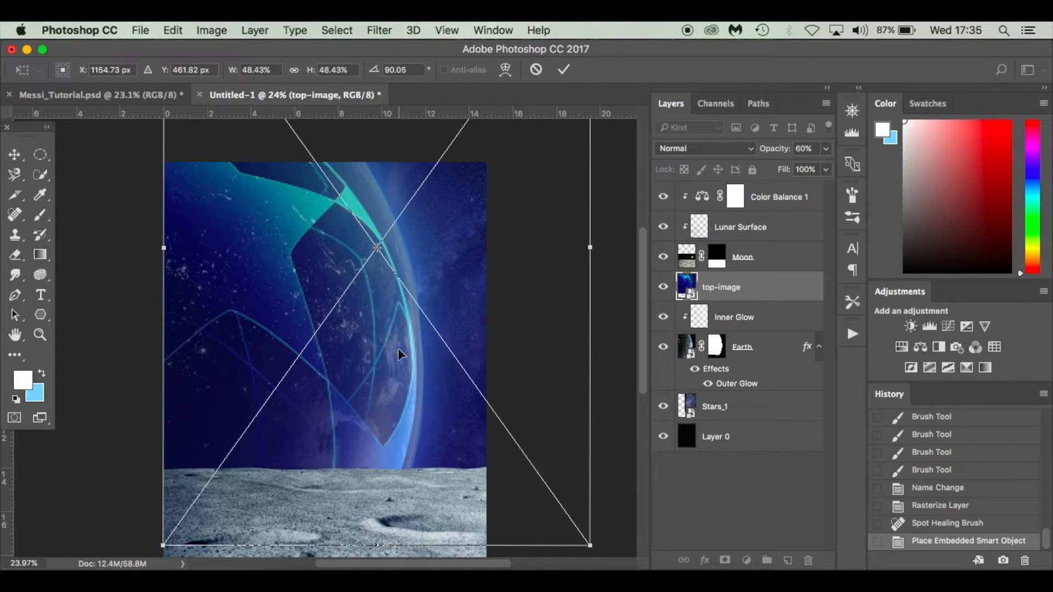
{"action": "right_click", "coordinate": [383, 349]}
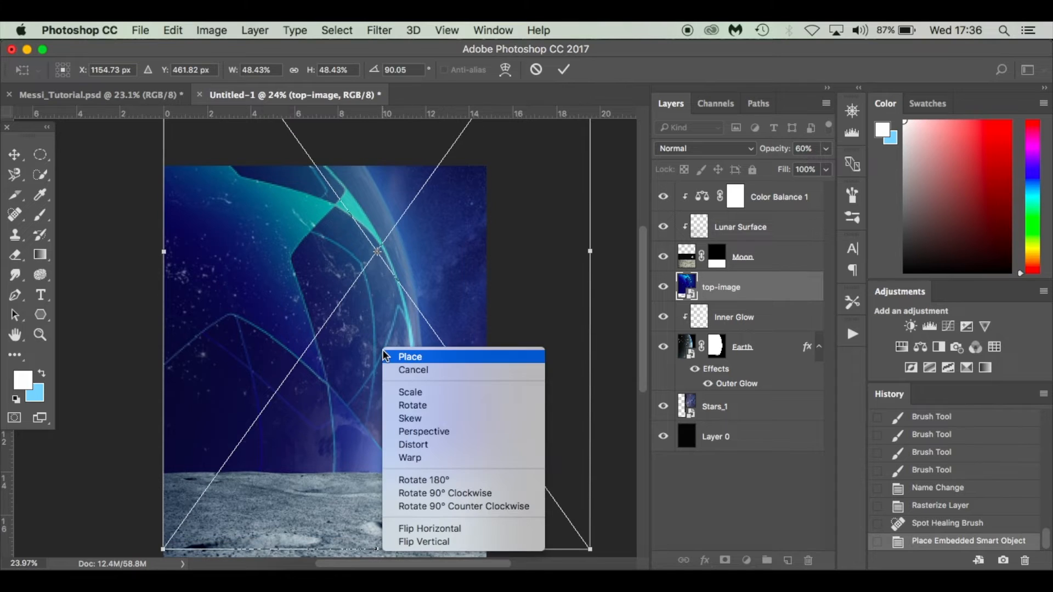
{"action": "left_click", "coordinate": [430, 455]}
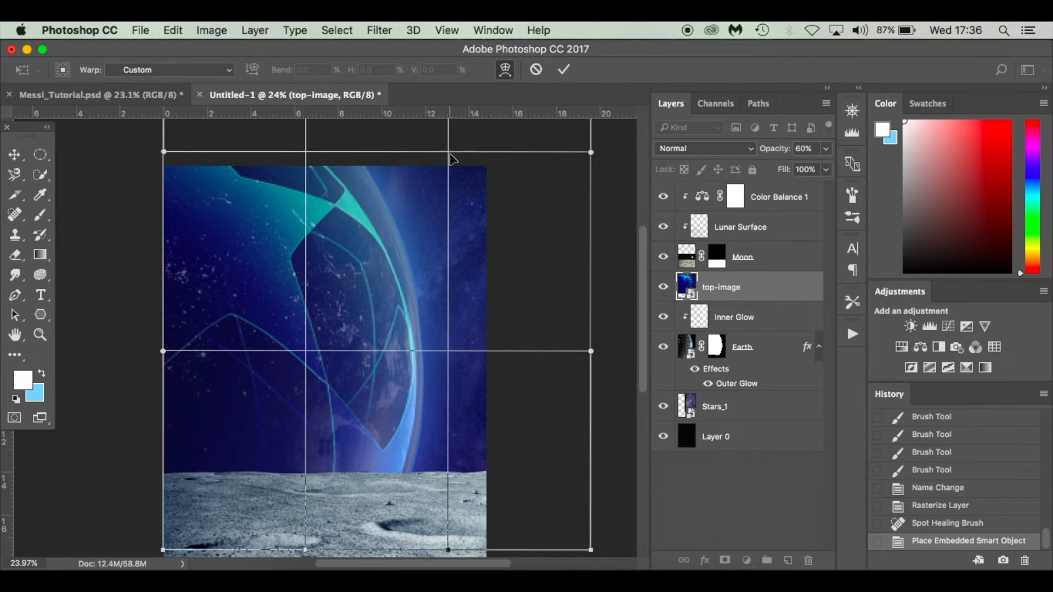
{"action": "left_click_drag", "start_coordinate": [449, 156], "coordinate": [466, 144]}
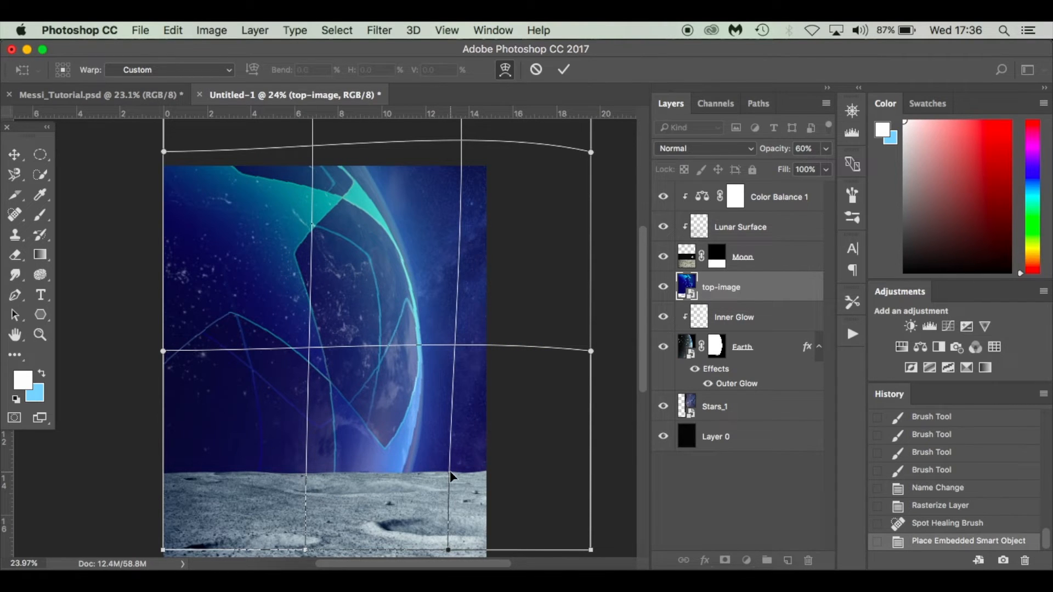
{"action": "left_click_drag", "start_coordinate": [453, 472], "coordinate": [452, 474]}
{"action": "key", "text": "super+z"}
{"action": "scroll", "coordinate": [437, 549], "scroll_direction": "down", "scroll_amount": 1}
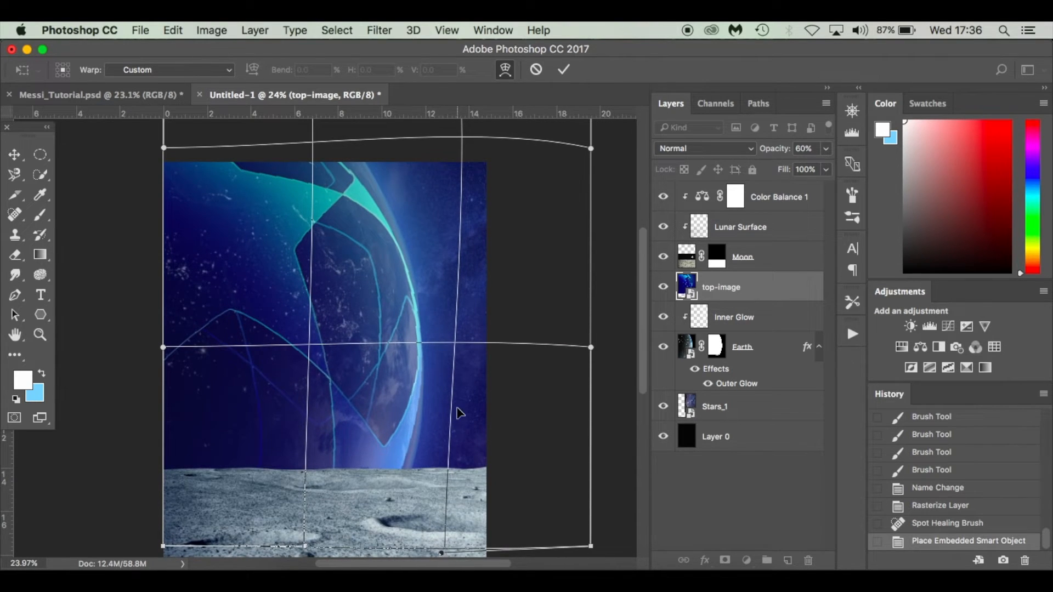
{"action": "scroll", "coordinate": [457, 406], "scroll_direction": "down", "scroll_amount": 5}
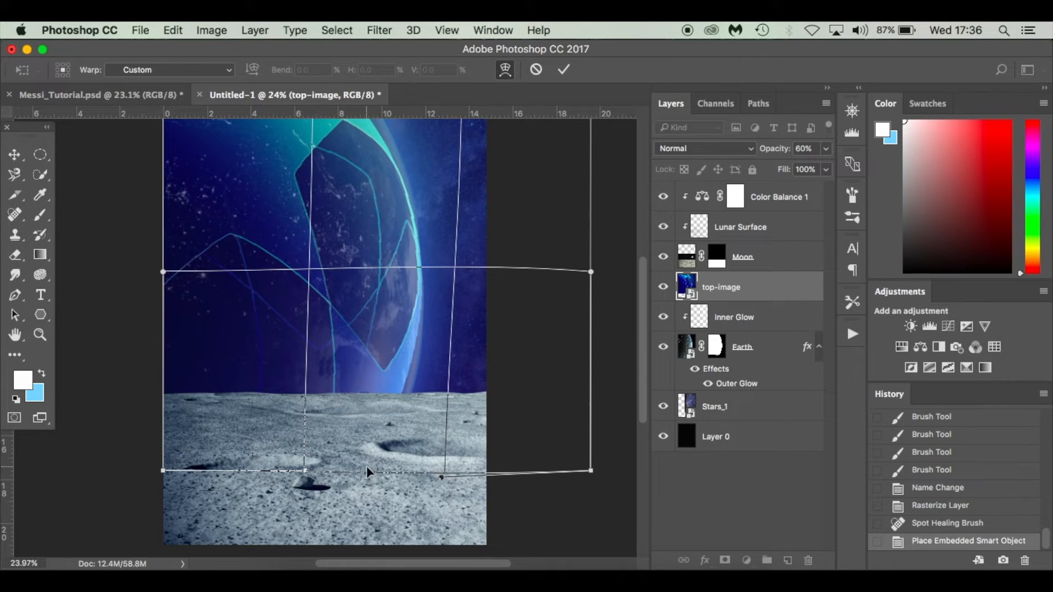
{"action": "left_click_drag", "start_coordinate": [410, 337], "coordinate": [413, 338]}
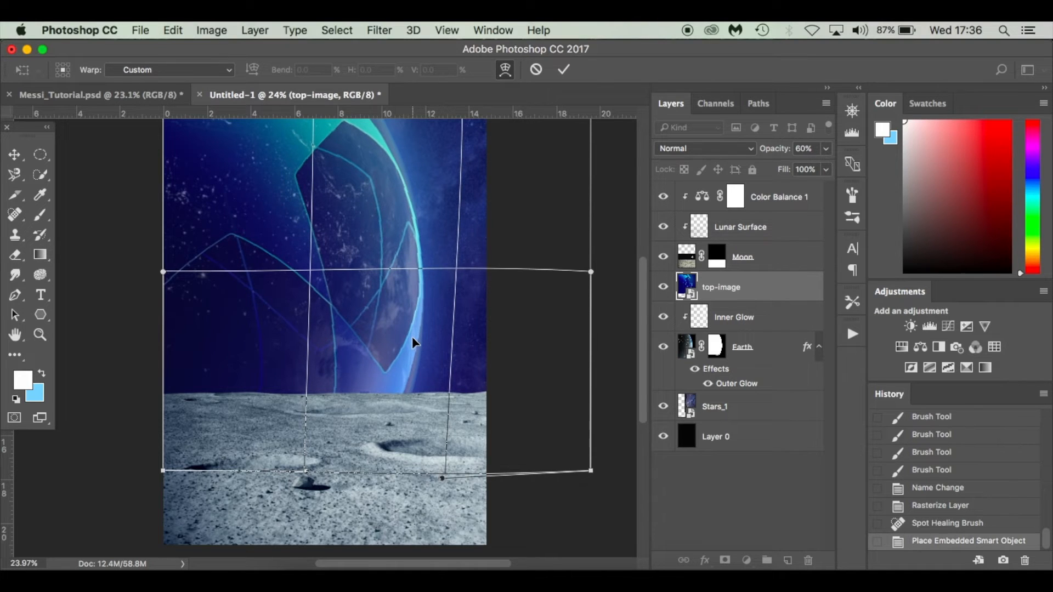
Refine the warp until the pattern's curve follows the Earth's glowing edge from top to horizon, and commit it
{"action": "scroll", "coordinate": [413, 337], "scroll_direction": "up", "scroll_amount": 5}
{"action": "left_click_drag", "start_coordinate": [329, 152], "coordinate": [316, 134]}
{"action": "scroll", "coordinate": [364, 479], "scroll_direction": "down", "scroll_amount": 3}
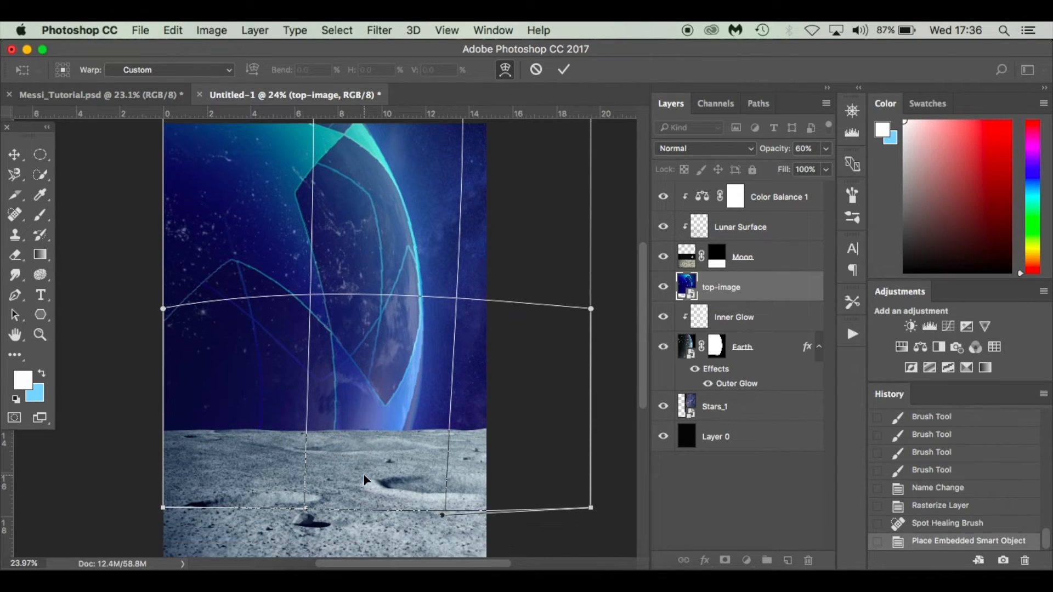
{"action": "left_click_drag", "start_coordinate": [308, 468], "coordinate": [316, 486]}
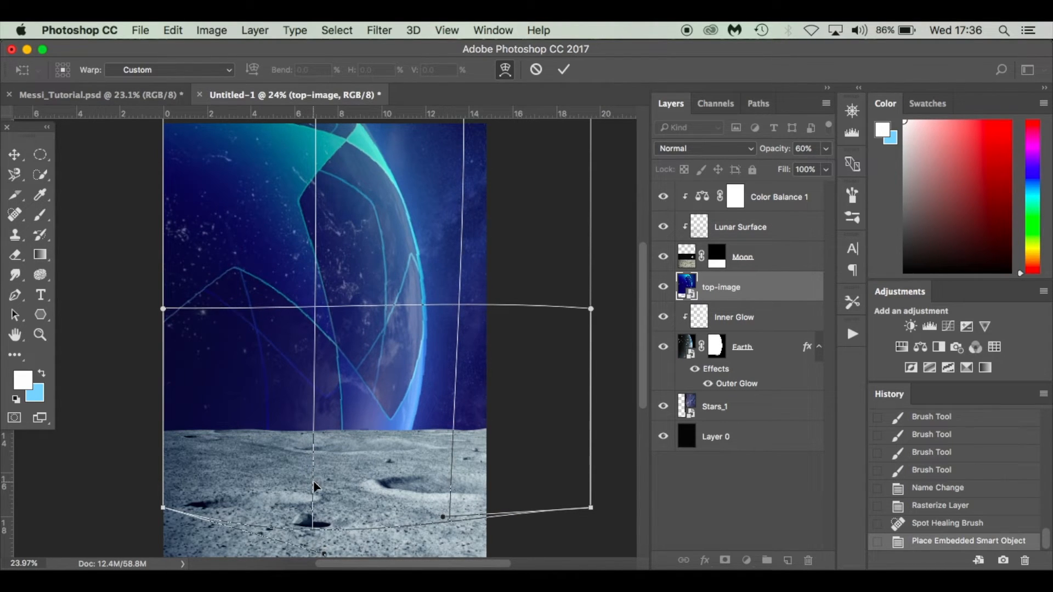
{"action": "left_click_drag", "start_coordinate": [460, 283], "coordinate": [459, 284]}
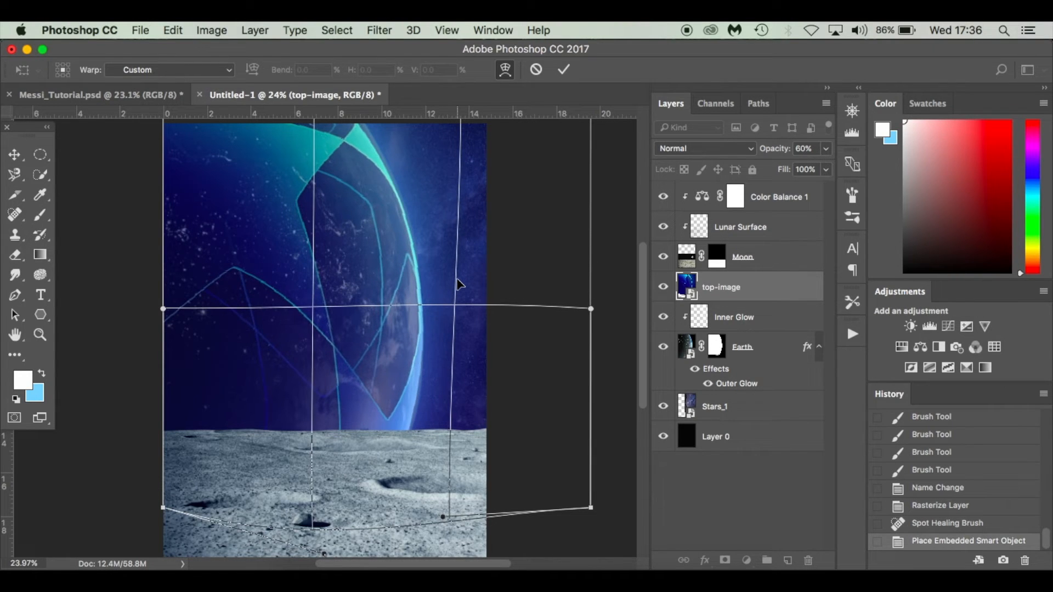
{"action": "scroll", "coordinate": [458, 283], "scroll_direction": "up", "scroll_amount": 4}
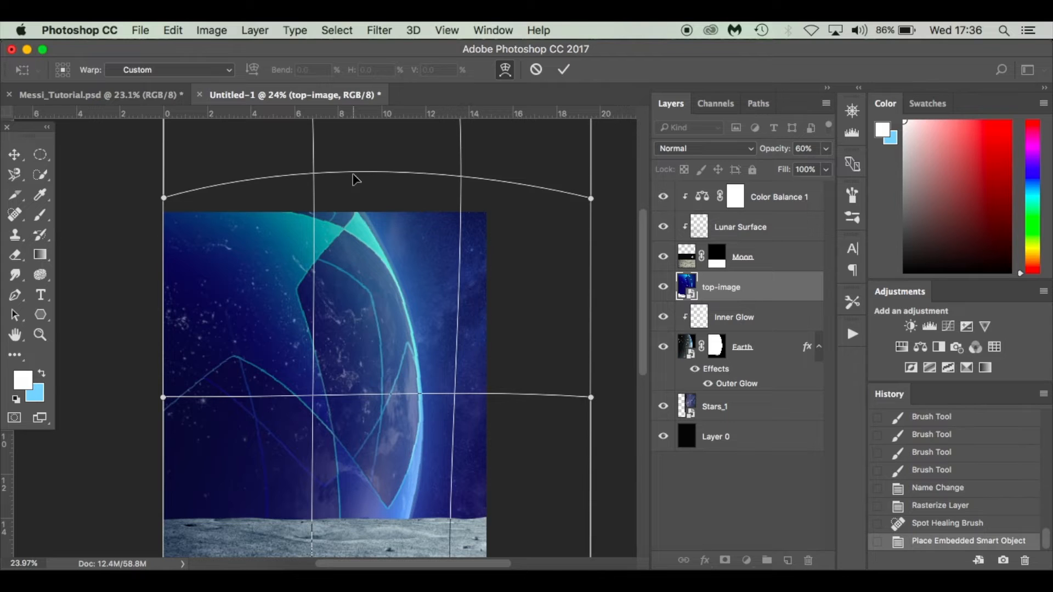
{"action": "left_click_drag", "start_coordinate": [354, 177], "coordinate": [354, 172]}
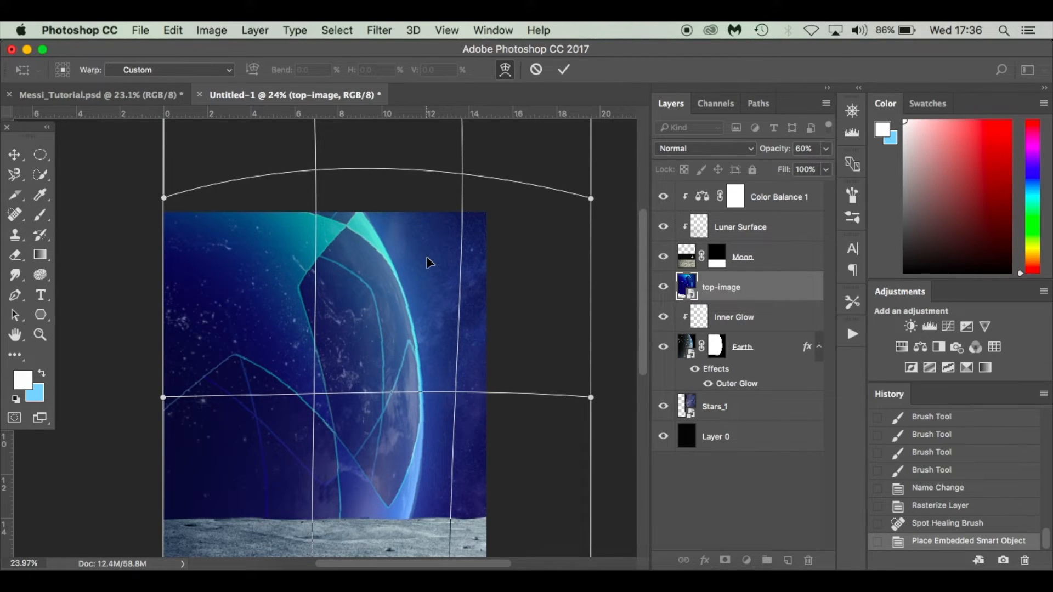
{"action": "key", "text": "Return"}
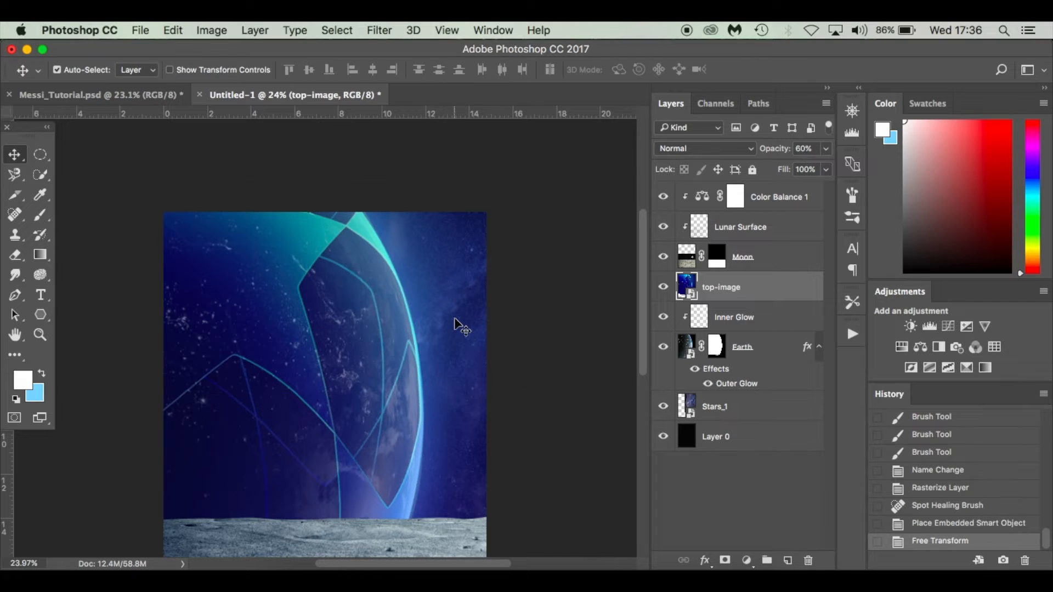
Rename the top-image layer to UEFA and set its blending mode to Screen
{"action": "scroll", "coordinate": [454, 325], "scroll_direction": "down", "scroll_amount": 3}
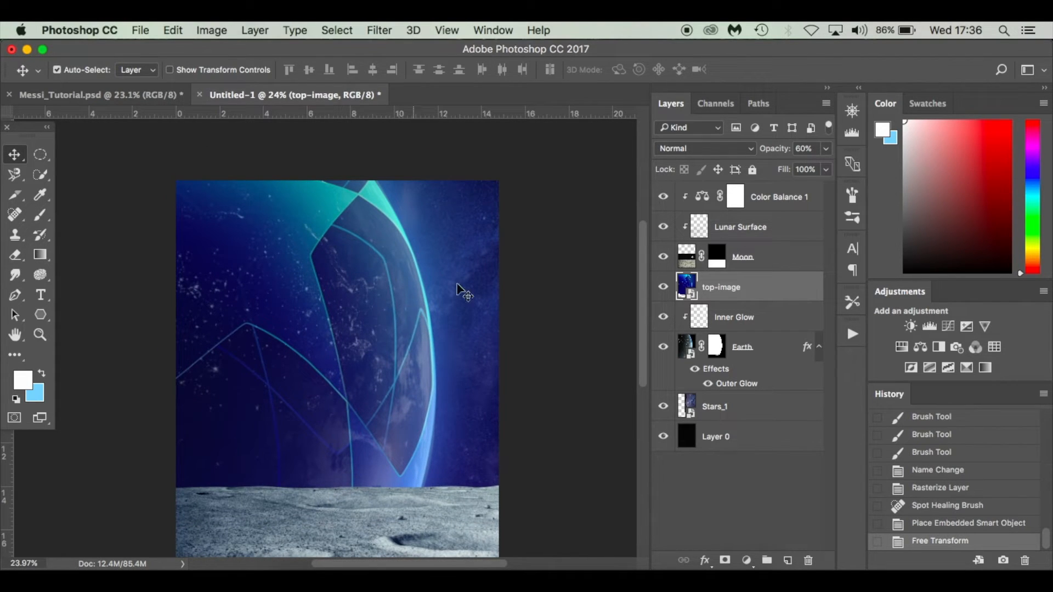
{"action": "double_click", "coordinate": [729, 289]}
{"action": "type", "text": "UEFA"}
{"action": "key", "text": "Return"}
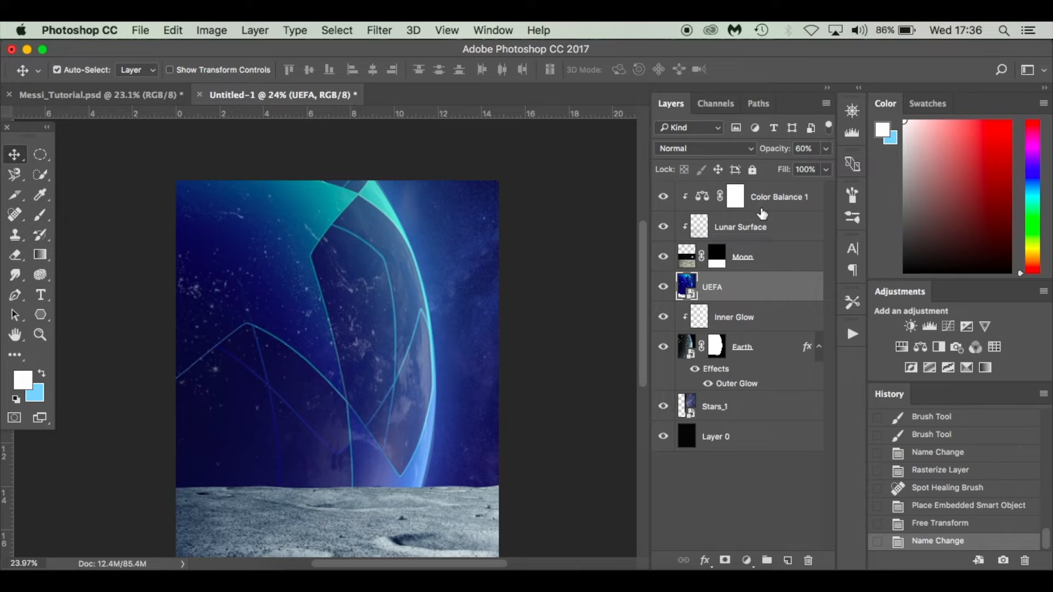
{"action": "left_click", "coordinate": [736, 149]}
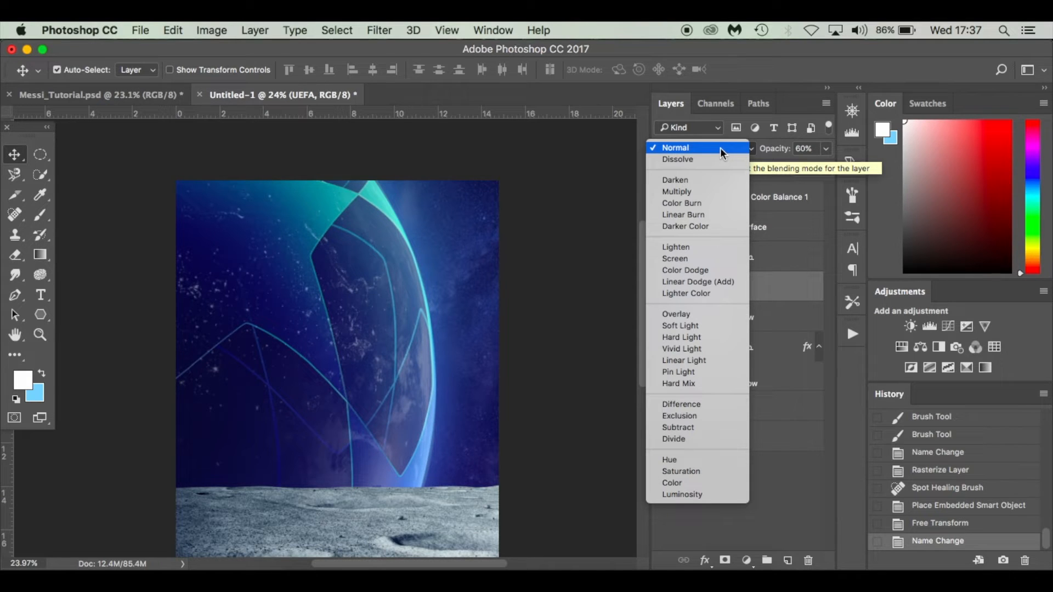
{"action": "left_click", "coordinate": [703, 259]}
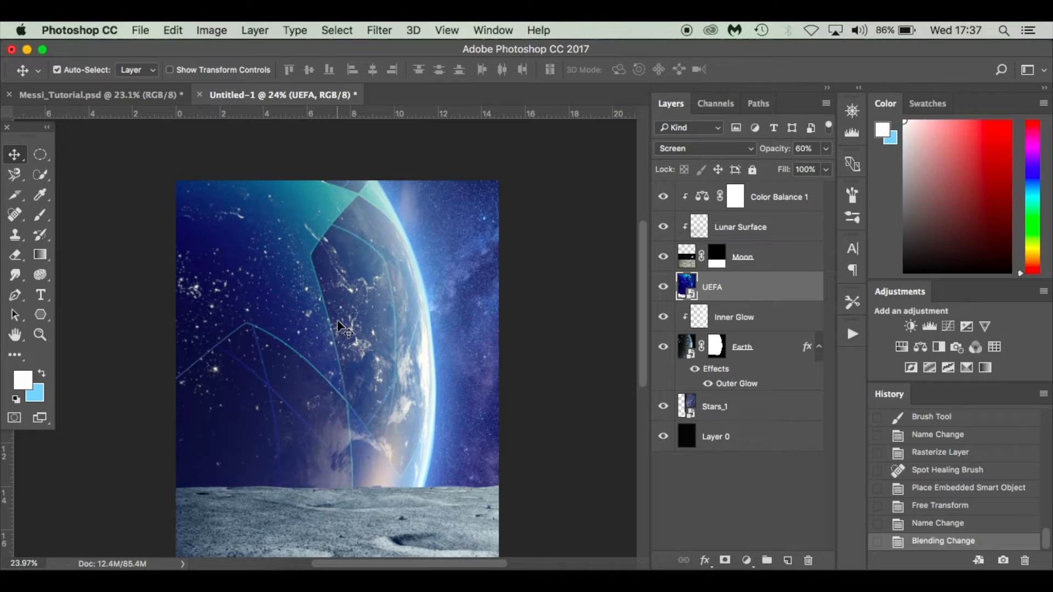
Add a layer mask to the UEFA layer, ready a 200 px brush and compare the image with the layer hidden and shown
{"action": "left_click", "coordinate": [725, 560]}
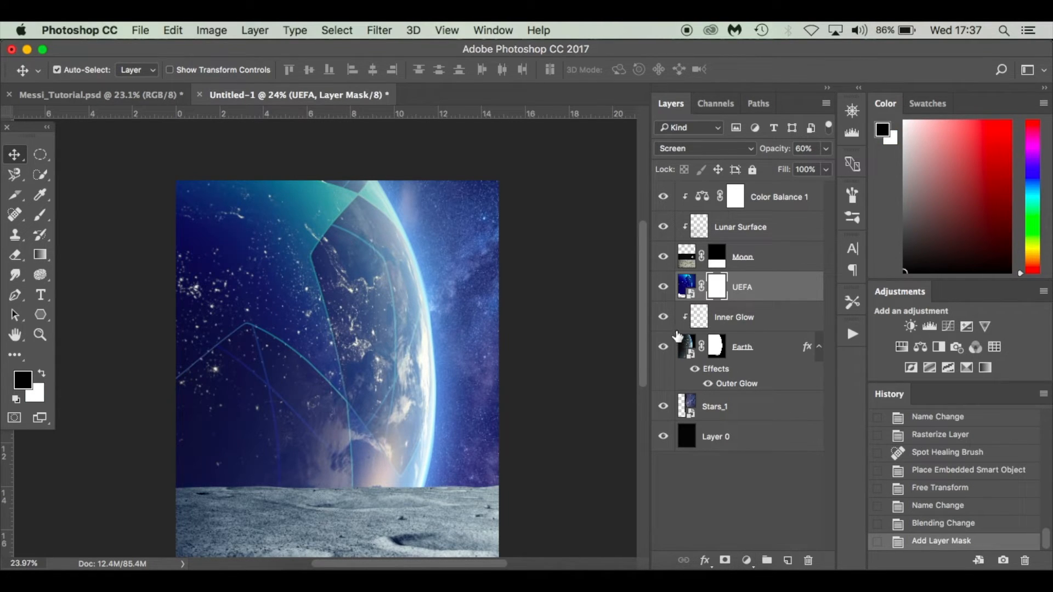
{"action": "key", "text": "b"}
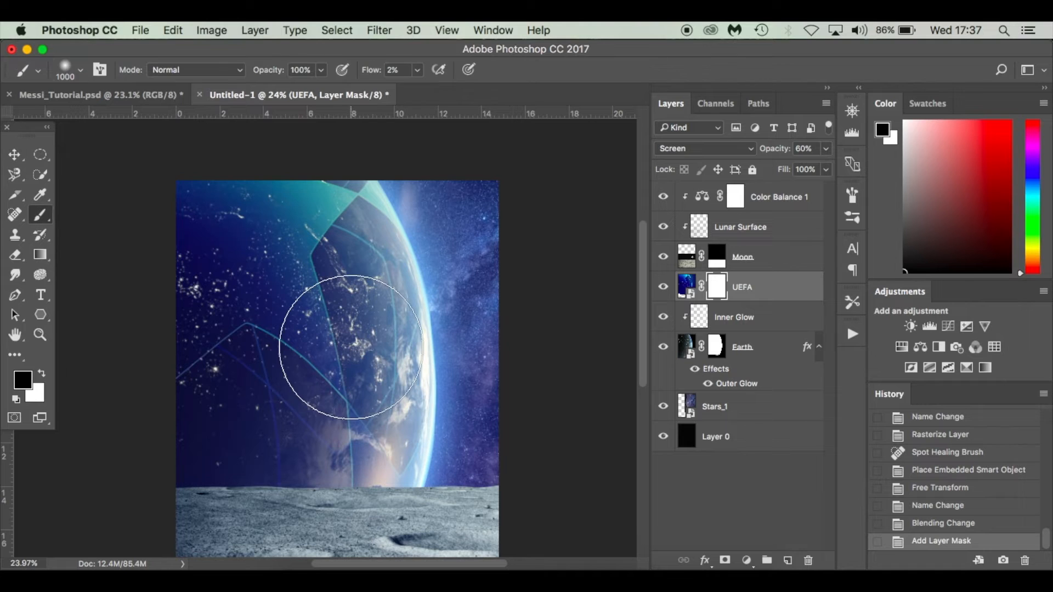
{"action": "key", "text": "bracketleft"}
{"action": "key", "text": "bracketleft"}
{"action": "key", "text": "bracketleft"}
{"action": "key", "text": "bracketleft"}
{"action": "key", "text": "bracketleft"}
{"action": "key", "text": "bracketleft"}
{"action": "key", "text": "bracketleft"}
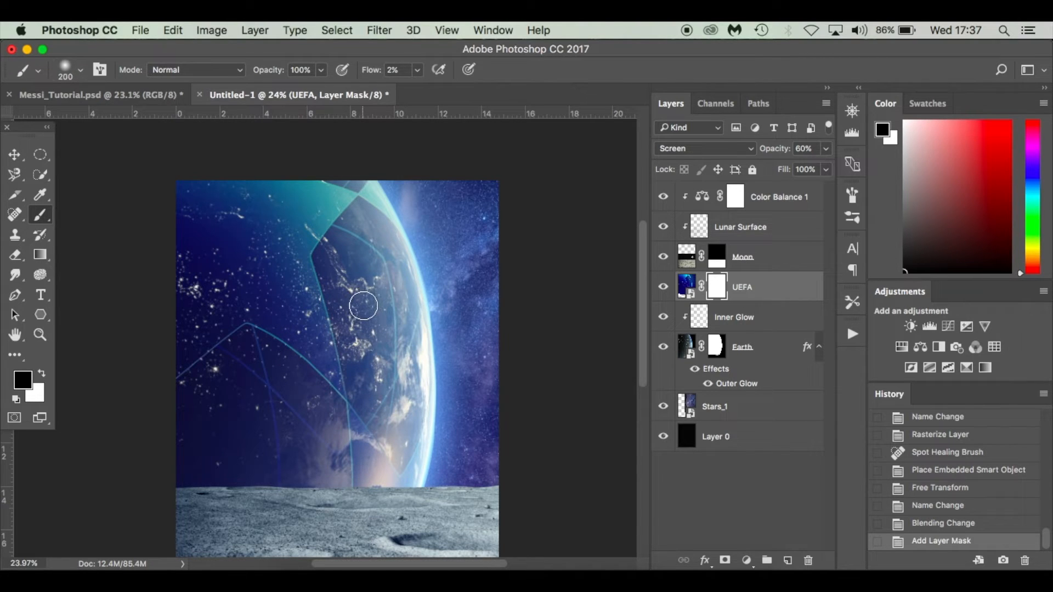
{"action": "left_click", "coordinate": [664, 289]}
{"action": "left_click", "coordinate": [665, 289]}
{"action": "left_click", "coordinate": [664, 288]}
{"action": "left_click", "coordinate": [665, 288]}
Mask the UEFA image off the starry sky outside the Earth with a 500 px black brush at 12% flow
{"action": "key", "text": "bracketright"}
{"action": "key", "text": "bracketright"}
{"action": "key", "text": "bracketright"}
{"action": "left_click", "coordinate": [416, 70]}
{"action": "left_click_drag", "start_coordinate": [416, 87], "coordinate": [427, 88]}
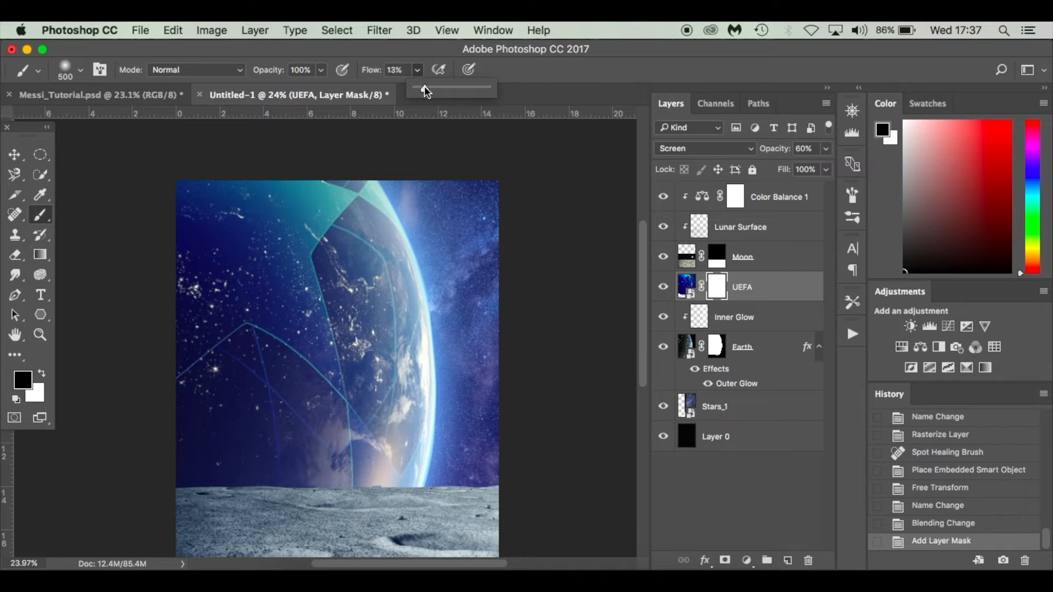
{"action": "left_click", "coordinate": [469, 198]}
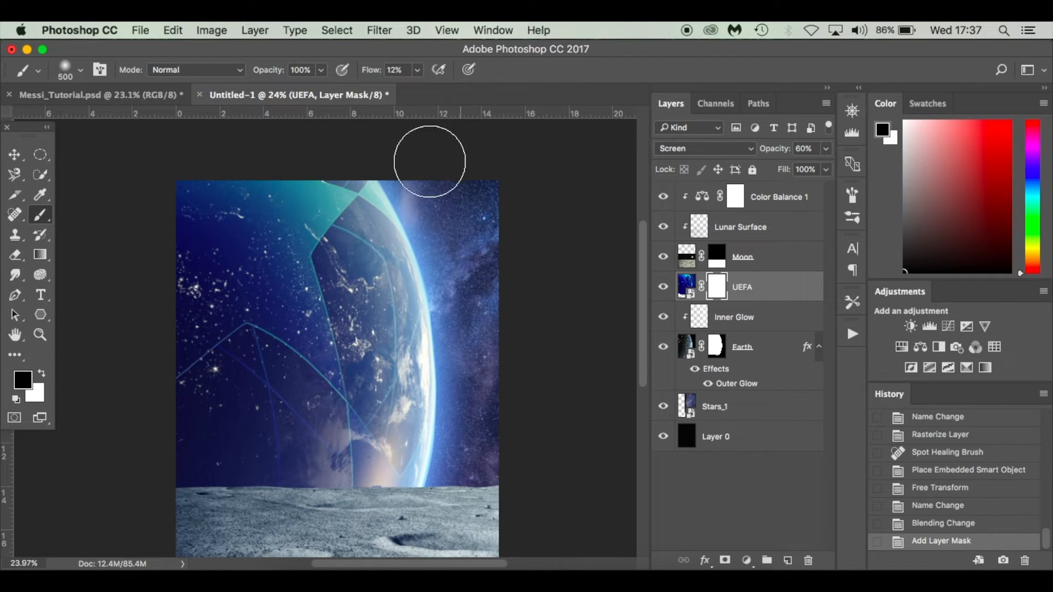
{"action": "mouse_move", "coordinate": [460, 206]}
{"action": "left_mouse_down"}
{"action": "mouse_move", "coordinate": [405, 146]}
{"action": "mouse_move", "coordinate": [489, 179]}
{"action": "mouse_move", "coordinate": [463, 146]}
{"action": "mouse_move", "coordinate": [485, 292]}
{"action": "mouse_move", "coordinate": [484, 483]}
{"action": "left_mouse_up"}
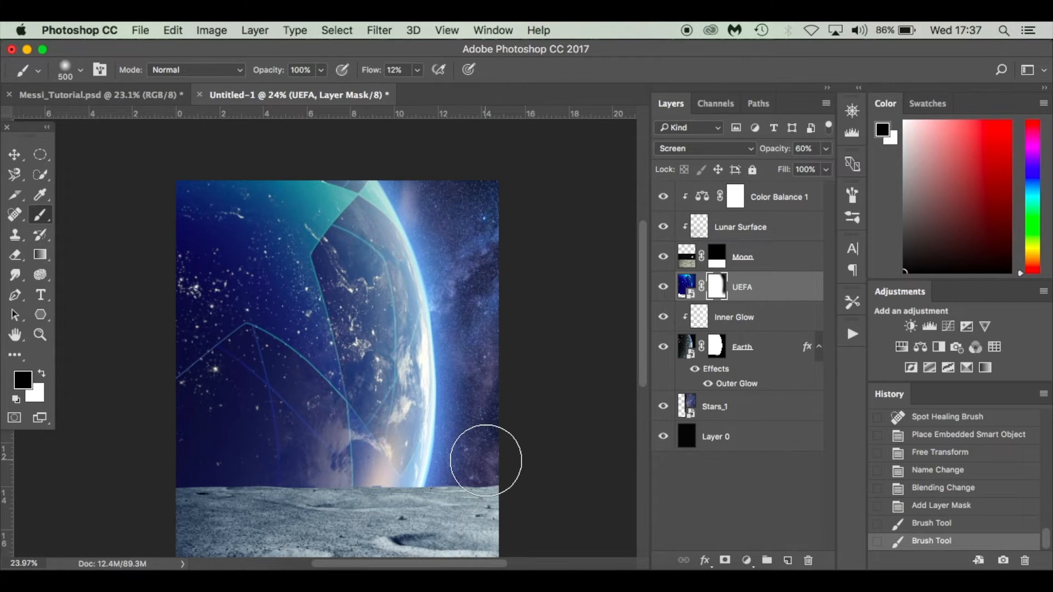
Mask the UEFA image out of the dark pattern panel at the Earth's lower left, refining it with a soft 250 px brush
{"action": "scroll", "coordinate": [480, 449], "scroll_direction": "down", "scroll_amount": 1}
{"action": "mouse_move", "coordinate": [272, 429]}
{"action": "left_mouse_down"}
{"action": "mouse_move", "coordinate": [287, 480]}
{"action": "mouse_move", "coordinate": [273, 402]}
{"action": "mouse_move", "coordinate": [284, 454]}
{"action": "mouse_move", "coordinate": [275, 420]}
{"action": "mouse_move", "coordinate": [303, 425]}
{"action": "mouse_move", "coordinate": [260, 376]}
{"action": "mouse_move", "coordinate": [236, 454]}
{"action": "mouse_move", "coordinate": [223, 434]}
{"action": "mouse_move", "coordinate": [212, 454]}
{"action": "mouse_move", "coordinate": [247, 458]}
{"action": "mouse_move", "coordinate": [202, 459]}
{"action": "mouse_move", "coordinate": [209, 397]}
{"action": "mouse_move", "coordinate": [170, 434]}
{"action": "mouse_move", "coordinate": [210, 450]}
{"action": "mouse_move", "coordinate": [172, 468]}
{"action": "mouse_move", "coordinate": [241, 470]}
{"action": "mouse_move", "coordinate": [224, 446]}
{"action": "mouse_move", "coordinate": [191, 446]}
{"action": "mouse_move", "coordinate": [224, 405]}
{"action": "mouse_move", "coordinate": [204, 400]}
{"action": "mouse_move", "coordinate": [227, 383]}
{"action": "mouse_move", "coordinate": [186, 391]}
{"action": "mouse_move", "coordinate": [246, 338]}
{"action": "left_mouse_up"}
{"action": "key", "text": "bracketleft"}
{"action": "key", "text": "bracketleft"}
{"action": "key", "text": "bracketleft"}
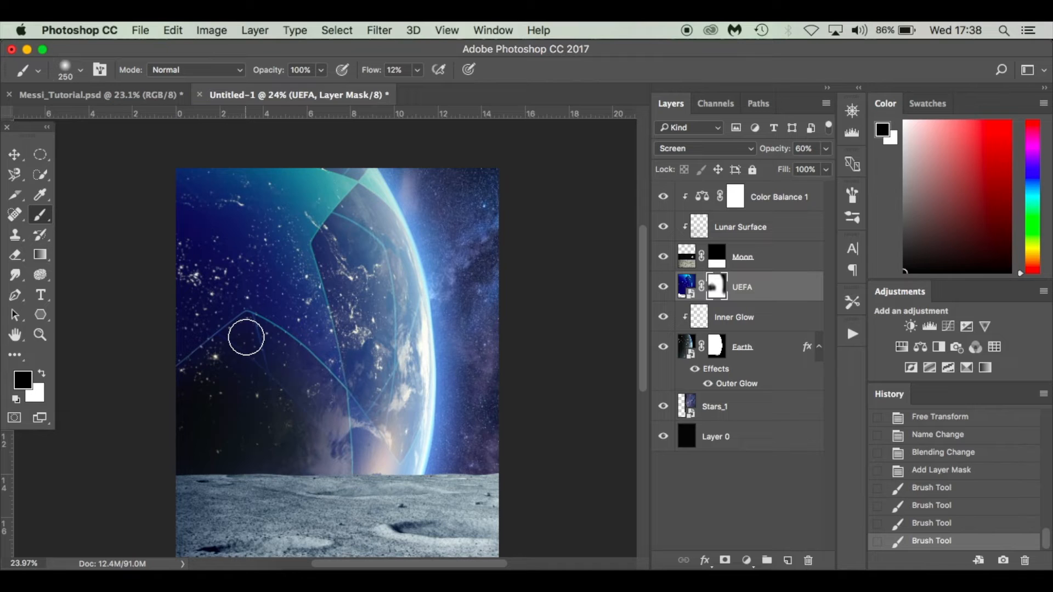
{"action": "right_click", "coordinate": [247, 335]}
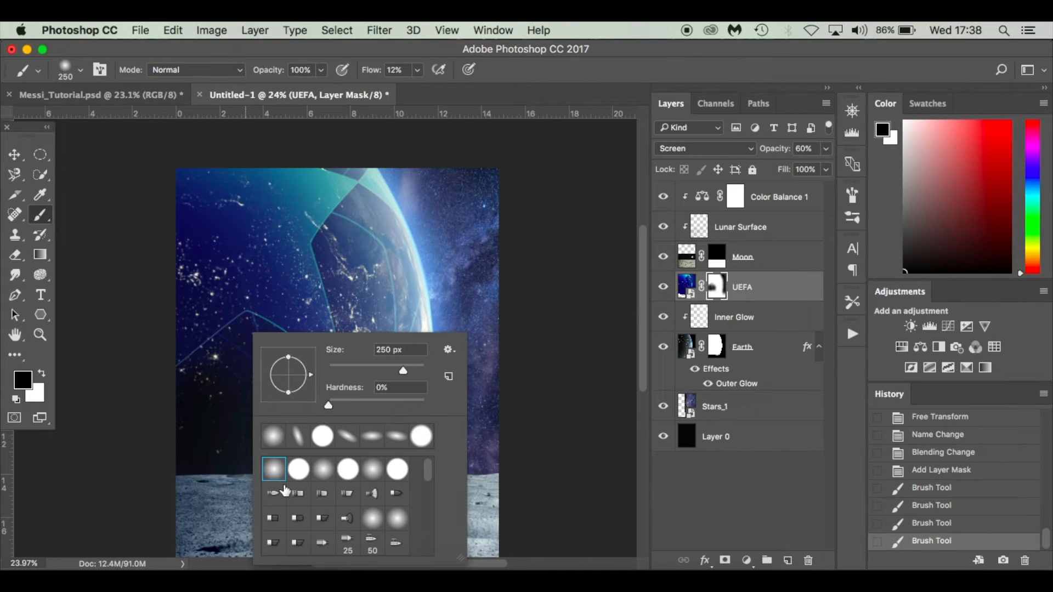
{"action": "left_click", "coordinate": [199, 376]}
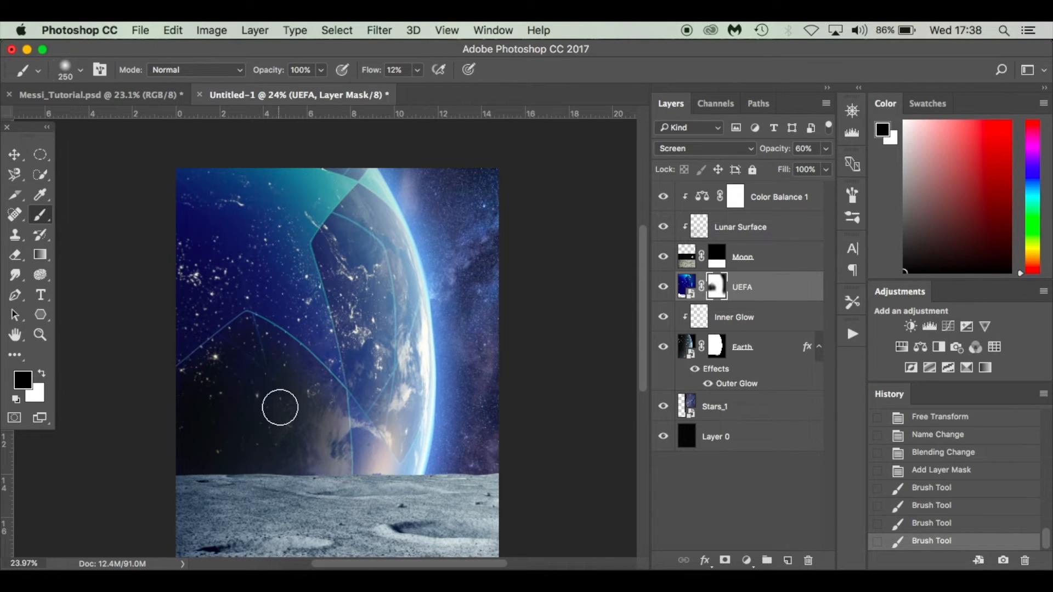
{"action": "mouse_move", "coordinate": [261, 364]}
{"action": "left_mouse_down"}
{"action": "mouse_move", "coordinate": [252, 343]}
{"action": "mouse_move", "coordinate": [256, 360]}
{"action": "left_mouse_up"}
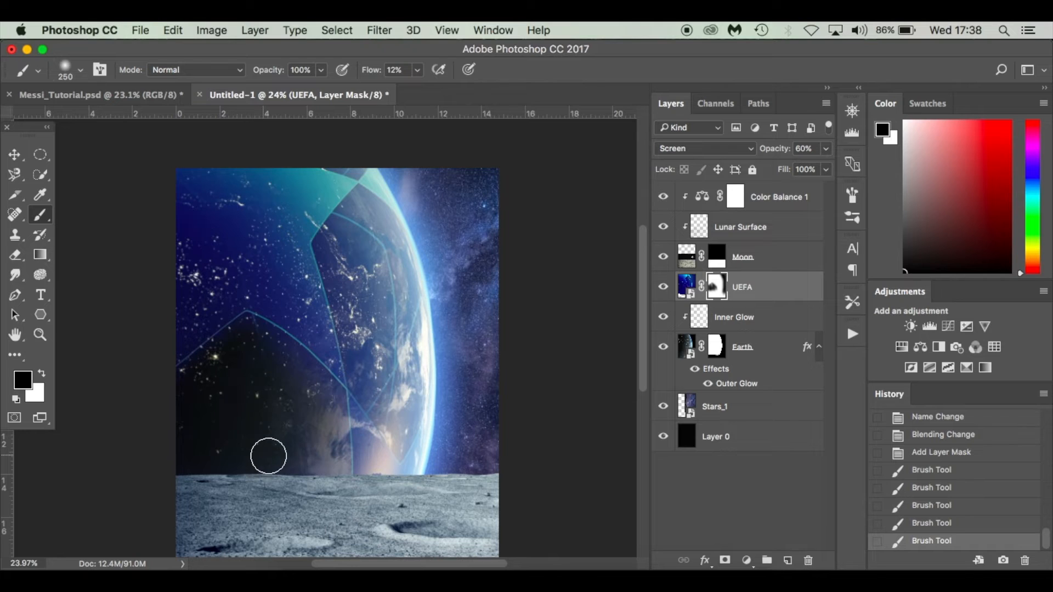
Clean the mask along the inside edges of the lower-left panel's outline with a 150 px brush
{"action": "left_click", "coordinate": [252, 332]}
{"action": "key", "text": "bracketleft"}
{"action": "key", "text": "bracketleft"}
{"action": "key", "text": "bracketleft"}
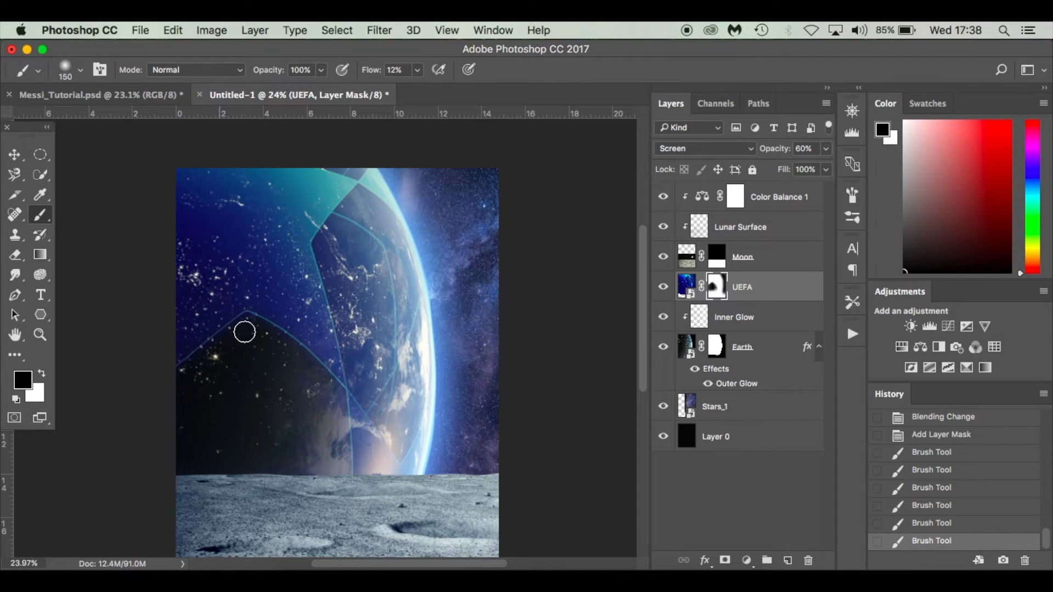
{"action": "left_click_drag", "start_coordinate": [183, 373], "coordinate": [171, 383]}
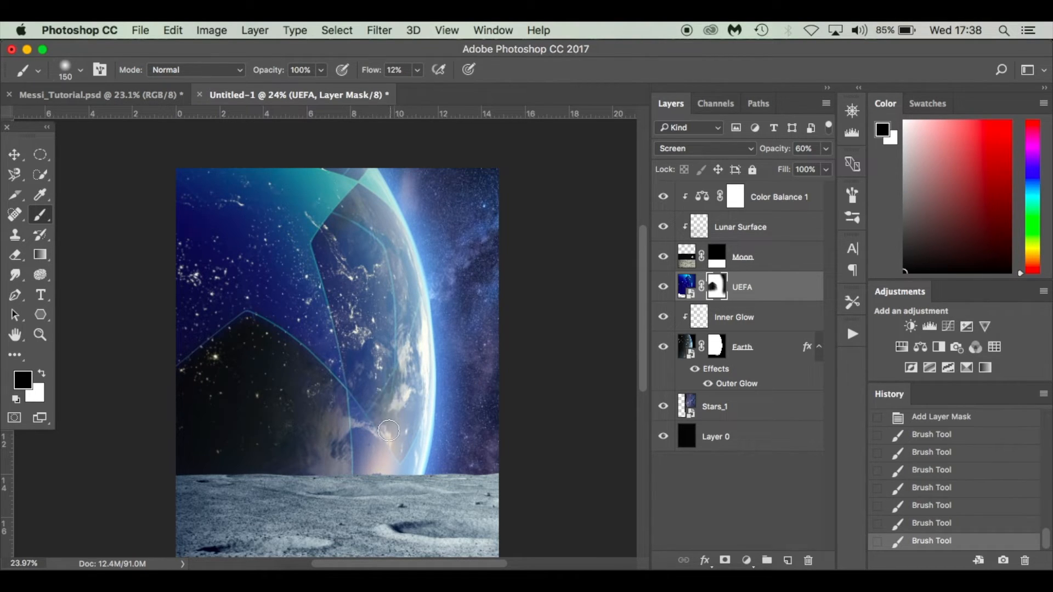
Mask the UEFA image out of the pattern panel near the Earth's glowing edge with a 250 px brush
{"action": "key", "text": "bracketright"}
{"action": "key", "text": "bracketright"}
{"action": "key", "text": "bracketright"}
{"action": "mouse_move", "coordinate": [365, 288]}
{"action": "left_mouse_down"}
{"action": "mouse_move", "coordinate": [381, 373]}
{"action": "mouse_move", "coordinate": [335, 251]}
{"action": "mouse_move", "coordinate": [345, 236]}
{"action": "mouse_move", "coordinate": [358, 274]}
{"action": "mouse_move", "coordinate": [334, 250]}
{"action": "mouse_move", "coordinate": [336, 266]}
{"action": "mouse_move", "coordinate": [366, 375]}
{"action": "mouse_move", "coordinate": [335, 237]}
{"action": "mouse_move", "coordinate": [361, 219]}
{"action": "mouse_move", "coordinate": [384, 372]}
{"action": "mouse_move", "coordinate": [352, 357]}
{"action": "mouse_move", "coordinate": [368, 386]}
{"action": "mouse_move", "coordinate": [357, 331]}
{"action": "mouse_move", "coordinate": [365, 351]}
{"action": "mouse_move", "coordinate": [375, 348]}
{"action": "mouse_move", "coordinate": [351, 213]}
{"action": "mouse_move", "coordinate": [346, 227]}
{"action": "mouse_move", "coordinate": [357, 218]}
{"action": "mouse_move", "coordinate": [349, 229]}
{"action": "mouse_move", "coordinate": [390, 304]}
{"action": "mouse_move", "coordinate": [378, 374]}
{"action": "mouse_move", "coordinate": [380, 403]}
{"action": "mouse_move", "coordinate": [397, 423]}
{"action": "mouse_move", "coordinate": [399, 340]}
{"action": "mouse_move", "coordinate": [399, 376]}
{"action": "mouse_move", "coordinate": [353, 268]}
{"action": "mouse_move", "coordinate": [354, 222]}
{"action": "mouse_move", "coordinate": [322, 364]}
{"action": "mouse_move", "coordinate": [295, 412]}
{"action": "mouse_move", "coordinate": [288, 362]}
{"action": "mouse_move", "coordinate": [327, 401]}
{"action": "mouse_move", "coordinate": [329, 456]}
{"action": "mouse_move", "coordinate": [332, 427]}
{"action": "mouse_move", "coordinate": [324, 392]}
{"action": "mouse_move", "coordinate": [291, 367]}
{"action": "mouse_move", "coordinate": [308, 486]}
{"action": "mouse_move", "coordinate": [258, 470]}
{"action": "mouse_move", "coordinate": [289, 458]}
{"action": "mouse_move", "coordinate": [294, 430]}
{"action": "left_mouse_up"}
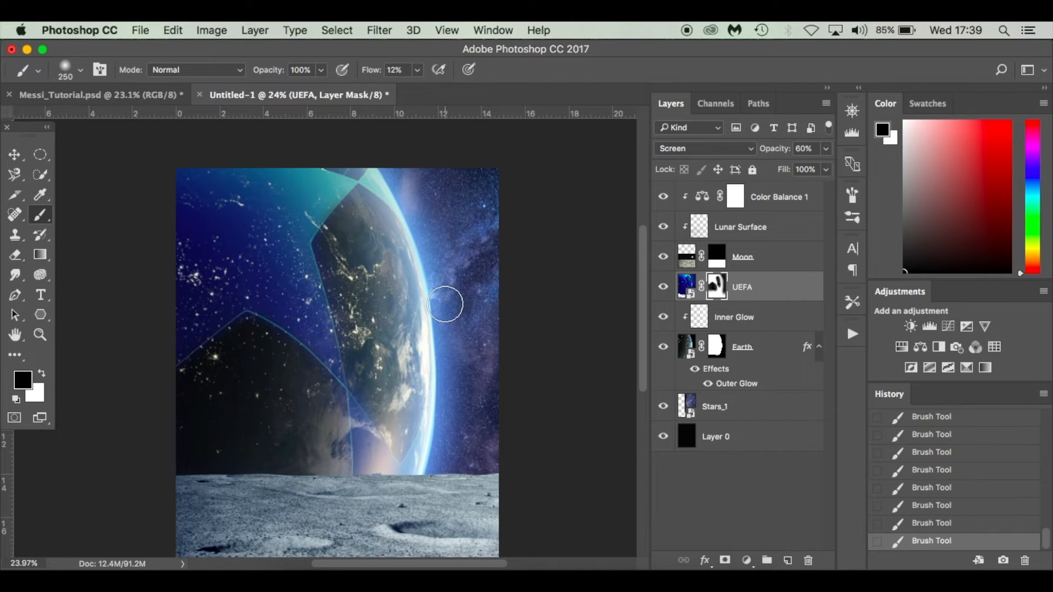
Compare the Earth with the UEFA layer hidden and shown to judge the masked blend
{"action": "scroll", "coordinate": [445, 305], "scroll_direction": "down", "scroll_amount": 5}
{"action": "scroll", "coordinate": [446, 304], "scroll_direction": "left", "scroll_amount": 4}
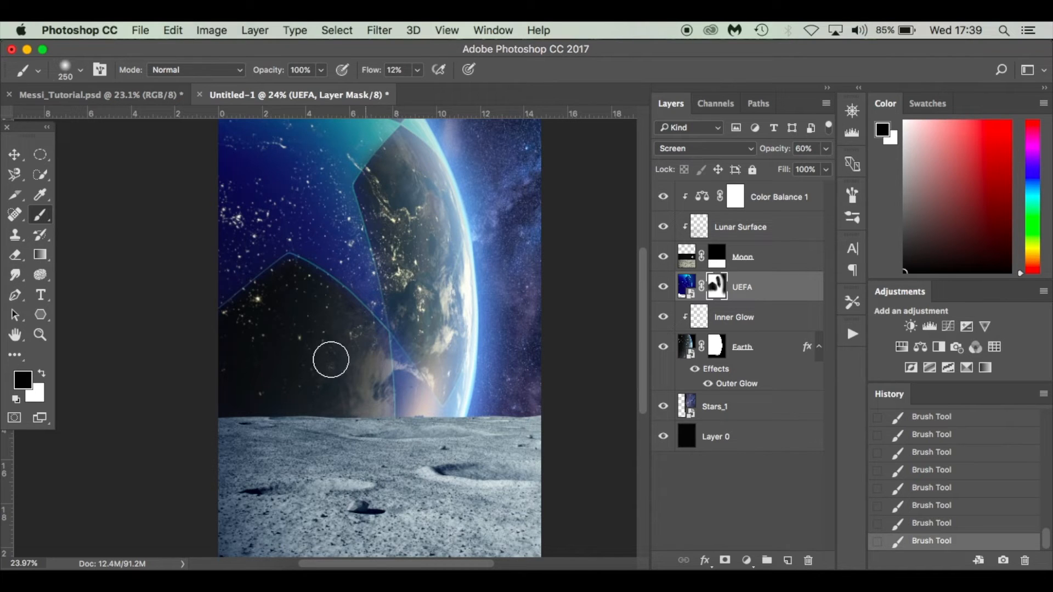
{"action": "scroll", "coordinate": [448, 327], "scroll_direction": "up", "scroll_amount": 5}
{"action": "left_click", "coordinate": [664, 288]}
{"action": "left_click", "coordinate": [664, 288]}
{"action": "left_click", "coordinate": [663, 288]}
{"action": "left_click", "coordinate": [662, 288]}
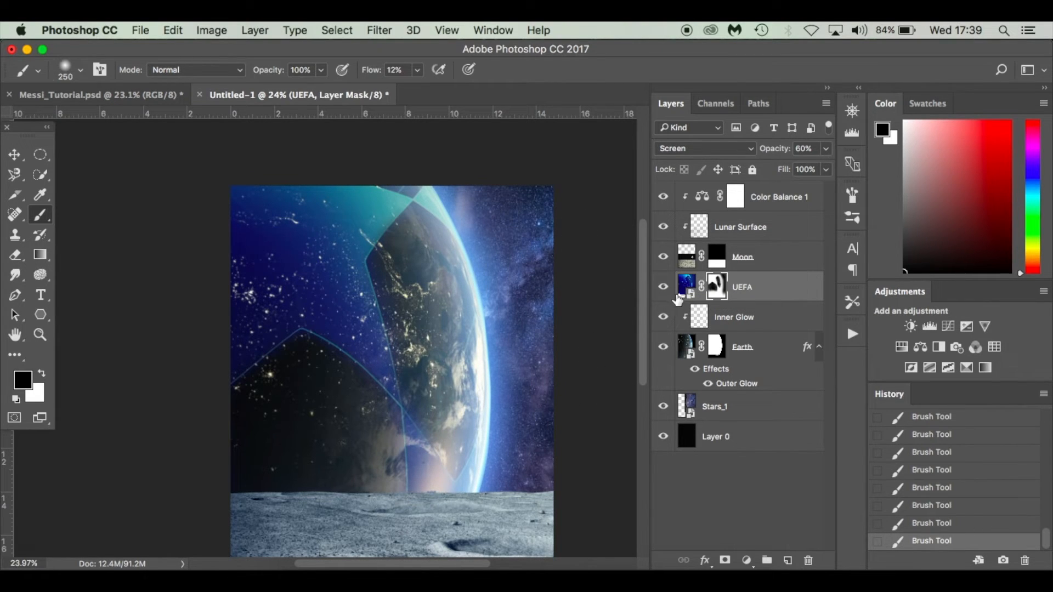
{"action": "left_click", "coordinate": [663, 290]}
{"action": "left_click", "coordinate": [662, 290]}
Try higher opacities up to 100% on the UEFA layer and return it to 60%
{"action": "left_click", "coordinate": [825, 149]}
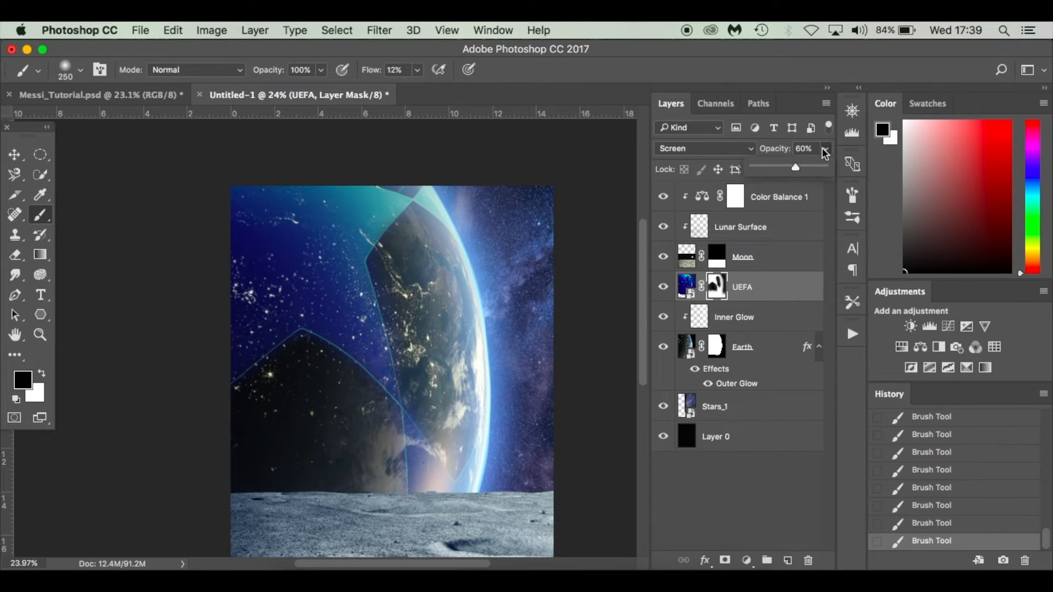
{"action": "left_click_drag", "start_coordinate": [796, 169], "coordinate": [790, 171]}
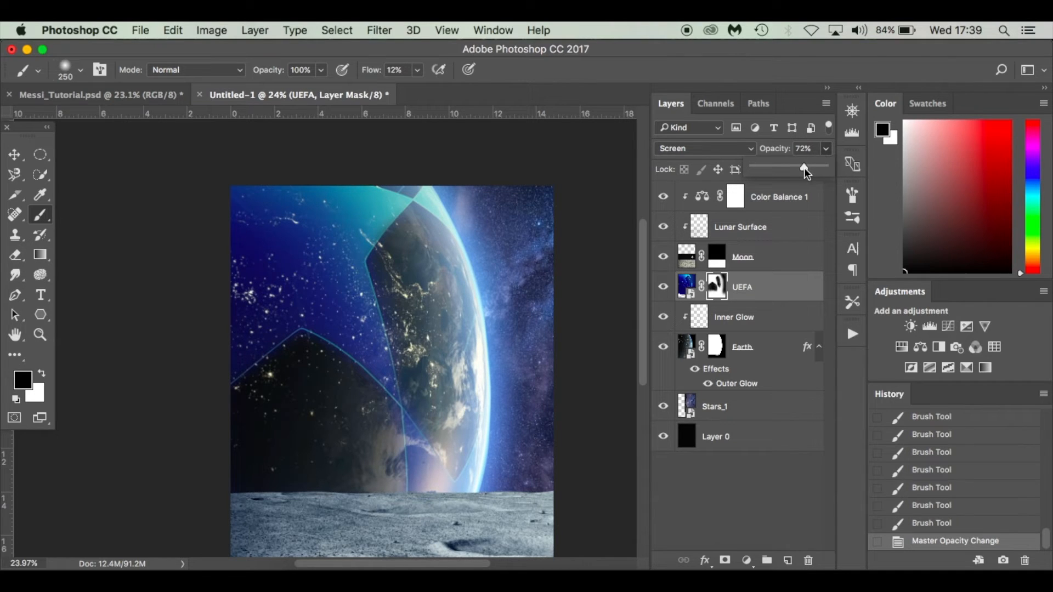
{"action": "left_click_drag", "start_coordinate": [820, 170], "coordinate": [821, 170]}
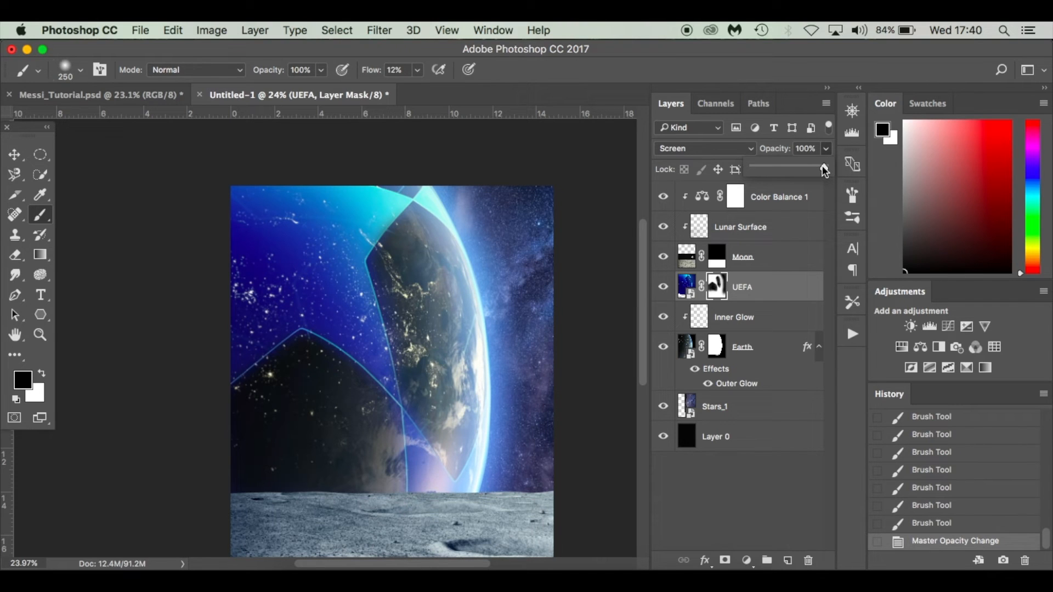
{"action": "left_click_drag", "start_coordinate": [804, 170], "coordinate": [798, 171]}
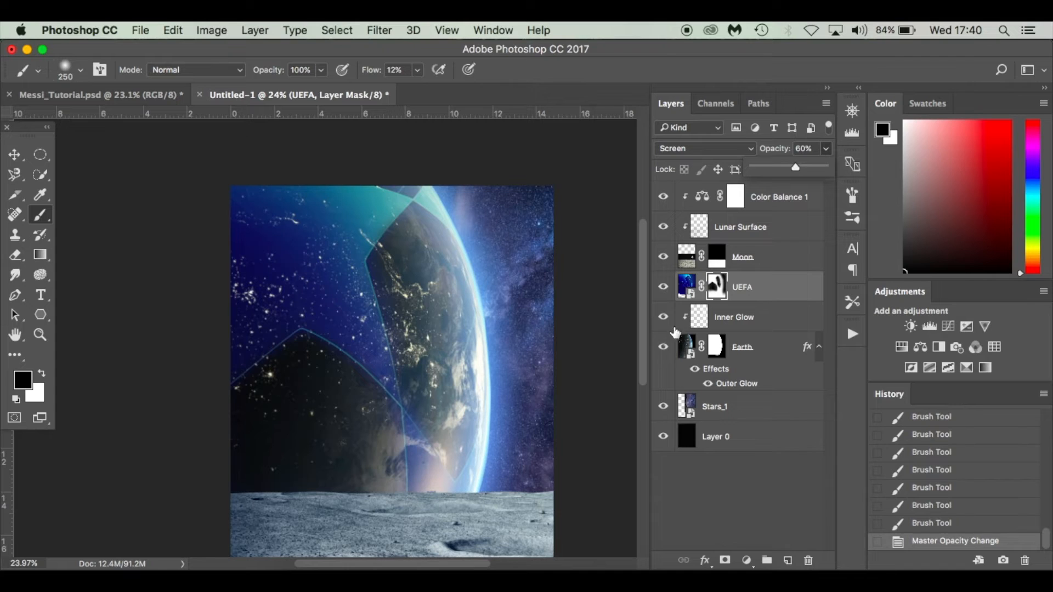
Compare the whole poster with the Earth's Inner Glow layer hidden and shown
{"action": "scroll", "coordinate": [620, 328], "scroll_direction": "down", "scroll_amount": 2}
{"action": "key", "text": "v"}
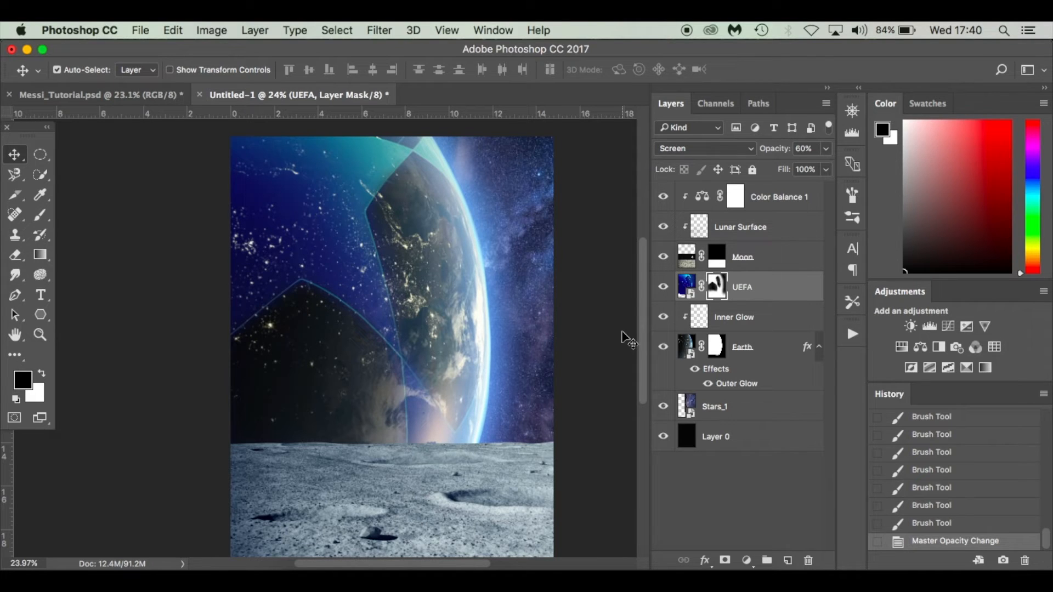
{"action": "key", "text": "super+0"}
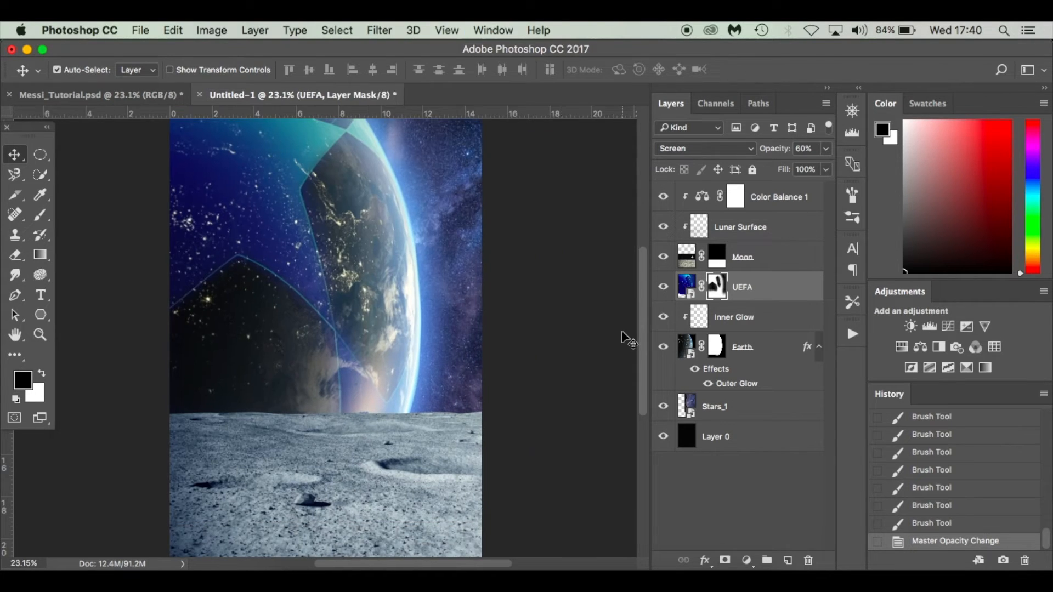
{"action": "left_click", "coordinate": [662, 318]}
{"action": "left_click", "coordinate": [663, 318]}
Set the midtones Cyan–Red value of the moon's Color Balance 1 adjustment to -20
{"action": "left_click", "coordinate": [702, 199]}
{"action": "double_click", "coordinate": [701, 200]}
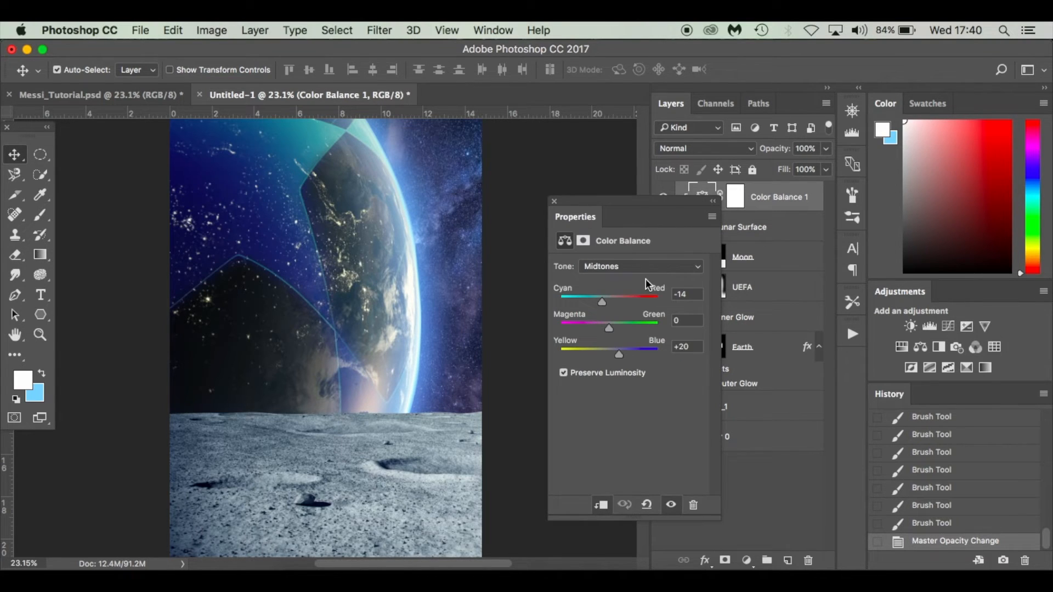
{"action": "left_click_drag", "start_coordinate": [600, 300], "coordinate": [597, 301]}
{"action": "mouse_move", "coordinate": [620, 354]}
{"action": "left_mouse_down"}
{"action": "mouse_move", "coordinate": [636, 354]}
{"action": "mouse_move", "coordinate": [623, 354]}
{"action": "left_mouse_up"}
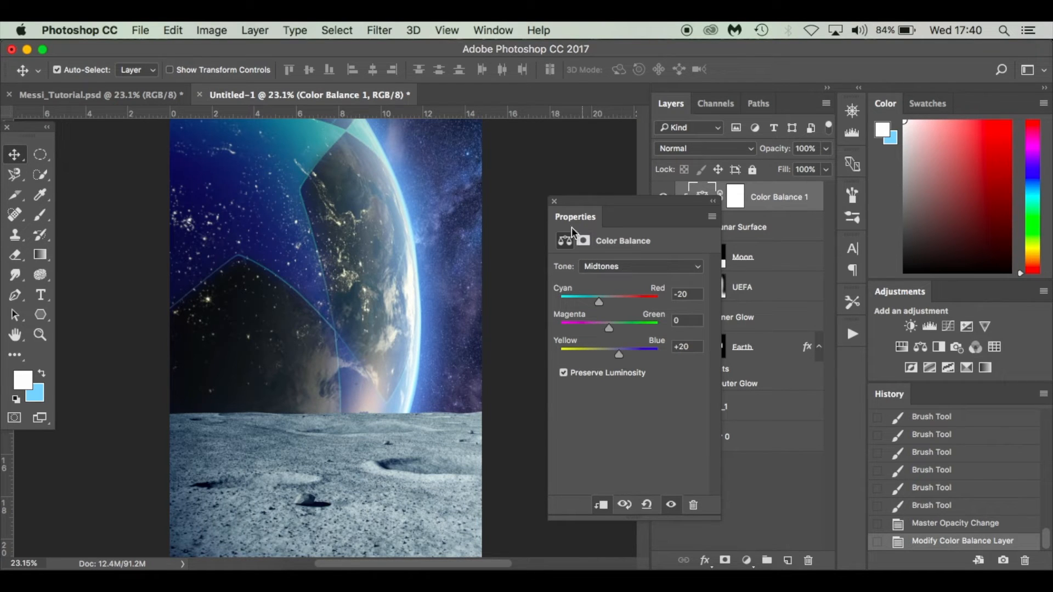
{"action": "left_click", "coordinate": [554, 201]}
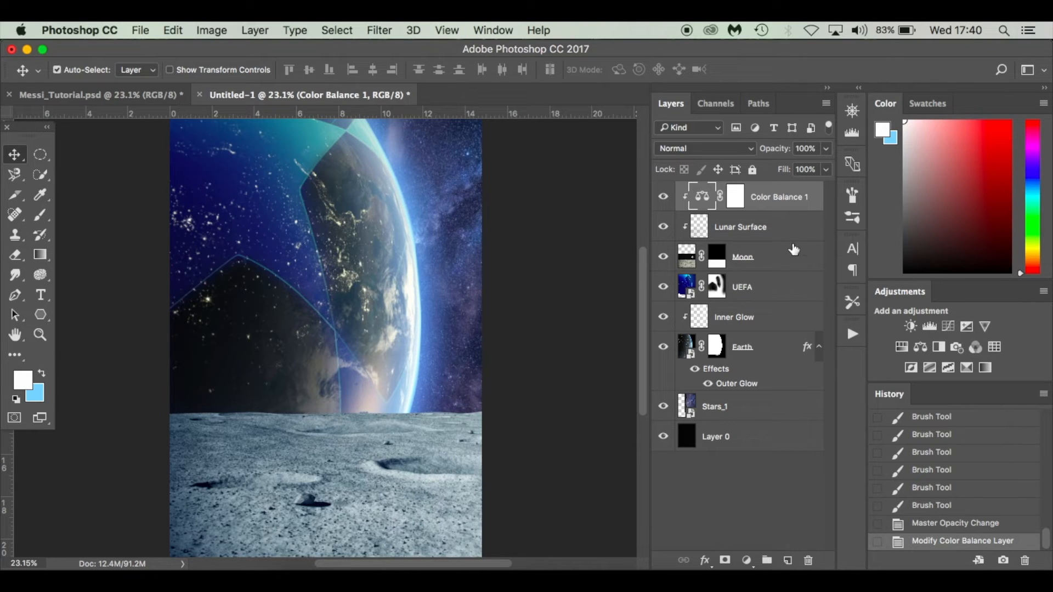
Group all the layers from Color Balance 1 down to Layer 0 and name the group Background
{"action": "scroll", "coordinate": [622, 299], "scroll_direction": "up", "scroll_amount": 2}
{"action": "scroll", "coordinate": [623, 296], "scroll_direction": "down", "scroll_amount": 1}
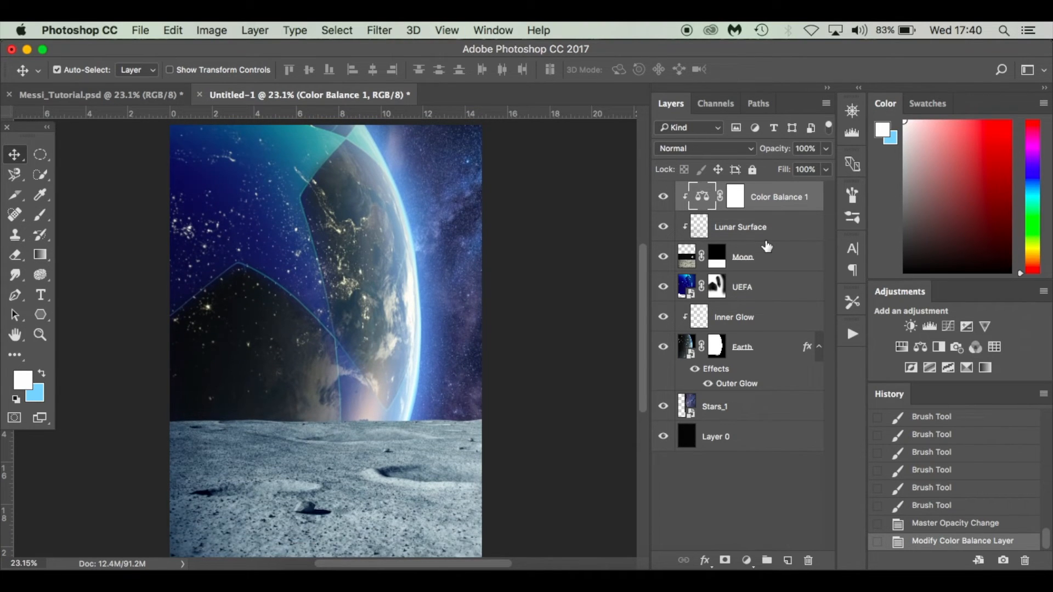
{"action": "left_click", "coordinate": [778, 449], "text": "shift"}
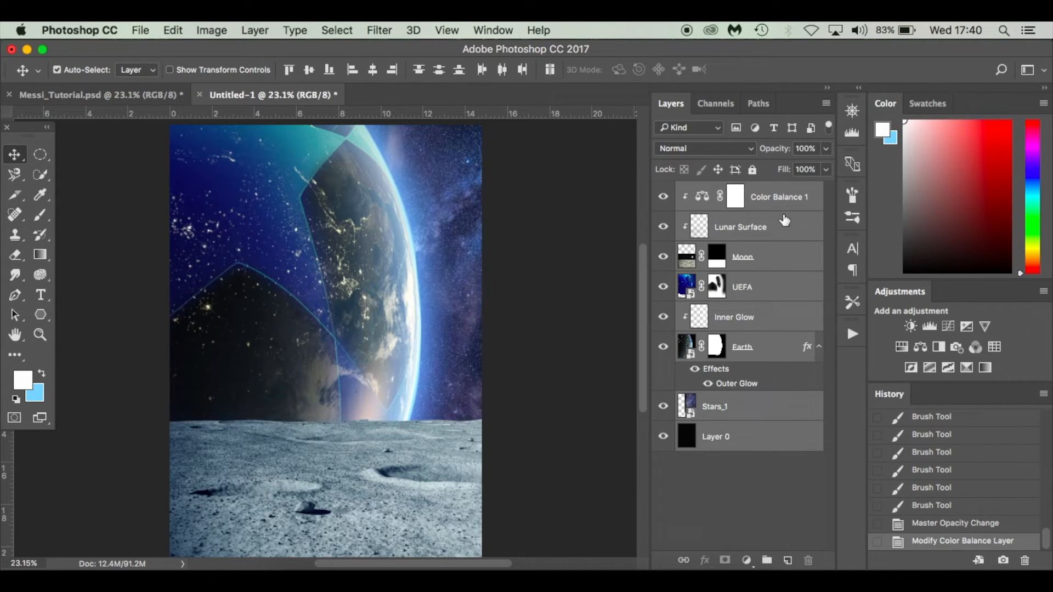
{"action": "key", "text": "super+g"}
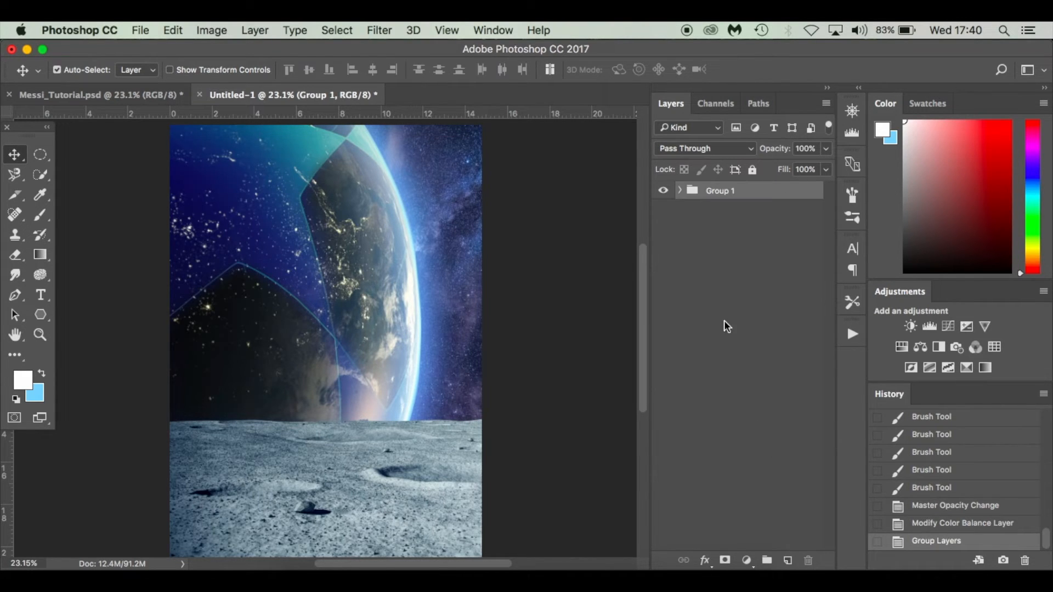
{"action": "double_click", "coordinate": [720, 191]}
{"action": "type", "text": "Background"}
{"action": "key", "text": "Return"}
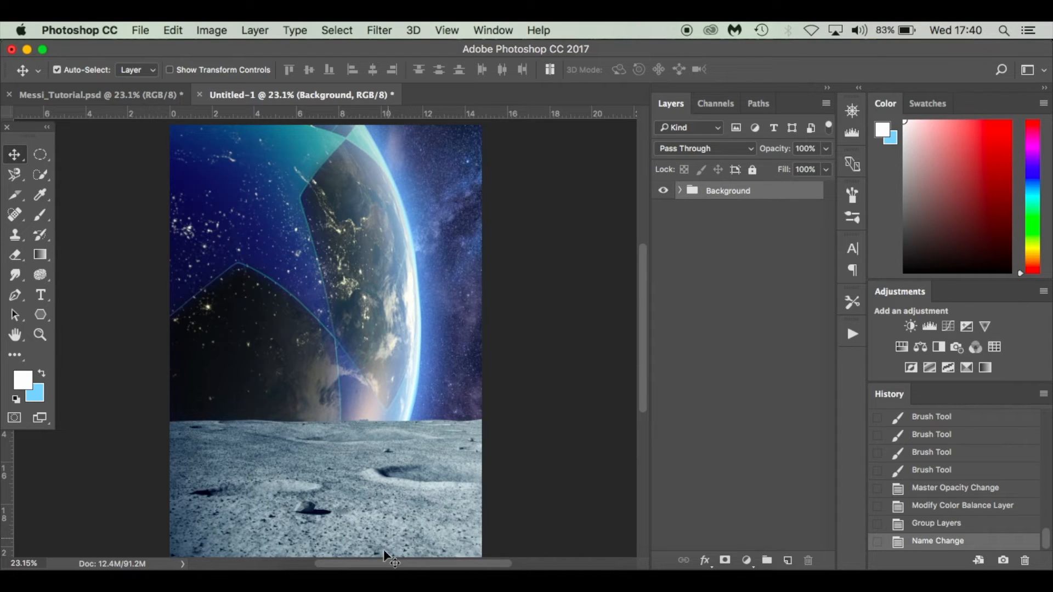
Place the Lionel Messi - FootyRenders cutout above the Background group and scale it to about 18%, standing on the moon ground
{"action": "left_click", "coordinate": [301, 568]}
{"action": "left_click_drag", "start_coordinate": [465, 178], "coordinate": [332, 460]}
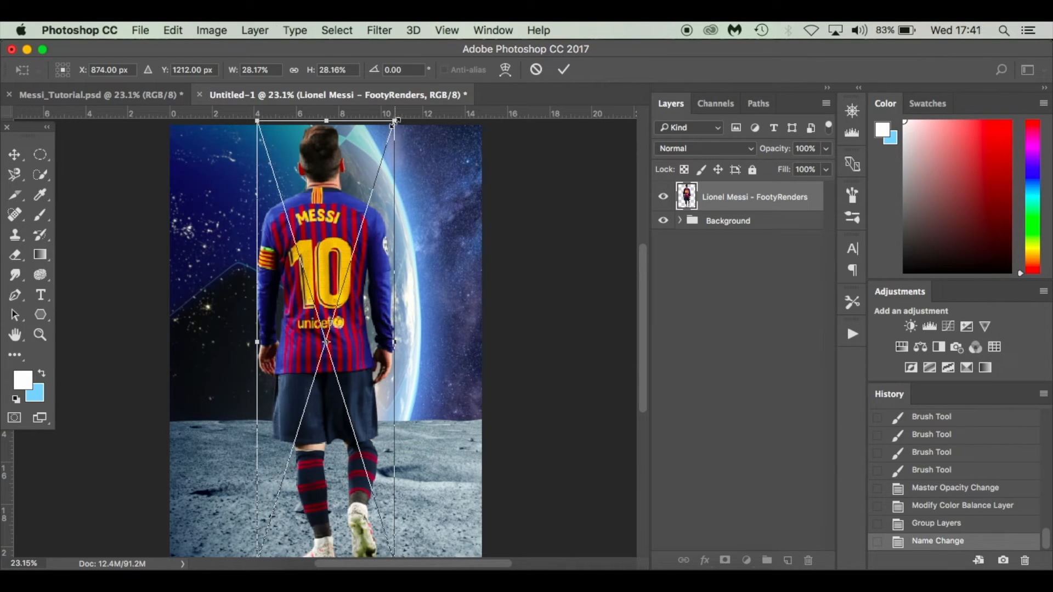
{"action": "left_click_drag", "start_coordinate": [391, 132], "coordinate": [362, 201]}
{"action": "left_click_drag", "start_coordinate": [326, 269], "coordinate": [332, 312]}
{"action": "scroll", "coordinate": [332, 312], "scroll_direction": "down", "scroll_amount": 3}
{"action": "scroll", "coordinate": [362, 269], "scroll_direction": "up", "scroll_amount": 2}
{"action": "left_click_drag", "start_coordinate": [363, 270], "coordinate": [371, 263]}
{"action": "scroll", "coordinate": [374, 255], "scroll_direction": "up", "scroll_amount": 1}
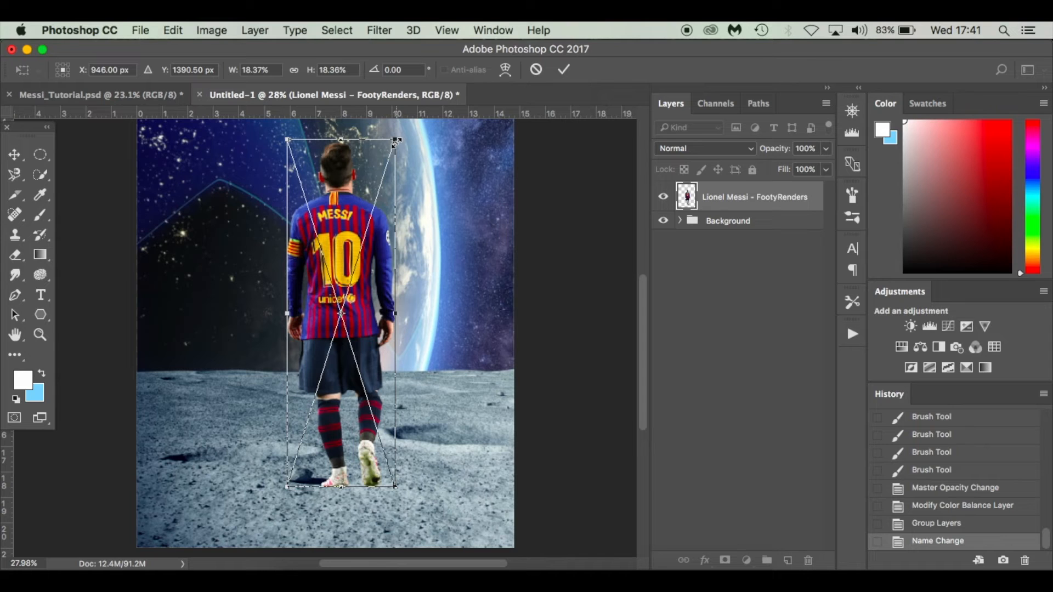
Reduce the Messi cutout to about 17% and place it right of the dark rock, in front of the Earth's glowing edge
{"action": "left_click_drag", "start_coordinate": [396, 142], "coordinate": [390, 153]}
{"action": "left_click_drag", "start_coordinate": [357, 255], "coordinate": [393, 267]}
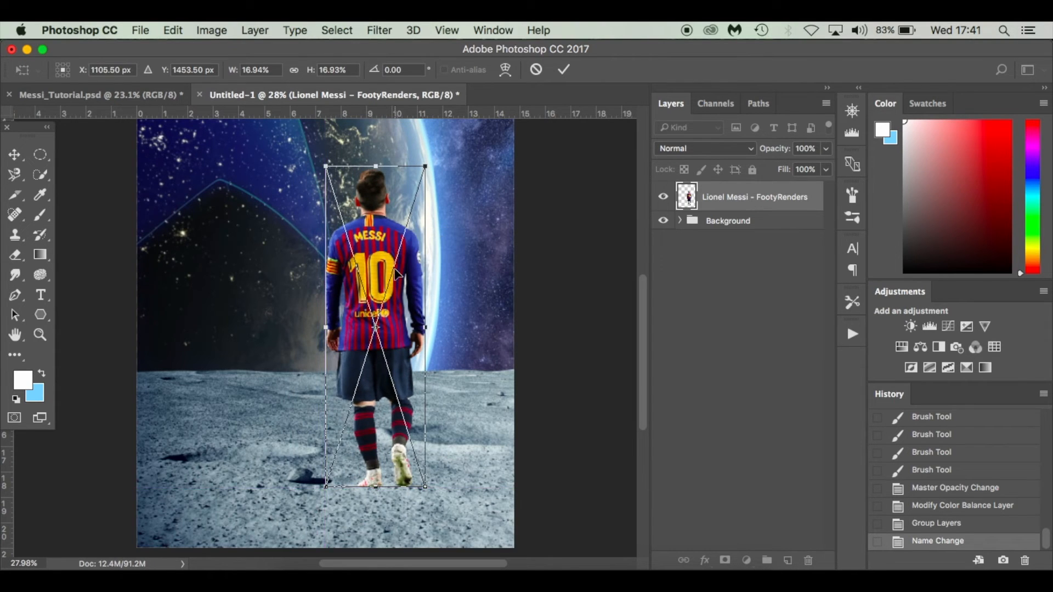
{"action": "key", "text": "Return"}
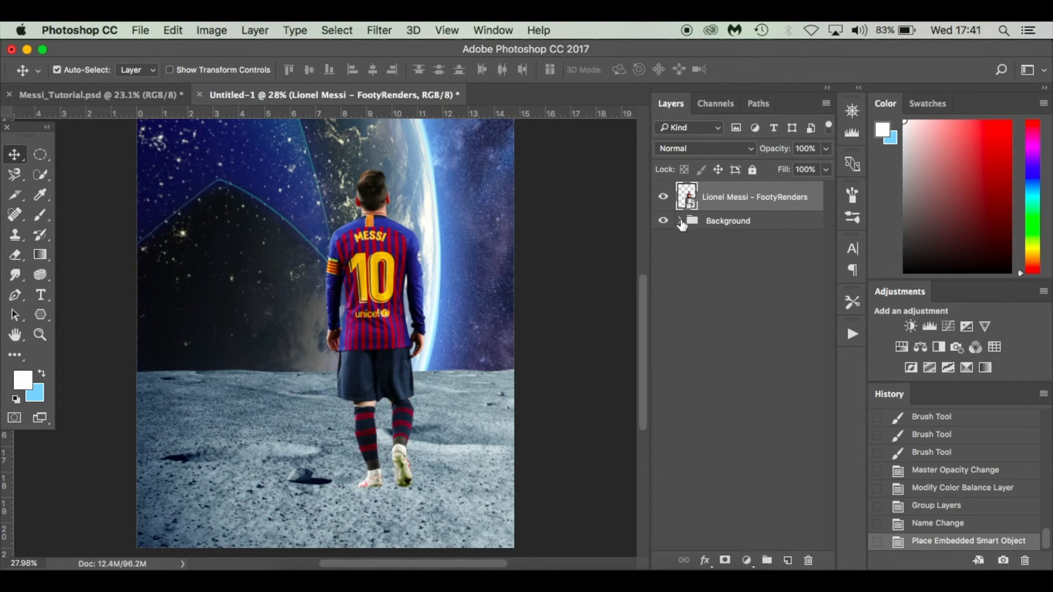
Remove the dark rock beside Messi's feet from the Moon layer with the Spot Healing Brush at 64% roundness, enlarged to 250 px
{"action": "left_click", "coordinate": [680, 221]}
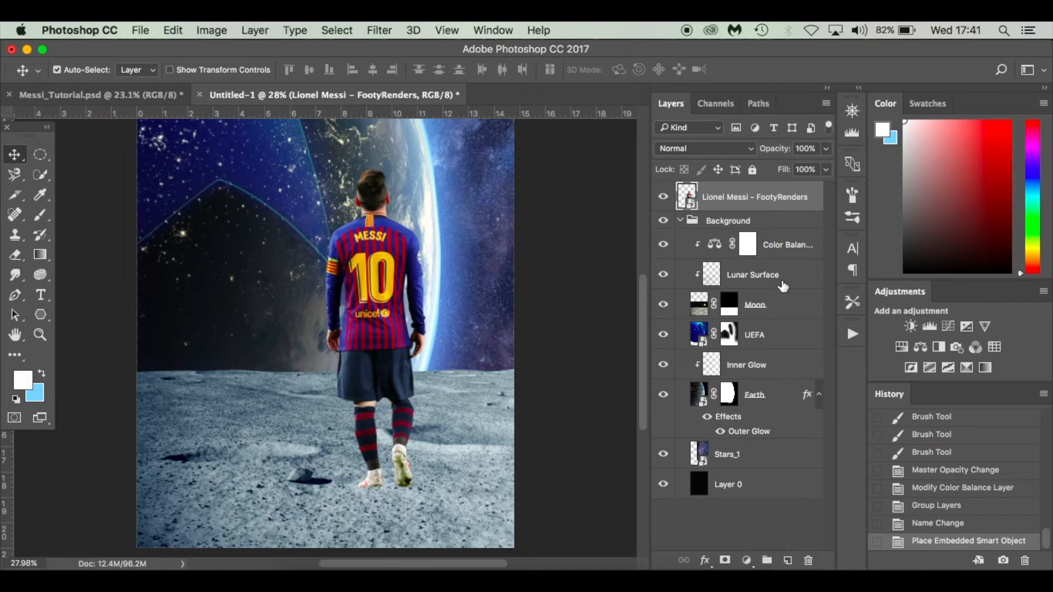
{"action": "left_click", "coordinate": [781, 306]}
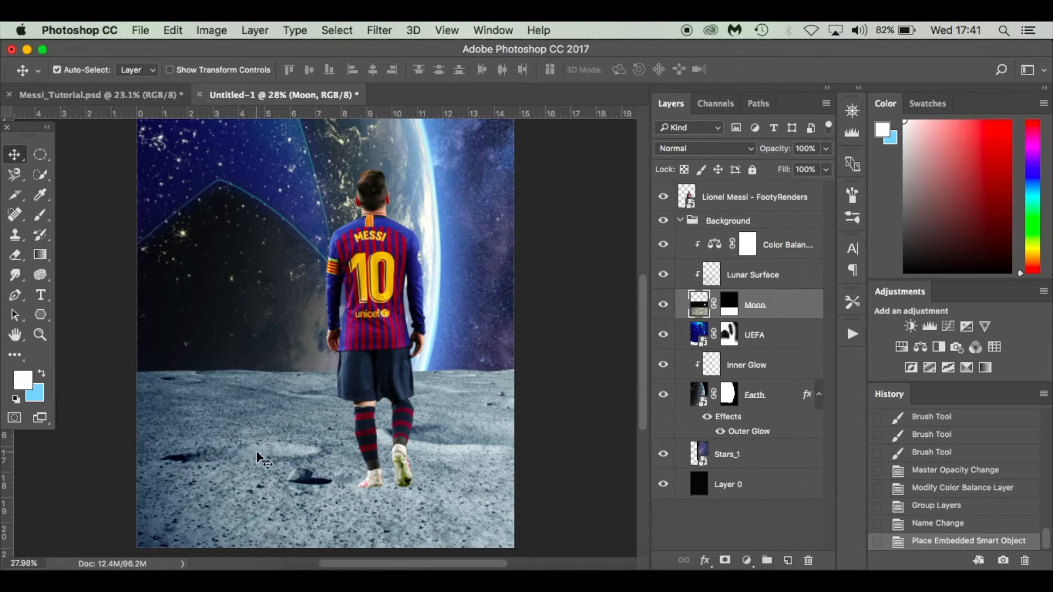
{"action": "left_click", "coordinate": [18, 214]}
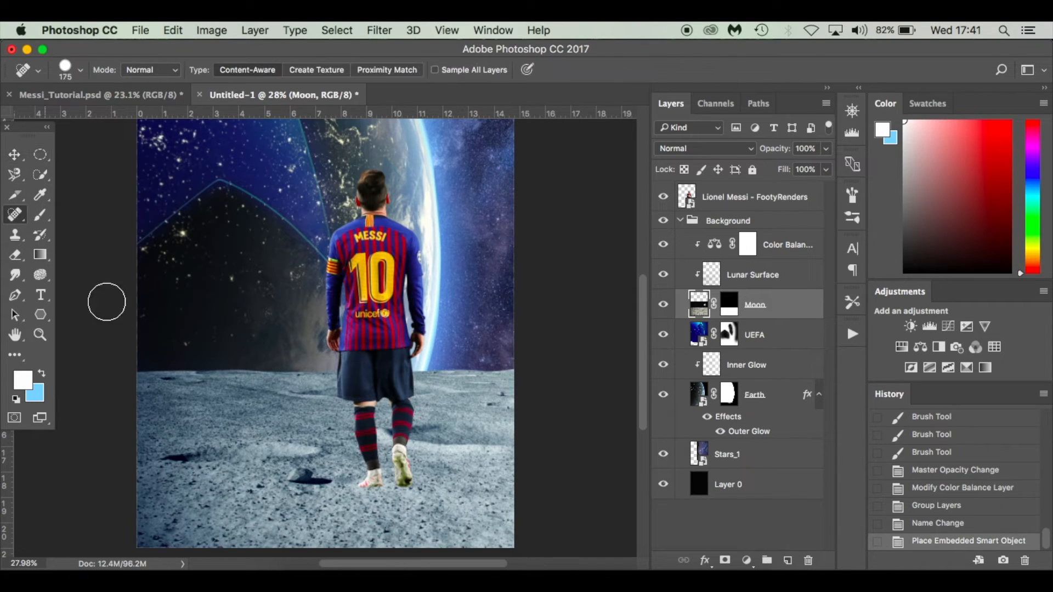
{"action": "right_click", "coordinate": [304, 475]}
{"action": "left_click_drag", "start_coordinate": [350, 486], "coordinate": [349, 492]}
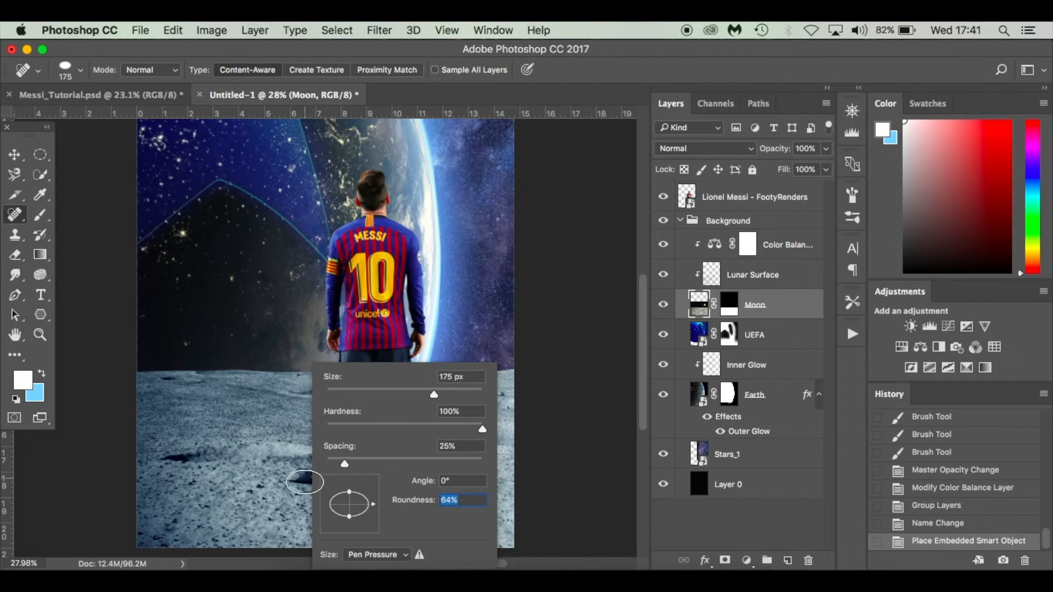
{"action": "left_click", "coordinate": [581, 451]}
{"action": "left_click", "coordinate": [309, 468]}
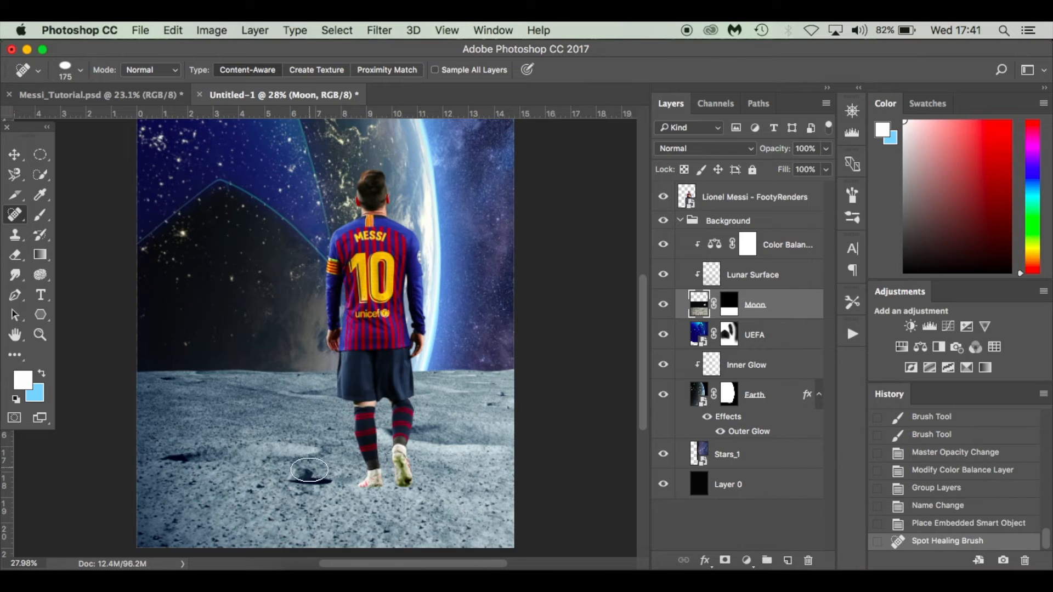
{"action": "key", "text": "bracketright"}
{"action": "key", "text": "bracketright"}
{"action": "left_click", "coordinate": [310, 478]}
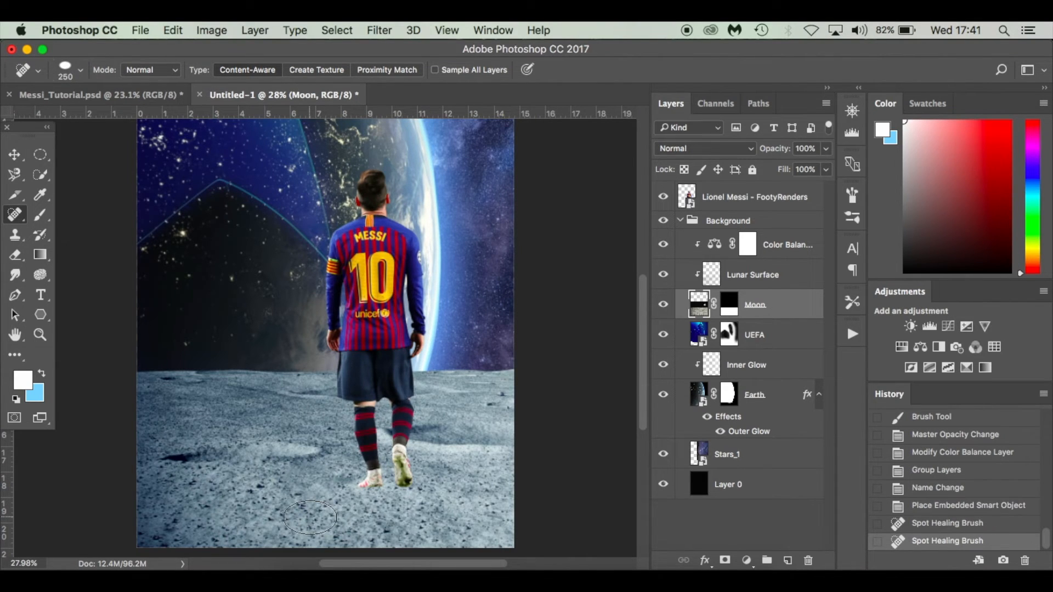
{"action": "key", "text": "v"}
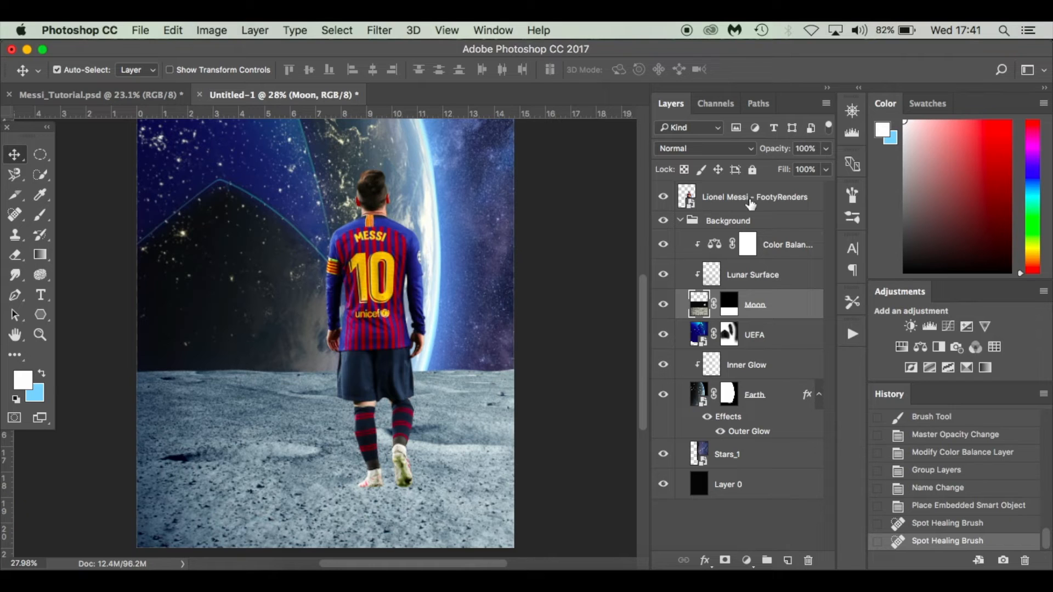
Move the Messi cutout left to about the middle of the poster
{"action": "left_click", "coordinate": [685, 223]}
{"action": "left_click_drag", "start_coordinate": [389, 293], "coordinate": [342, 295]}
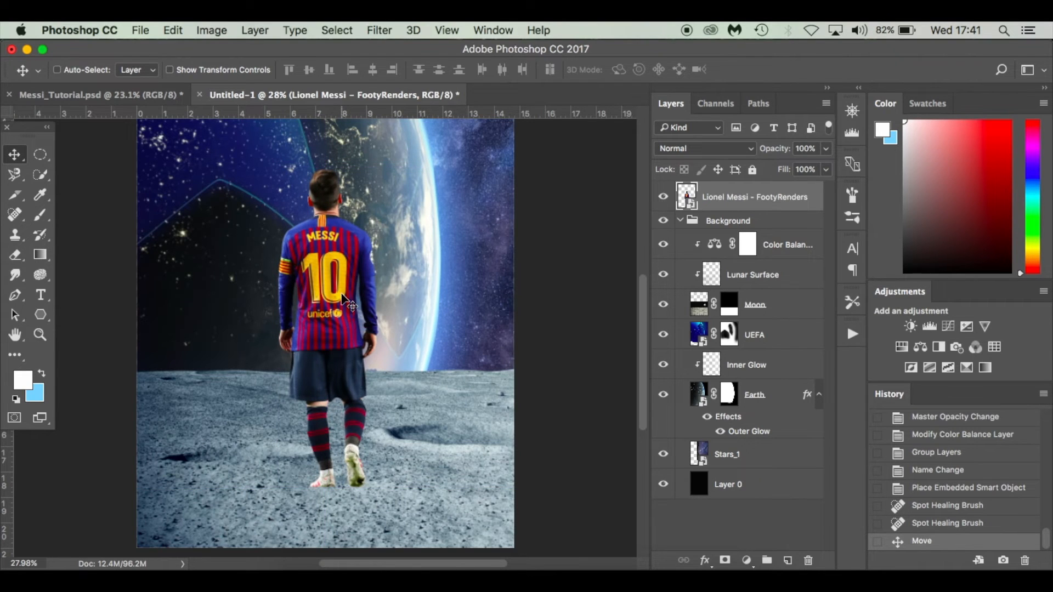
{"action": "key", "text": "super+0"}
{"action": "left_click_drag", "start_coordinate": [343, 308], "coordinate": [342, 312]}
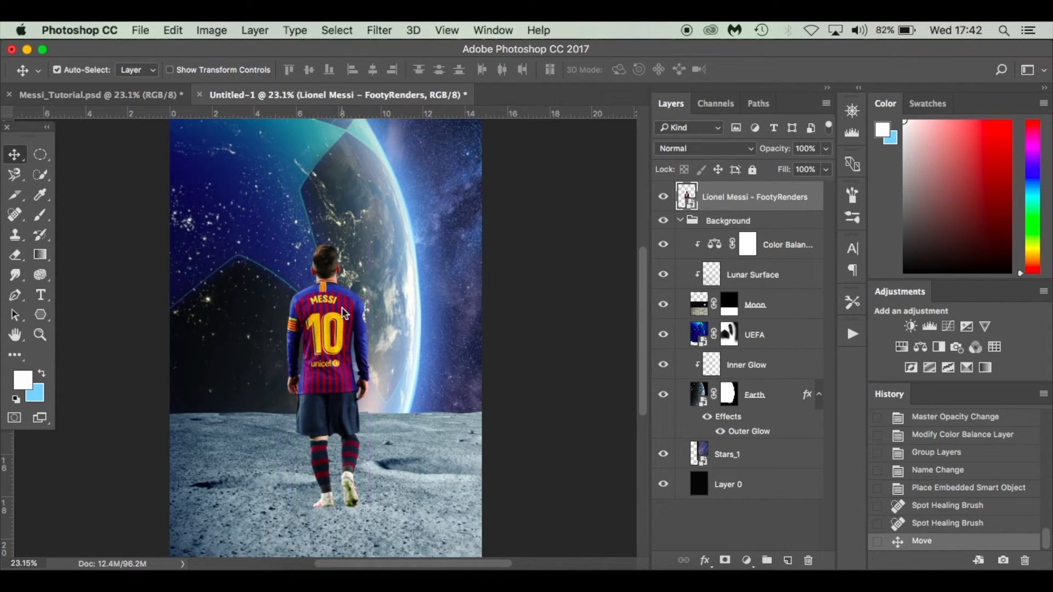
Check the figure's size in Messi_Tutorial.psd and enlarge the Messi cutout slightly in Untitled-1, keeping its feet at the same level
{"action": "left_click", "coordinate": [161, 92]}
{"action": "left_click", "coordinate": [260, 95]}
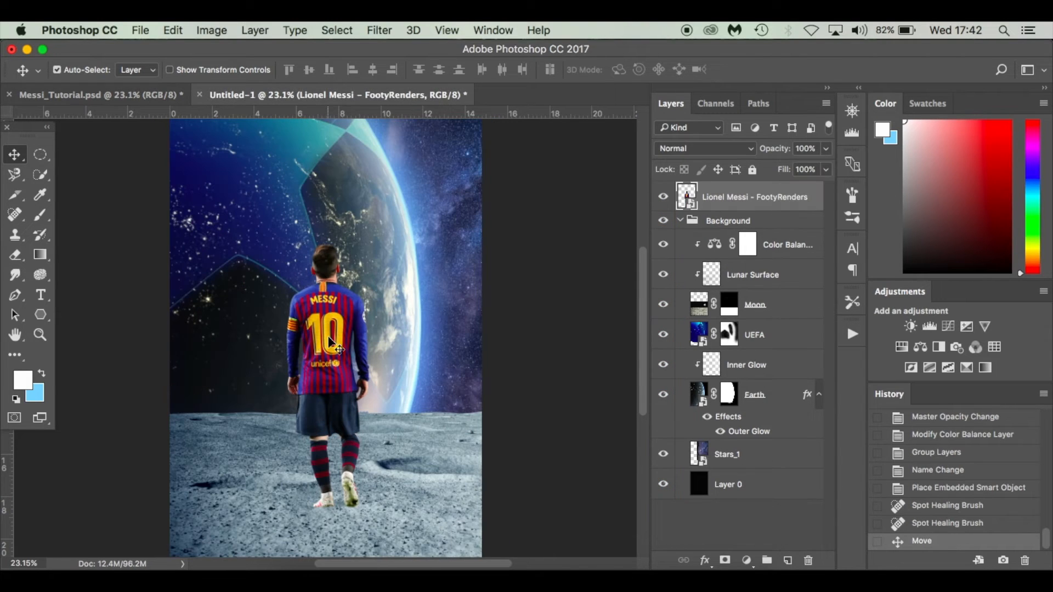
{"action": "key", "text": "ctrl+t"}
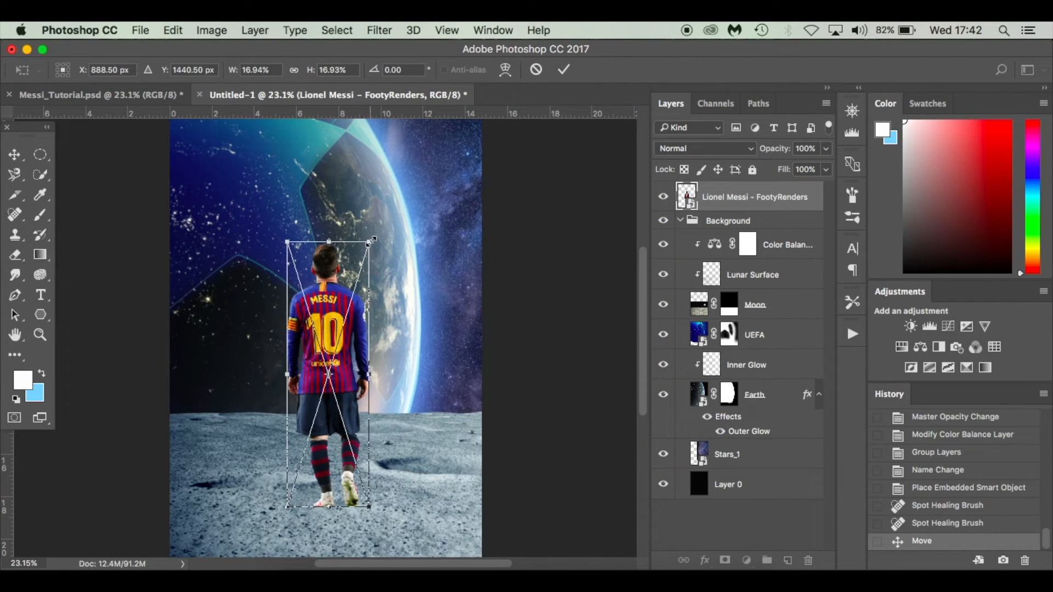
{"action": "left_click_drag", "start_coordinate": [374, 240], "coordinate": [394, 218]}
{"action": "key", "text": "Return"}
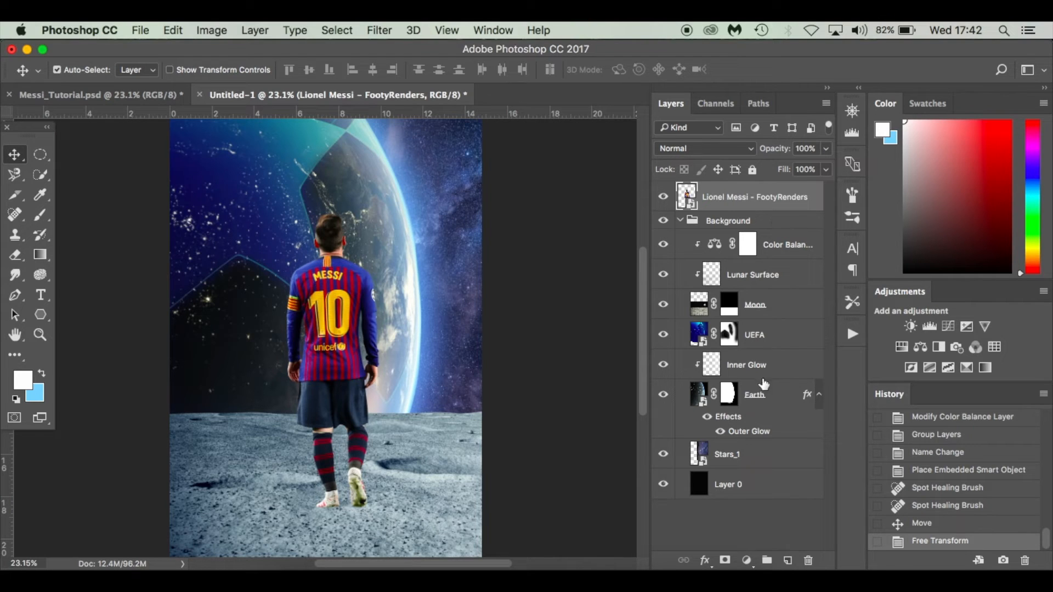
Add a new layer between the Messi cutout and the Background group and name it Shadow
{"action": "left_click", "coordinate": [788, 560]}
{"action": "left_click_drag", "start_coordinate": [765, 205], "coordinate": [766, 236]}
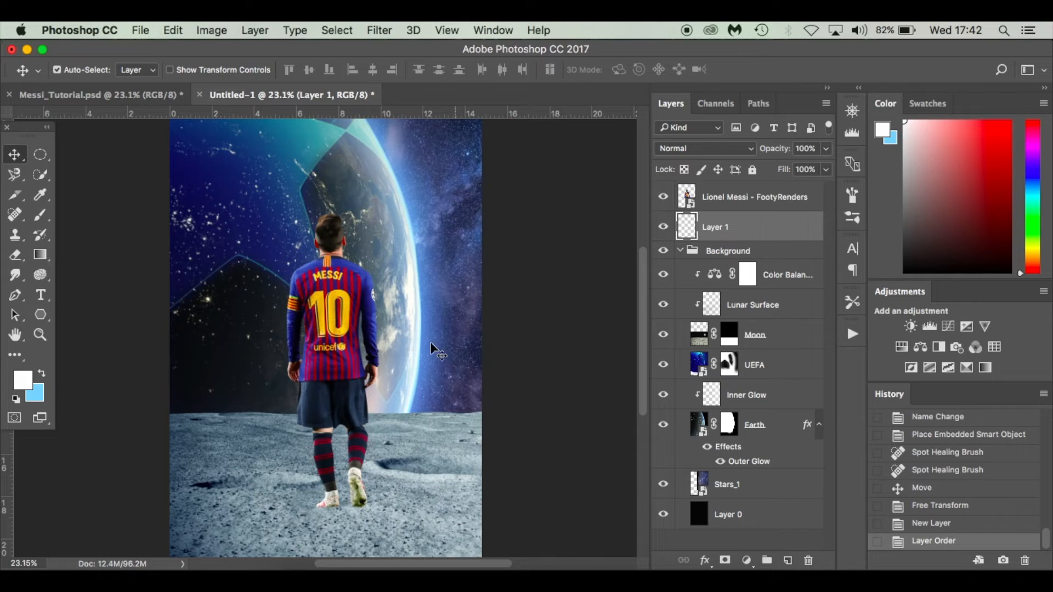
{"action": "double_click", "coordinate": [716, 228]}
{"action": "type", "text": "Shadow"}
{"action": "key", "text": "Return"}
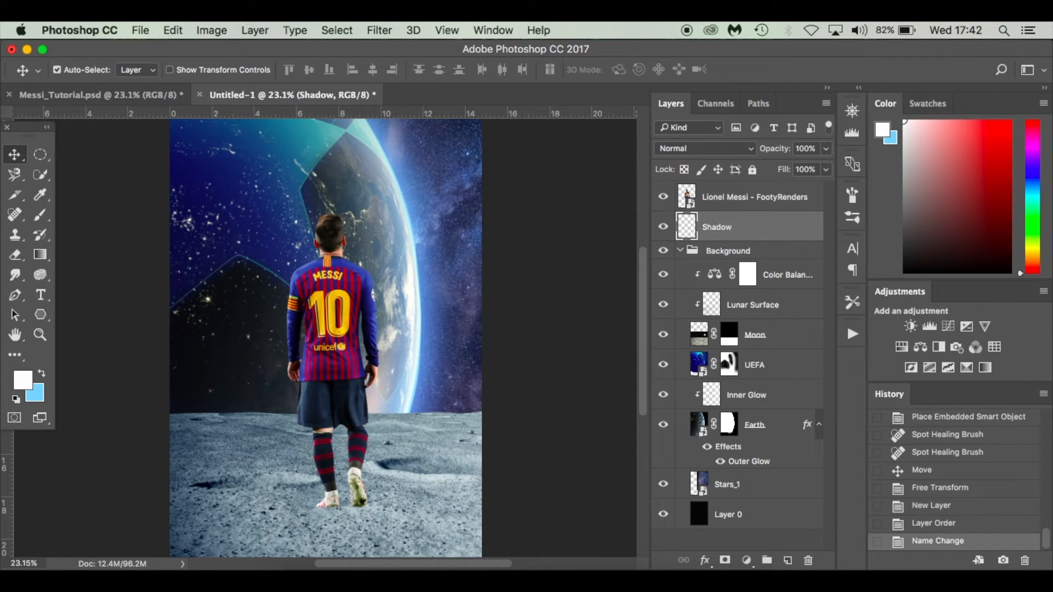
Set the foreground colour to near-black, #010101
{"action": "left_click", "coordinate": [18, 387]}
{"action": "type", "text": "000000"}
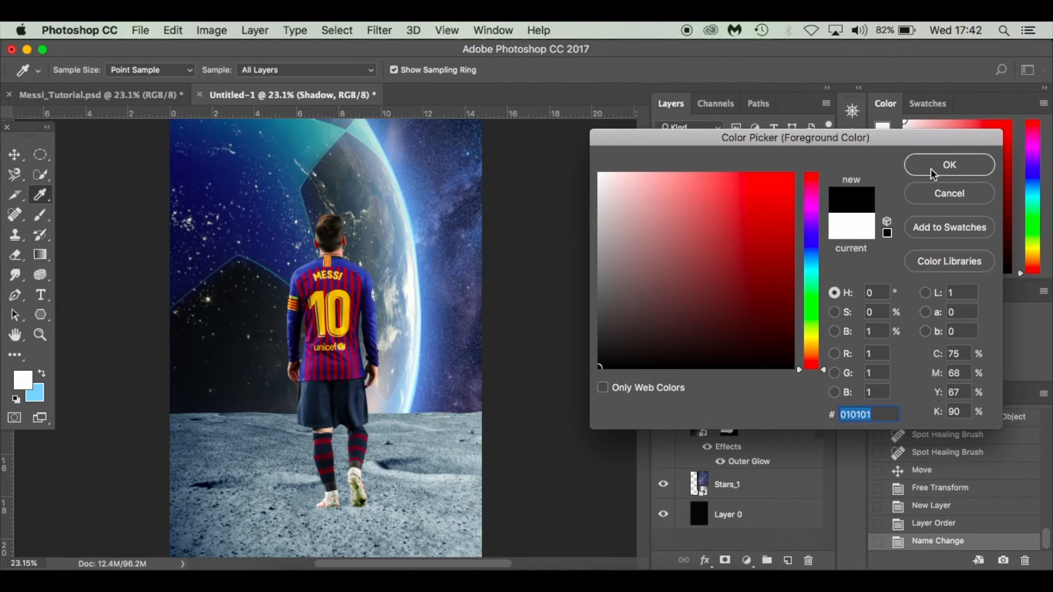
{"action": "left_click", "coordinate": [949, 165]}
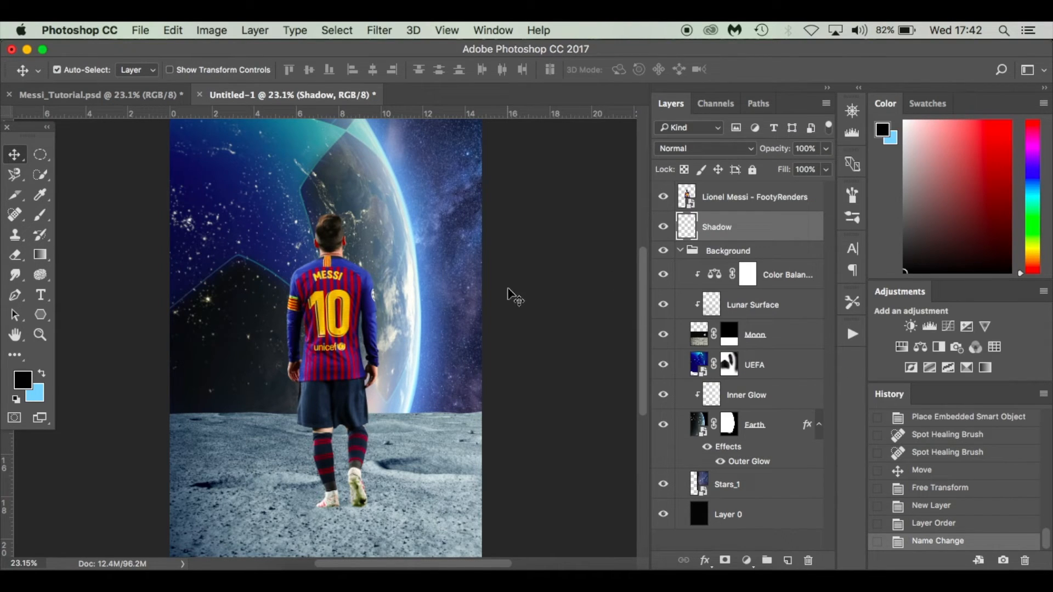
Paint a thin black contact shadow under both boots on the Shadow layer with a 20 px brush at 12% flow
{"action": "key", "text": "b"}
{"action": "scroll", "coordinate": [349, 481], "scroll_direction": "up", "scroll_amount": 2}
{"action": "scroll", "coordinate": [349, 481], "scroll_direction": "up", "scroll_amount": 5}
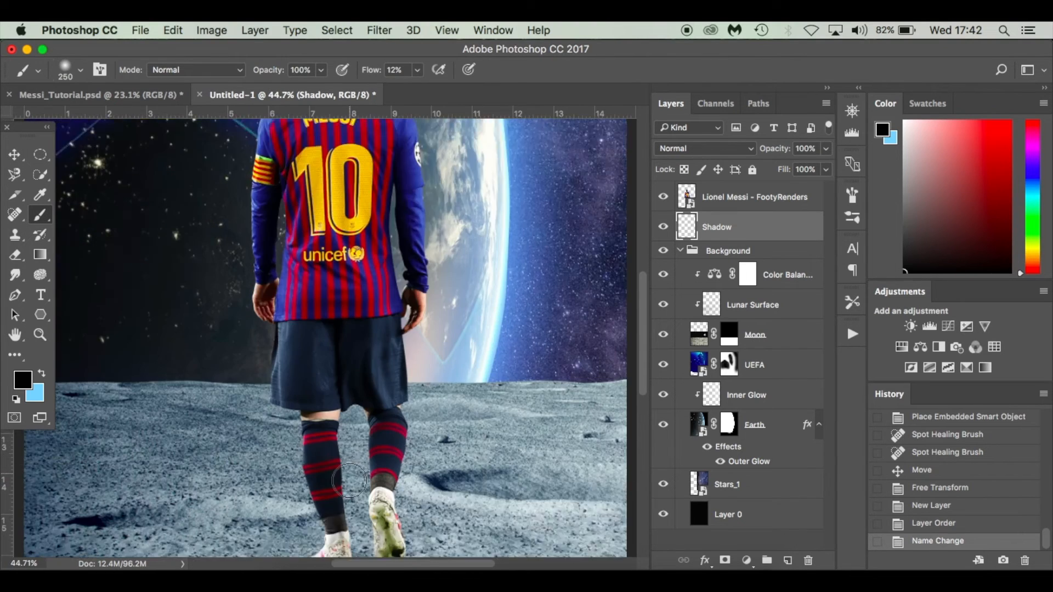
{"action": "scroll", "coordinate": [349, 481], "scroll_direction": "down", "scroll_amount": 2}
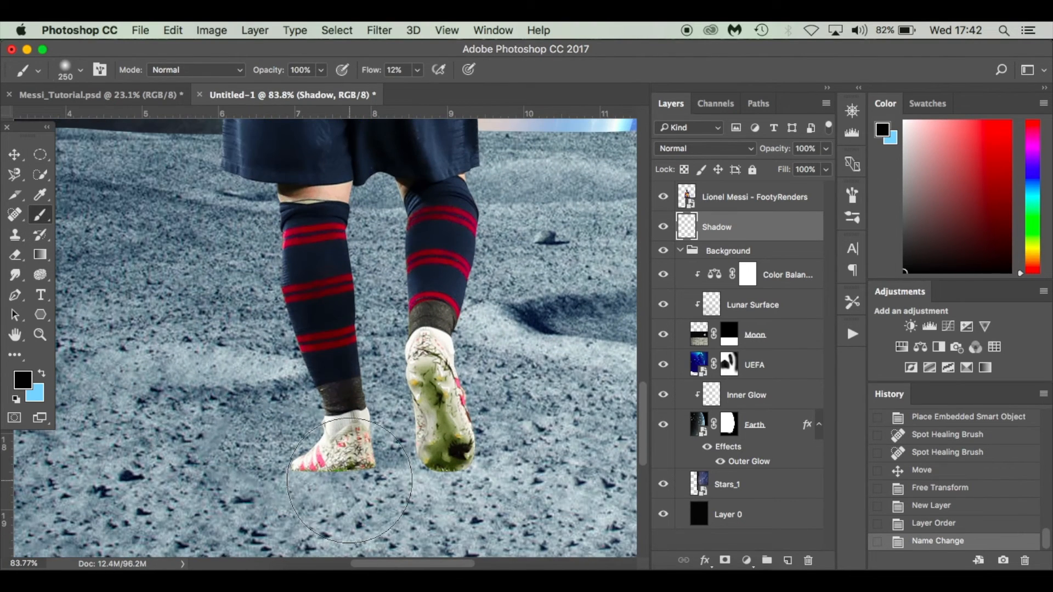
{"action": "key", "text": "bracketleft"}
{"action": "key", "text": "bracketleft"}
{"action": "key", "text": "bracketleft"}
{"action": "key", "text": "bracketleft"}
{"action": "key", "text": "bracketleft"}
{"action": "key", "text": "bracketleft"}
{"action": "key", "text": "bracketleft"}
{"action": "key", "text": "bracketleft"}
{"action": "key", "text": "bracketleft"}
{"action": "key", "text": "bracketleft"}
{"action": "key", "text": "bracketleft"}
{"action": "key", "text": "bracketleft"}
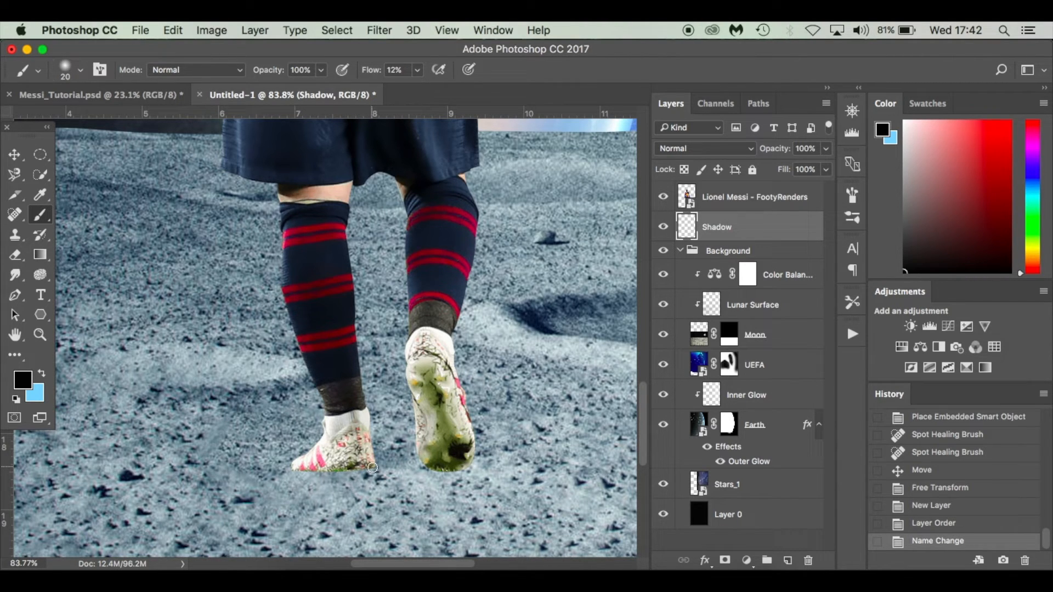
{"action": "mouse_move", "coordinate": [359, 470]}
{"action": "left_mouse_down"}
{"action": "mouse_move", "coordinate": [294, 470]}
{"action": "mouse_move", "coordinate": [371, 470]}
{"action": "mouse_move", "coordinate": [291, 470]}
{"action": "left_mouse_up"}
{"action": "mouse_move", "coordinate": [432, 470]}
{"action": "left_mouse_down"}
{"action": "mouse_move", "coordinate": [462, 470]}
{"action": "mouse_move", "coordinate": [430, 471]}
{"action": "mouse_move", "coordinate": [442, 470]}
{"action": "left_mouse_up"}
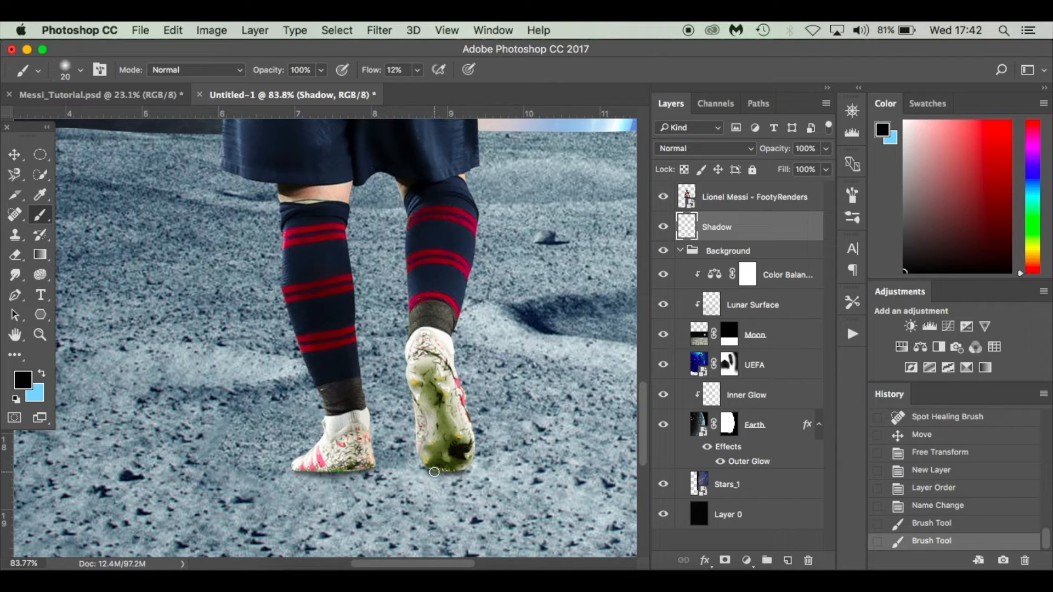
{"action": "mouse_move", "coordinate": [451, 471]}
{"action": "left_mouse_down"}
{"action": "mouse_move", "coordinate": [465, 470]}
{"action": "mouse_move", "coordinate": [445, 471]}
{"action": "left_mouse_up"}
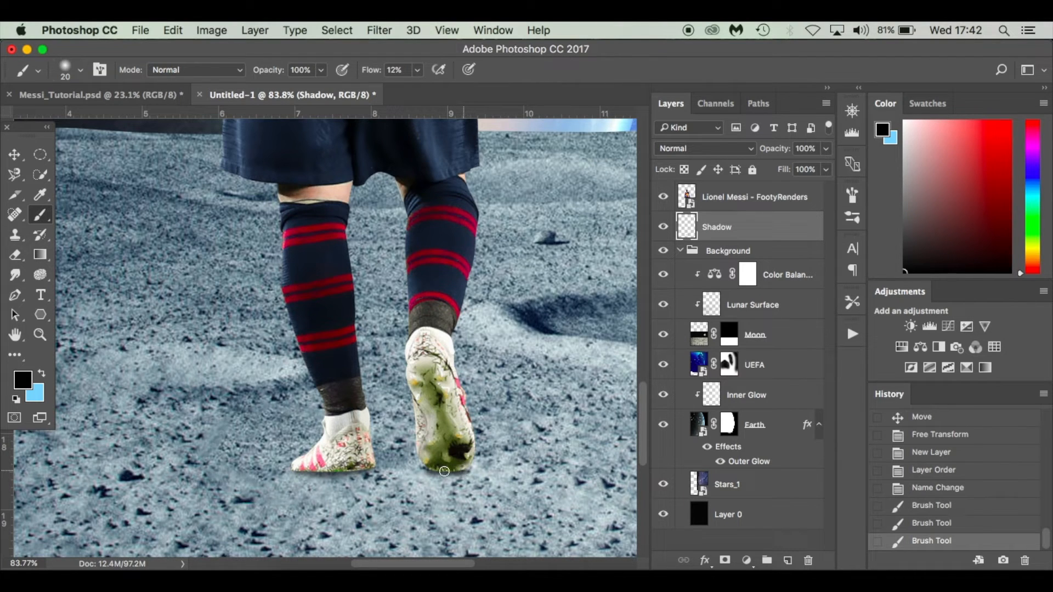
Add a layer mask to the Messi cutout and soften the bottom edges of both boots with a 9 px black brush at 12% flow
{"action": "left_click", "coordinate": [745, 204]}
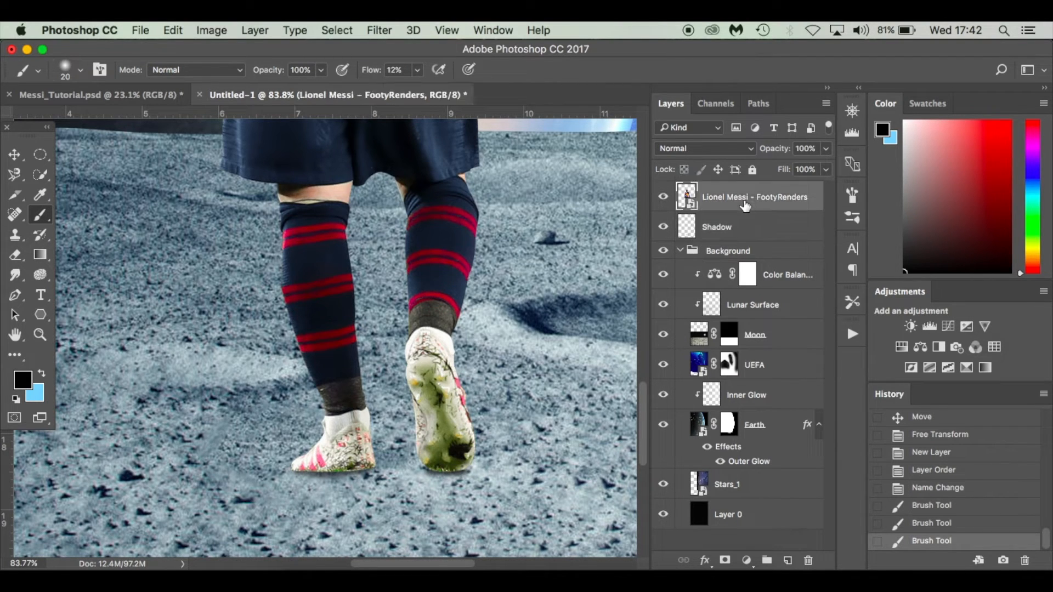
{"action": "left_click", "coordinate": [725, 560]}
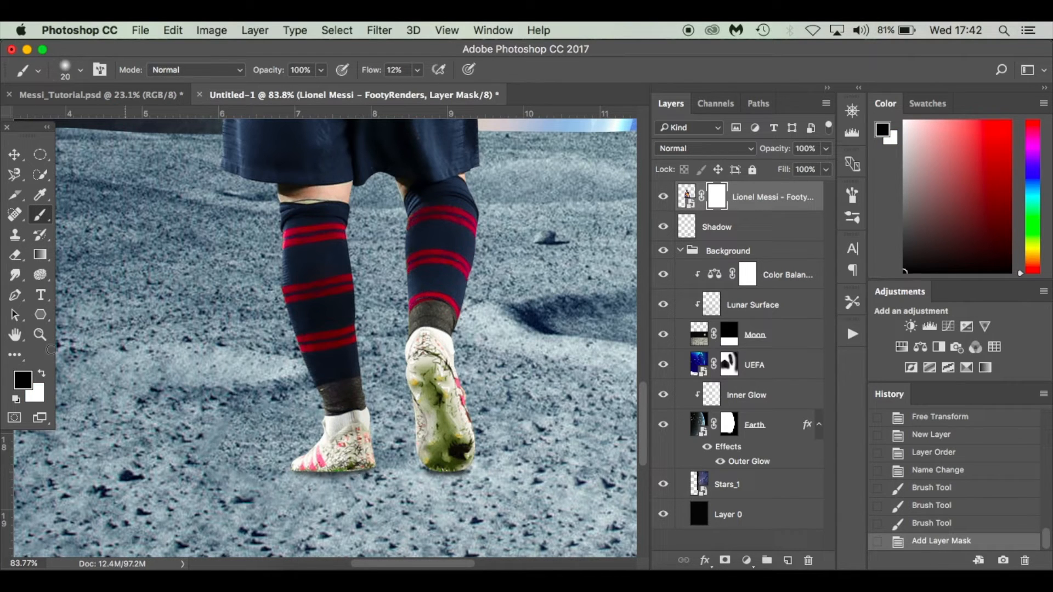
{"action": "scroll", "coordinate": [361, 468], "scroll_direction": "up", "scroll_amount": 2}
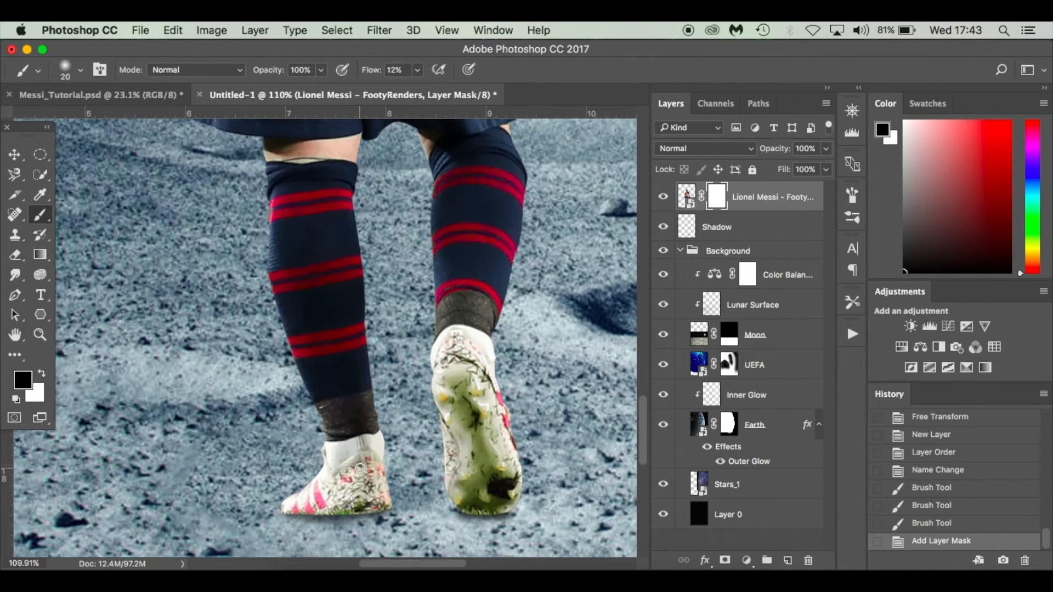
{"action": "key", "text": "bracketleft"}
{"action": "key", "text": "bracketleft"}
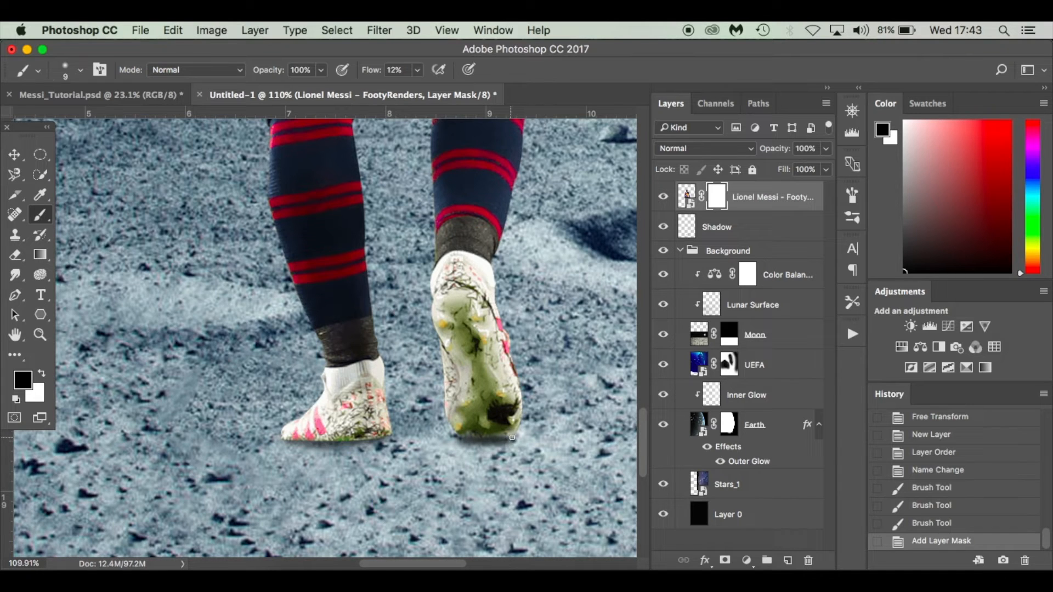
{"action": "left_click_drag", "start_coordinate": [511, 435], "coordinate": [466, 438]}
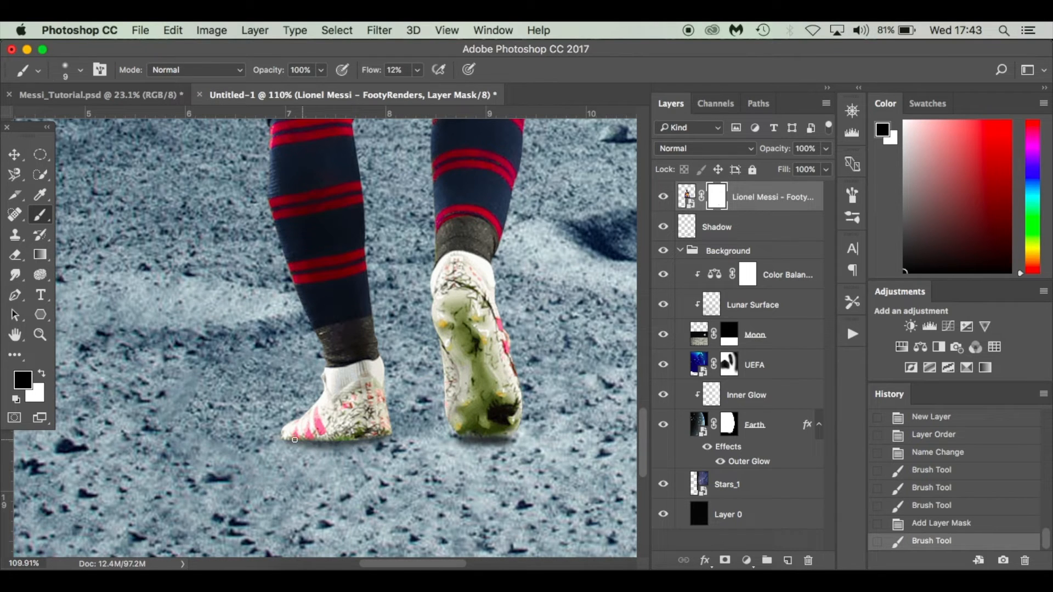
{"action": "left_click_drag", "start_coordinate": [300, 440], "coordinate": [384, 436]}
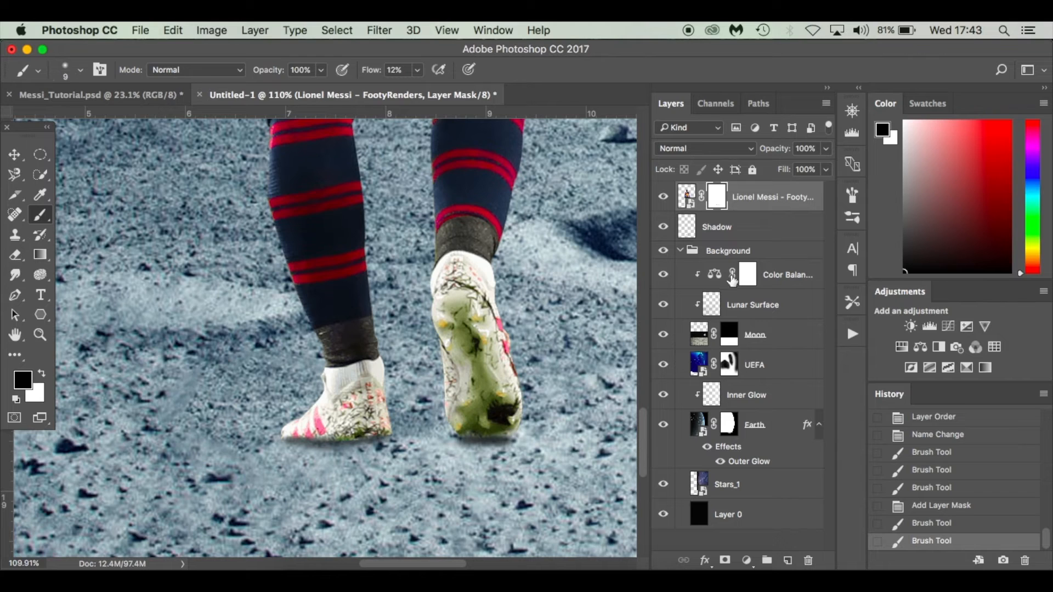
Delete the Shadow layer and add a new empty layer between the Messi cutout and the Background group
{"action": "left_click", "coordinate": [752, 230]}
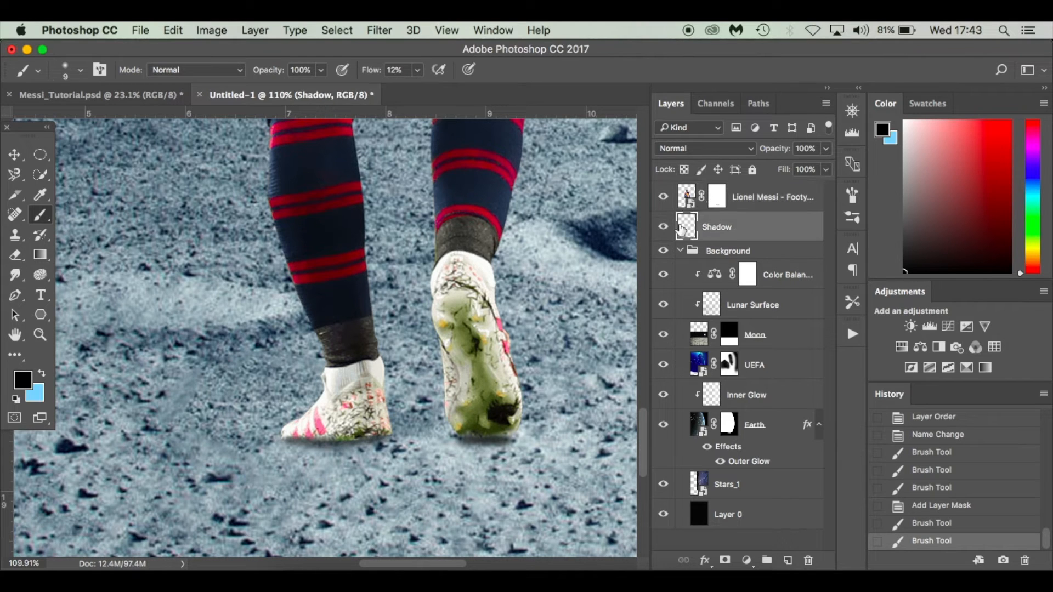
{"action": "left_click_drag", "start_coordinate": [727, 232], "coordinate": [810, 561]}
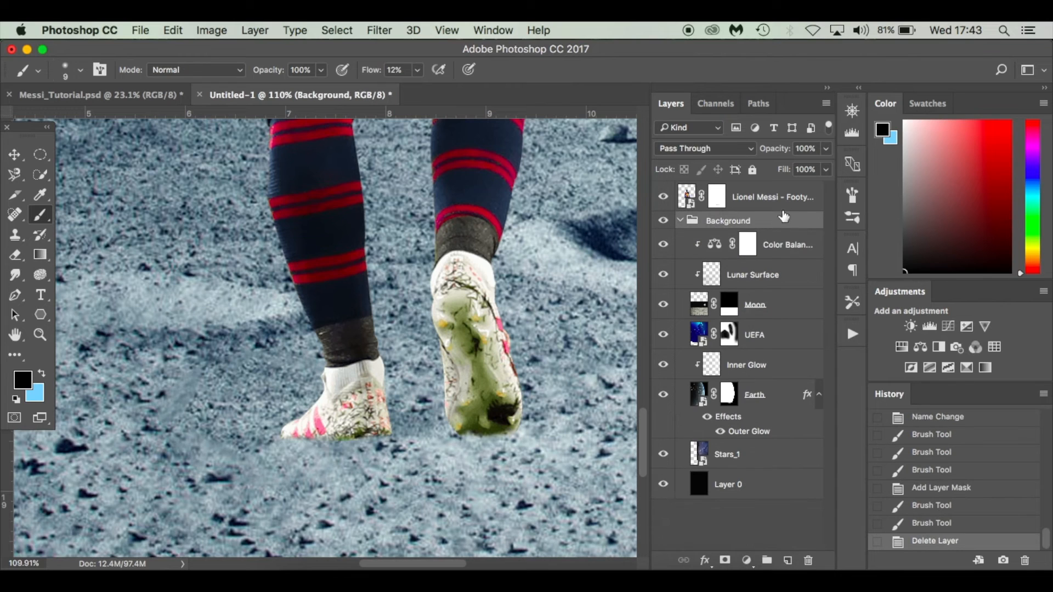
{"action": "left_click", "coordinate": [787, 561]}
{"action": "left_click_drag", "start_coordinate": [762, 245], "coordinate": [762, 217]}
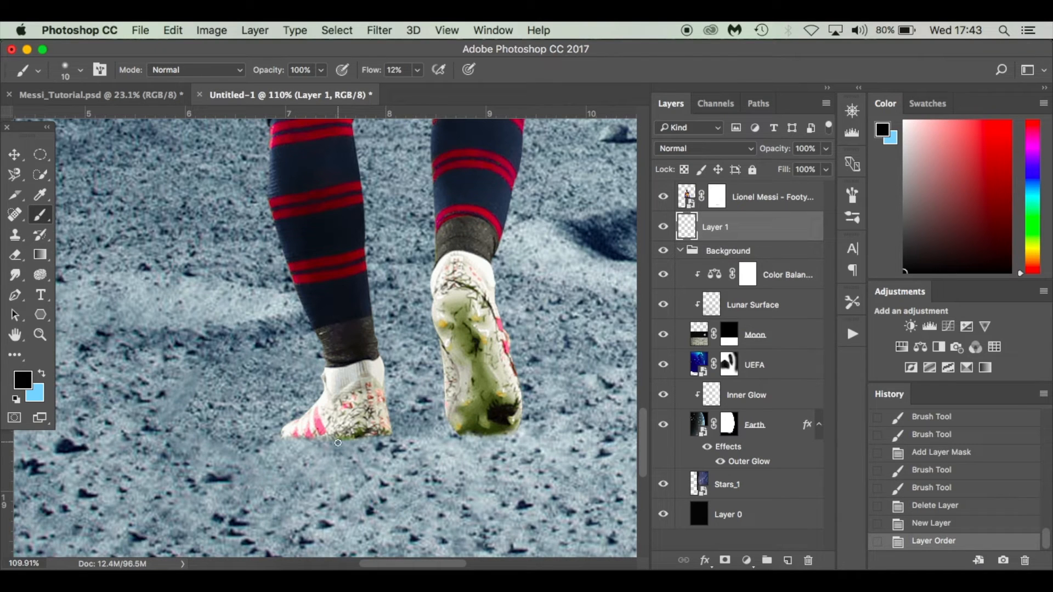
Paint a black contact shadow along the soles of both boots on the new layer with a 15 px brush at 100% flow
{"action": "left_click", "coordinate": [418, 70]}
{"action": "left_click_drag", "start_coordinate": [419, 92], "coordinate": [515, 99]}
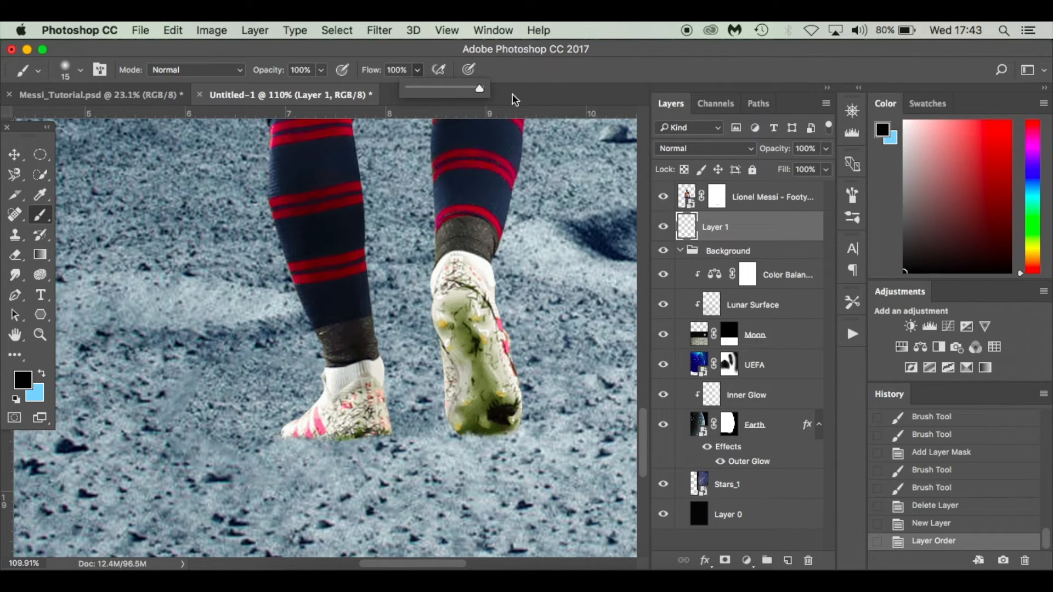
{"action": "left_click", "coordinate": [388, 436]}
{"action": "left_click_drag", "start_coordinate": [372, 436], "coordinate": [336, 435]}
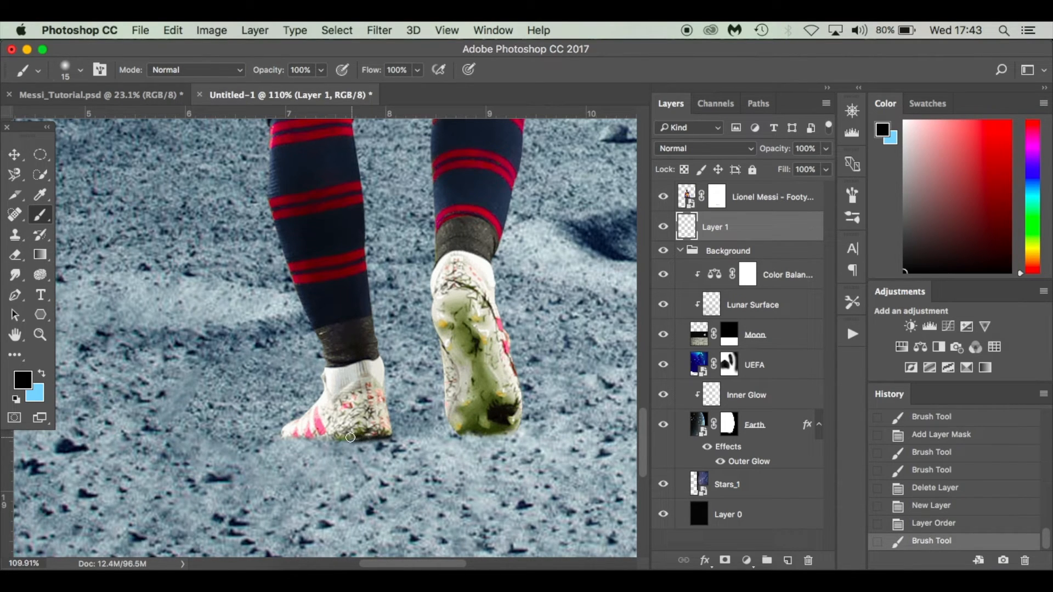
{"action": "left_click_drag", "start_coordinate": [337, 438], "coordinate": [283, 435]}
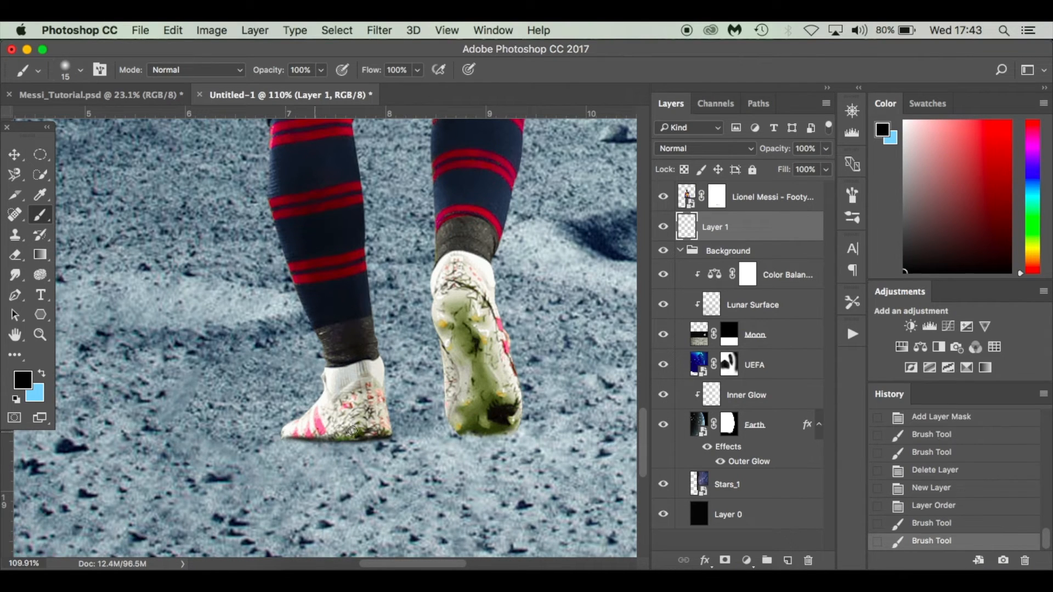
{"action": "left_click_drag", "start_coordinate": [466, 437], "coordinate": [509, 433]}
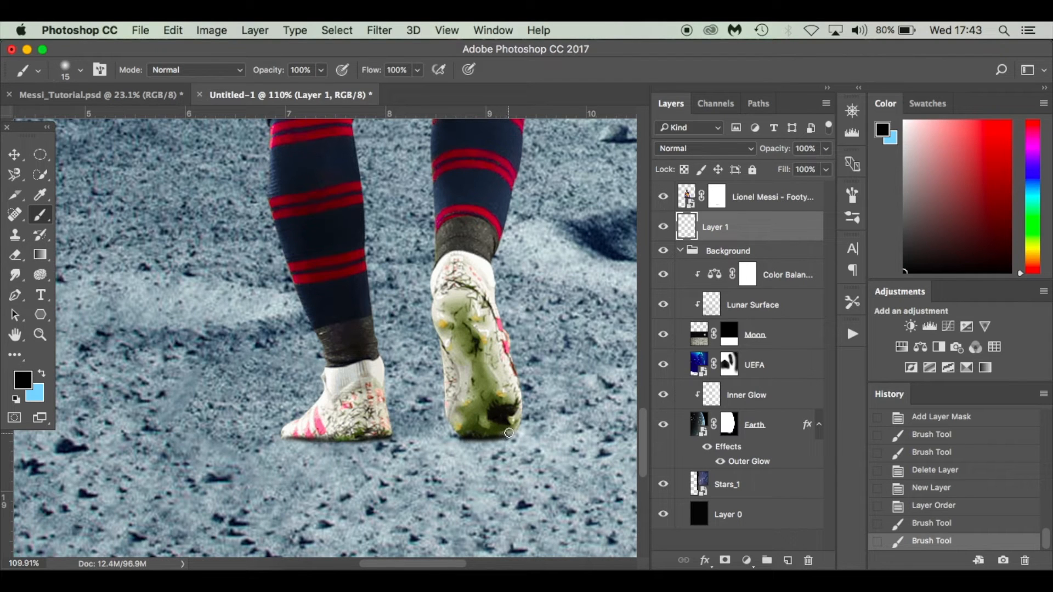
{"action": "left_click", "coordinate": [509, 432]}
{"action": "key", "text": "super+minus"}
{"action": "key", "text": "super+0"}
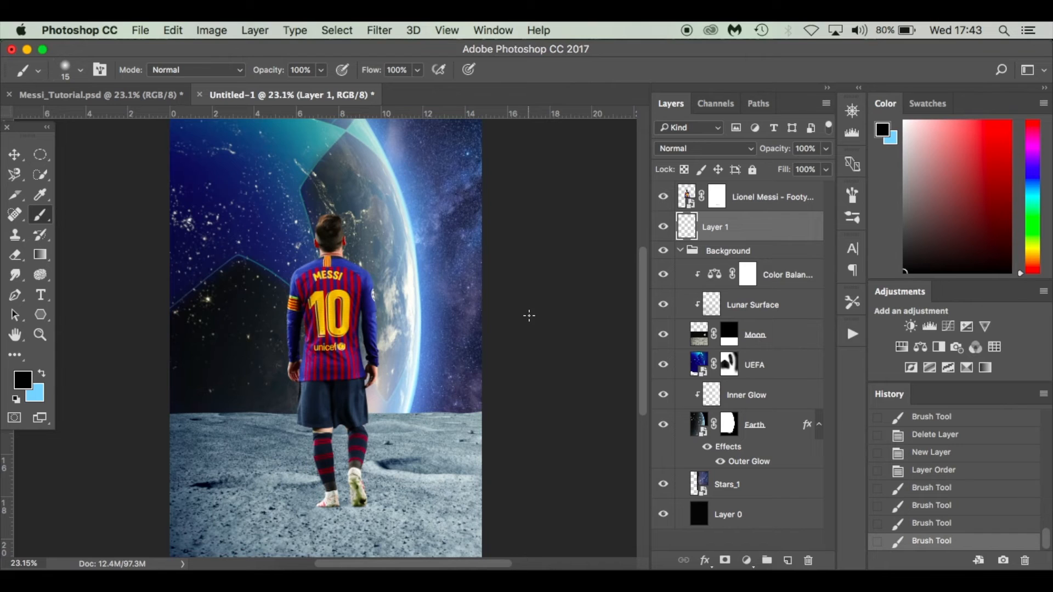
Duplicate the Messi cutout and turn the lower copy into a solid black silhouette with Hue/Saturation
{"action": "left_click", "coordinate": [798, 203]}
{"action": "key", "text": "super+j"}
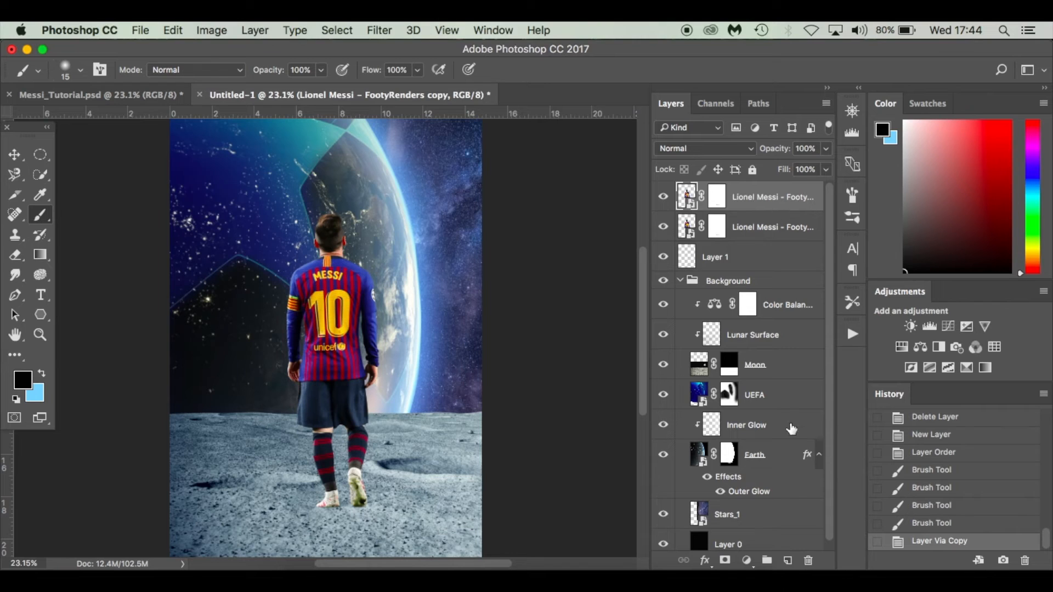
{"action": "left_click", "coordinate": [767, 228]}
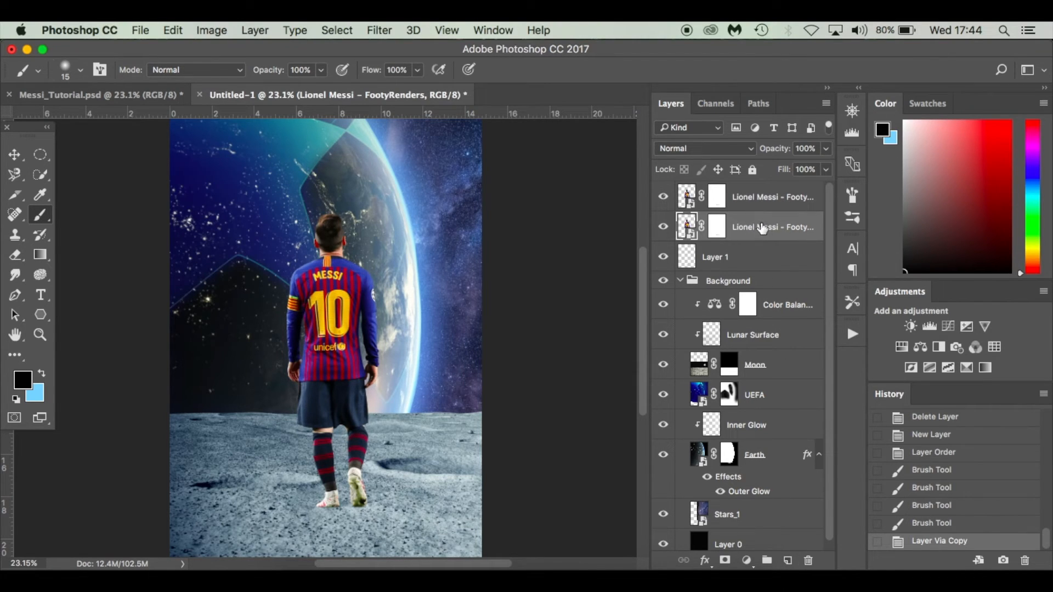
{"action": "left_click", "coordinate": [218, 33]}
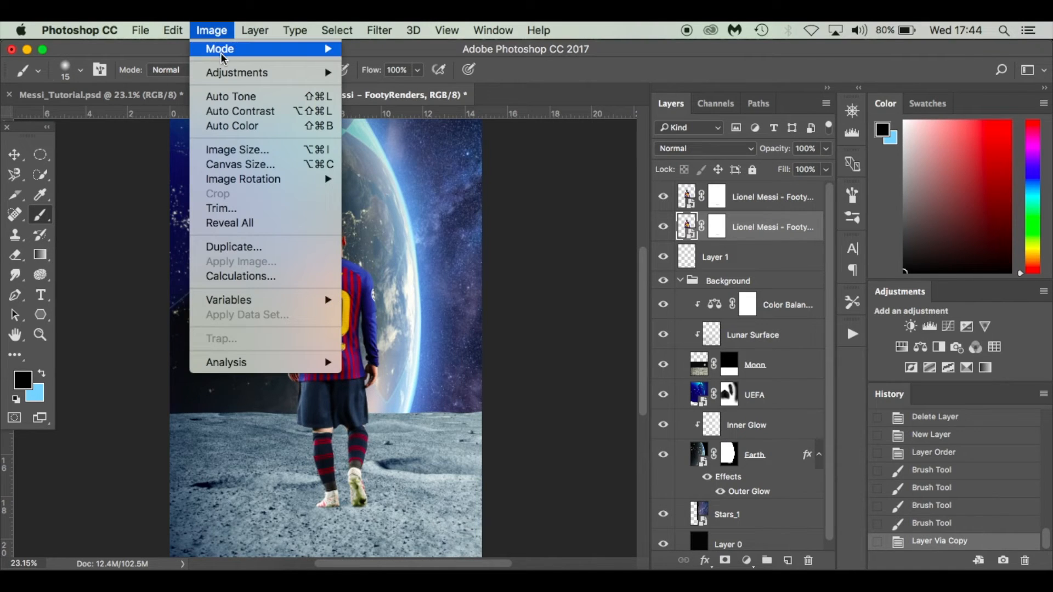
{"action": "mouse_move", "coordinate": [227, 75]}
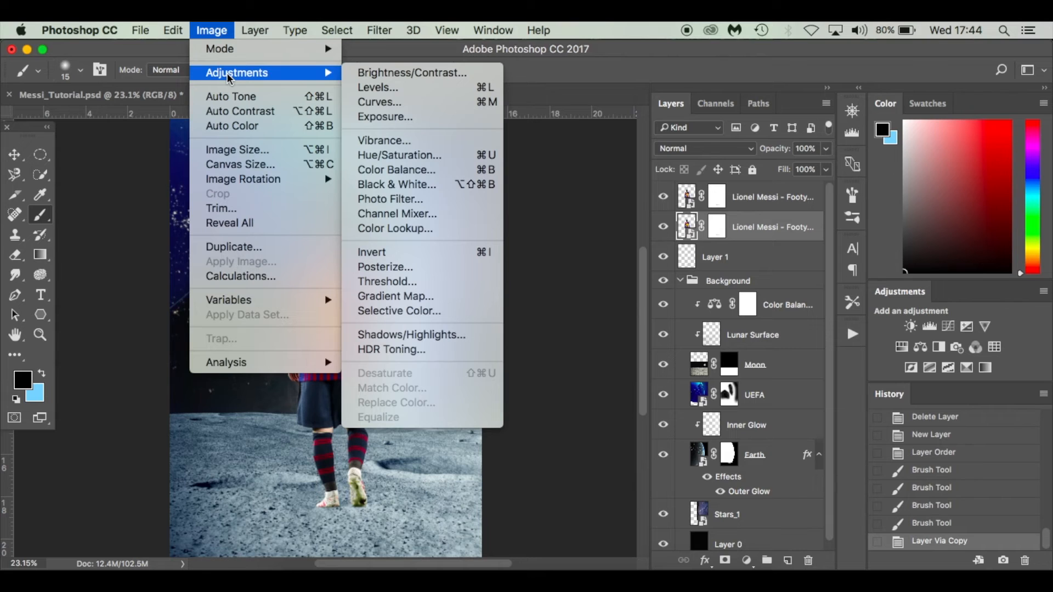
{"action": "left_click", "coordinate": [440, 158]}
{"action": "left_click_drag", "start_coordinate": [490, 332], "coordinate": [383, 338]}
{"action": "left_click", "coordinate": [670, 190]}
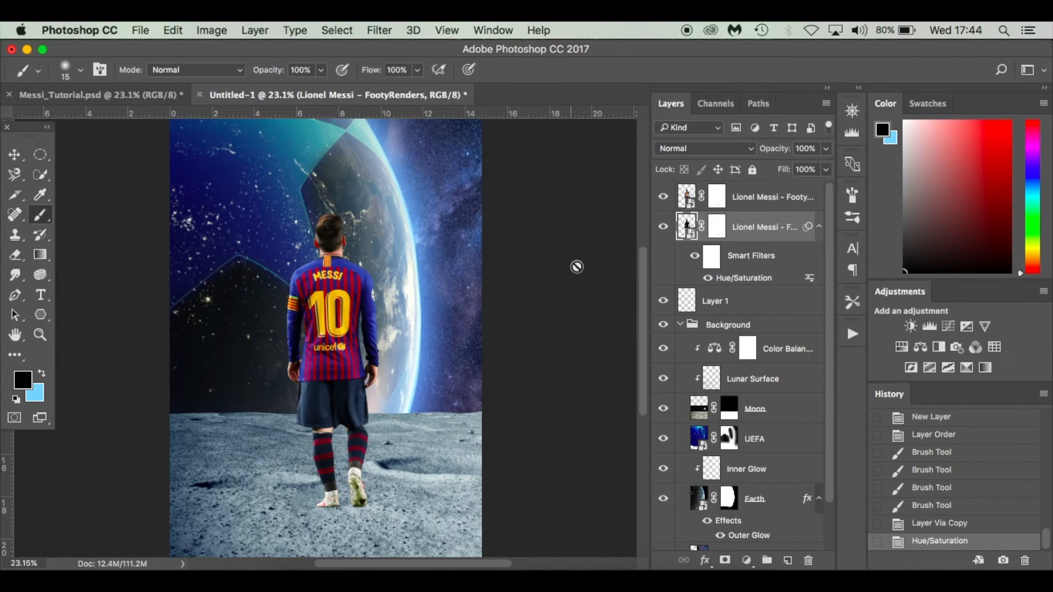
{"action": "left_click", "coordinate": [663, 198]}
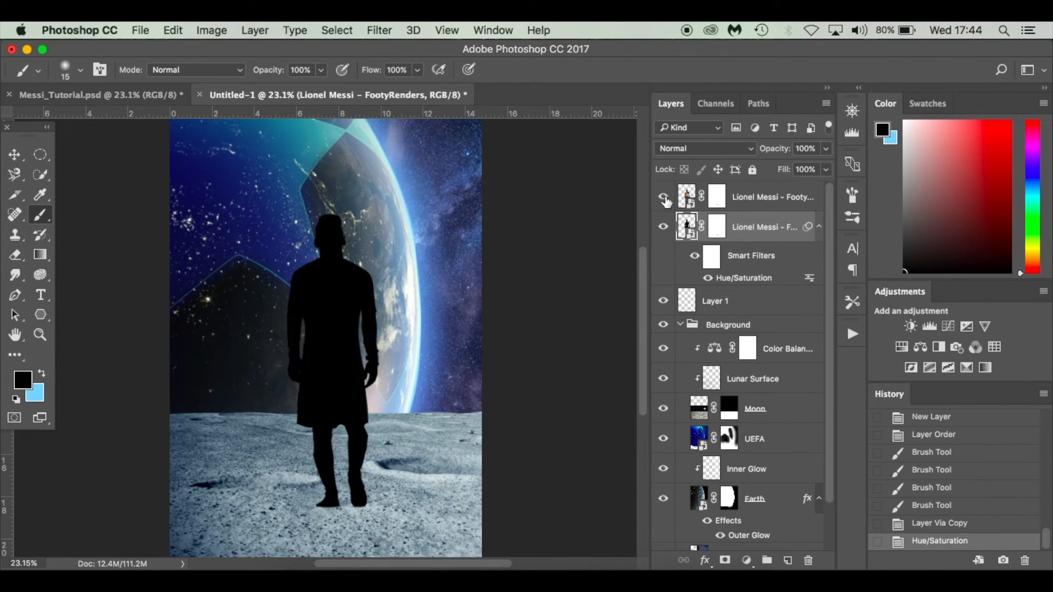
{"action": "left_click", "coordinate": [664, 198]}
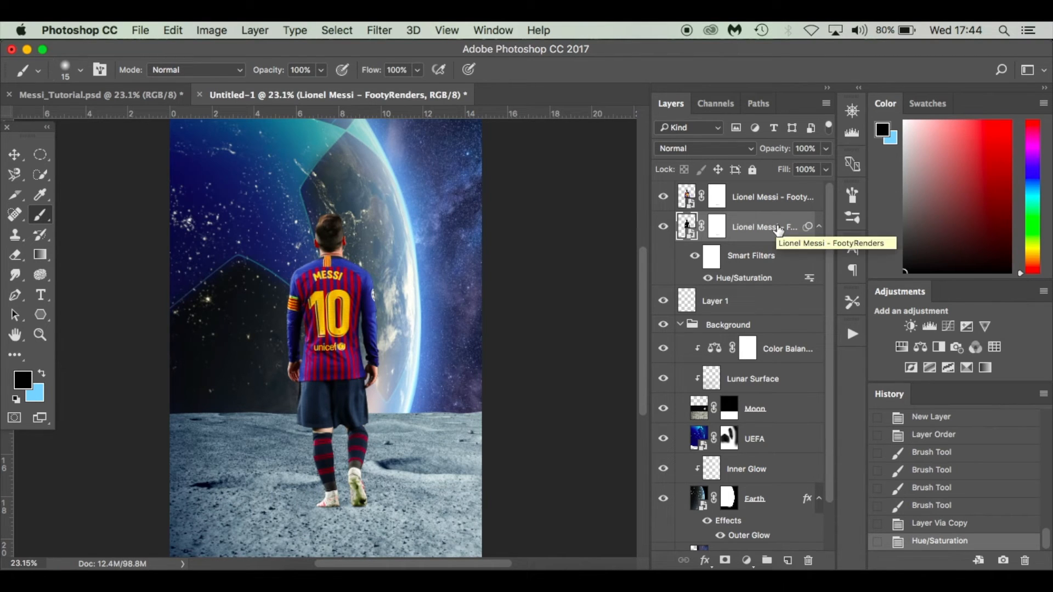
Distort the black silhouette so it flips downward from the feet at about 50% height with a skew of about 3°
{"action": "key", "text": "ctrl+t"}
{"action": "scroll", "coordinate": [344, 276], "scroll_direction": "down", "scroll_amount": 5}
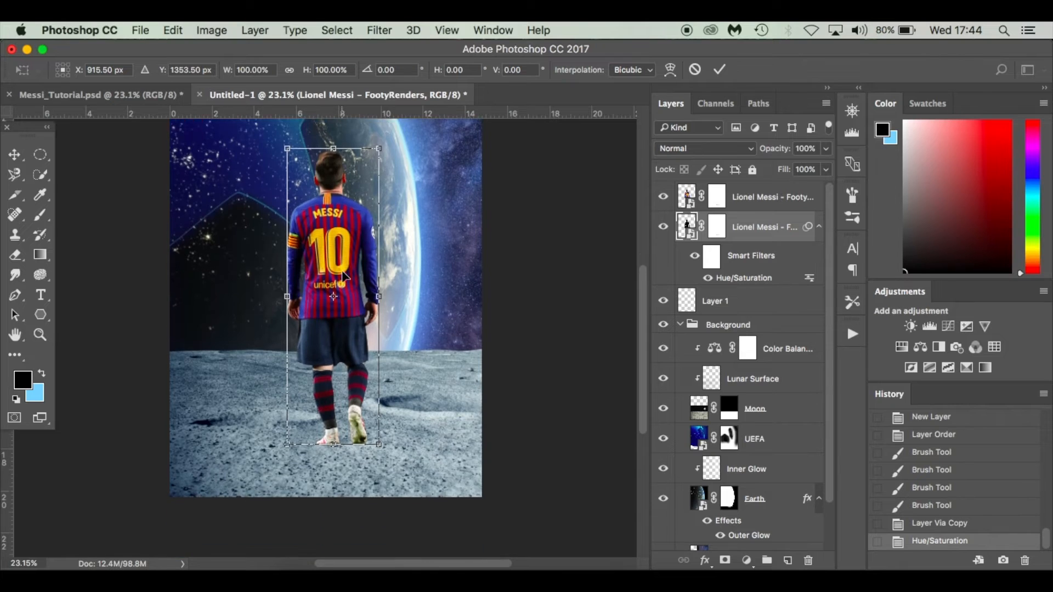
{"action": "scroll", "coordinate": [344, 276], "scroll_direction": "up", "scroll_amount": 3}
{"action": "scroll", "coordinate": [344, 276], "scroll_direction": "down", "scroll_amount": 2}
{"action": "right_click", "coordinate": [340, 305]}
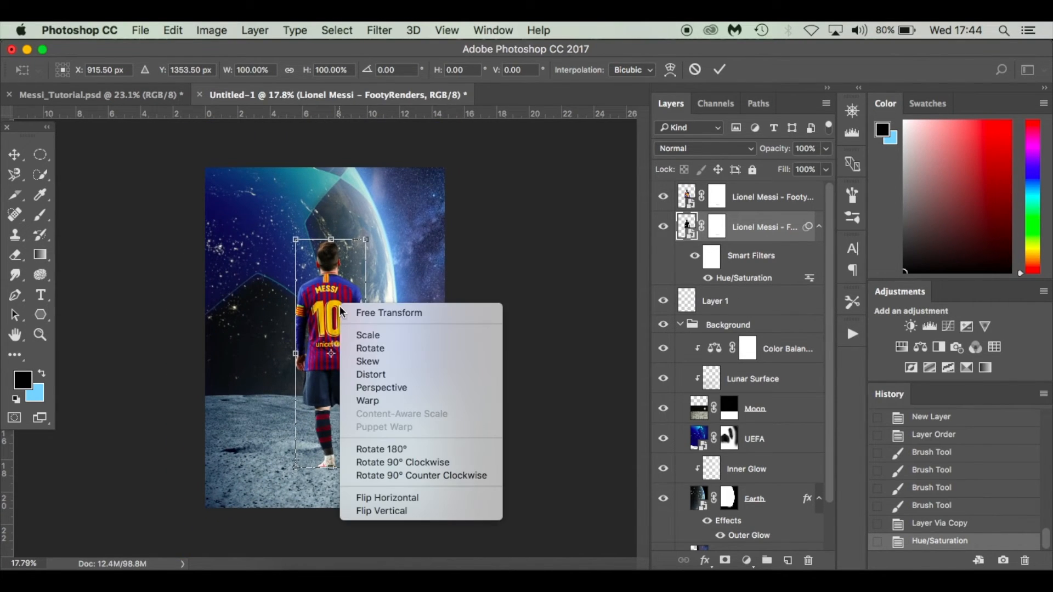
{"action": "left_click", "coordinate": [416, 375]}
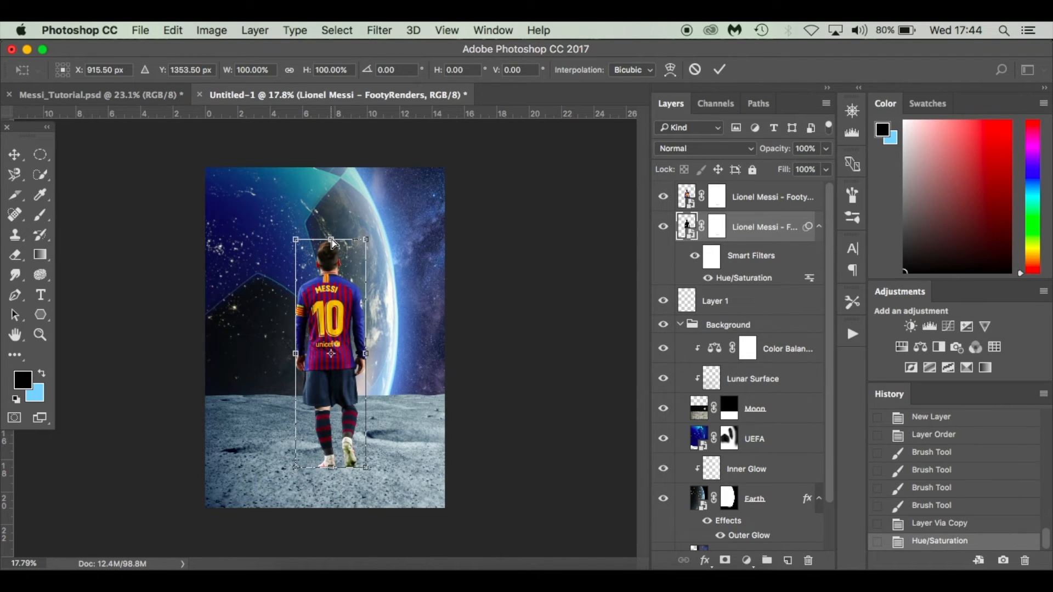
{"action": "left_click_drag", "start_coordinate": [334, 243], "coordinate": [342, 571]}
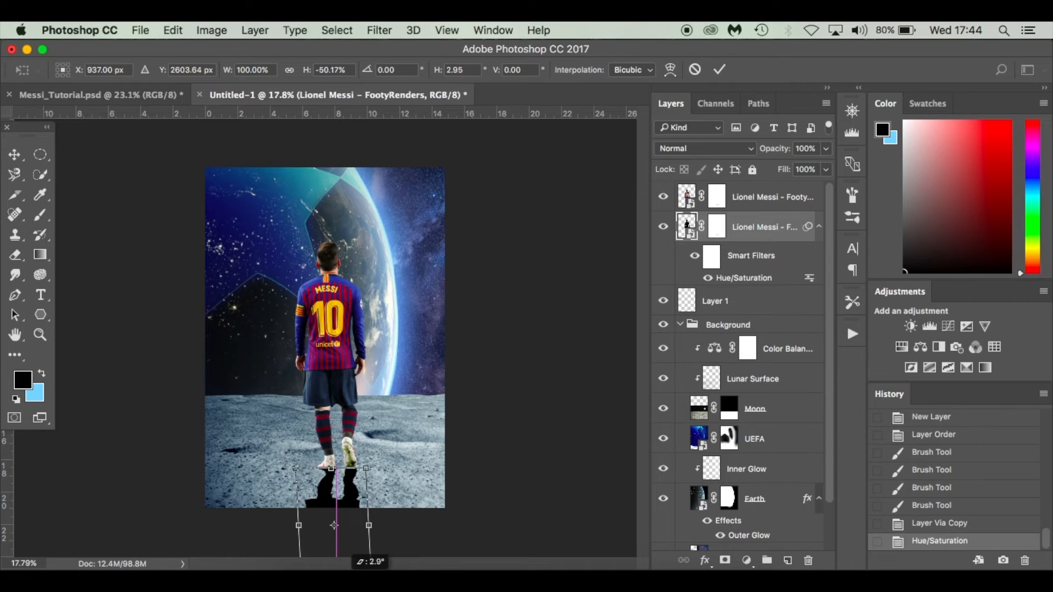
{"action": "left_click_drag", "start_coordinate": [342, 571], "coordinate": [342, 571]}
{"action": "key", "text": "Return"}
{"action": "key", "text": "b"}
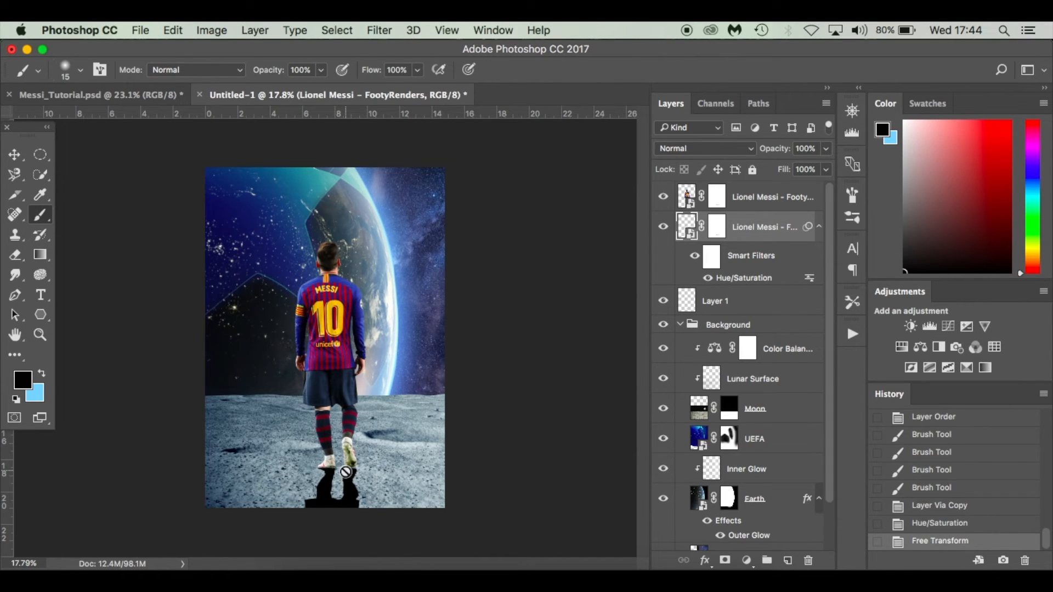
{"action": "scroll", "coordinate": [346, 472], "scroll_direction": "up", "scroll_amount": 5}
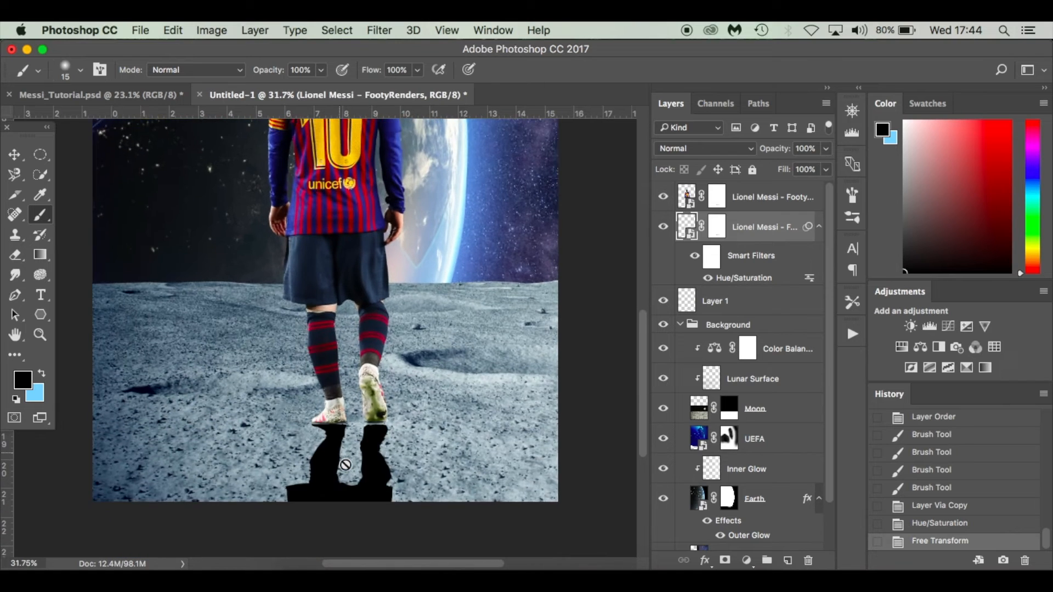
{"action": "scroll", "coordinate": [346, 465], "scroll_direction": "up", "scroll_amount": 2}
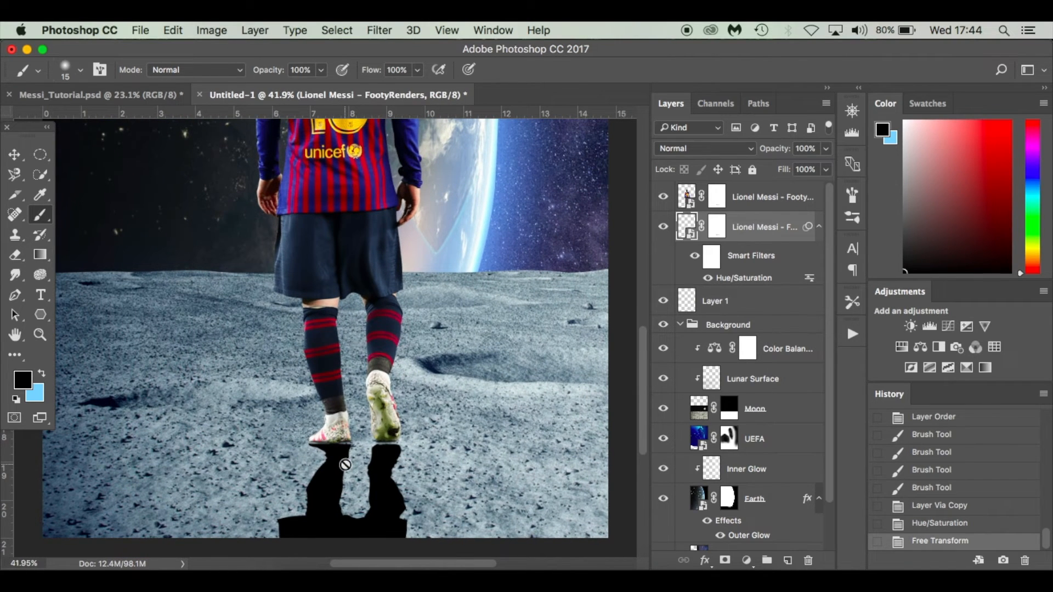
Nudge the black silhouette up two steps to meet the boots and rename its layer "Shadow"
{"action": "key", "text": "v"}
{"action": "key", "text": "Up"}
{"action": "key", "text": "Up"}
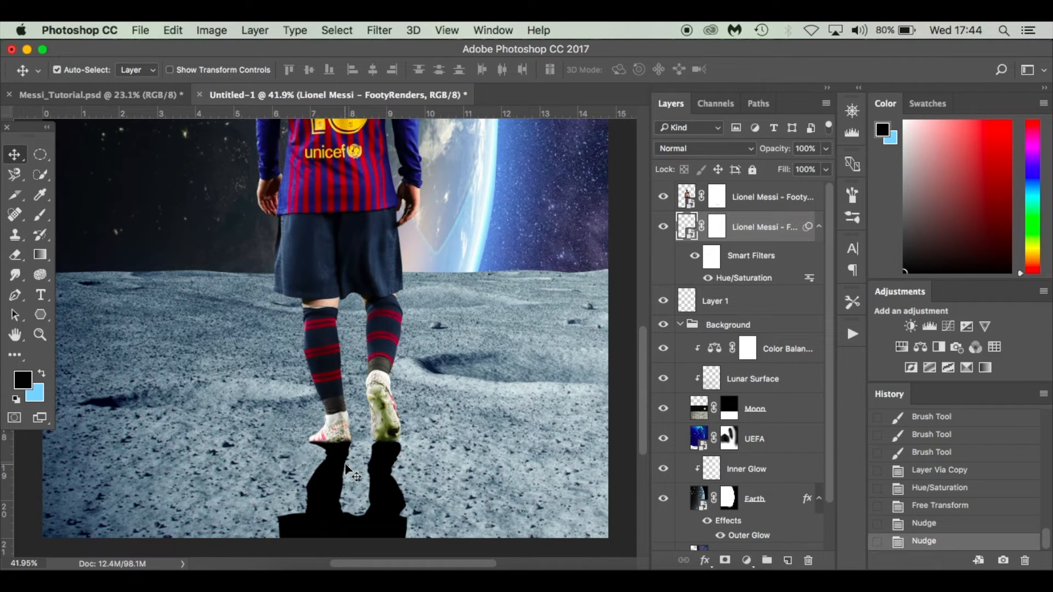
{"action": "double_click", "coordinate": [771, 226]}
{"action": "type", "text": "Shadow"}
{"action": "key", "text": "Return"}
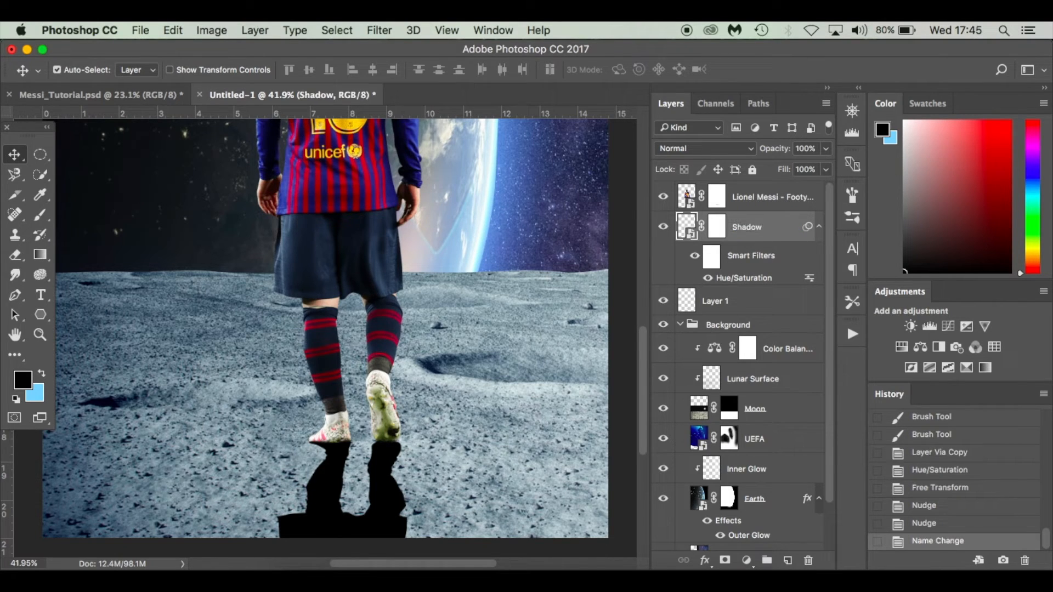
Try the Soft Light and Overlay blending modes on the Shadow layer
{"action": "left_click", "coordinate": [726, 150]}
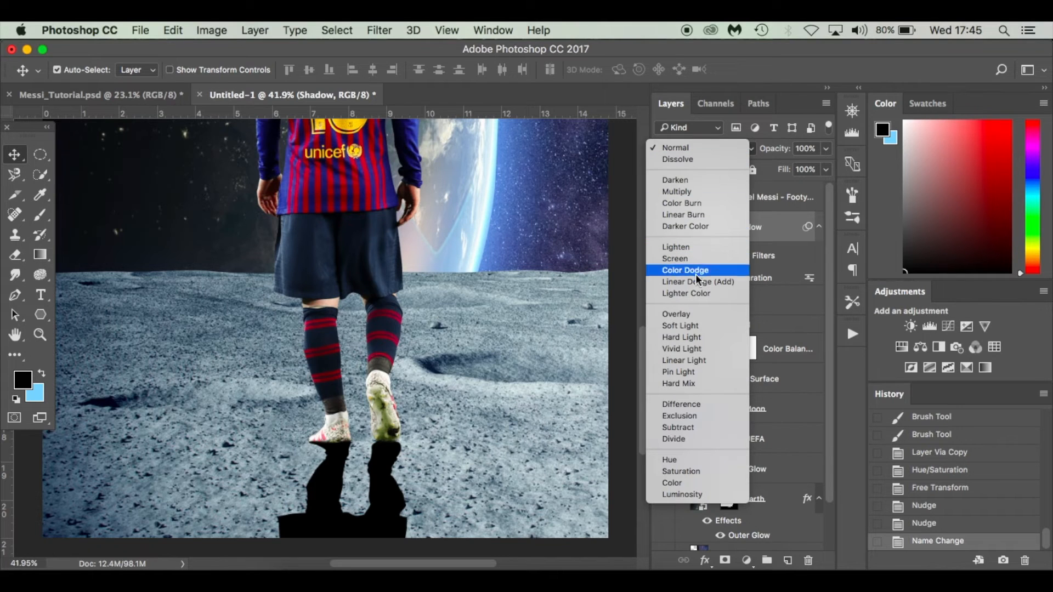
{"action": "left_click", "coordinate": [699, 325]}
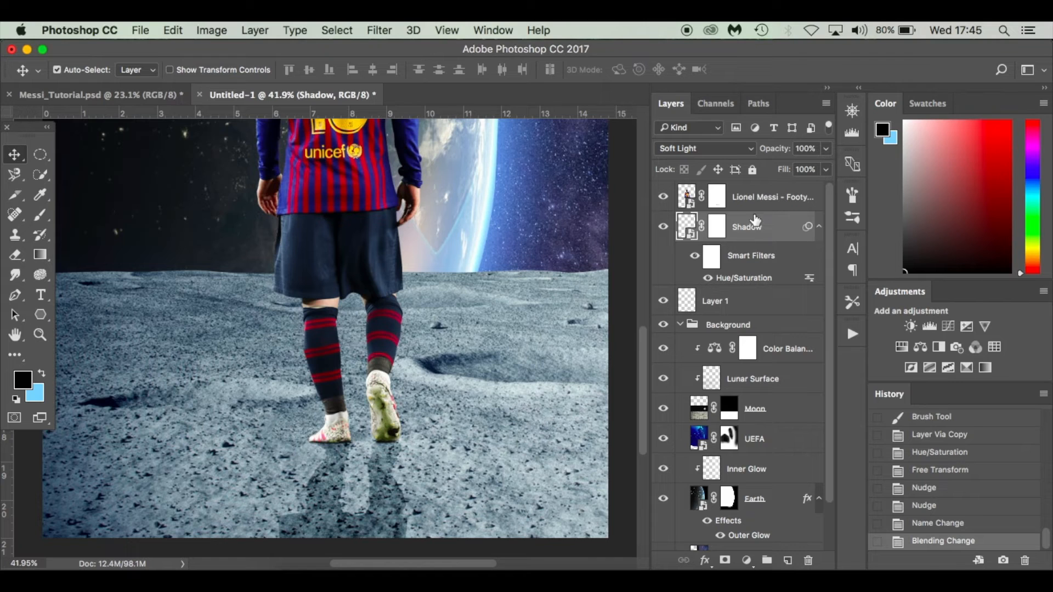
{"action": "left_click", "coordinate": [706, 150]}
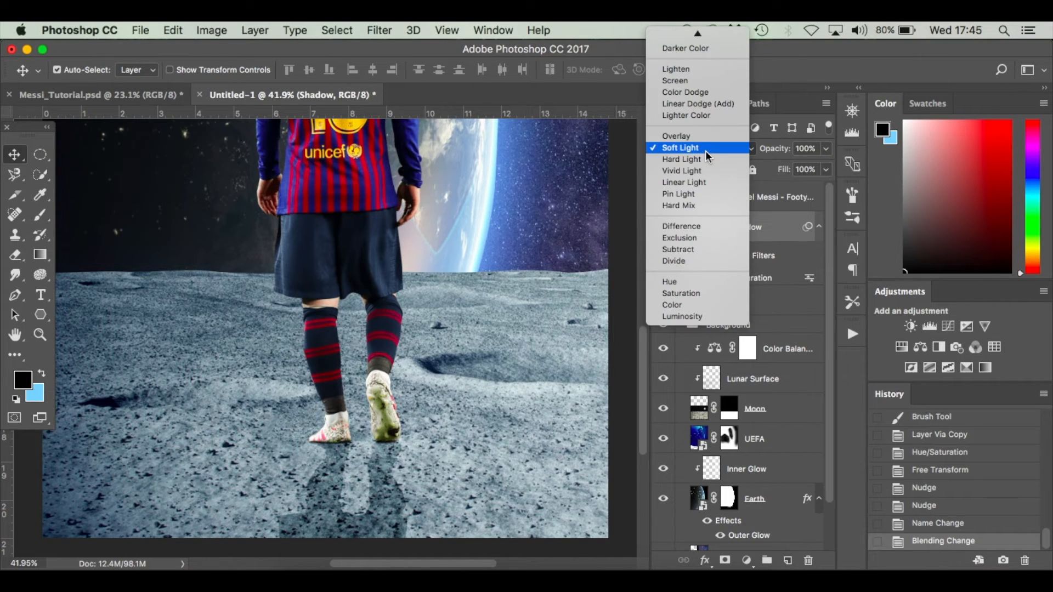
{"action": "left_click", "coordinate": [705, 136]}
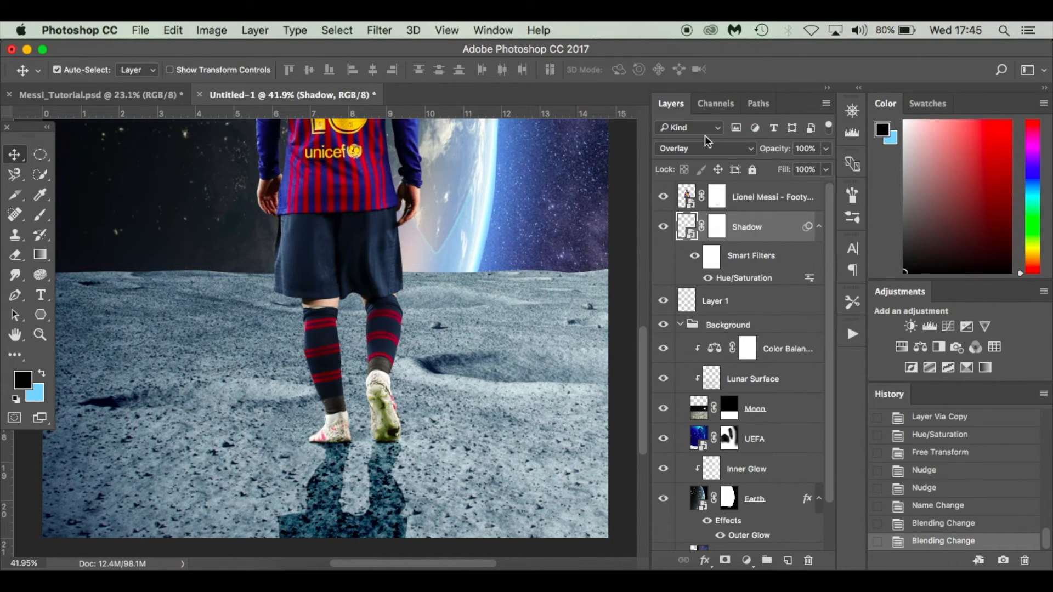
Check the blending mode of the Messi Shadow layer inside the Messi group of Messi_Tutorial.psd, then return to Untitled-1
{"action": "left_click", "coordinate": [137, 95]}
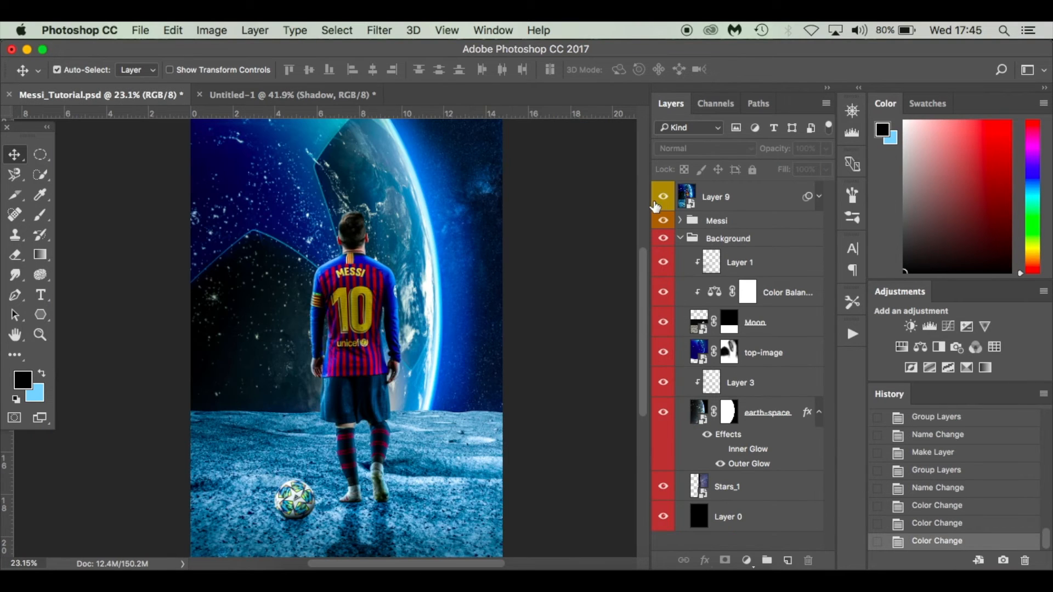
{"action": "left_click", "coordinate": [680, 221]}
{"action": "right_click", "coordinate": [681, 221]}
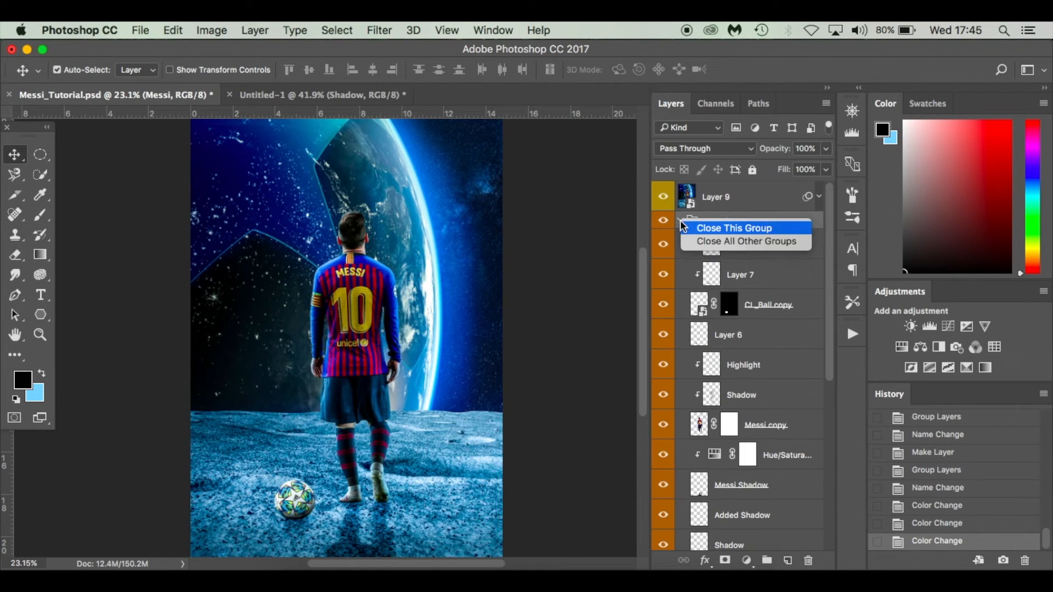
{"action": "left_click", "coordinate": [779, 485]}
{"action": "left_click", "coordinate": [789, 490]}
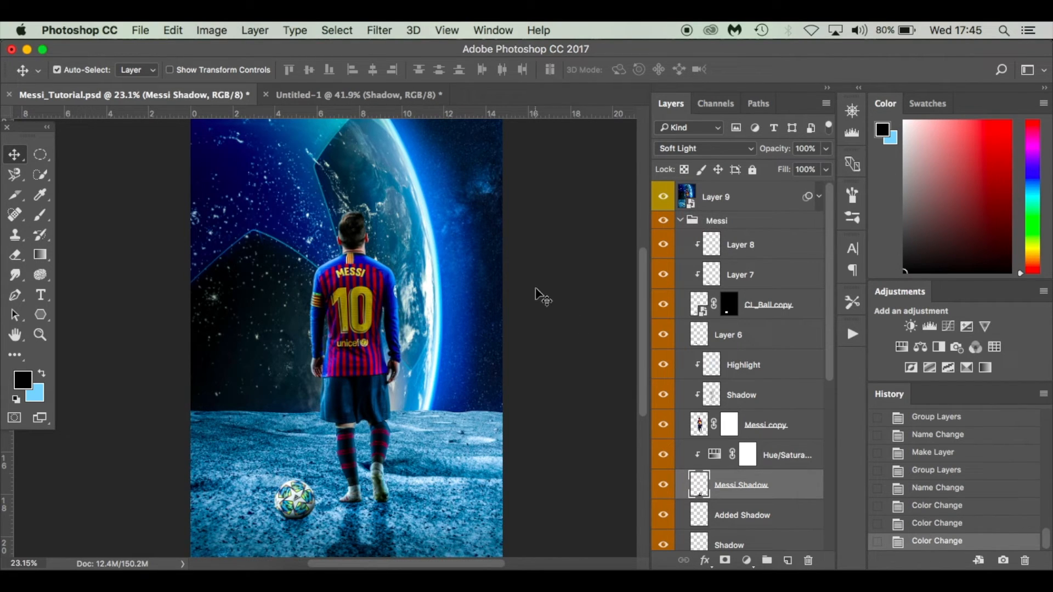
{"action": "right_click", "coordinate": [304, 97]}
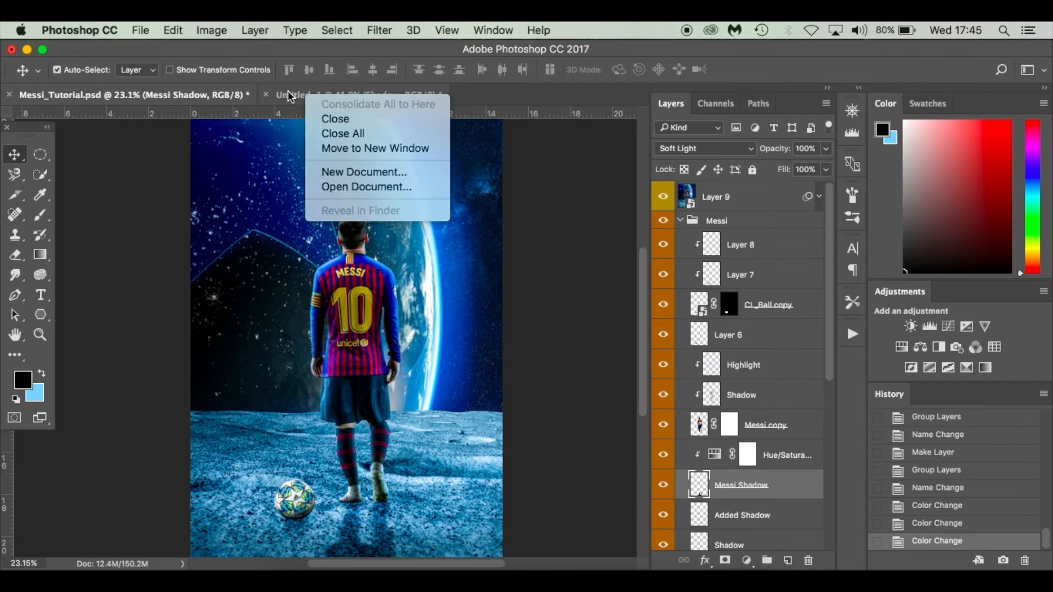
{"action": "left_click", "coordinate": [309, 97]}
{"action": "left_click", "coordinate": [310, 93]}
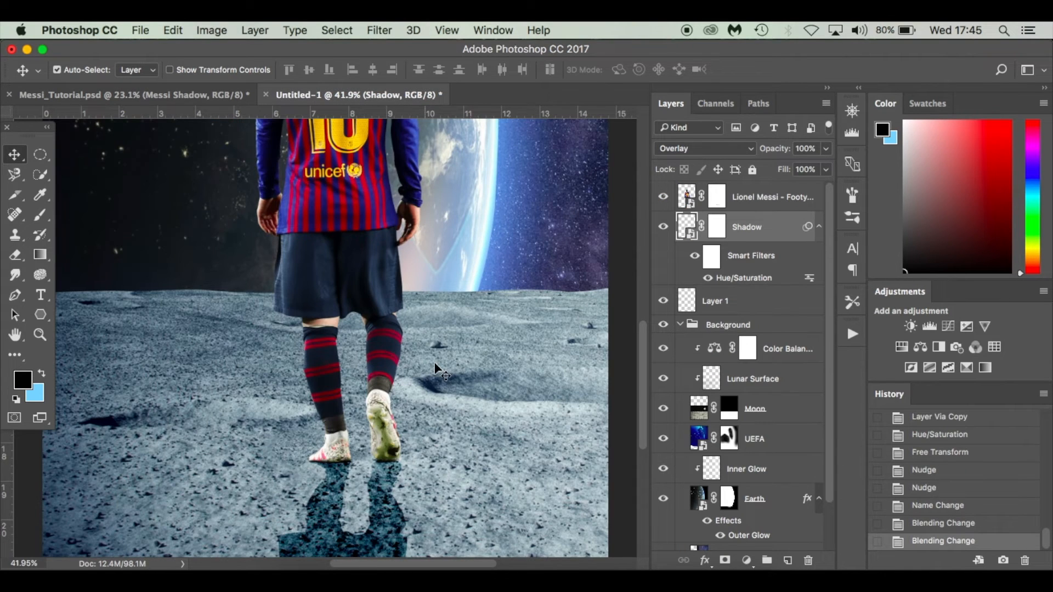
Set the Shadow layer's blending mode to Soft Light
{"action": "scroll", "coordinate": [436, 369], "scroll_direction": "down", "scroll_amount": 3}
{"action": "key", "text": "super+0"}
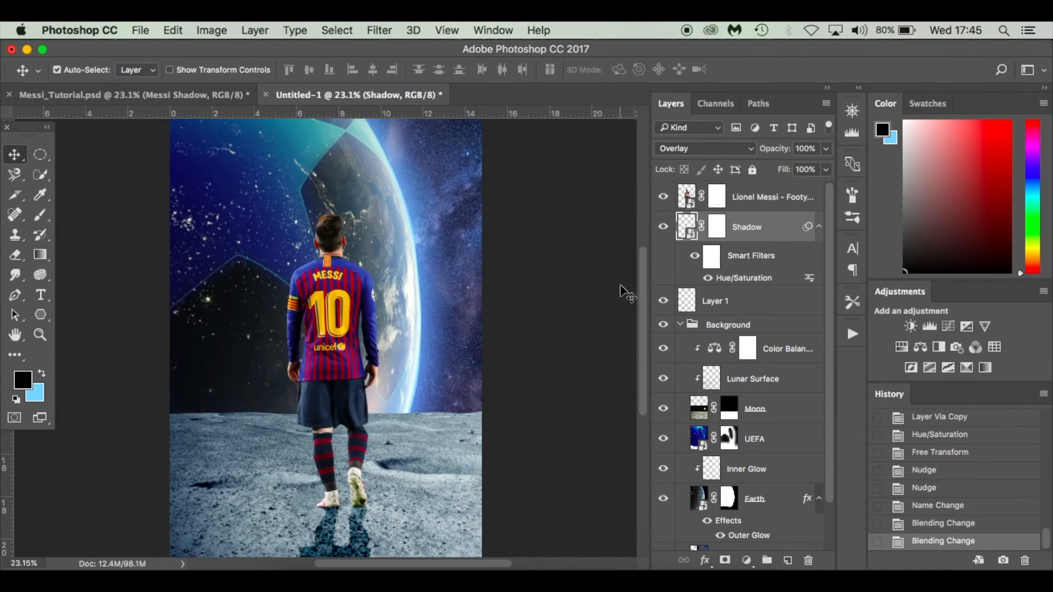
{"action": "left_click", "coordinate": [723, 150]}
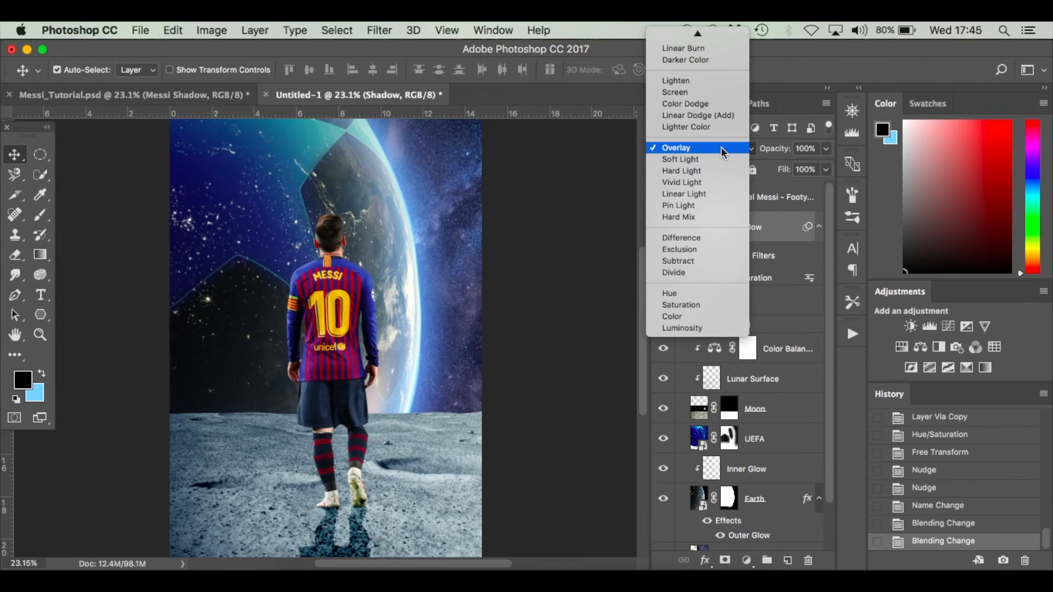
{"action": "left_click", "coordinate": [719, 161]}
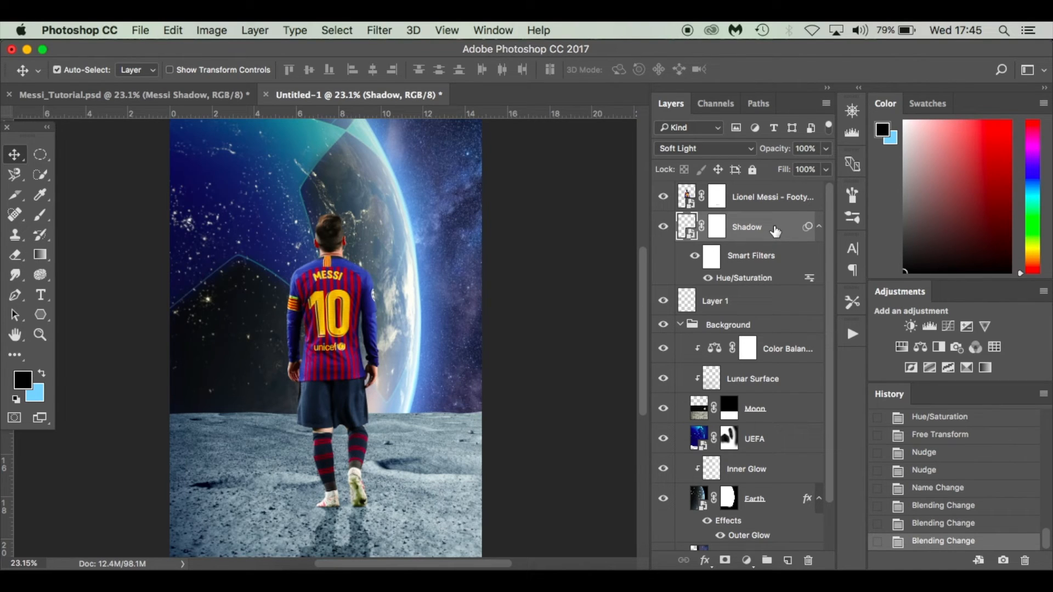
Soften the Shadow layer with a Gaussian Blur of about 9.1 pixels radius
{"action": "left_click", "coordinate": [371, 33]}
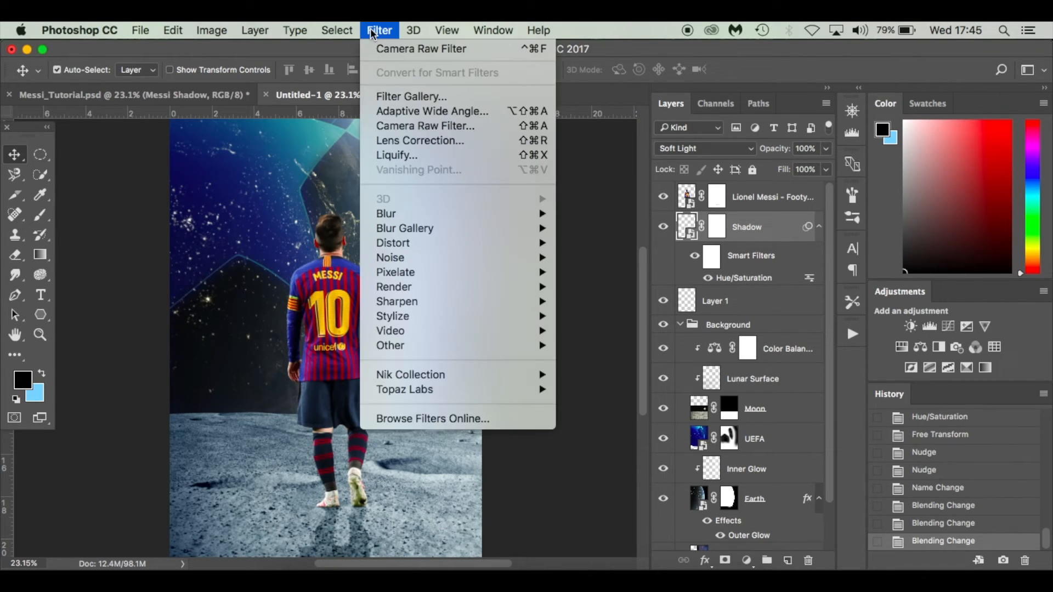
{"action": "mouse_move", "coordinate": [449, 215]}
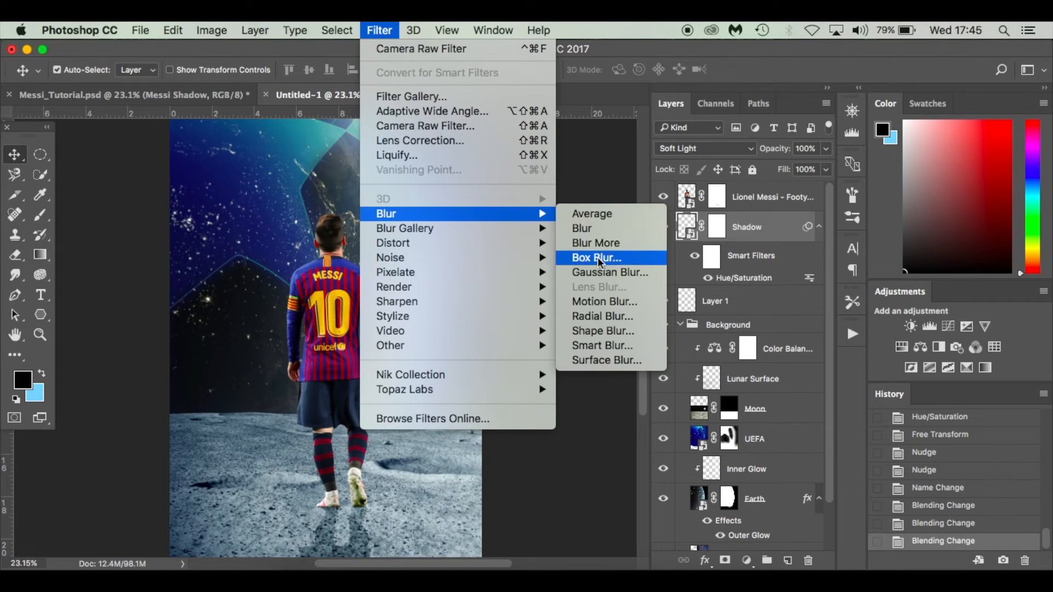
{"action": "left_click", "coordinate": [607, 273]}
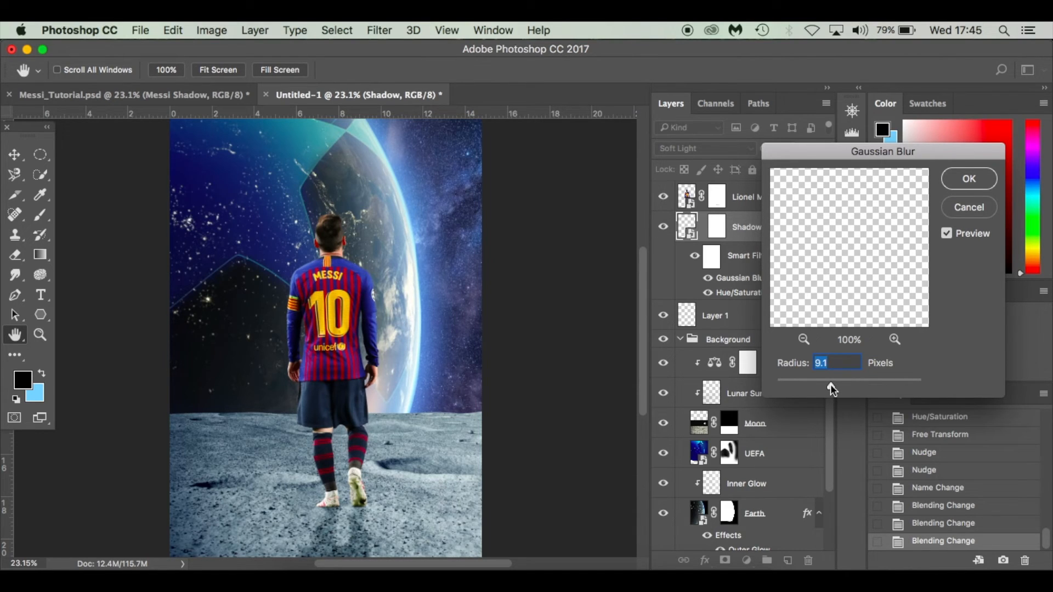
{"action": "left_click", "coordinate": [946, 235]}
{"action": "left_click", "coordinate": [969, 178]}
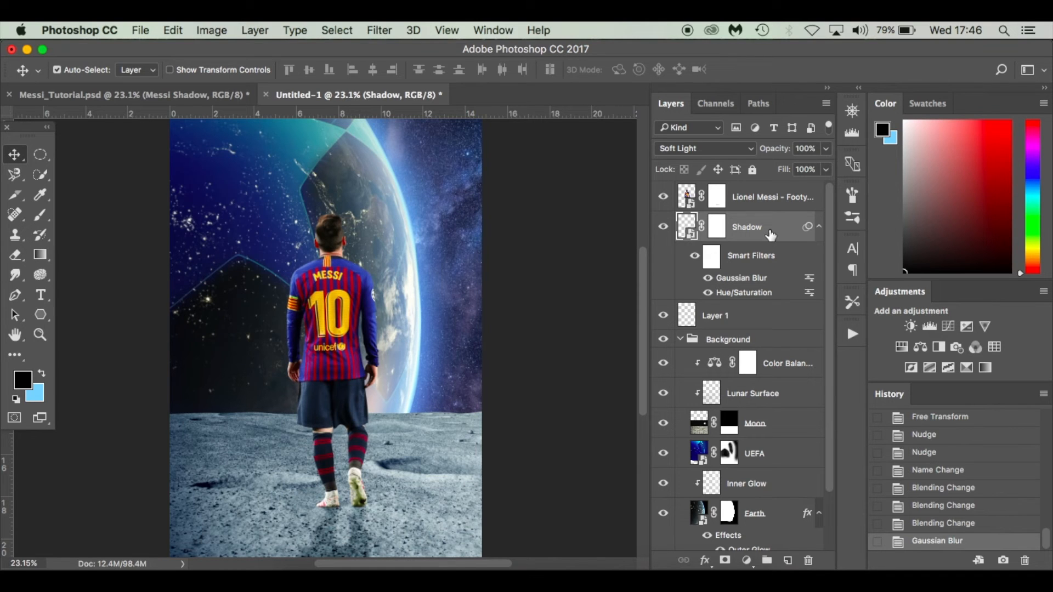
Rename Layer 1, which holds the painted contact shadow, to "Initial Shadow"
{"action": "scroll", "coordinate": [436, 410], "scroll_direction": "down", "scroll_amount": 3}
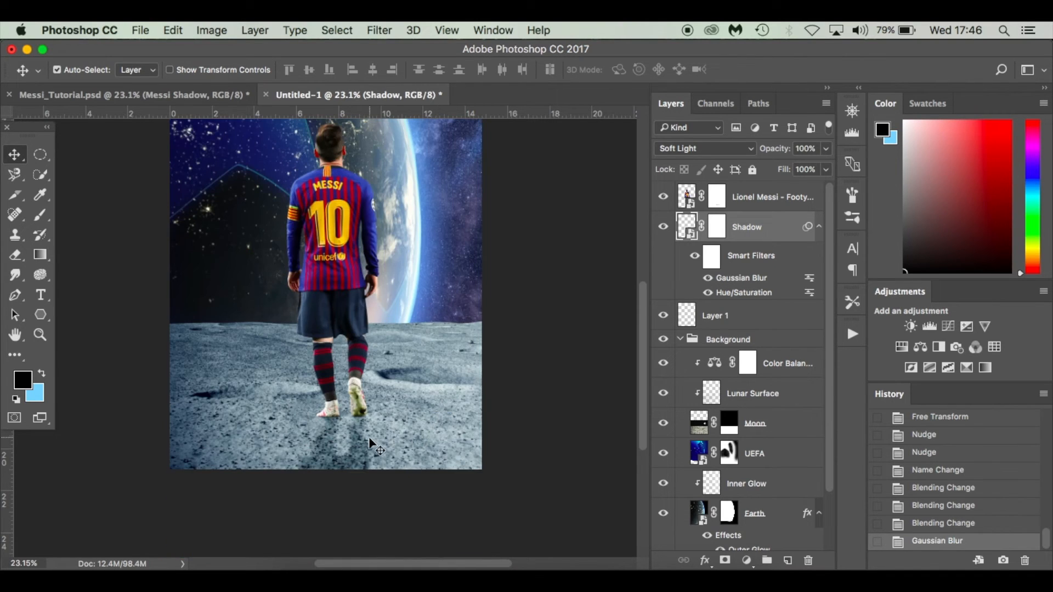
{"action": "scroll", "coordinate": [368, 436], "scroll_direction": "up", "scroll_amount": 1}
{"action": "scroll", "coordinate": [369, 437], "scroll_direction": "up", "scroll_amount": 4}
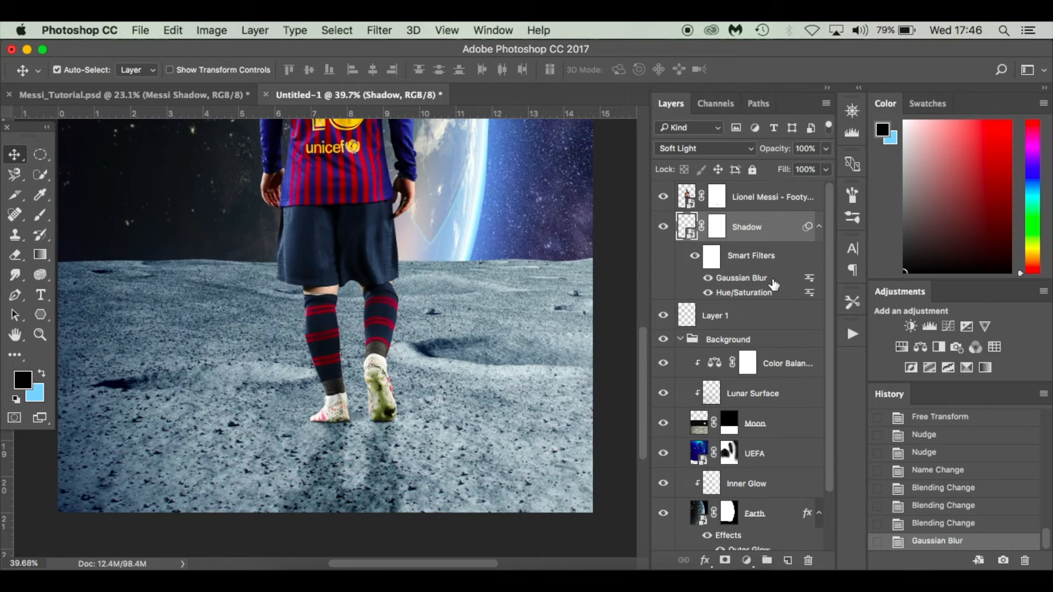
{"action": "left_click", "coordinate": [770, 317]}
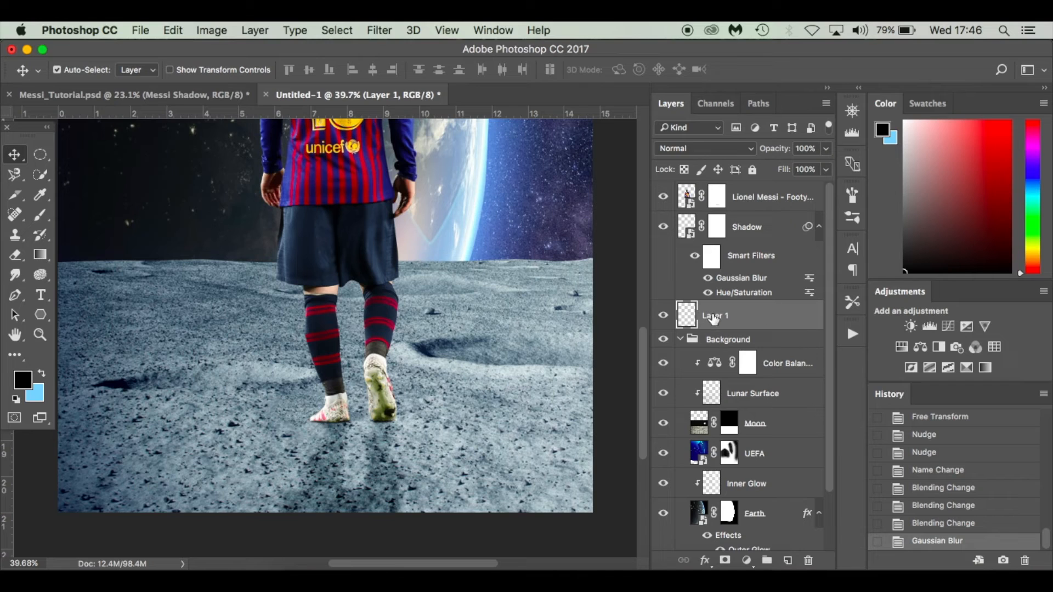
{"action": "double_click", "coordinate": [713, 317]}
{"action": "type", "text": "Initial Shadow"}
{"action": "key", "text": "Return"}
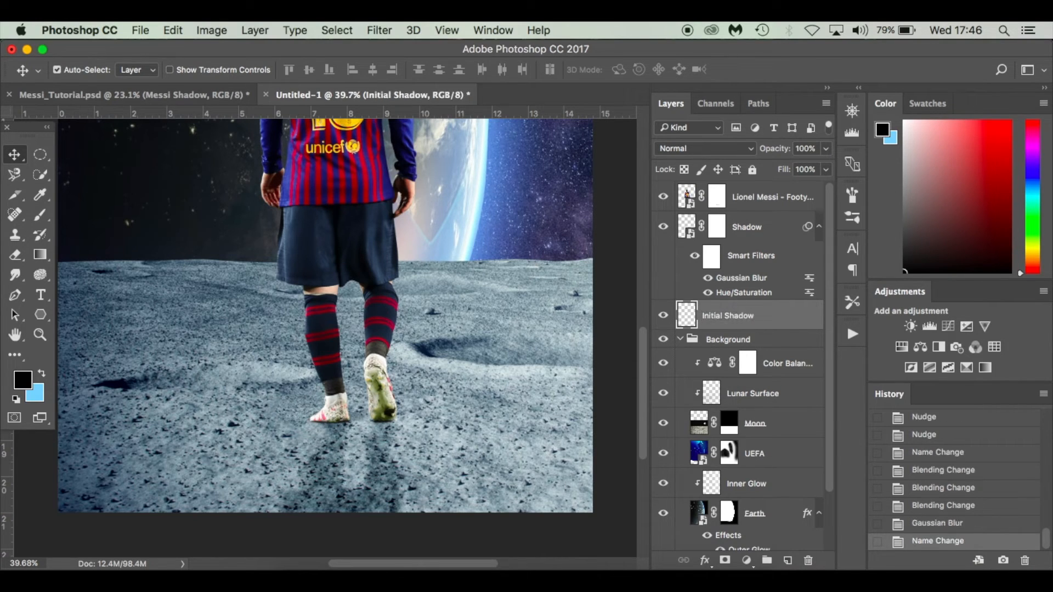
Add an empty layer above Initial Shadow and name it "Extra shadow"
{"action": "left_click", "coordinate": [787, 560]}
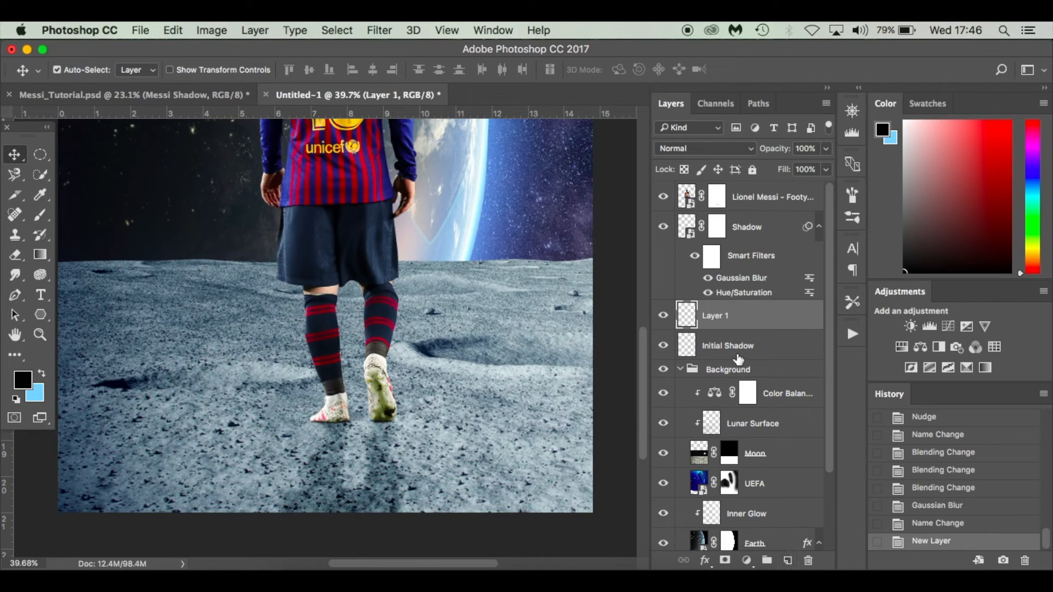
{"action": "double_click", "coordinate": [718, 316]}
{"action": "type", "text": "Extra shadow"}
{"action": "key", "text": "Return"}
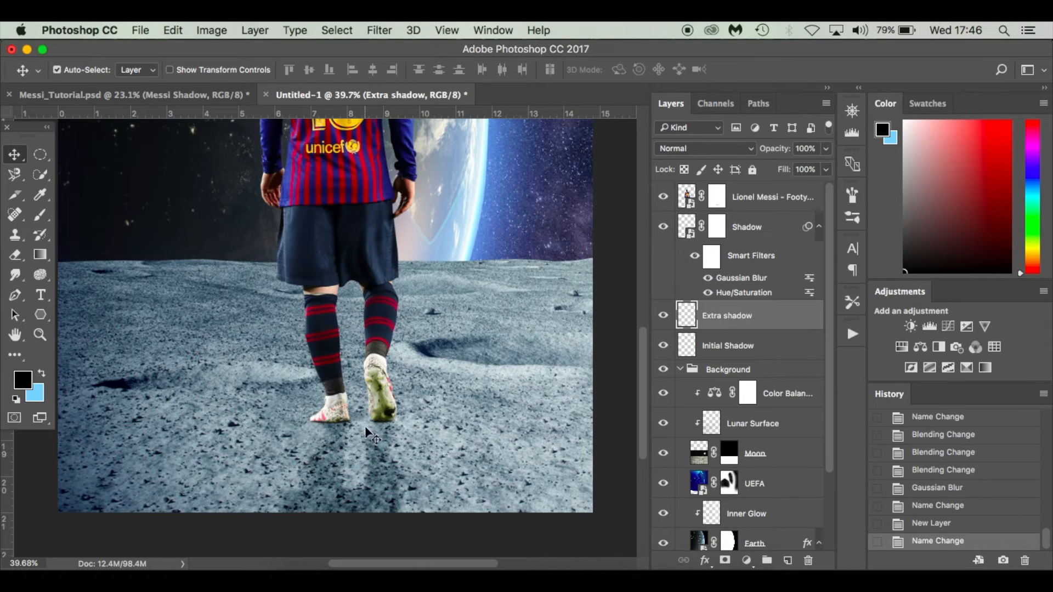
Set up a 45 px brush with 10% flow and set the Extra shadow layer's blending mode to Soft Light
{"action": "key", "text": "b"}
{"action": "key", "text": "bracketright"}
{"action": "key", "text": "bracketright"}
{"action": "key", "text": "bracketright"}
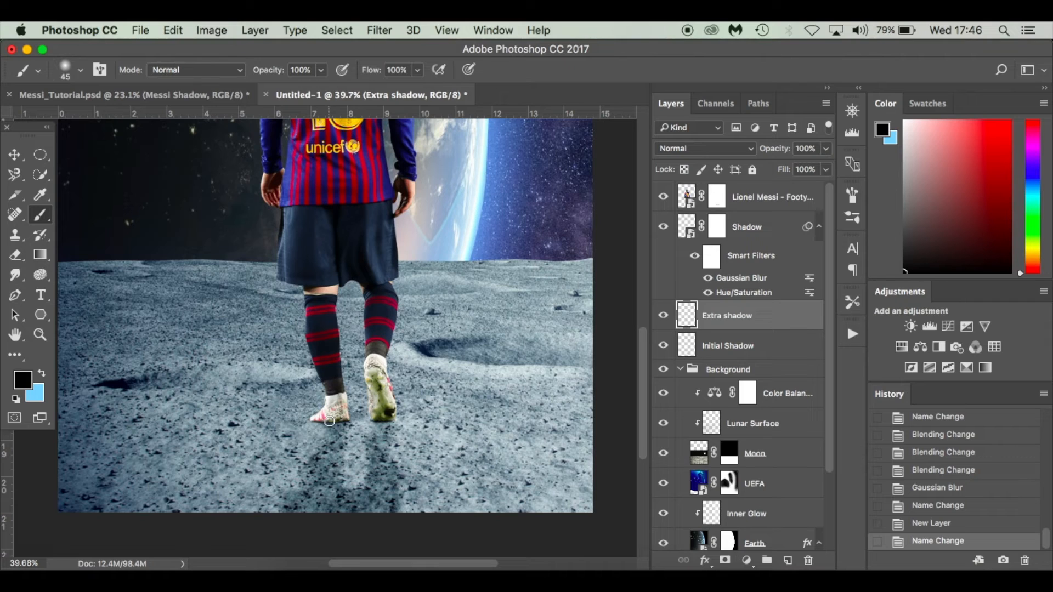
{"action": "left_click", "coordinate": [416, 74]}
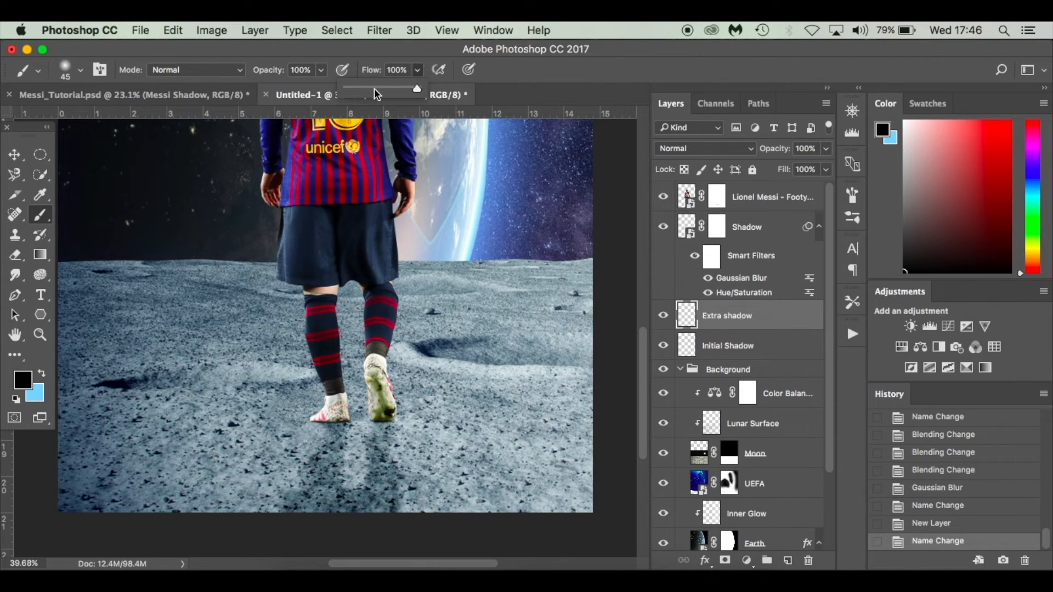
{"action": "left_click", "coordinate": [354, 89]}
{"action": "left_click", "coordinate": [353, 87]}
{"action": "left_click", "coordinate": [748, 150]}
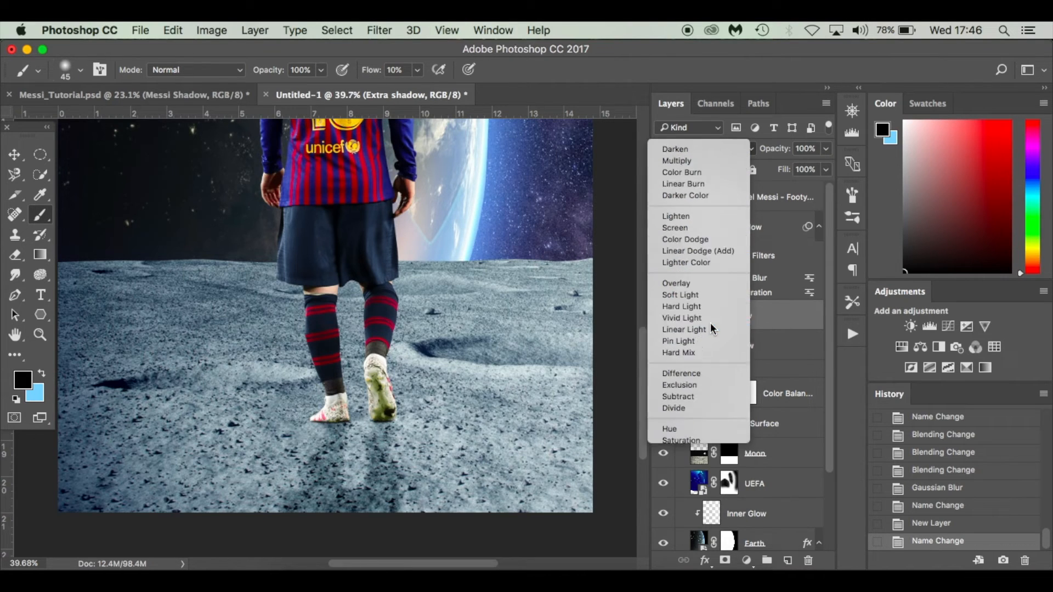
{"action": "left_click", "coordinate": [708, 326]}
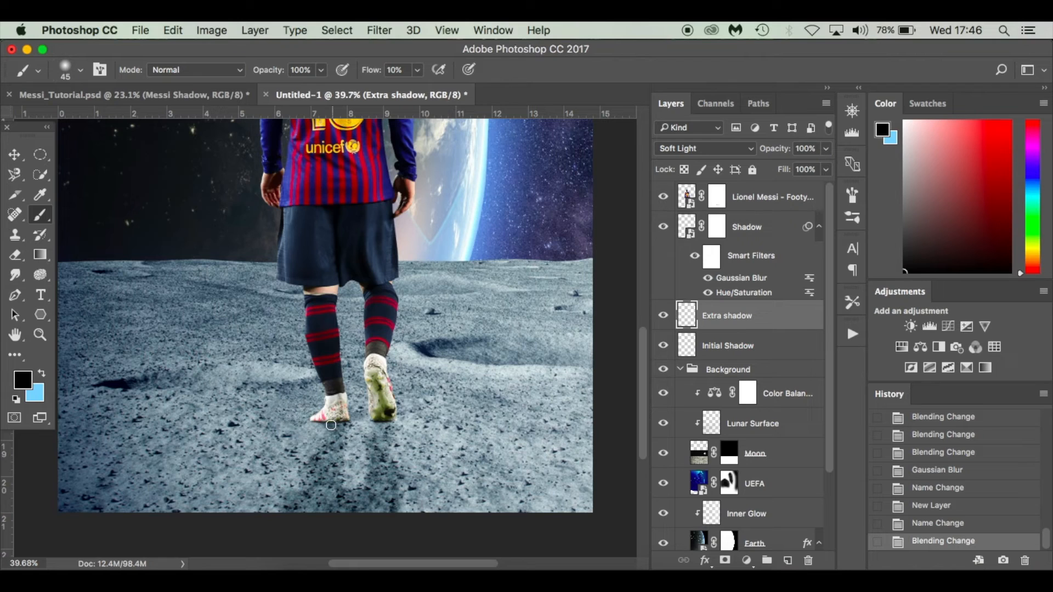
Paint soft black strokes on the Extra shadow layer from under both boots down along the cast leg shadows
{"action": "mouse_move", "coordinate": [339, 422]}
{"action": "left_mouse_down"}
{"action": "mouse_move", "coordinate": [315, 421]}
{"action": "mouse_move", "coordinate": [364, 422]}
{"action": "left_mouse_up"}
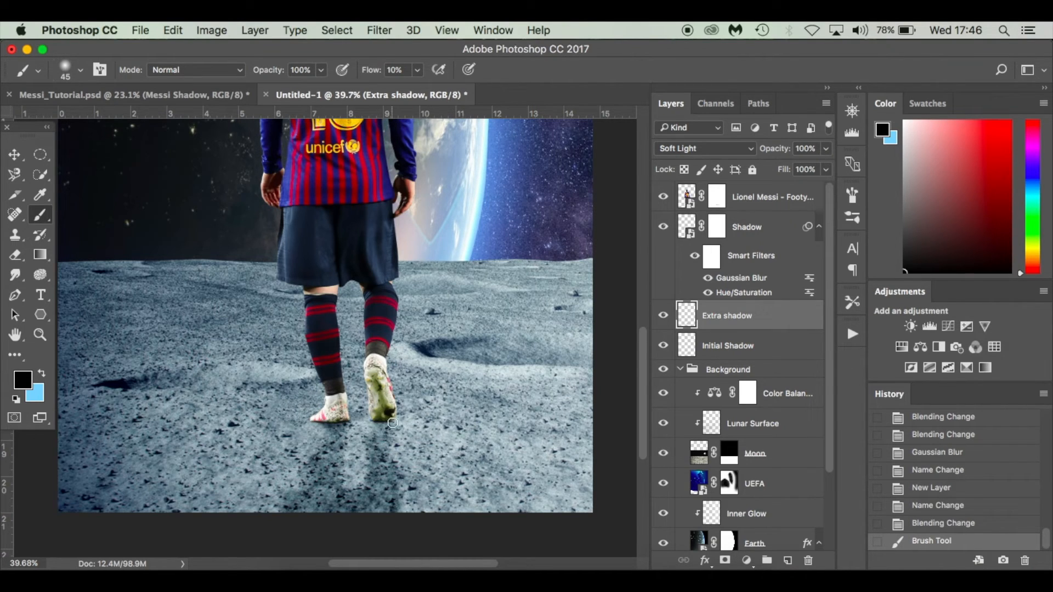
{"action": "mouse_move", "coordinate": [378, 424]}
{"action": "left_mouse_down"}
{"action": "mouse_move", "coordinate": [387, 425]}
{"action": "mouse_move", "coordinate": [380, 461]}
{"action": "left_mouse_up"}
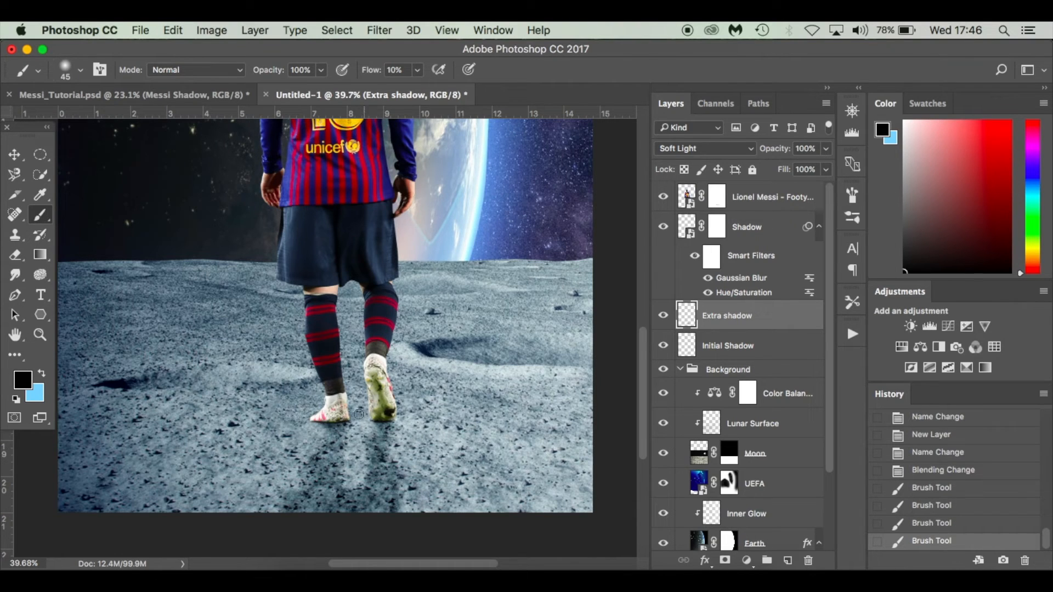
{"action": "left_click_drag", "start_coordinate": [333, 423], "coordinate": [329, 472]}
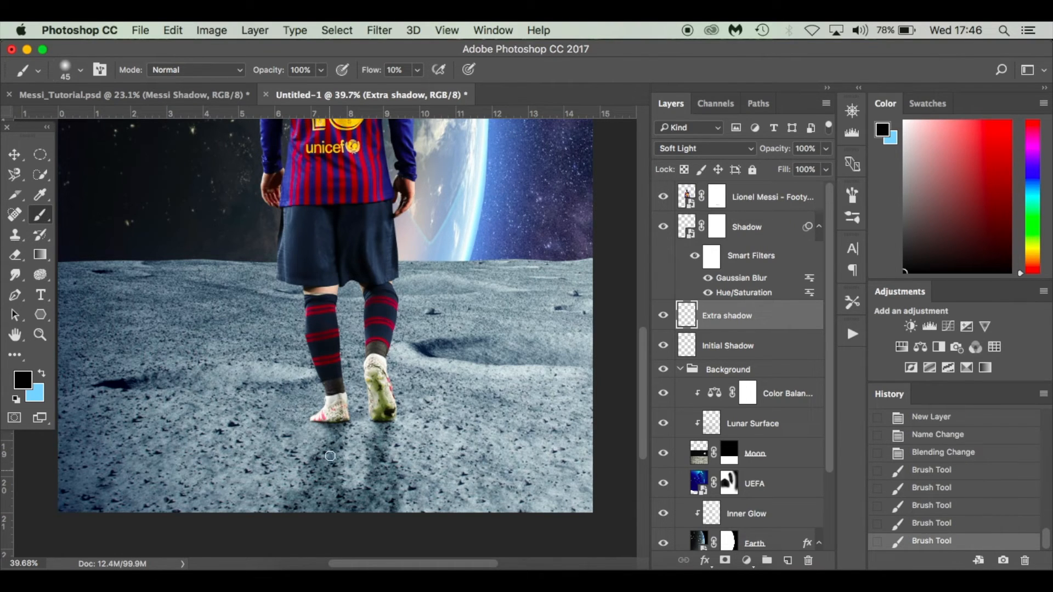
{"action": "left_click", "coordinate": [337, 470]}
{"action": "left_click_drag", "start_coordinate": [333, 424], "coordinate": [332, 468]}
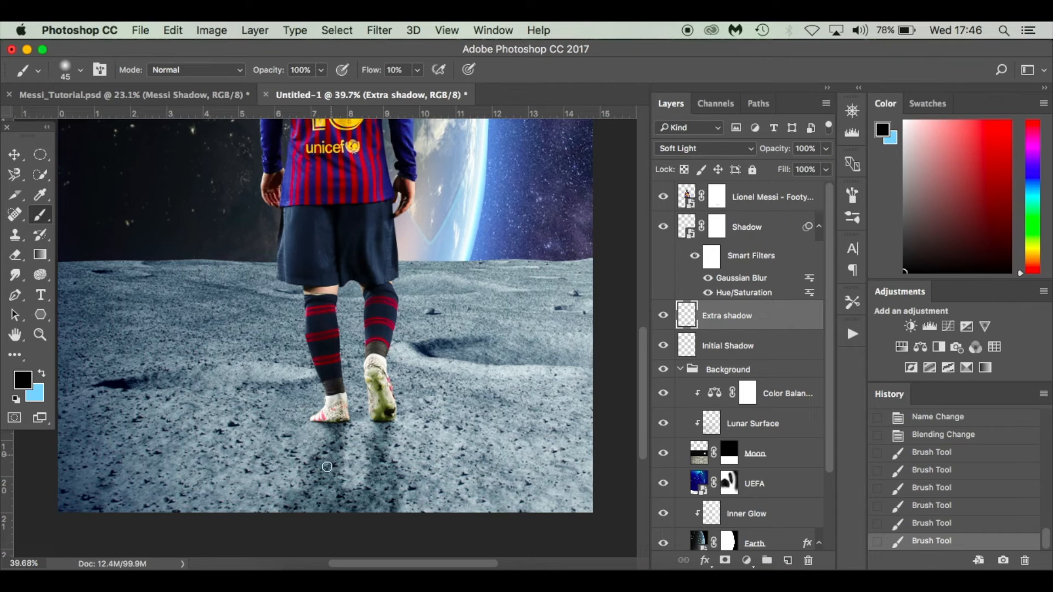
{"action": "left_click_drag", "start_coordinate": [330, 423], "coordinate": [330, 467]}
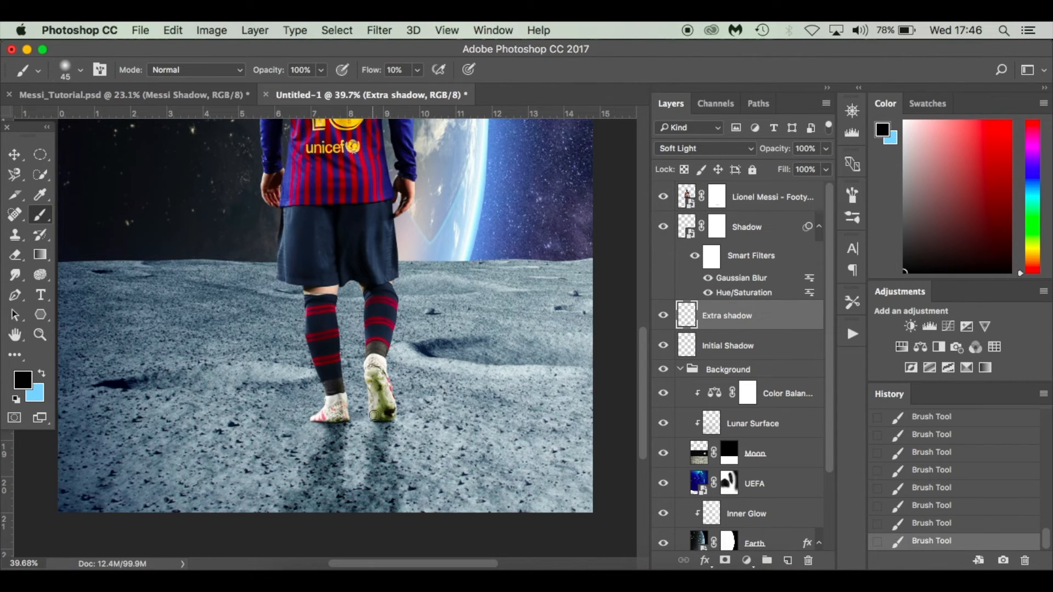
{"action": "mouse_move", "coordinate": [377, 415]}
{"action": "left_mouse_down"}
{"action": "mouse_move", "coordinate": [373, 464]}
{"action": "mouse_move", "coordinate": [381, 433]}
{"action": "mouse_move", "coordinate": [328, 482]}
{"action": "left_mouse_up"}
{"action": "key", "text": "bracketright"}
{"action": "key", "text": "super+0"}
{"action": "key", "text": "v"}
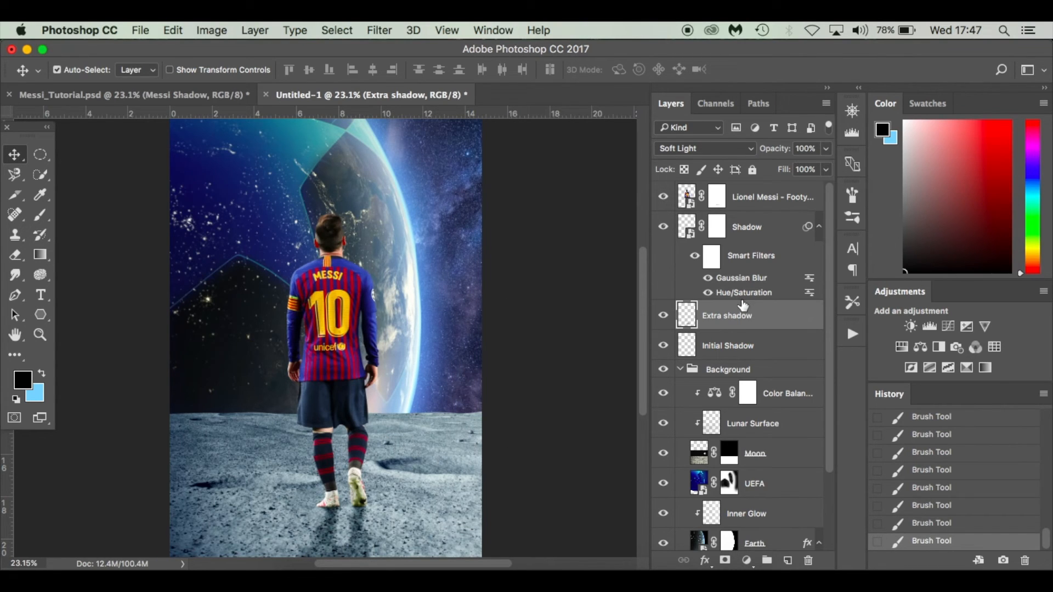
Add an empty layer above the Messi cutout layer and clip it to the cutout
{"action": "left_click", "coordinate": [789, 201]}
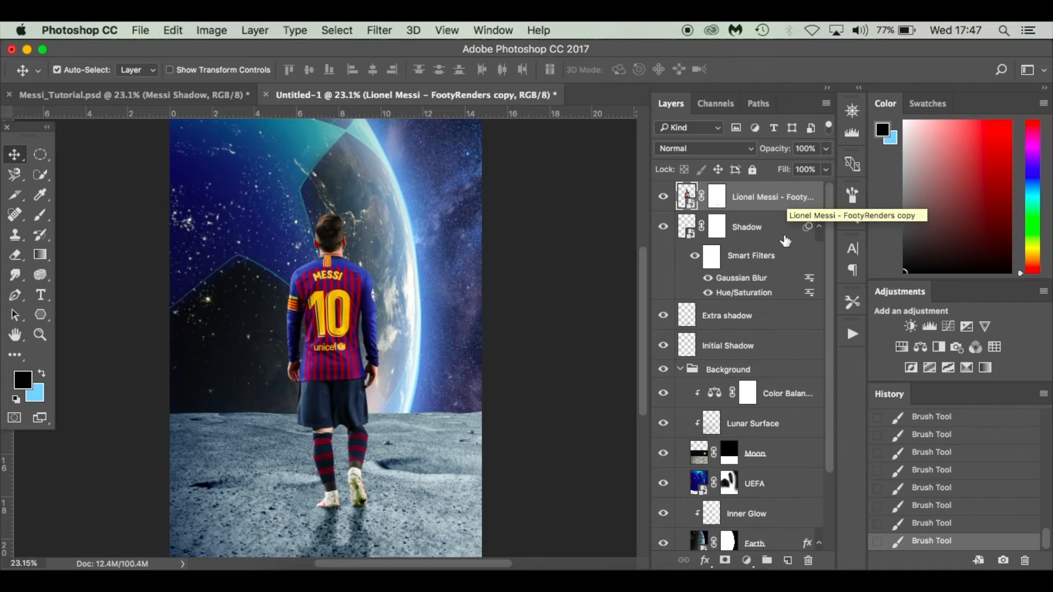
{"action": "left_click", "coordinate": [787, 560]}
{"action": "left_click_drag", "start_coordinate": [772, 201], "coordinate": [773, 208]}
{"action": "left_click", "coordinate": [774, 209], "text": "alt"}
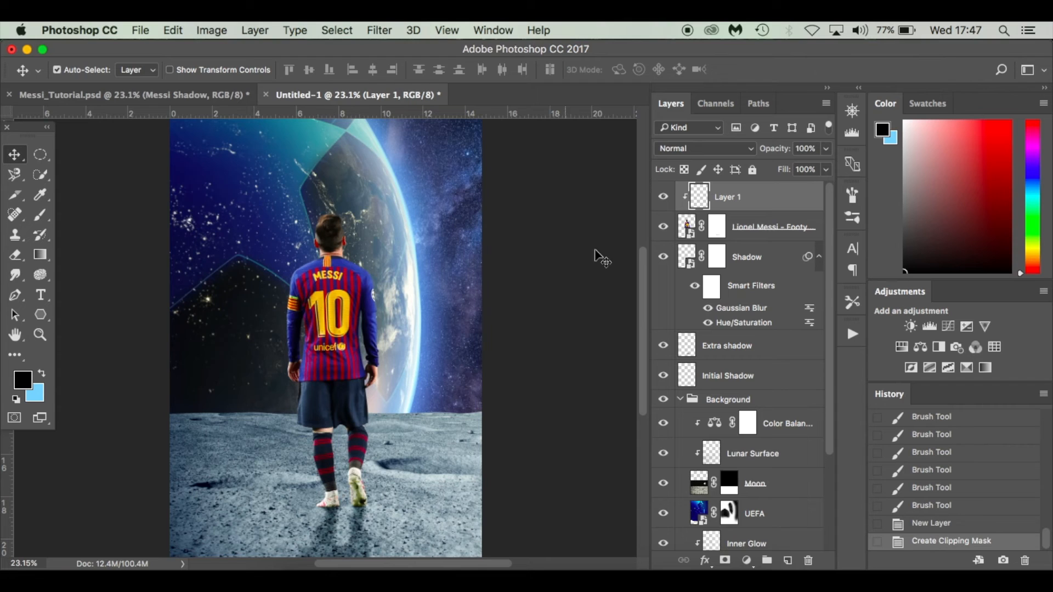
{"action": "right_click", "coordinate": [779, 199]}
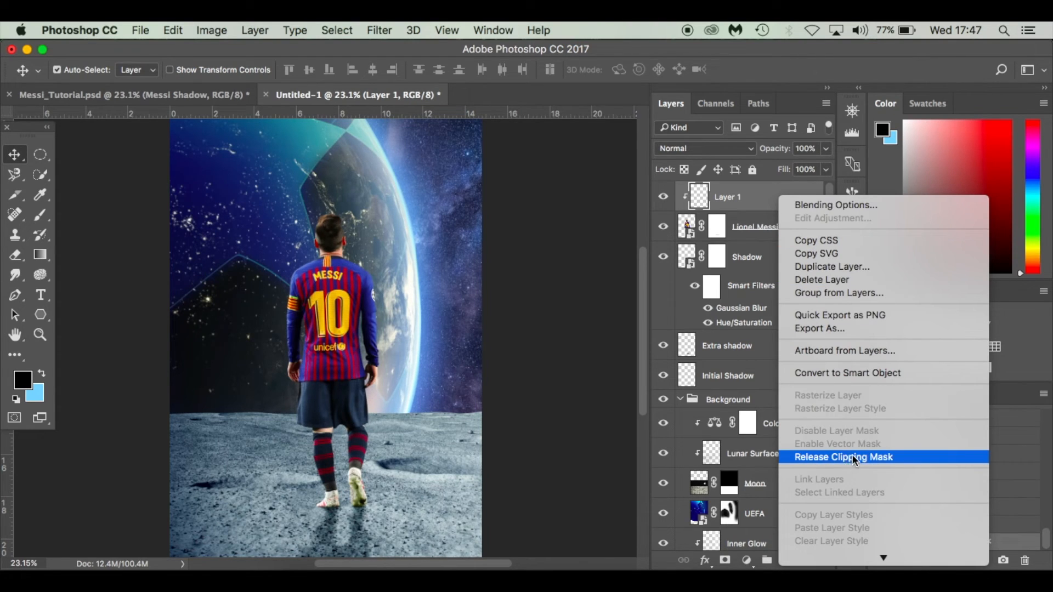
{"action": "left_click", "coordinate": [553, 340]}
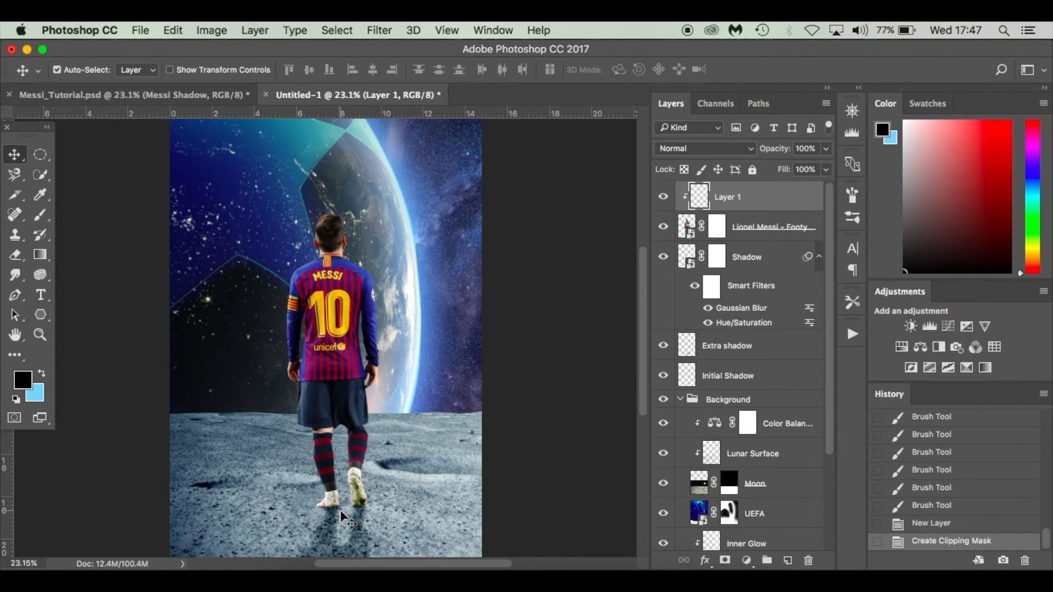
Set up a soft black brush at 40 px with 3% flow for shading the feet
{"action": "key", "text": "b"}
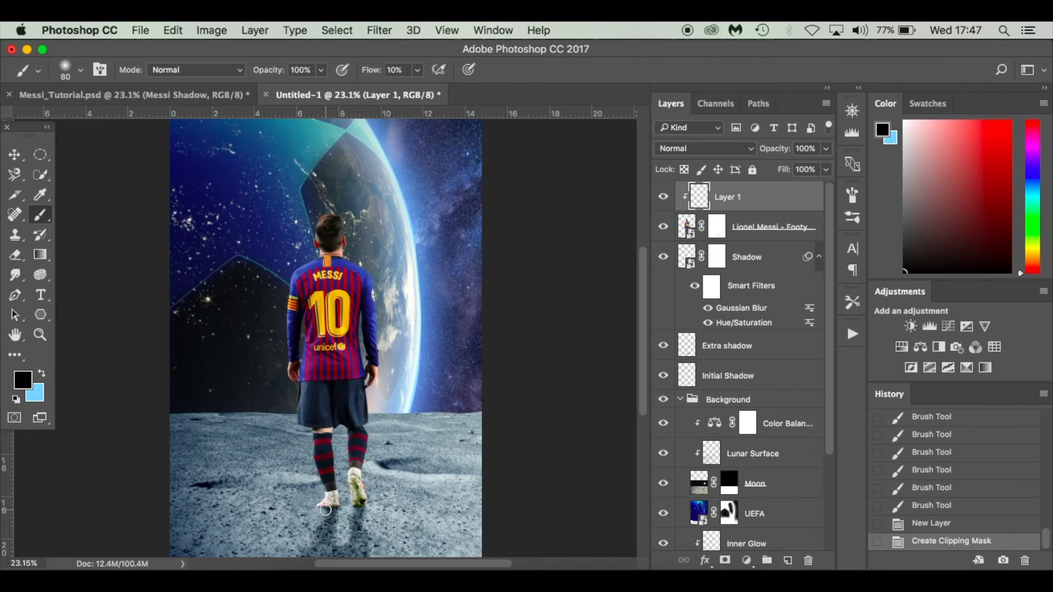
{"action": "key", "text": "bracketleft"}
{"action": "key", "text": "bracketleft"}
{"action": "key", "text": "bracketleft"}
{"action": "scroll", "coordinate": [326, 510], "scroll_direction": "up", "scroll_amount": 3}
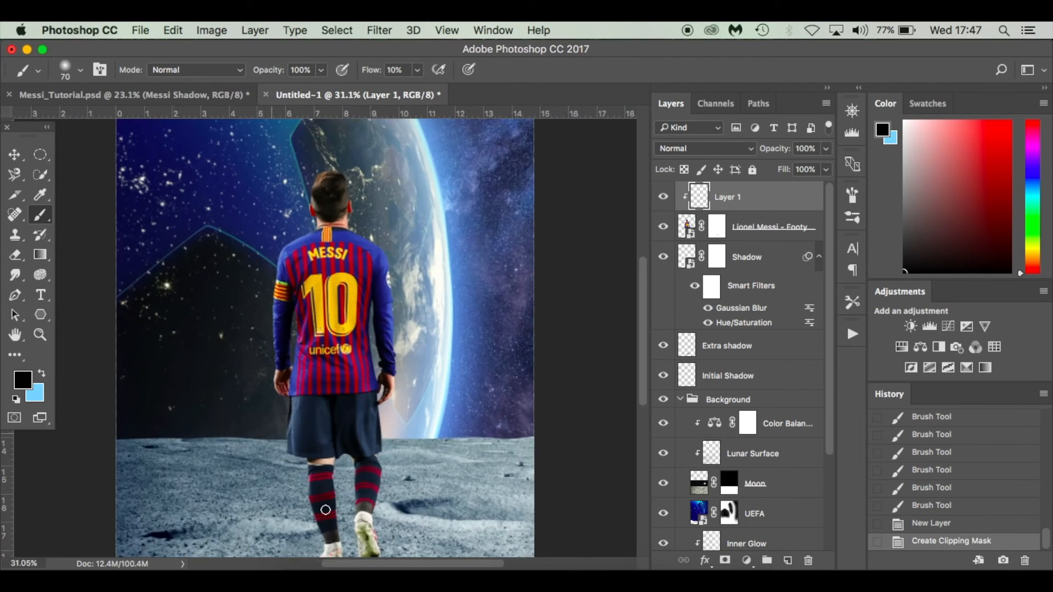
{"action": "scroll", "coordinate": [335, 481], "scroll_direction": "up", "scroll_amount": 2}
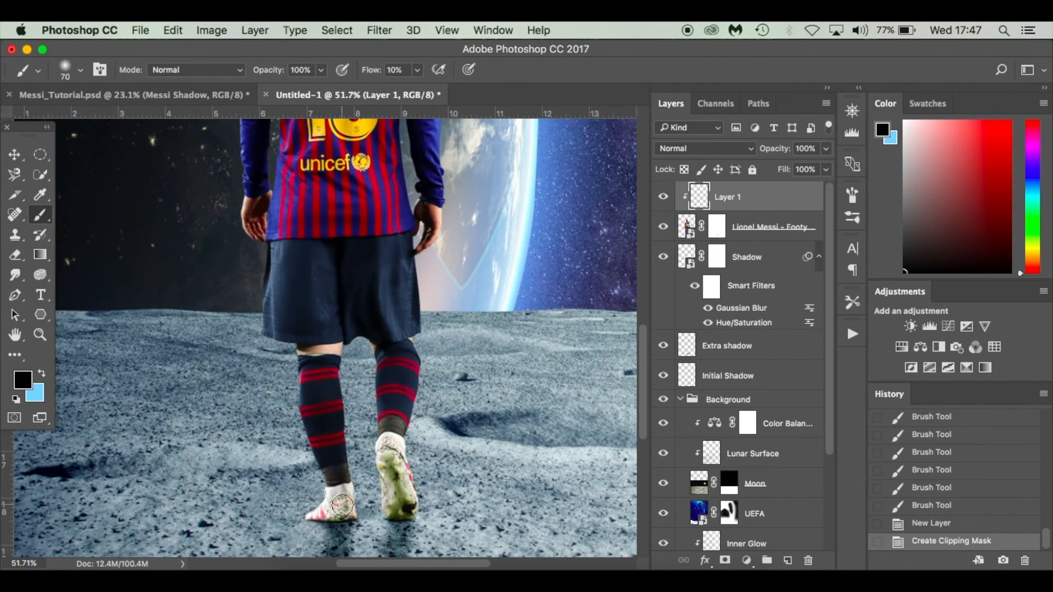
{"action": "scroll", "coordinate": [335, 481], "scroll_direction": "down", "scroll_amount": 2}
{"action": "key", "text": "bracketleft"}
{"action": "key", "text": "bracketleft"}
{"action": "key", "text": "bracketleft"}
{"action": "mouse_move", "coordinate": [337, 473]}
{"action": "left_mouse_down"}
{"action": "mouse_move", "coordinate": [318, 474]}
{"action": "mouse_move", "coordinate": [359, 470]}
{"action": "left_mouse_up"}
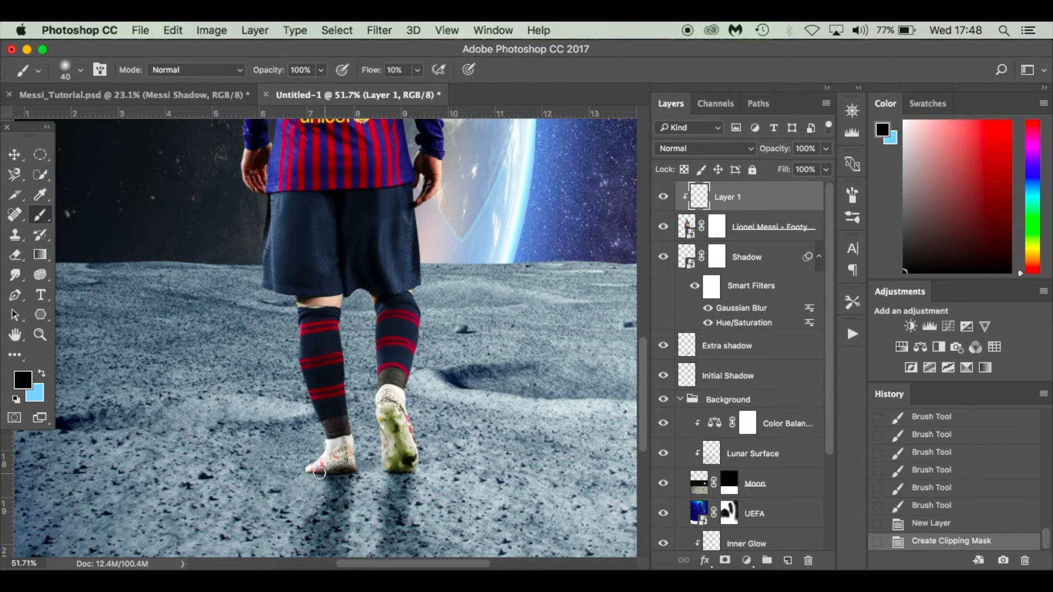
{"action": "left_click", "coordinate": [419, 71]}
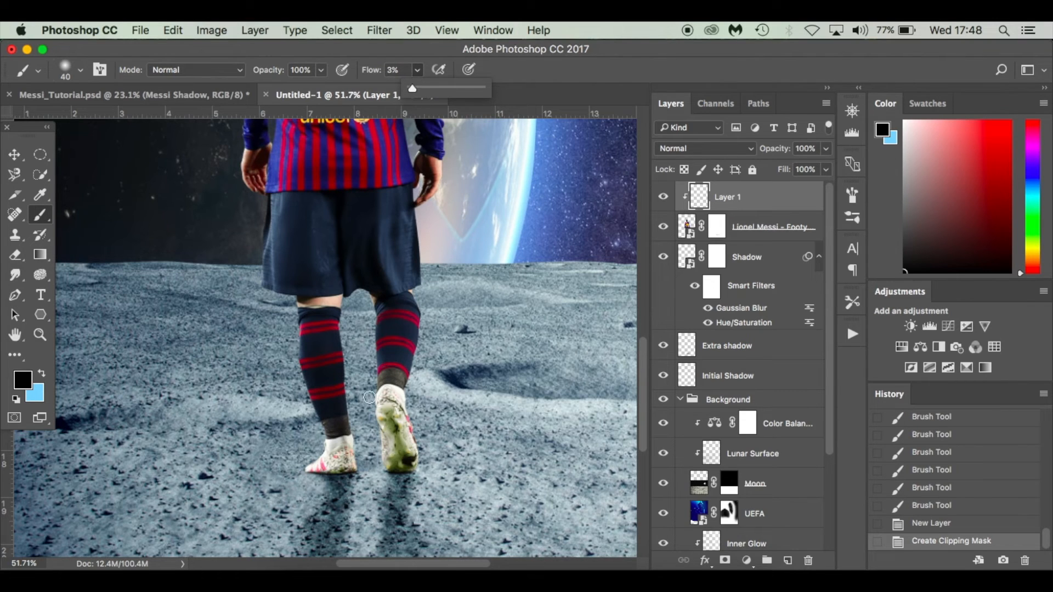
Paint soft black shading on Layer 1 over the left boot and up the left leg to the bare knee
{"action": "left_click", "coordinate": [341, 472]}
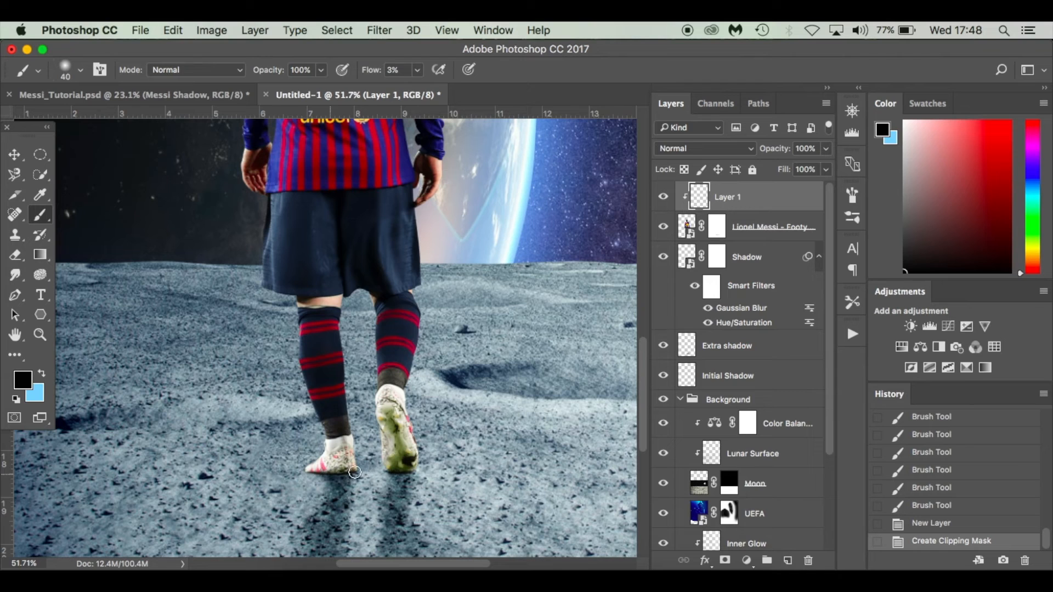
{"action": "left_click_drag", "start_coordinate": [347, 442], "coordinate": [347, 446]}
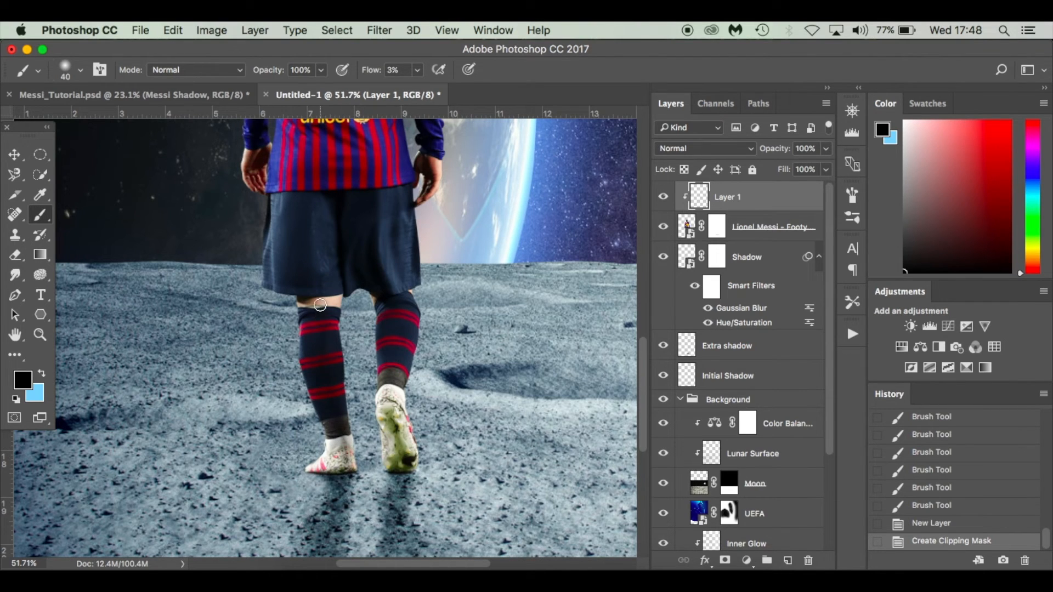
{"action": "left_click_drag", "start_coordinate": [321, 356], "coordinate": [315, 294]}
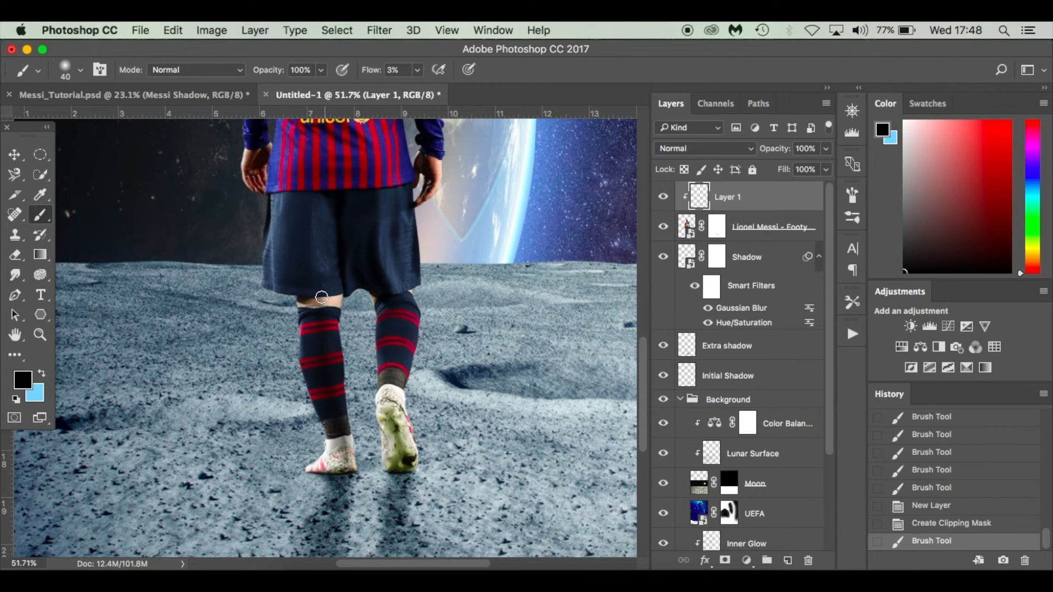
{"action": "left_click_drag", "start_coordinate": [319, 299], "coordinate": [342, 446]}
Darken the lower part of both boots with soft black strokes from an 80 px brush
{"action": "key", "text": "bracketright"}
{"action": "key", "text": "bracketright"}
{"action": "key", "text": "bracketright"}
{"action": "key", "text": "bracketright"}
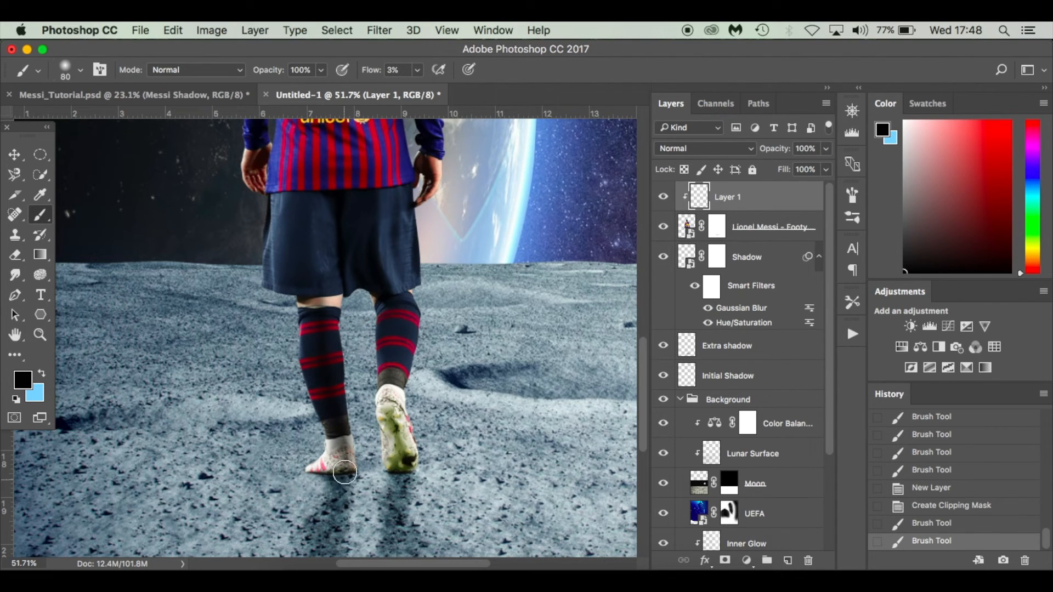
{"action": "left_click_drag", "start_coordinate": [346, 478], "coordinate": [359, 479]}
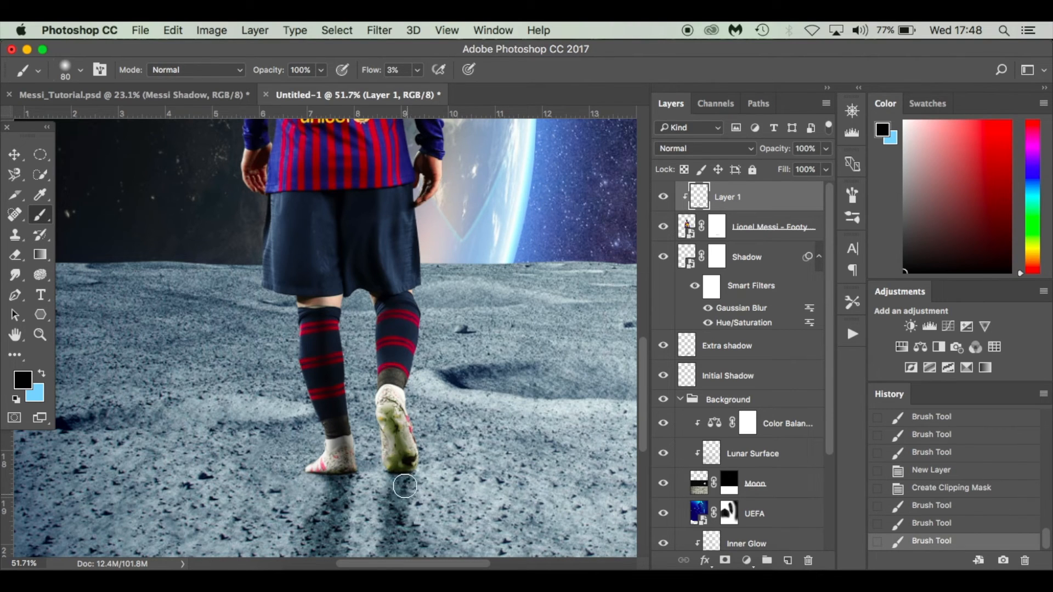
{"action": "mouse_move", "coordinate": [413, 480]}
{"action": "left_mouse_down"}
{"action": "mouse_move", "coordinate": [386, 473]}
{"action": "mouse_move", "coordinate": [404, 449]}
{"action": "mouse_move", "coordinate": [404, 463]}
{"action": "mouse_move", "coordinate": [390, 409]}
{"action": "left_mouse_up"}
Shade the right ankle, calf and lower part of the shorts in black with a 50 px brush
{"action": "key", "text": "bracketleft"}
{"action": "key", "text": "bracketleft"}
{"action": "key", "text": "bracketleft"}
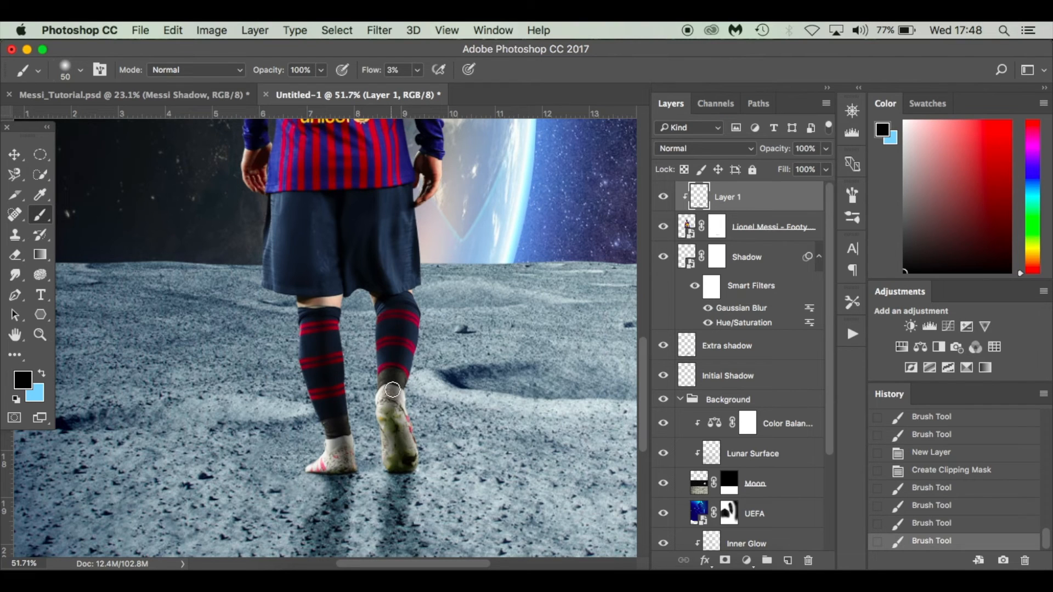
{"action": "left_click", "coordinate": [399, 300]}
{"action": "scroll", "coordinate": [392, 346], "scroll_direction": "up", "scroll_amount": 1}
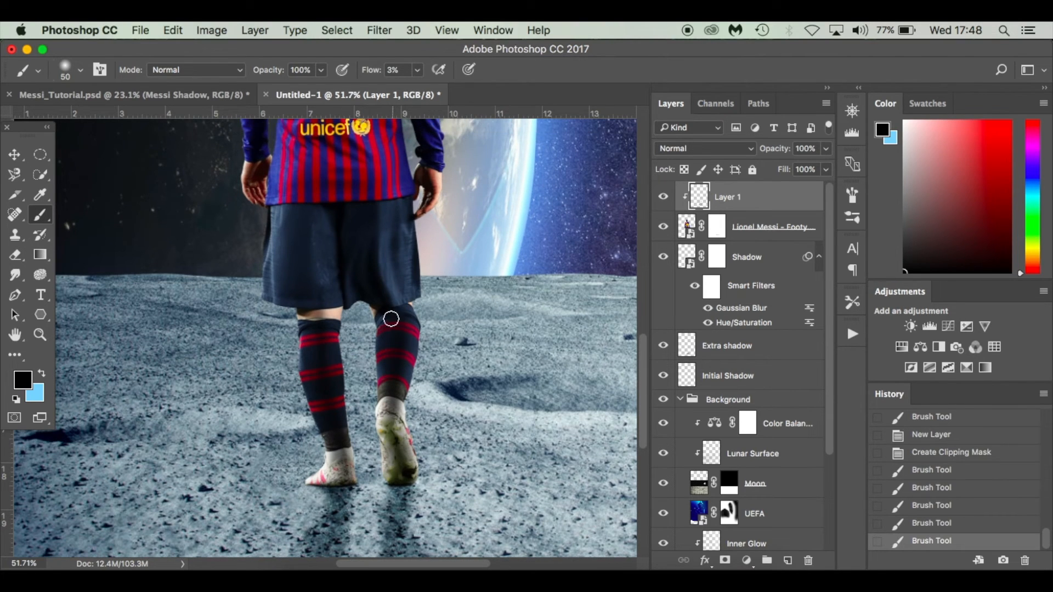
{"action": "left_click_drag", "start_coordinate": [386, 299], "coordinate": [344, 297]}
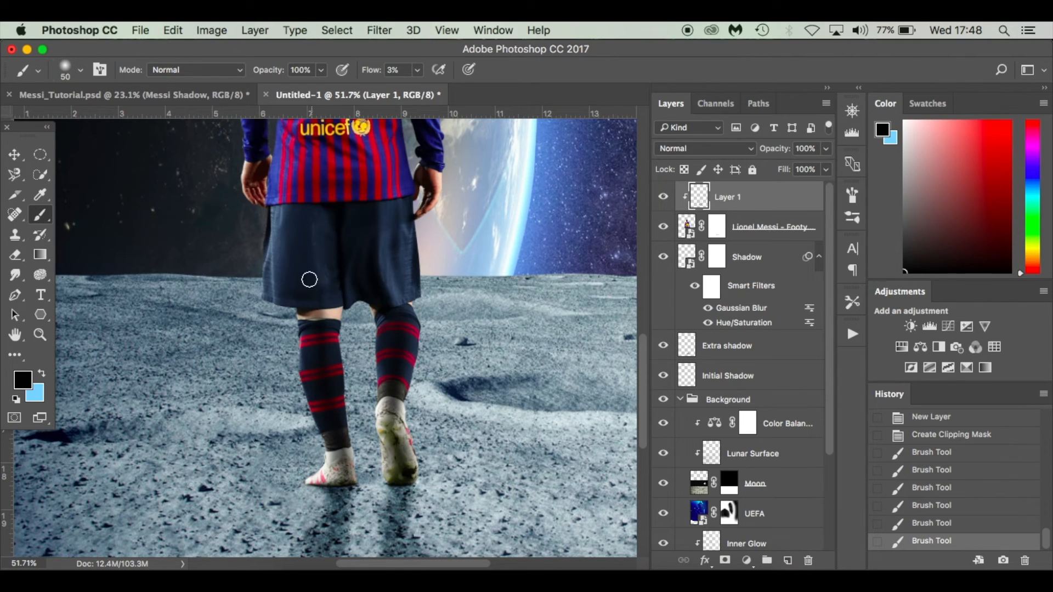
{"action": "left_click_drag", "start_coordinate": [296, 228], "coordinate": [308, 252]}
{"action": "scroll", "coordinate": [307, 252], "scroll_direction": "up", "scroll_amount": 5}
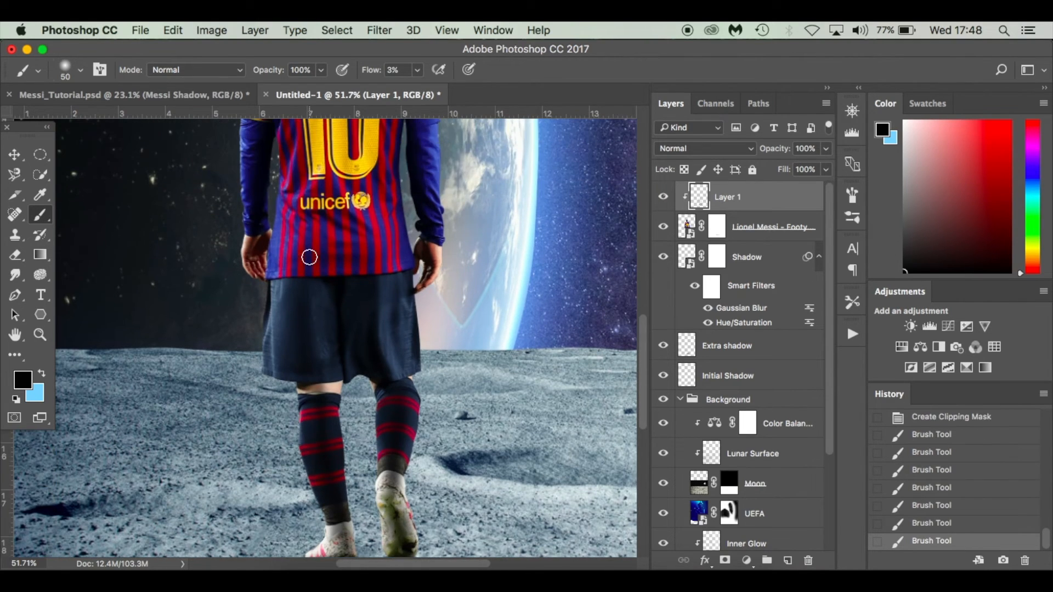
{"action": "left_click_drag", "start_coordinate": [373, 350], "coordinate": [389, 388]}
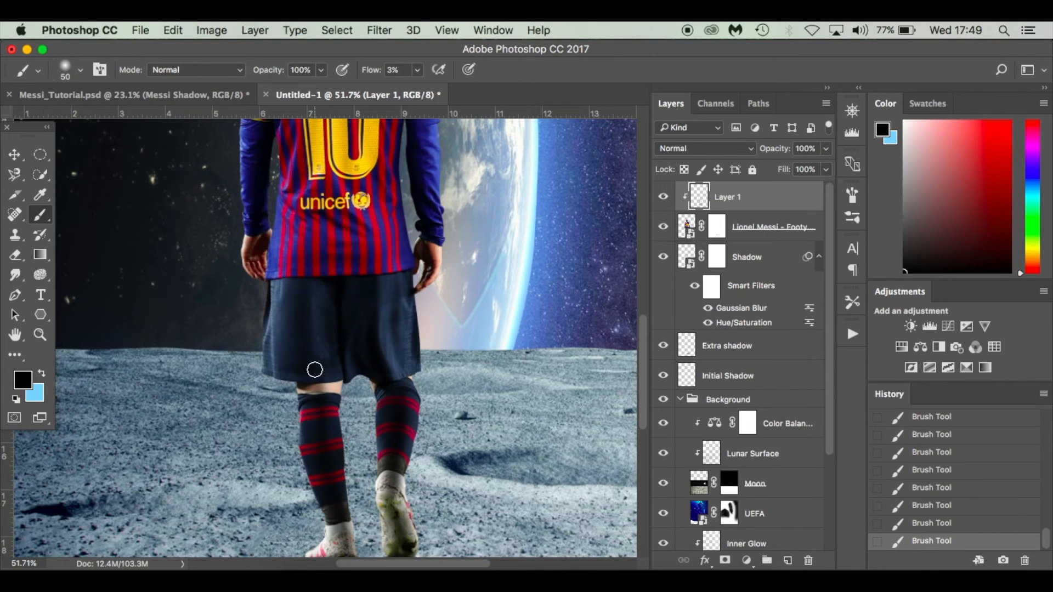
Paint soft black shading on the shirt and along the inner sleeves, ending with an 80 px brush
{"action": "scroll", "coordinate": [312, 369], "scroll_direction": "up", "scroll_amount": 6}
{"action": "key", "text": "bracketright"}
{"action": "key", "text": "bracketright"}
{"action": "key", "text": "bracketright"}
{"action": "key", "text": "bracketright"}
{"action": "key", "text": "bracketright"}
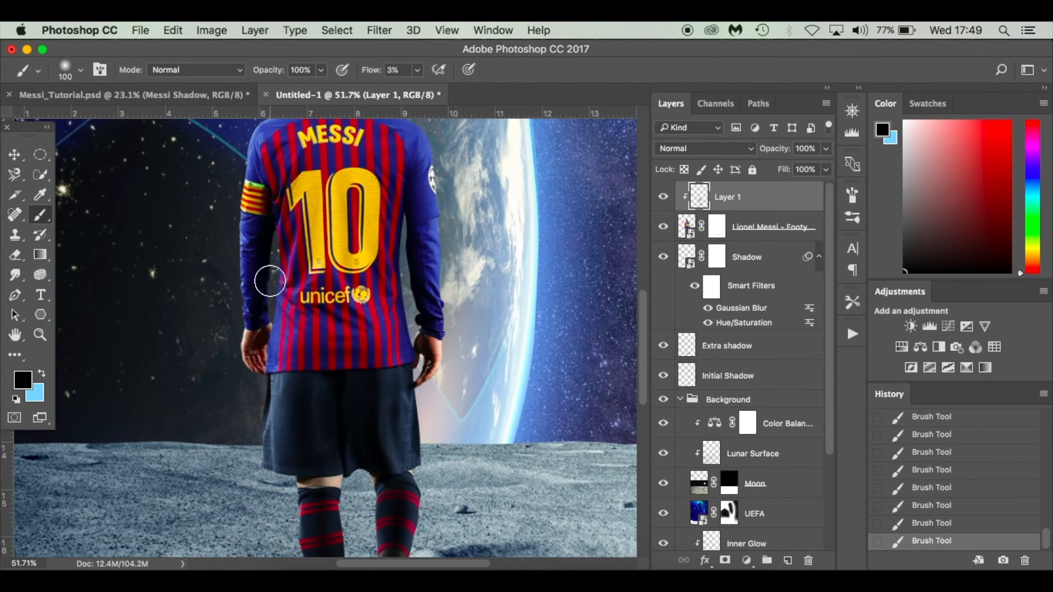
{"action": "key", "text": "bracketleft"}
{"action": "key", "text": "bracketleft"}
{"action": "key", "text": "bracketleft"}
{"action": "key", "text": "bracketleft"}
{"action": "key", "text": "bracketleft"}
{"action": "key", "text": "bracketleft"}
{"action": "key", "text": "bracketright"}
{"action": "key", "text": "bracketright"}
{"action": "key", "text": "bracketright"}
{"action": "key", "text": "bracketright"}
{"action": "scroll", "coordinate": [430, 323], "scroll_direction": "up", "scroll_amount": 6}
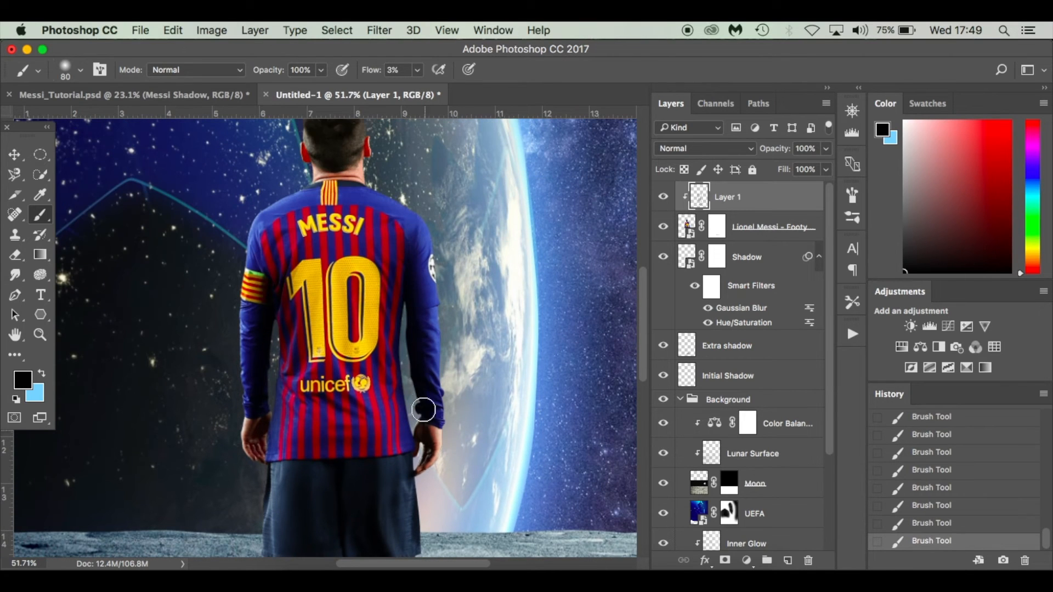
Reduce the brush to 35 px and shade around the ears and neck
{"action": "key", "text": "bracketleft"}
{"action": "key", "text": "bracketleft"}
{"action": "key", "text": "bracketleft"}
{"action": "key", "text": "bracketleft"}
{"action": "key", "text": "bracketleft"}
{"action": "key", "text": "bracketleft"}
{"action": "scroll", "coordinate": [386, 316], "scroll_direction": "down", "scroll_amount": 1}
{"action": "scroll", "coordinate": [291, 351], "scroll_direction": "up", "scroll_amount": 5}
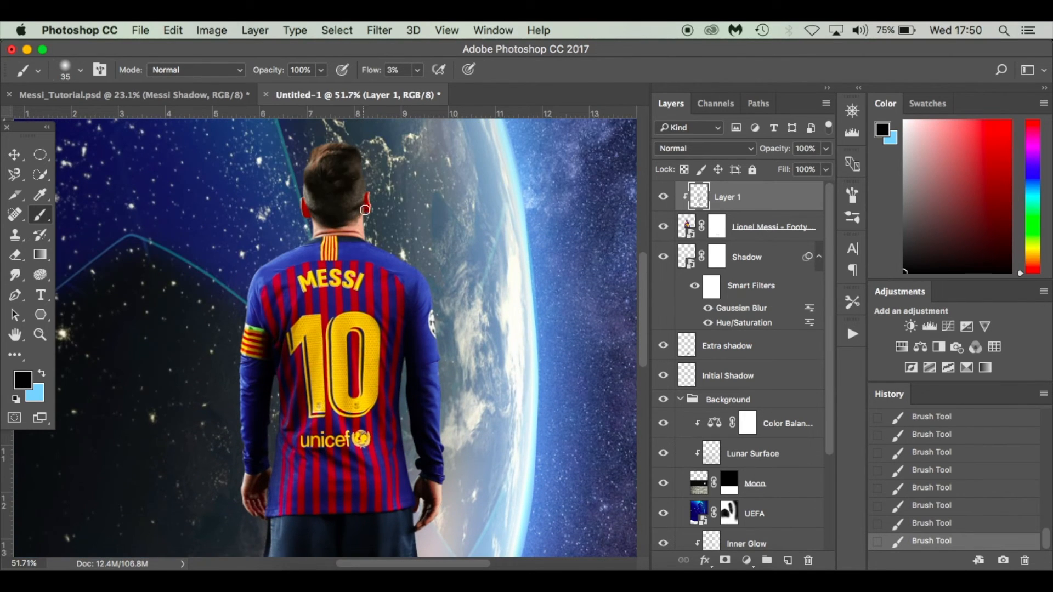
Enlarge the brush to 300 px and darken the back of the shirt with broad, faint black strokes
{"action": "scroll", "coordinate": [340, 263], "scroll_direction": "down", "scroll_amount": 12}
{"action": "scroll", "coordinate": [380, 371], "scroll_direction": "down", "scroll_amount": 3}
{"action": "key", "text": "bracketright"}
{"action": "key", "text": "bracketright"}
{"action": "key", "text": "bracketright"}
{"action": "key", "text": "bracketright"}
{"action": "key", "text": "bracketright"}
{"action": "key", "text": "bracketright"}
{"action": "key", "text": "bracketright"}
{"action": "key", "text": "bracketright"}
{"action": "key", "text": "bracketright"}
{"action": "key", "text": "bracketright"}
{"action": "key", "text": "bracketright"}
{"action": "key", "text": "bracketright"}
{"action": "key", "text": "bracketright"}
{"action": "scroll", "coordinate": [329, 373], "scroll_direction": "up", "scroll_amount": 12}
{"action": "scroll", "coordinate": [340, 384], "scroll_direction": "up", "scroll_amount": 3}
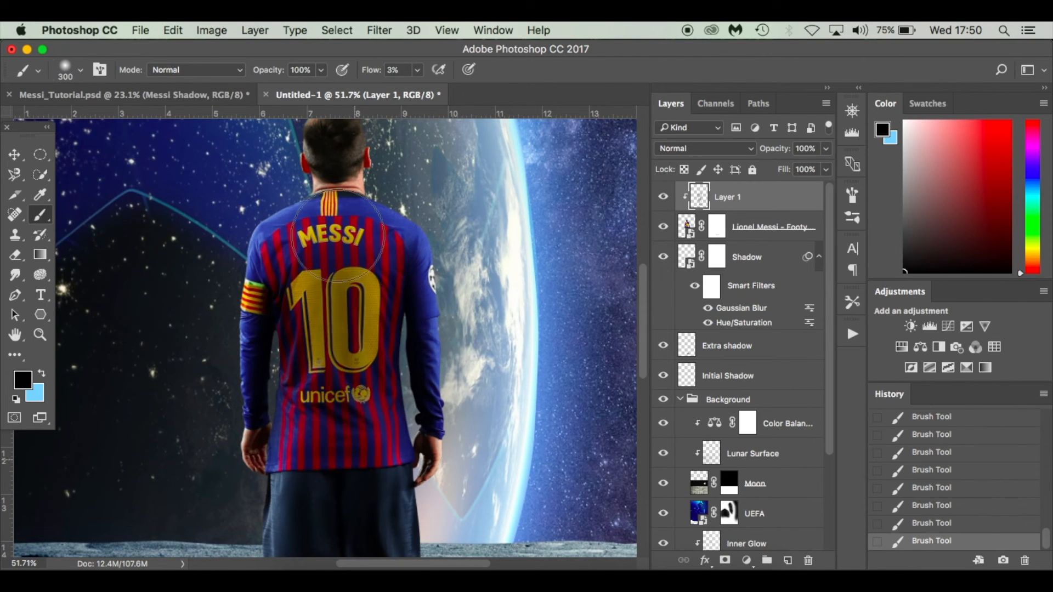
Toggle Layer 1's visibility to compare the whole figure with and without the painted shading
{"action": "key", "text": "super+0"}
{"action": "left_click", "coordinate": [664, 197]}
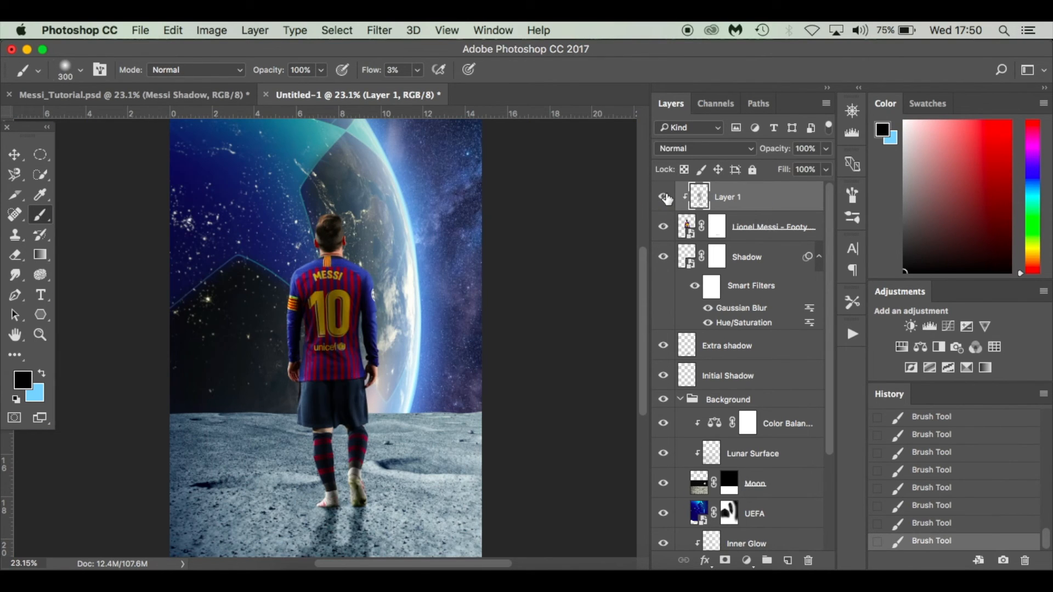
{"action": "left_click", "coordinate": [664, 197]}
{"action": "left_click", "coordinate": [664, 197]}
Reduce the brush size to 80 px for detail work on the shirt's shading
{"action": "scroll", "coordinate": [376, 369], "scroll_direction": "up", "scroll_amount": 5}
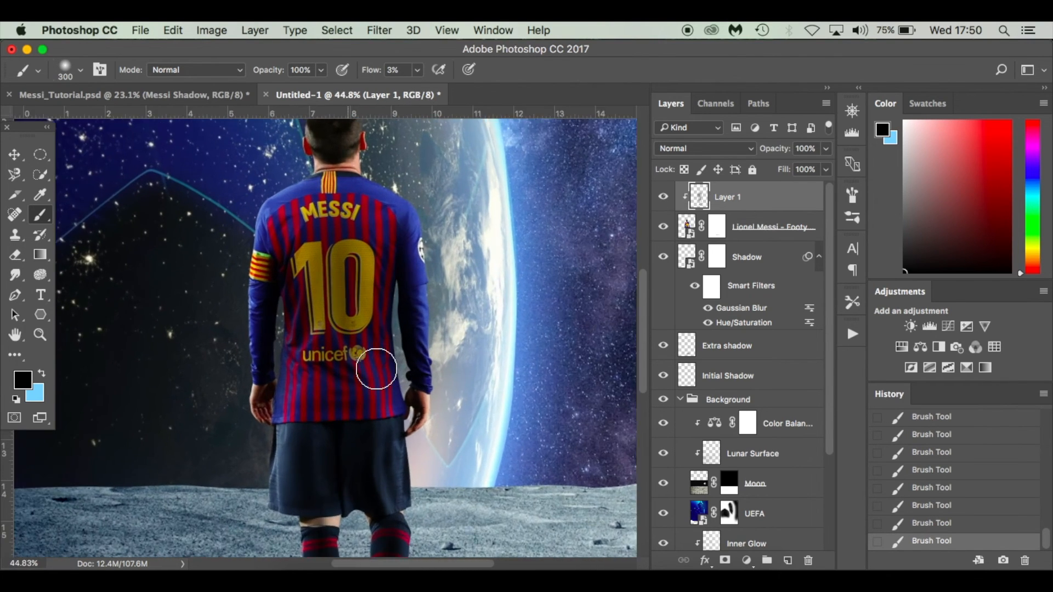
{"action": "key", "text": "bracketleft"}
{"action": "key", "text": "bracketleft"}
{"action": "key", "text": "bracketleft"}
{"action": "key", "text": "bracketleft"}
{"action": "key", "text": "bracketleft"}
{"action": "key", "text": "bracketleft"}
{"action": "key", "text": "bracketleft"}
{"action": "key", "text": "bracketleft"}
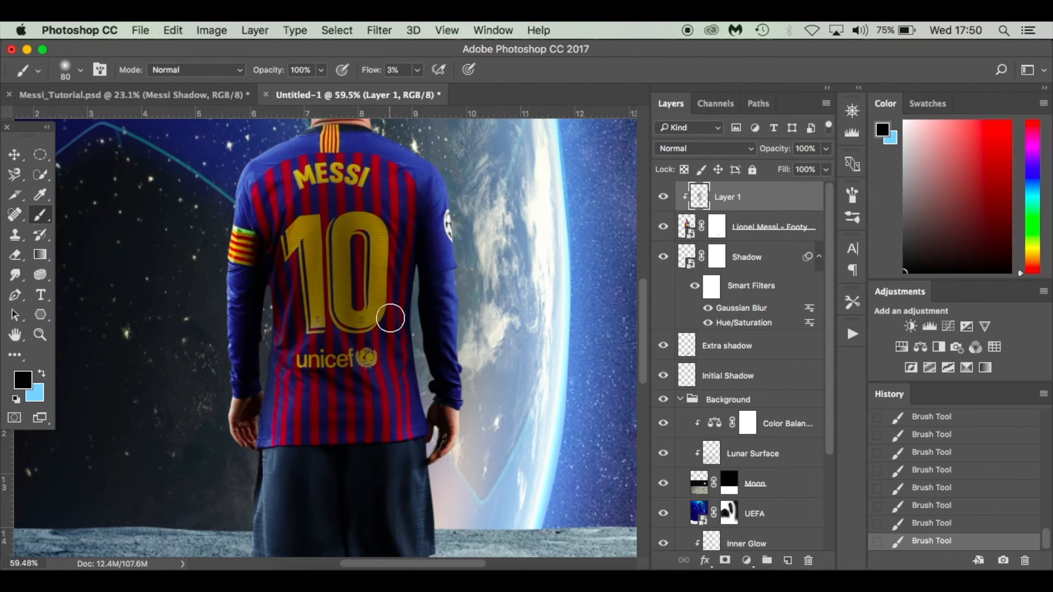
{"action": "scroll", "coordinate": [390, 308], "scroll_direction": "up", "scroll_amount": 5}
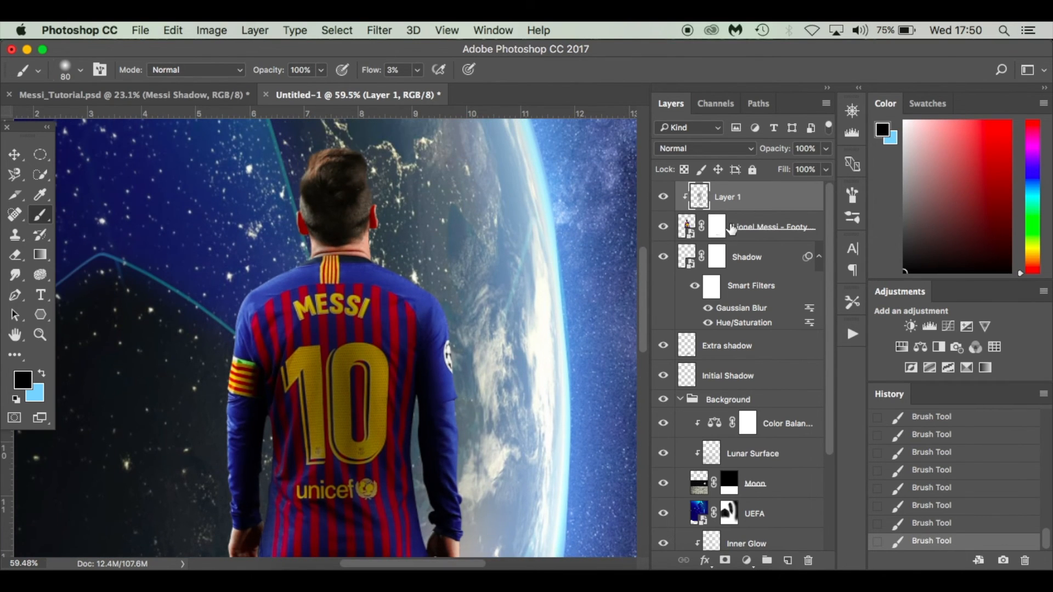
Add another layer above Layer 1, clip it to the Messi cutout, and make light blue #8ad3fe the foreground color
{"action": "left_click", "coordinate": [787, 560]}
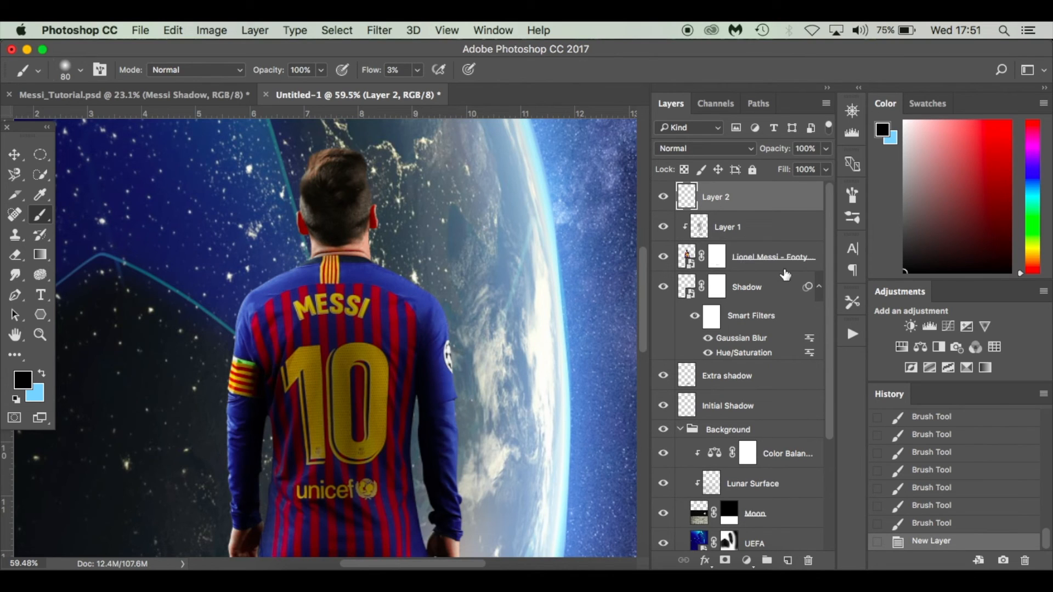
{"action": "left_click", "coordinate": [790, 212], "text": "alt"}
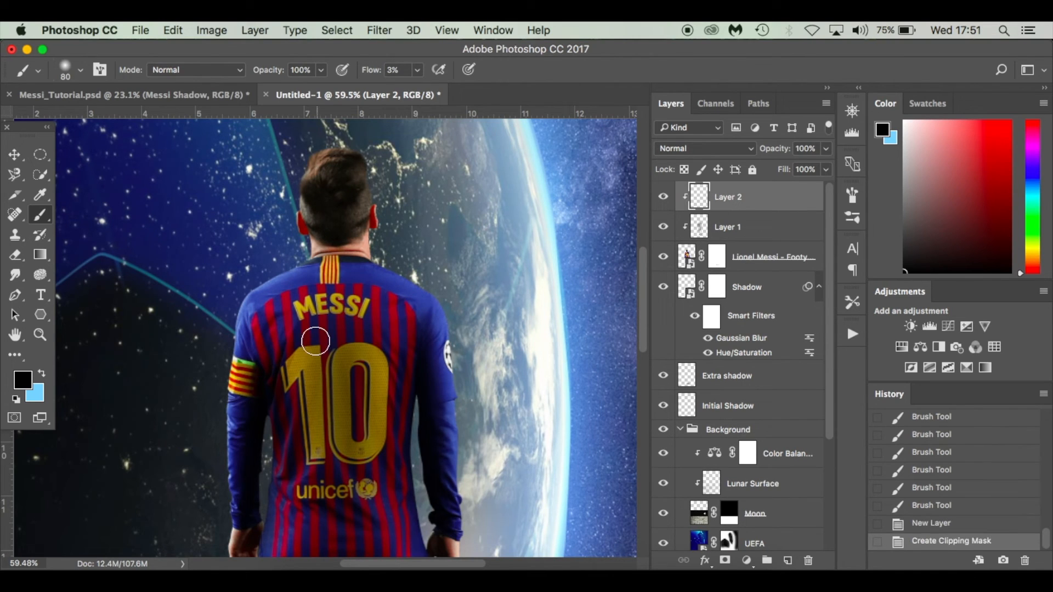
{"action": "left_click", "coordinate": [42, 376]}
{"action": "left_click", "coordinate": [24, 380]}
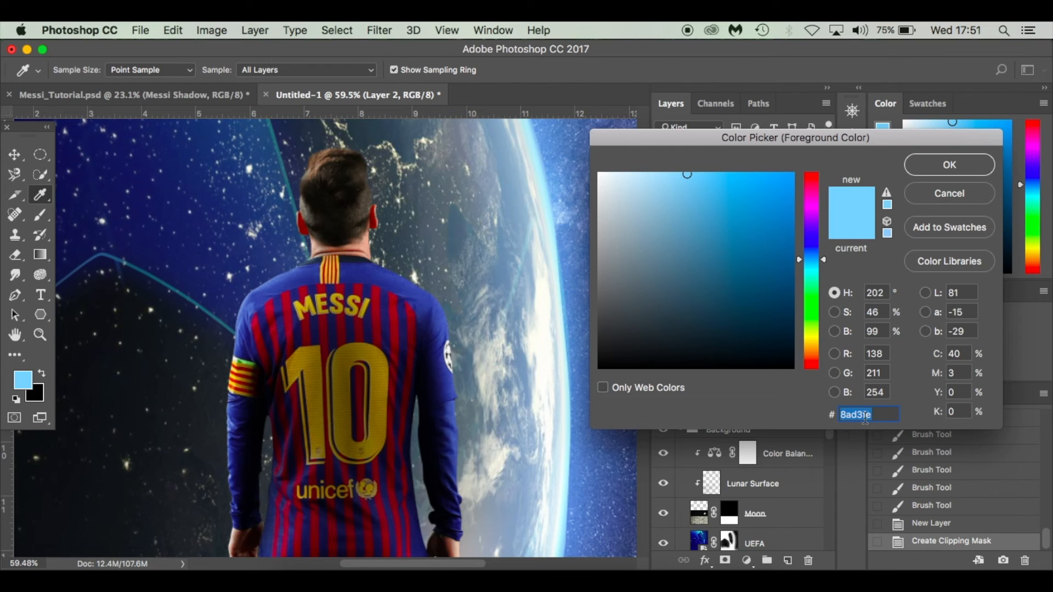
{"action": "left_click", "coordinate": [947, 170]}
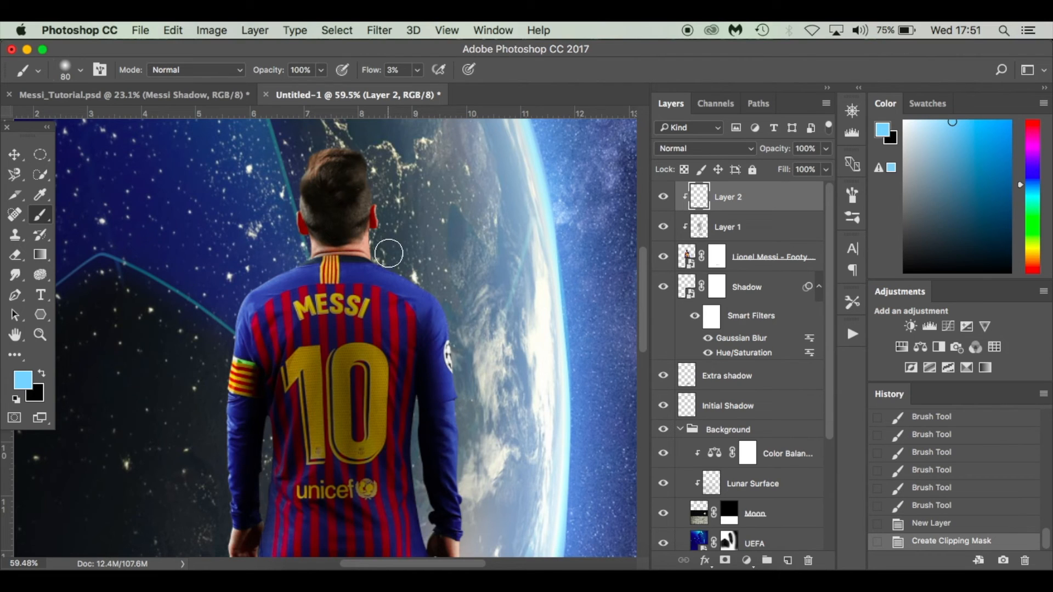
Paint a light blue rim light along the right shoulder, sleeve and hand with a 50 px brush at 5% flow
{"action": "left_click", "coordinate": [417, 70]}
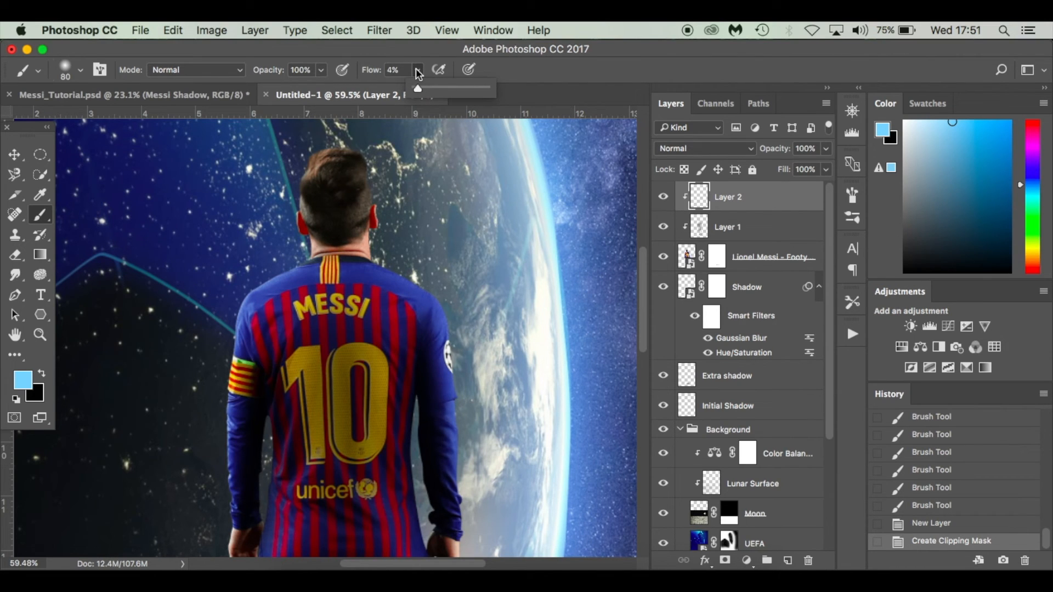
{"action": "key", "text": "bracketleft"}
{"action": "key", "text": "bracketleft"}
{"action": "key", "text": "bracketleft"}
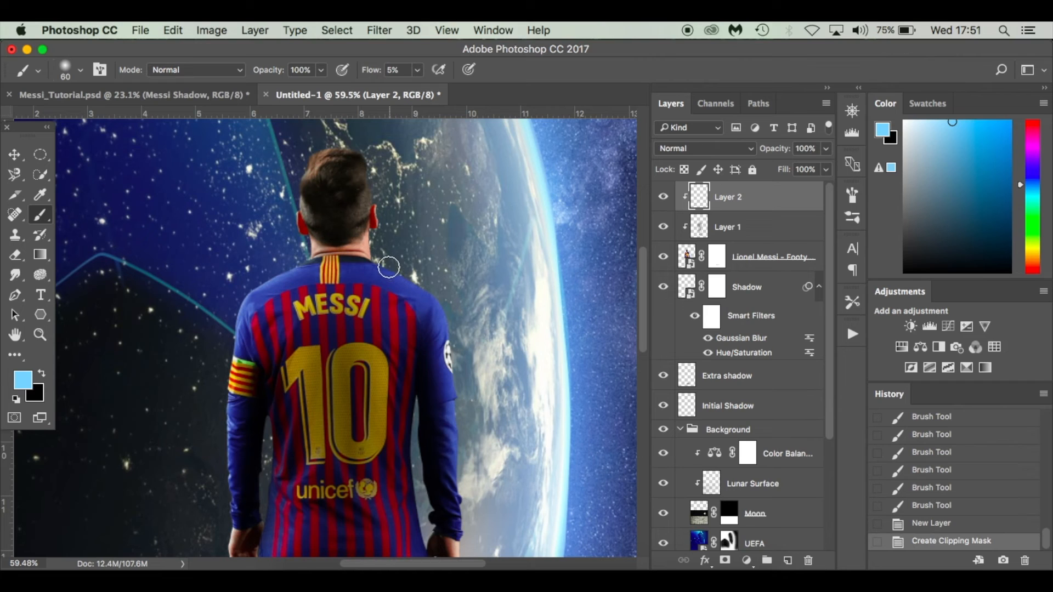
{"action": "mouse_move", "coordinate": [380, 267]}
{"action": "left_mouse_down"}
{"action": "mouse_move", "coordinate": [444, 304]}
{"action": "mouse_move", "coordinate": [462, 459]}
{"action": "left_mouse_up"}
{"action": "mouse_move", "coordinate": [429, 293]}
{"action": "left_mouse_down"}
{"action": "mouse_move", "coordinate": [454, 368]}
{"action": "mouse_move", "coordinate": [454, 425]}
{"action": "left_mouse_up"}
{"action": "scroll", "coordinate": [453, 425], "scroll_direction": "down", "scroll_amount": 3}
{"action": "left_click_drag", "start_coordinate": [456, 334], "coordinate": [465, 483]}
{"action": "mouse_move", "coordinate": [457, 340]}
{"action": "left_mouse_down"}
{"action": "mouse_move", "coordinate": [450, 311]}
{"action": "mouse_move", "coordinate": [458, 473]}
{"action": "left_mouse_up"}
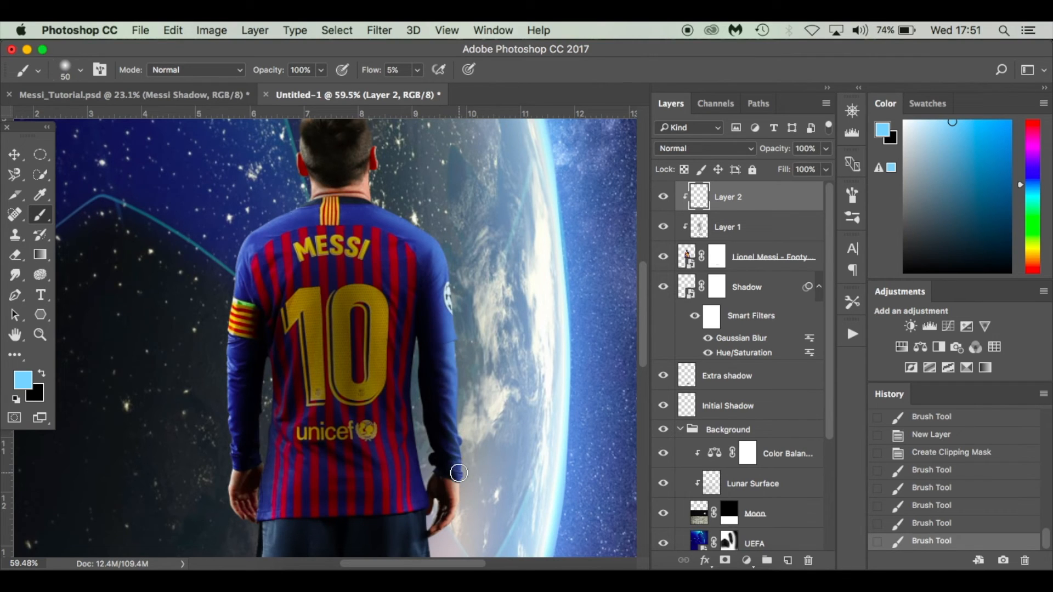
{"action": "left_click_drag", "start_coordinate": [461, 545], "coordinate": [460, 542]}
{"action": "left_click_drag", "start_coordinate": [450, 285], "coordinate": [454, 368]}
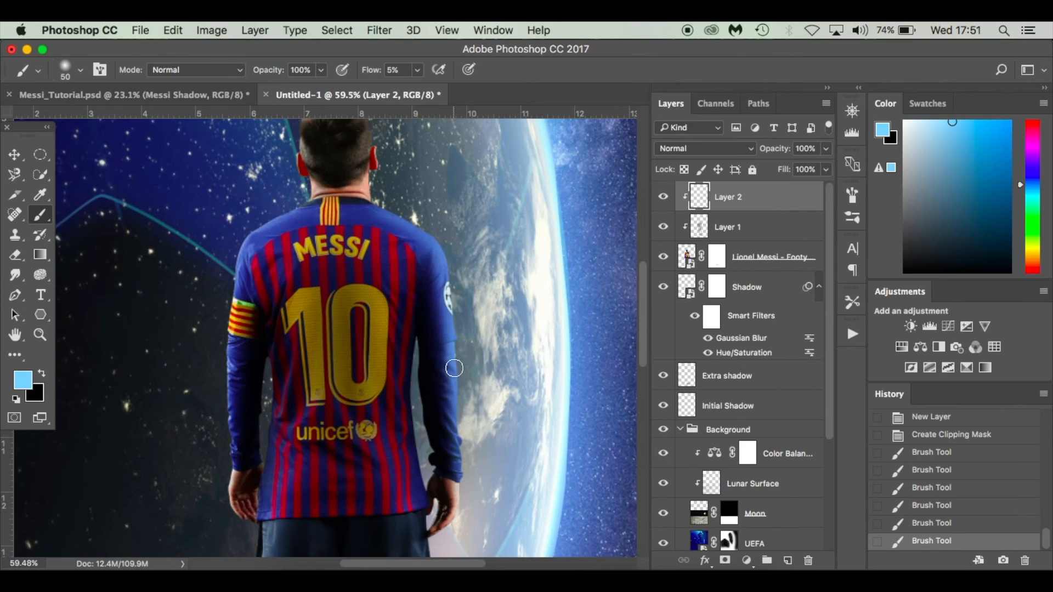
Paint more light blue rim light down the right sleeve and along the left shoulder, sleeve and hand
{"action": "left_click_drag", "start_coordinate": [431, 225], "coordinate": [458, 412]}
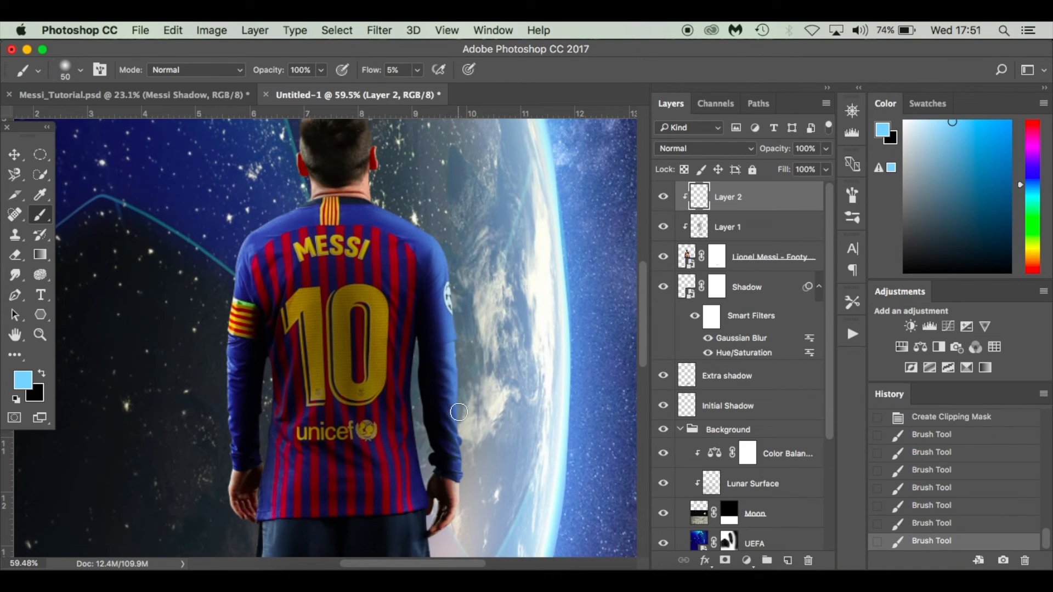
{"action": "mouse_move", "coordinate": [304, 206]}
{"action": "left_mouse_down"}
{"action": "mouse_move", "coordinate": [228, 273]}
{"action": "mouse_move", "coordinate": [247, 240]}
{"action": "mouse_move", "coordinate": [305, 204]}
{"action": "mouse_move", "coordinate": [240, 257]}
{"action": "mouse_move", "coordinate": [227, 532]}
{"action": "left_mouse_up"}
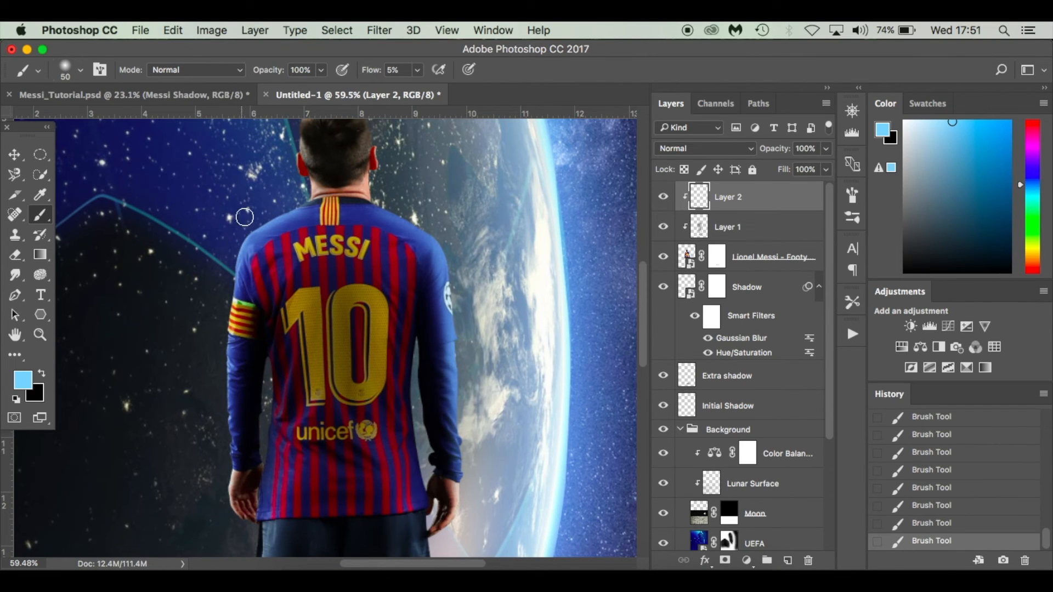
{"action": "mouse_move", "coordinate": [281, 212]}
{"action": "left_mouse_down"}
{"action": "mouse_move", "coordinate": [303, 208]}
{"action": "mouse_move", "coordinate": [252, 243]}
{"action": "mouse_move", "coordinate": [225, 312]}
{"action": "mouse_move", "coordinate": [242, 258]}
{"action": "mouse_move", "coordinate": [227, 370]}
{"action": "mouse_move", "coordinate": [230, 505]}
{"action": "left_mouse_up"}
{"action": "left_click_drag", "start_coordinate": [239, 235], "coordinate": [230, 522]}
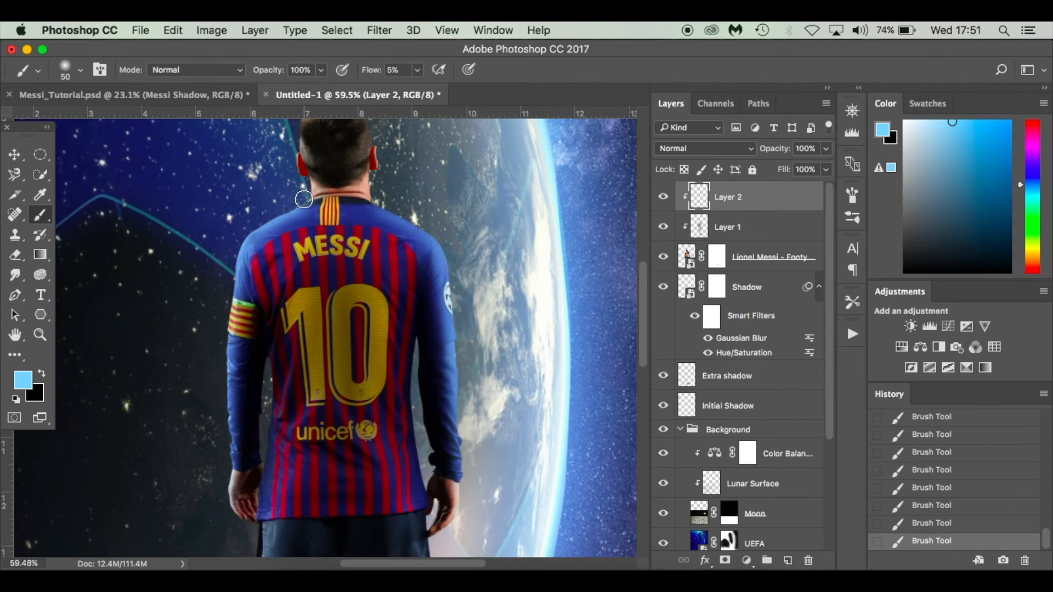
Paint the light blue rim light along the edges of the shorts and legs with the 50 px brush
{"action": "scroll", "coordinate": [304, 199], "scroll_direction": "up", "scroll_amount": 2}
{"action": "scroll", "coordinate": [384, 231], "scroll_direction": "down", "scroll_amount": 10}
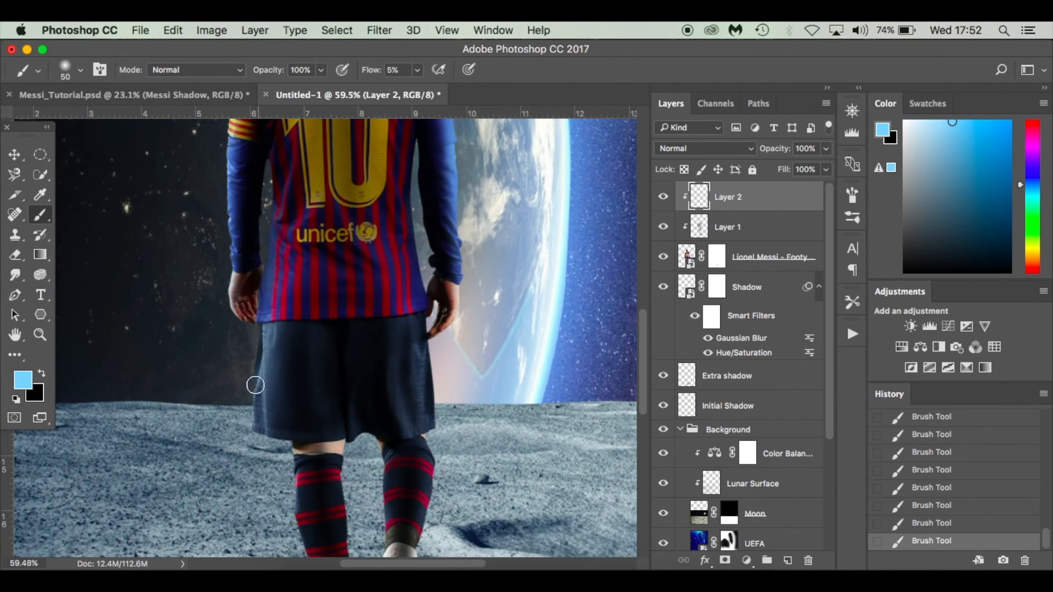
{"action": "scroll", "coordinate": [433, 365], "scroll_direction": "down", "scroll_amount": 8}
{"action": "mouse_move", "coordinate": [433, 365]}
{"action": "left_mouse_down"}
{"action": "mouse_move", "coordinate": [431, 258]}
{"action": "mouse_move", "coordinate": [419, 416]}
{"action": "mouse_move", "coordinate": [384, 258]}
{"action": "mouse_move", "coordinate": [368, 455]}
{"action": "mouse_move", "coordinate": [342, 271]}
{"action": "mouse_move", "coordinate": [356, 455]}
{"action": "mouse_move", "coordinate": [305, 455]}
{"action": "mouse_move", "coordinate": [285, 258]}
{"action": "left_mouse_up"}
{"action": "scroll", "coordinate": [456, 307], "scroll_direction": "up", "scroll_amount": 15}
{"action": "key", "text": "super+0"}
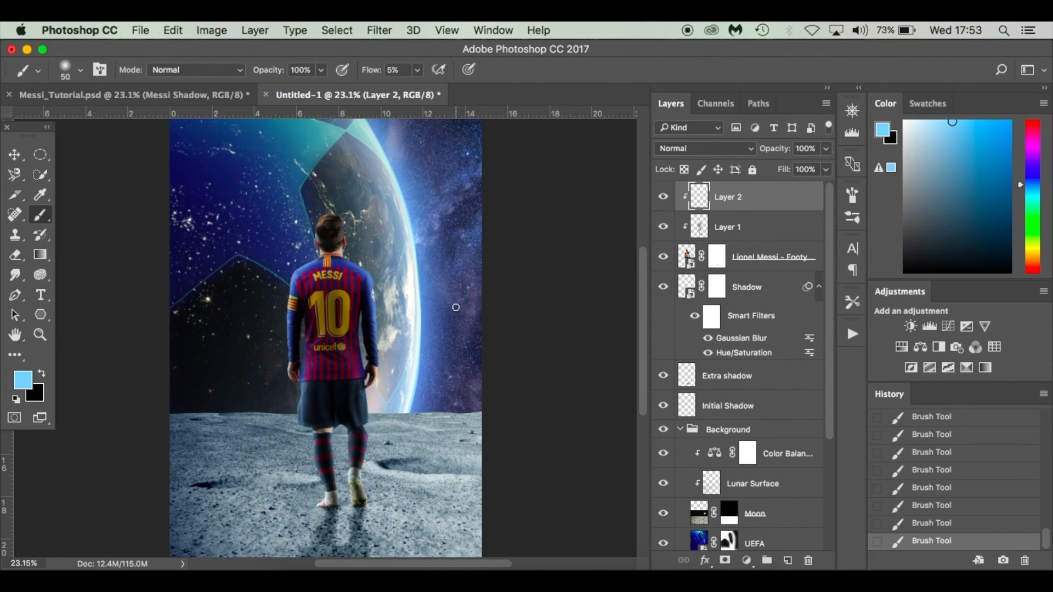
Toggle the visibility of Layer 2 and Layer 1 to compare the figure with and without the rim light and shading
{"action": "left_click", "coordinate": [664, 198]}
{"action": "left_click", "coordinate": [664, 197]}
{"action": "left_click", "coordinate": [663, 197]}
{"action": "left_click", "coordinate": [663, 198]}
{"action": "left_click", "coordinate": [664, 225]}
{"action": "left_click", "coordinate": [664, 226]}
{"action": "left_click", "coordinate": [663, 197]}
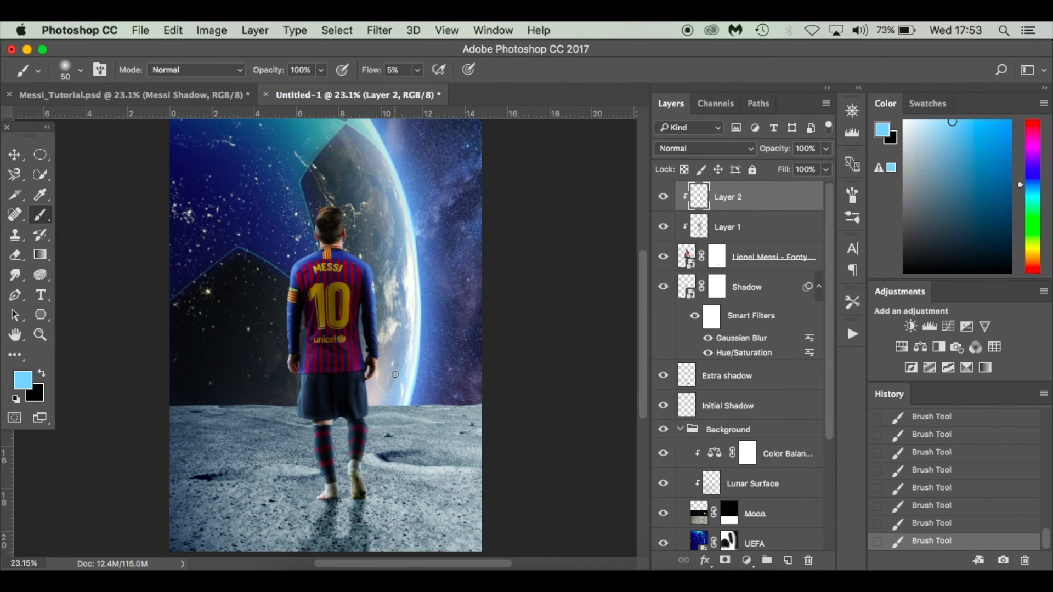
Compare the poster and its layer stack with the finished Messi_Tutorial.psd, and return to Untitled-1
{"action": "left_click", "coordinate": [181, 98]}
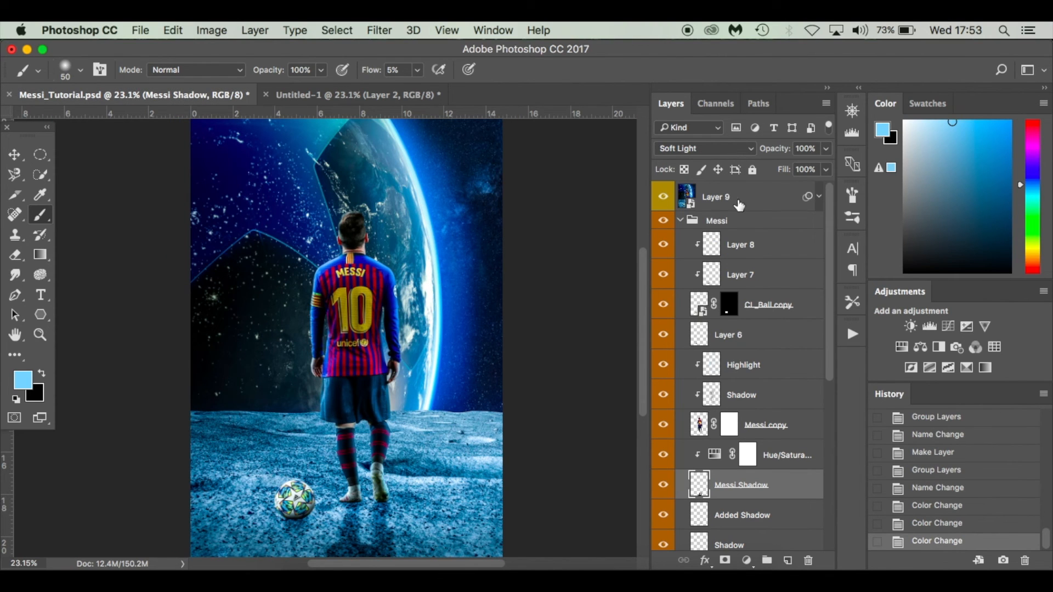
{"action": "scroll", "coordinate": [732, 275], "scroll_direction": "down", "scroll_amount": 3}
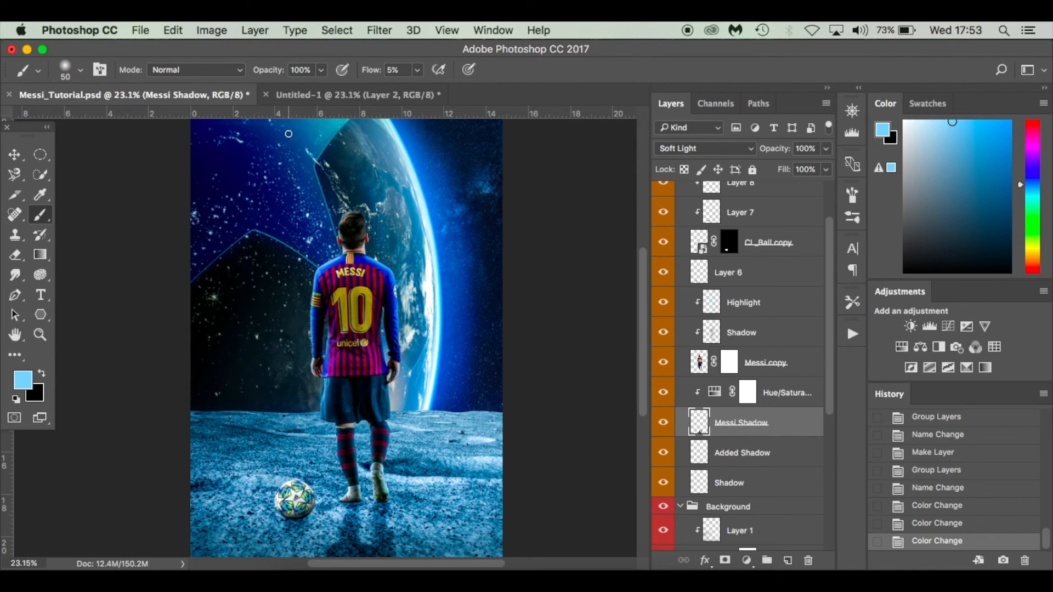
{"action": "left_click", "coordinate": [321, 93]}
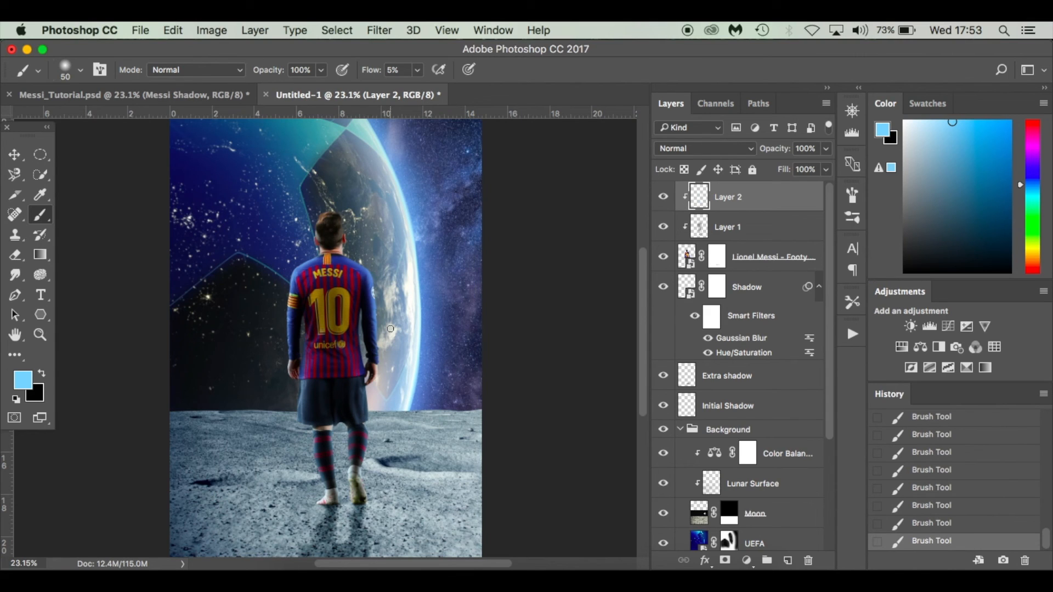
{"action": "scroll", "coordinate": [391, 328], "scroll_direction": "down", "scroll_amount": 2}
{"action": "scroll", "coordinate": [391, 328], "scroll_direction": "up", "scroll_amount": 2}
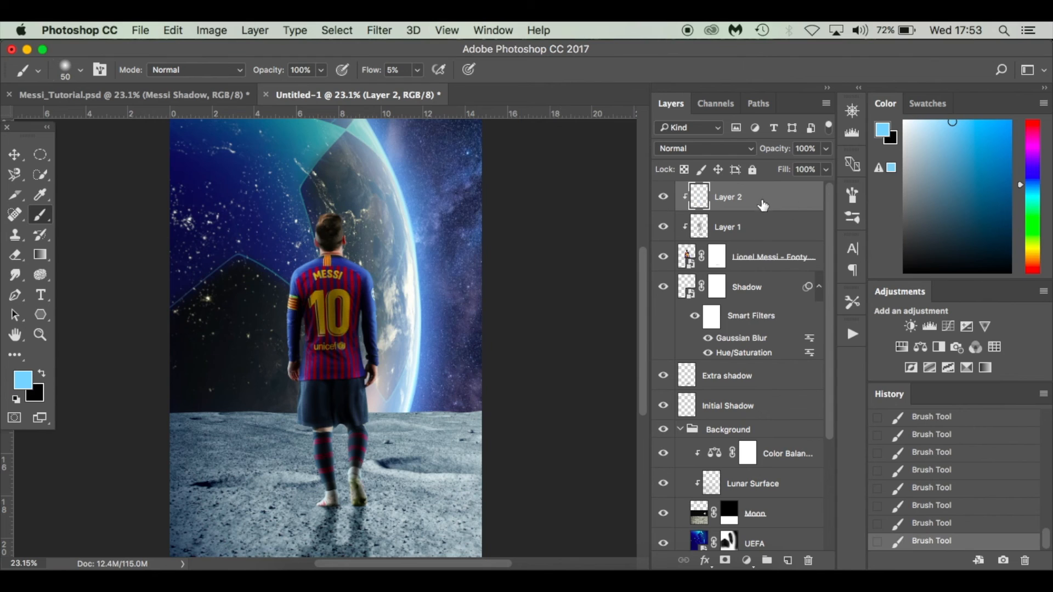
Rename Layer 2 as "highlight" and Layer 1 as "shading"
{"action": "double_click", "coordinate": [728, 197]}
{"action": "type", "text": "highlight"}
{"action": "key", "text": "Return"}
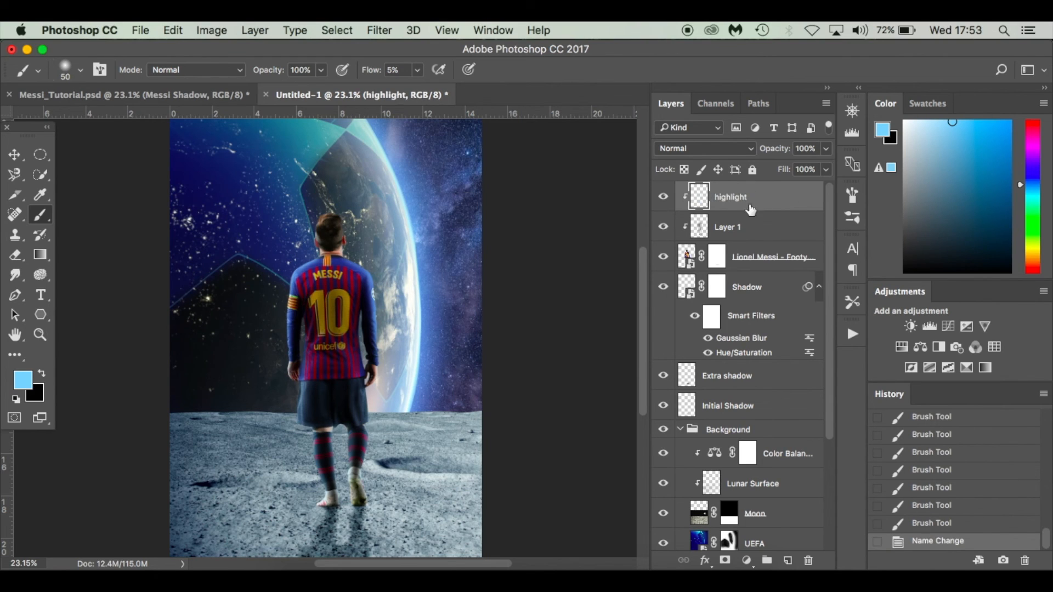
{"action": "double_click", "coordinate": [730, 227]}
{"action": "type", "text": "shading"}
{"action": "key", "text": "Return"}
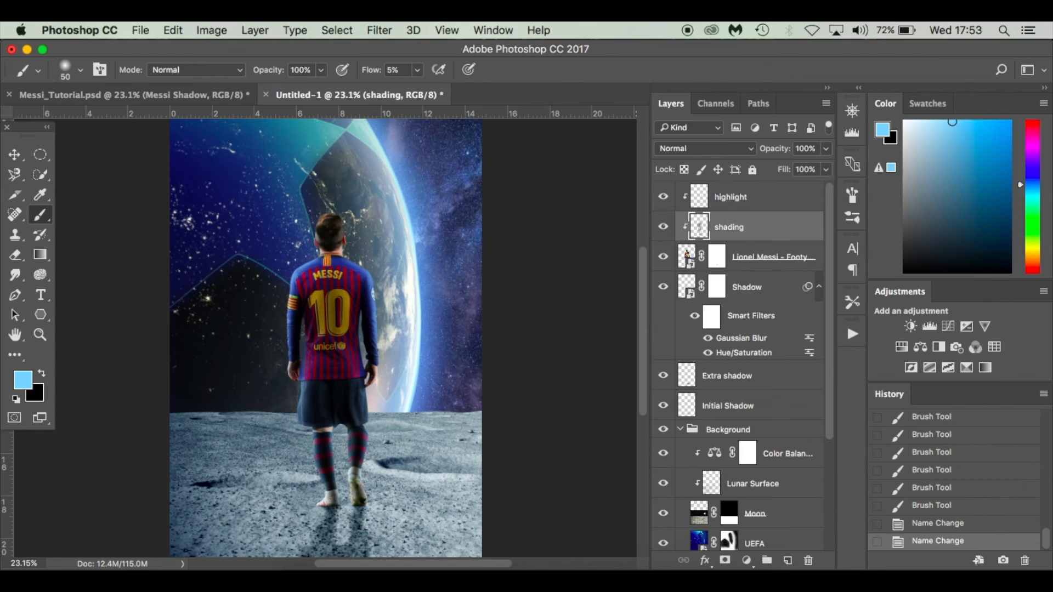
Stamp all visible layers into a new layer above the highlight layer and convert it to a smart object
{"action": "left_click", "coordinate": [788, 203]}
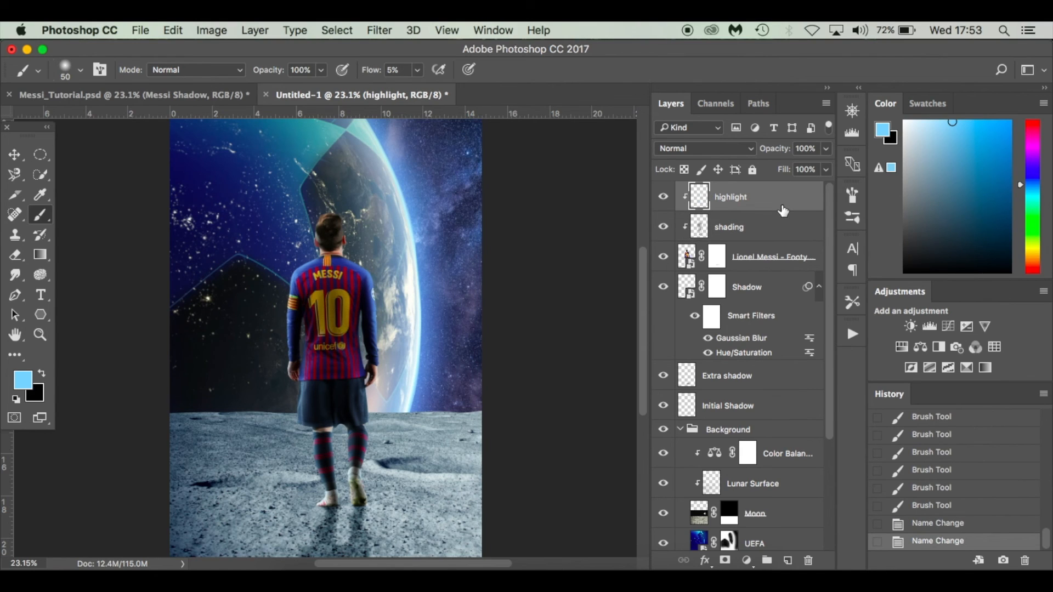
{"action": "key", "text": "super+alt+shift+i"}
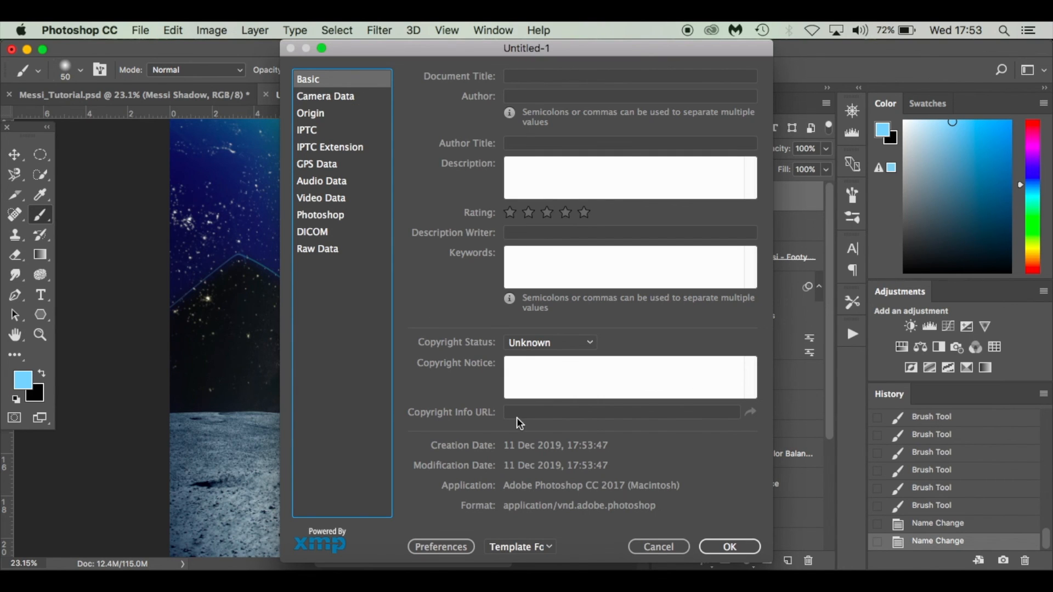
{"action": "left_click", "coordinate": [666, 549]}
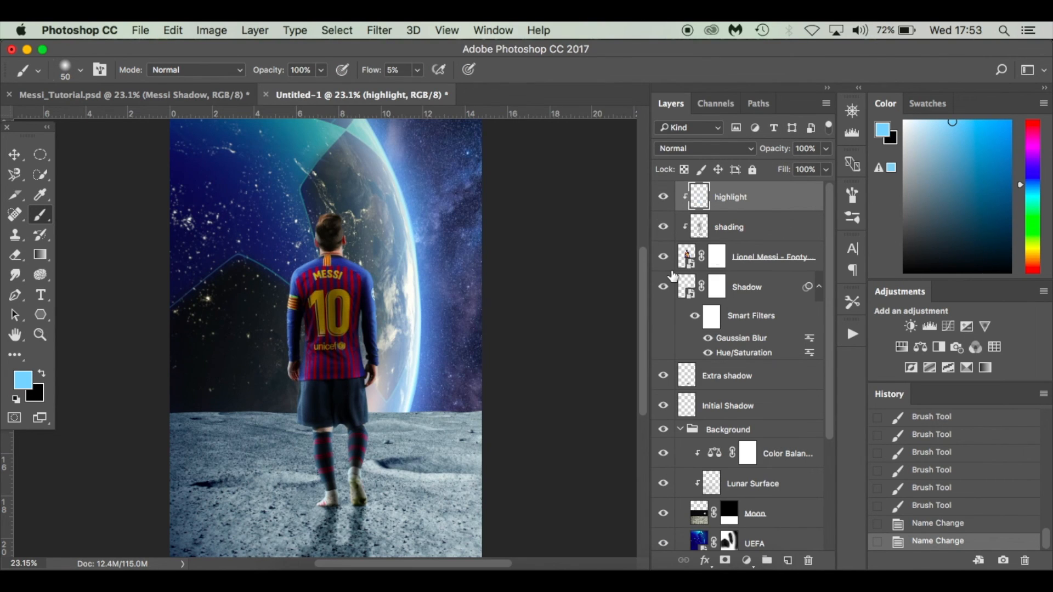
{"action": "key", "text": "super+alt+shift+e"}
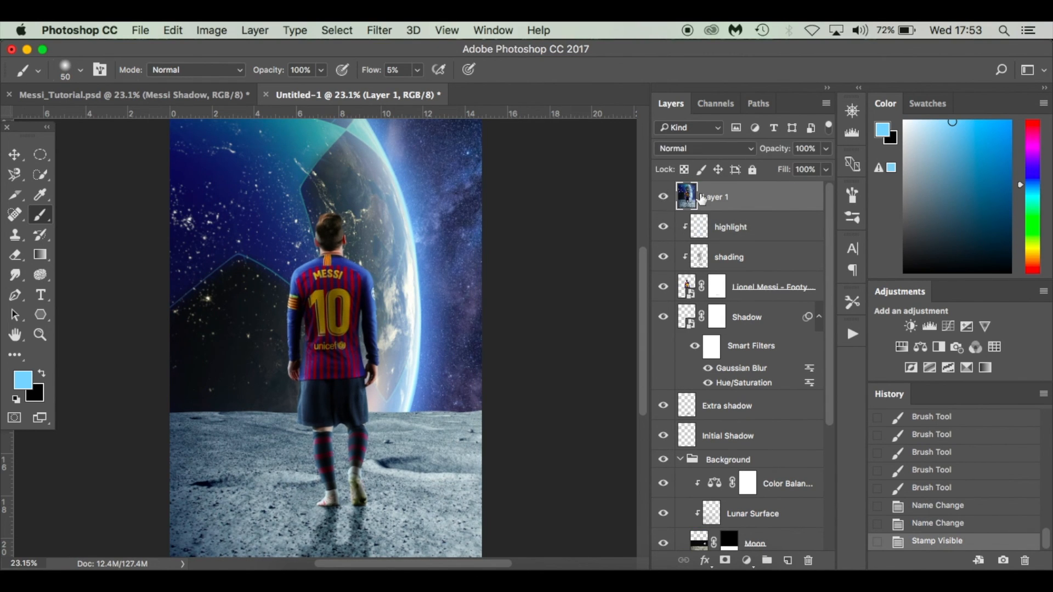
{"action": "right_click", "coordinate": [758, 204]}
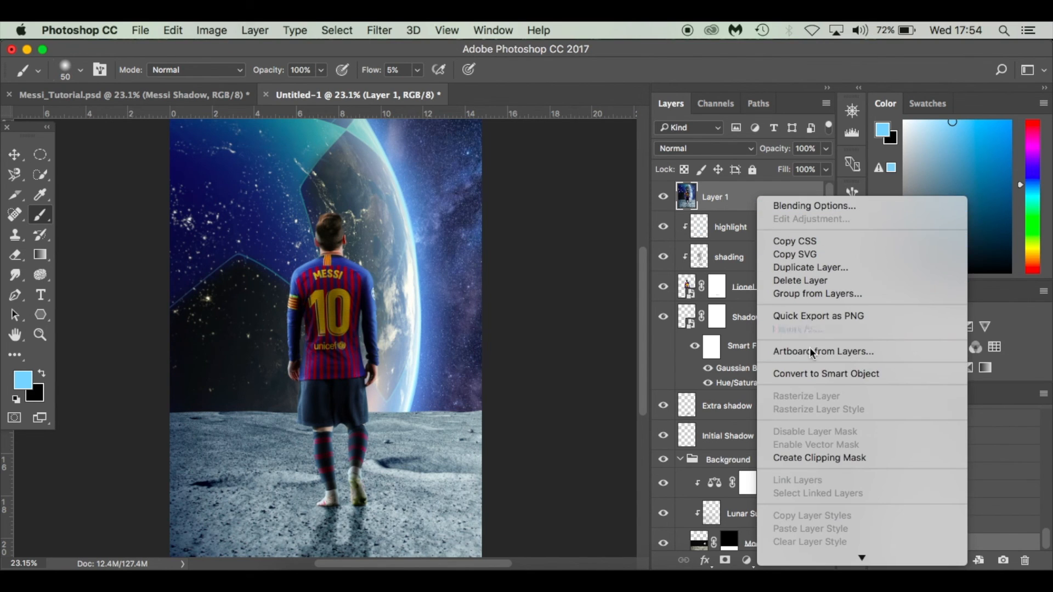
{"action": "left_click", "coordinate": [844, 377]}
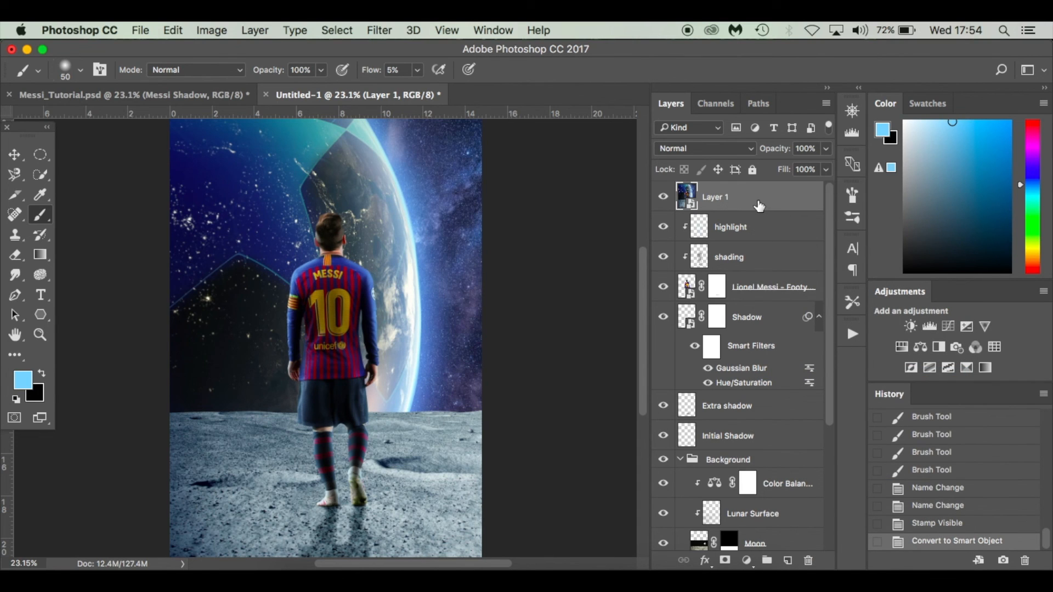
Start a Camera Raw Filter on the stamped layer with Temperature -15, Tint -15, Exposure -0.55 and Contrast +20
{"action": "left_click", "coordinate": [389, 33]}
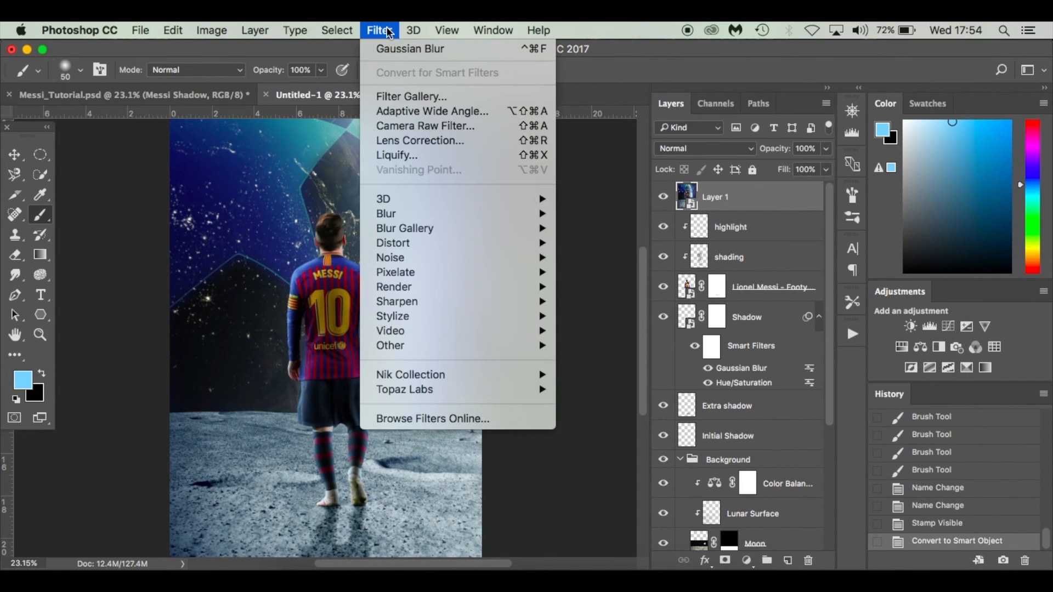
{"action": "left_click", "coordinate": [388, 33]}
{"action": "left_click", "coordinate": [378, 32]}
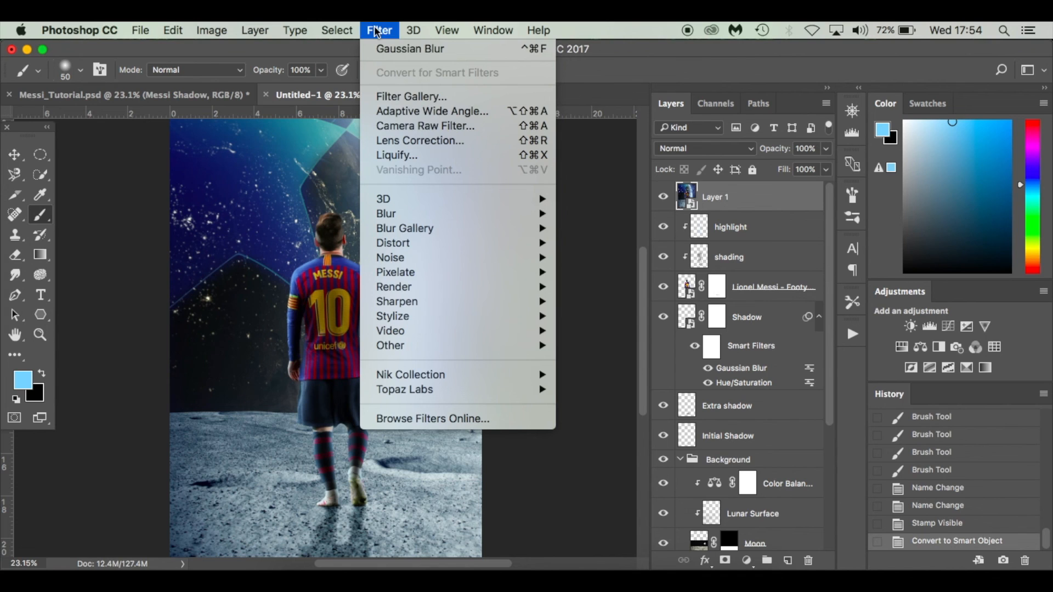
{"action": "left_click", "coordinate": [393, 126]}
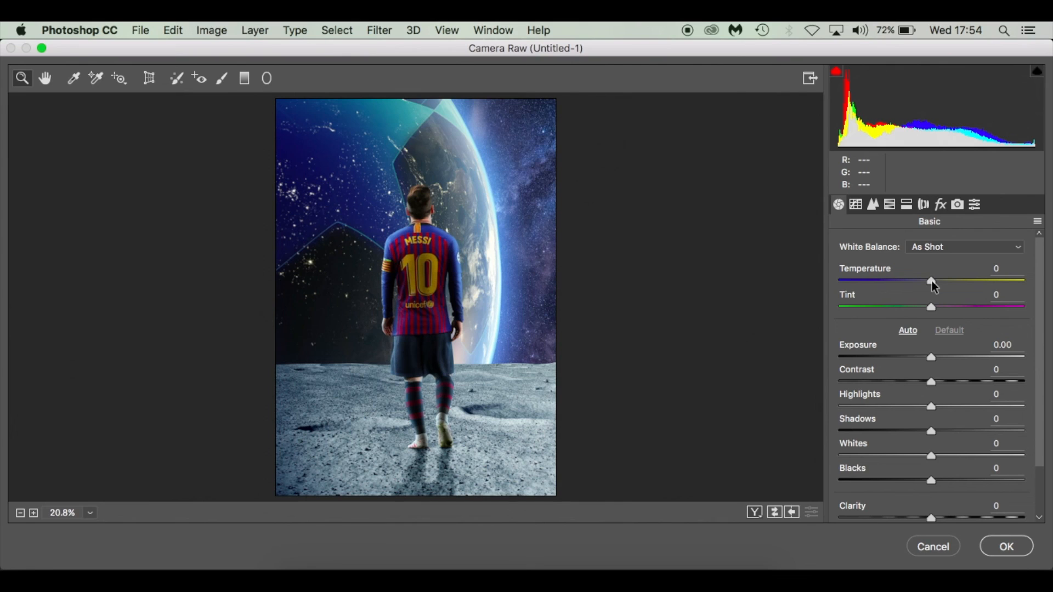
{"action": "left_click_drag", "start_coordinate": [932, 281], "coordinate": [917, 281]}
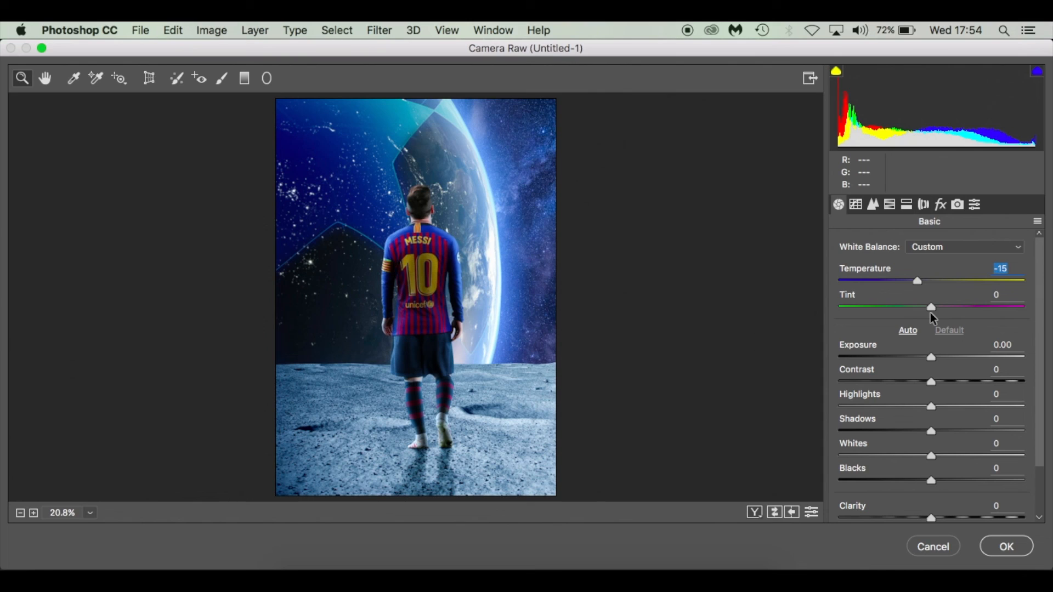
{"action": "left_click_drag", "start_coordinate": [930, 307], "coordinate": [917, 305]}
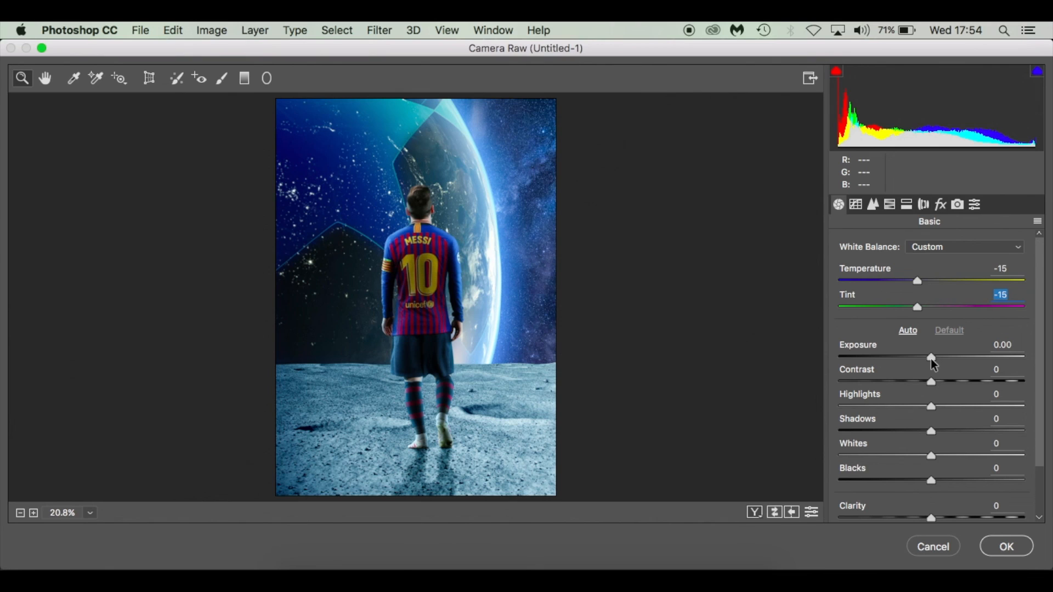
{"action": "left_click_drag", "start_coordinate": [930, 358], "coordinate": [920, 357]}
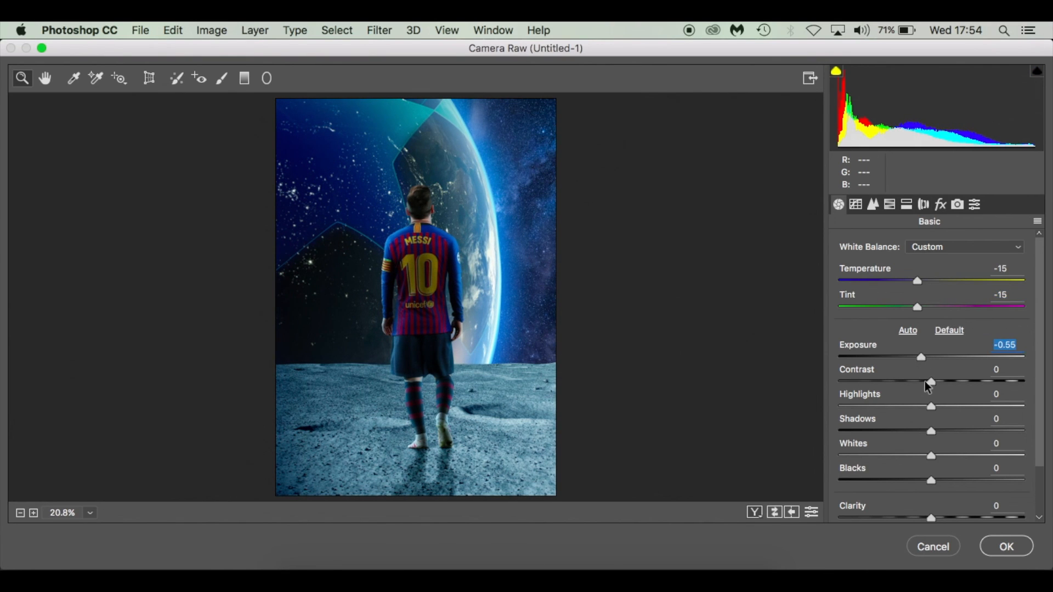
{"action": "left_click_drag", "start_coordinate": [934, 381], "coordinate": [950, 380]}
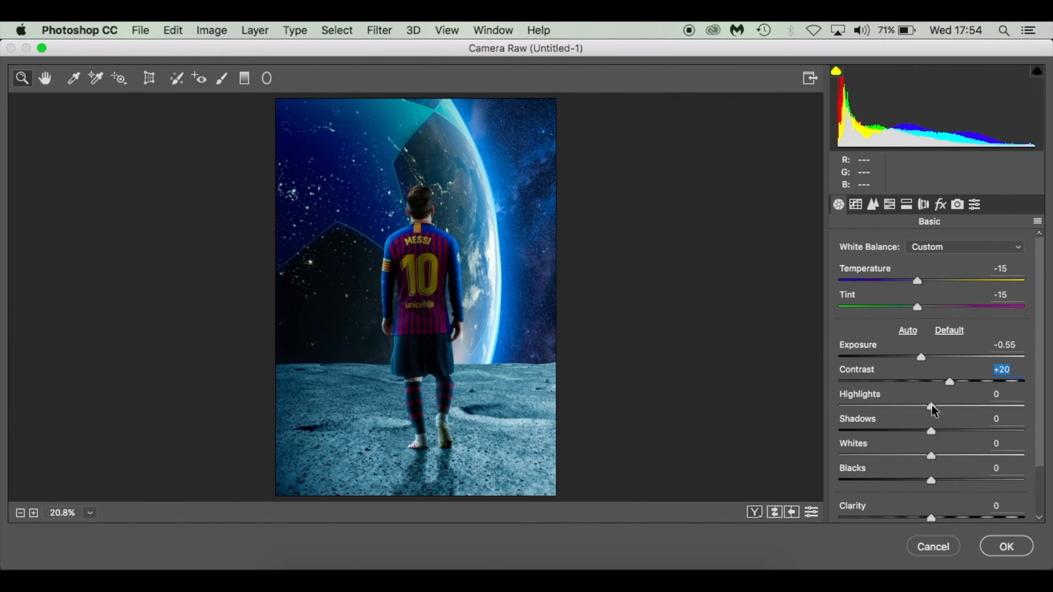
Set the Camera Raw tones to Highlights -75, Shadows +75, Whites +60 and Blacks -40
{"action": "left_click", "coordinate": [877, 406]}
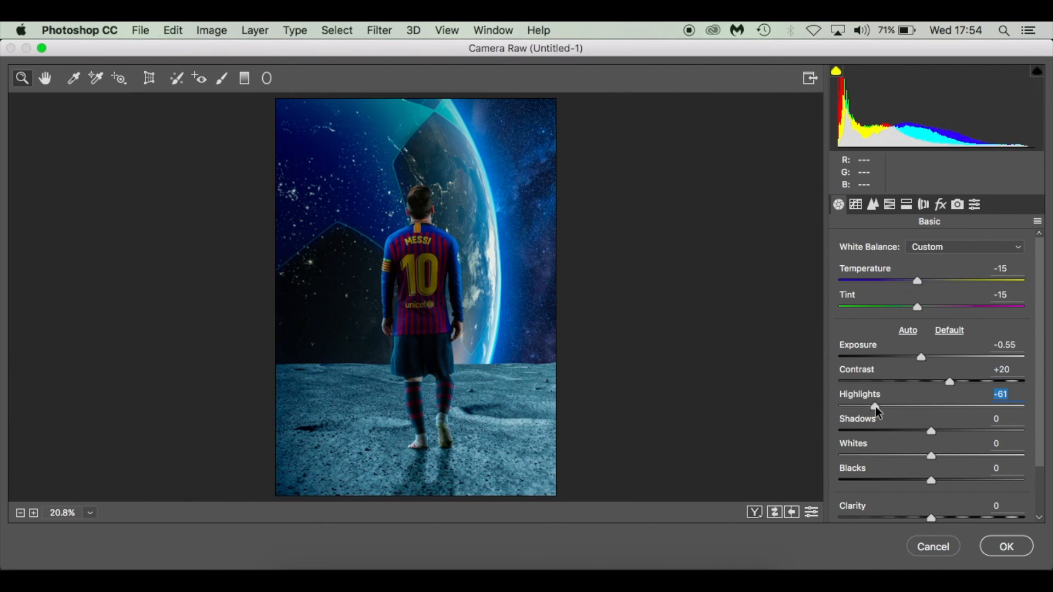
{"action": "left_click_drag", "start_coordinate": [875, 407], "coordinate": [864, 405]}
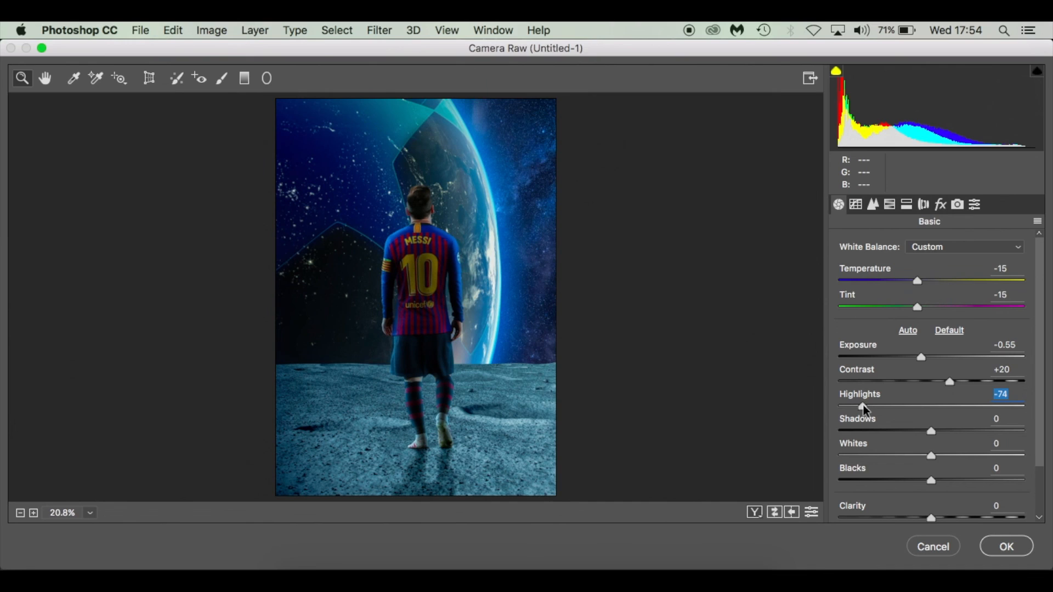
{"action": "left_click_drag", "start_coordinate": [863, 405], "coordinate": [862, 405]}
{"action": "left_click_drag", "start_coordinate": [933, 432], "coordinate": [995, 430]}
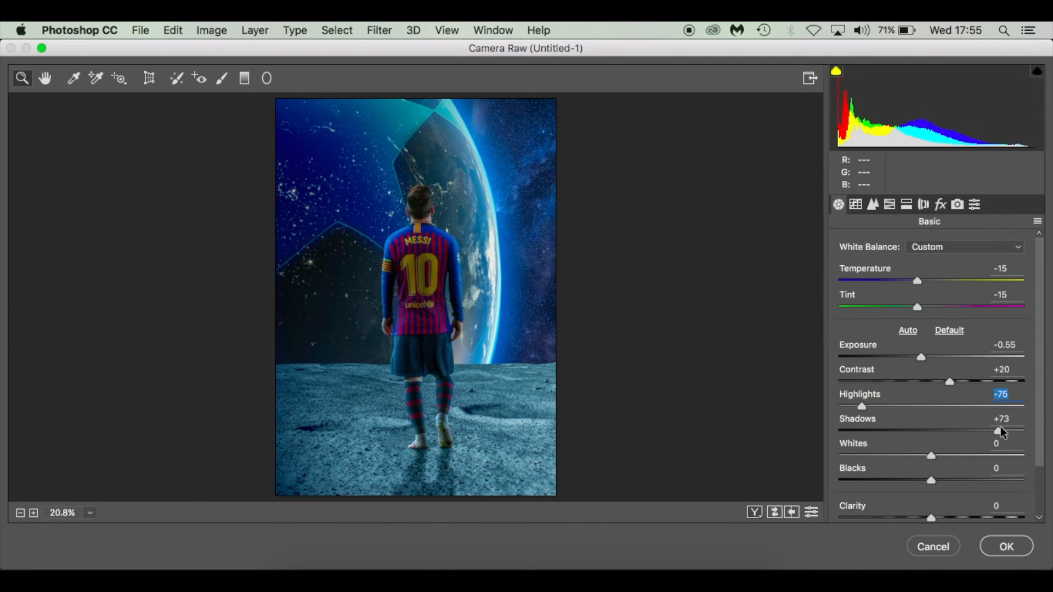
{"action": "left_click_drag", "start_coordinate": [1000, 431], "coordinate": [1001, 430]}
{"action": "scroll", "coordinate": [978, 441], "scroll_direction": "down", "scroll_amount": 1}
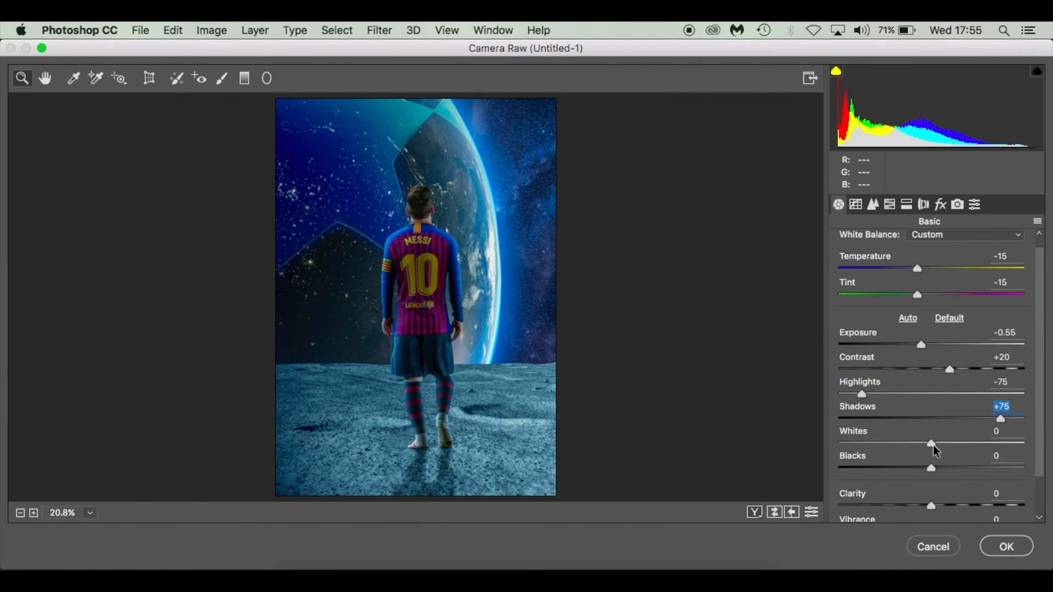
{"action": "left_click_drag", "start_coordinate": [933, 445], "coordinate": [988, 443]}
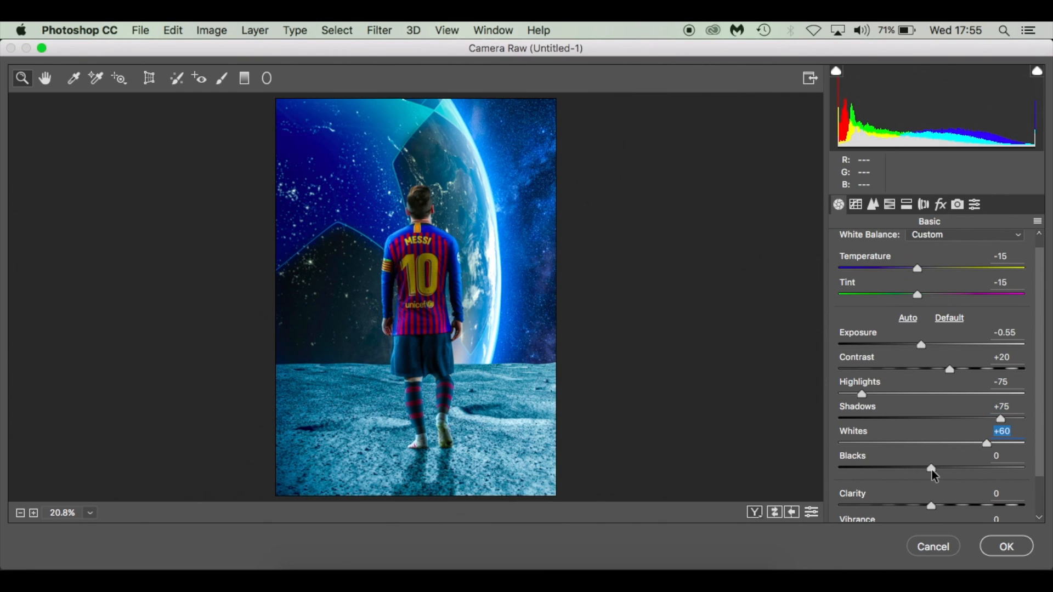
{"action": "left_click_drag", "start_coordinate": [933, 468], "coordinate": [896, 469]}
{"action": "key", "text": "Down"}
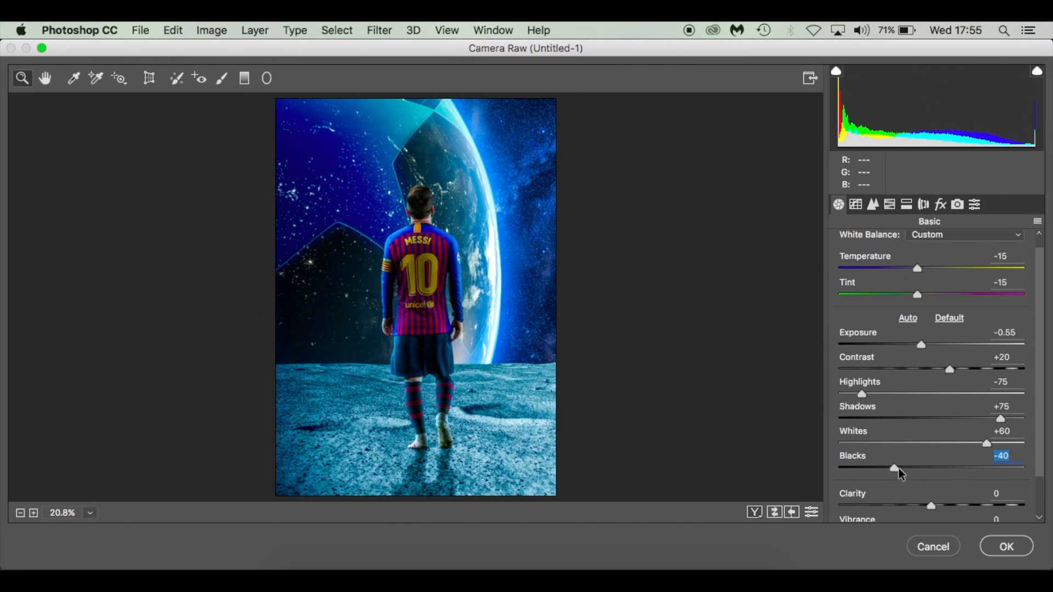
Set Clarity to +40, Vibrance to +10 and Saturation to -15, apply the filter, and compare the result with Messi_Tutorial.psd
{"action": "scroll", "coordinate": [889, 467], "scroll_direction": "down", "scroll_amount": 2}
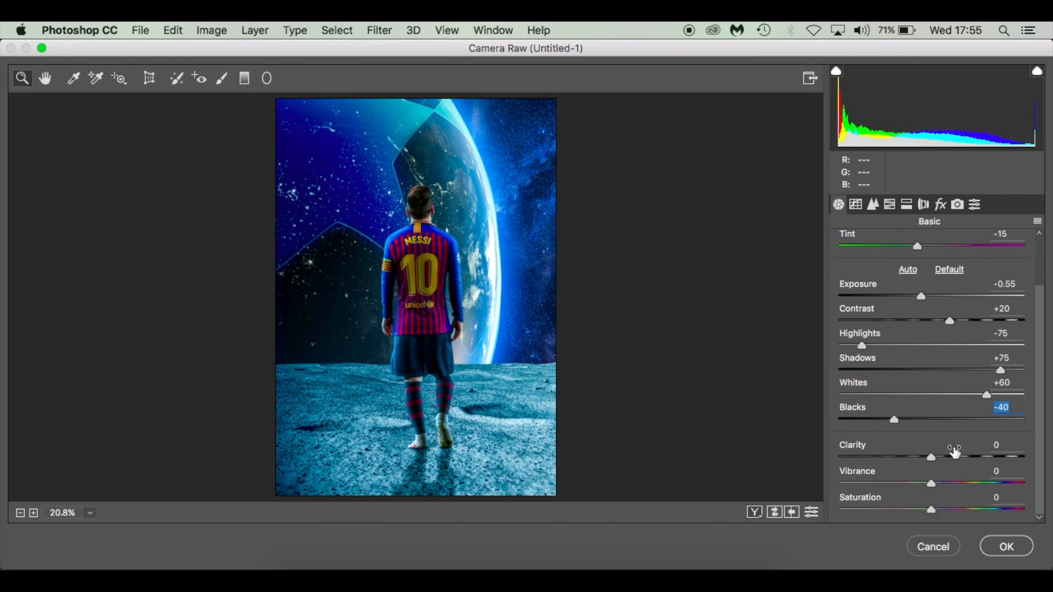
{"action": "left_click_drag", "start_coordinate": [933, 456], "coordinate": [968, 456]}
{"action": "key", "text": "Up"}
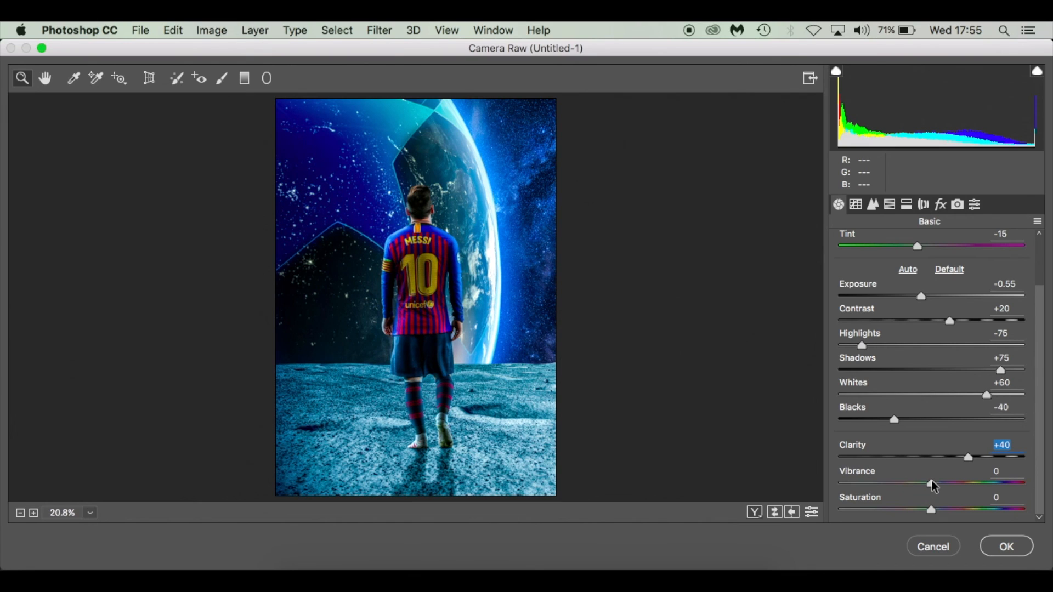
{"action": "left_click_drag", "start_coordinate": [934, 485], "coordinate": [914, 509]}
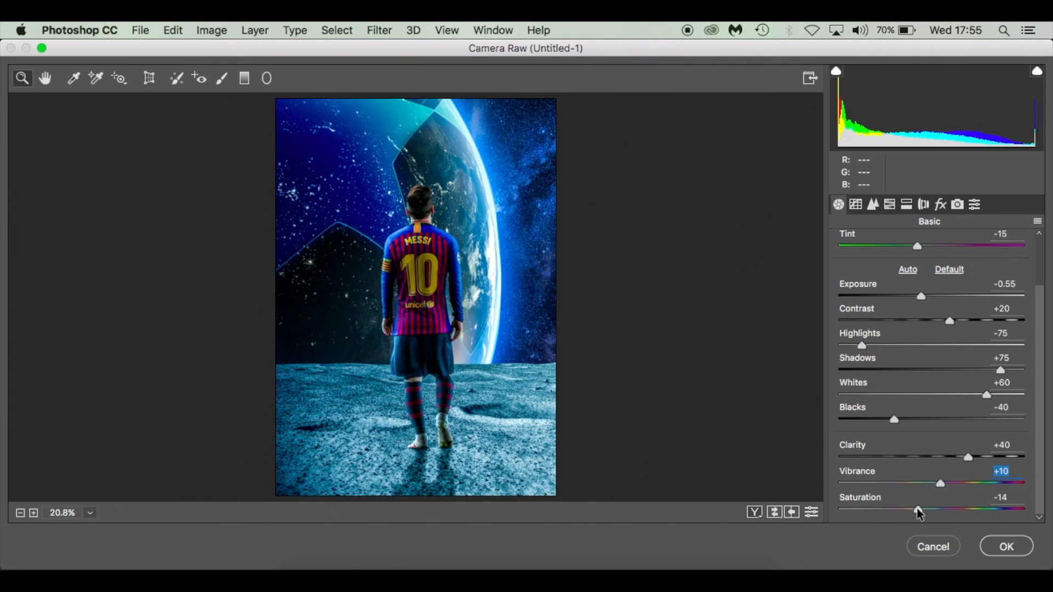
{"action": "left_click_drag", "start_coordinate": [919, 513], "coordinate": [917, 508]}
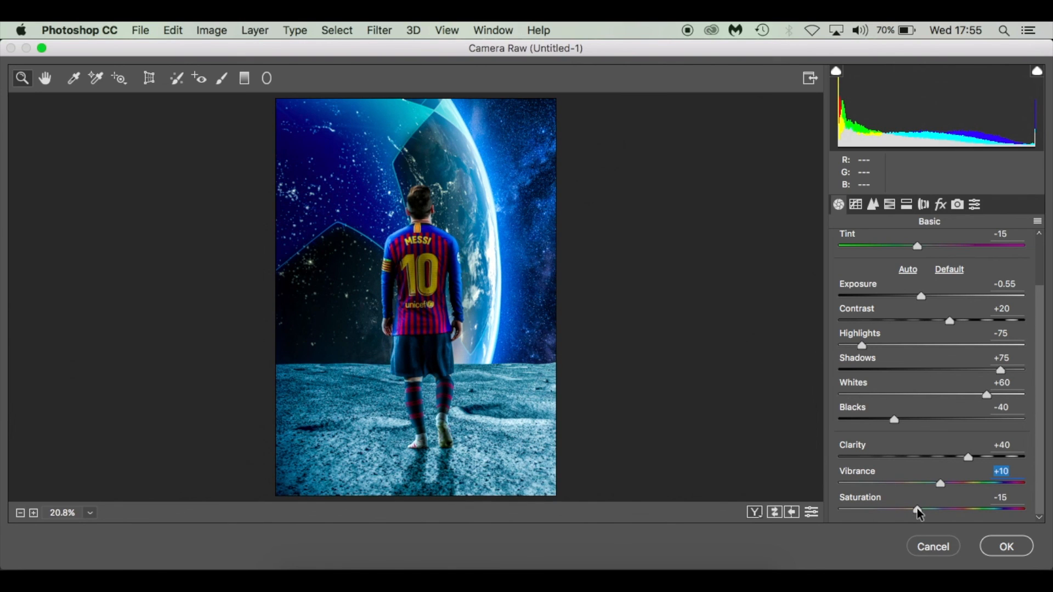
{"action": "left_click", "coordinate": [1006, 547]}
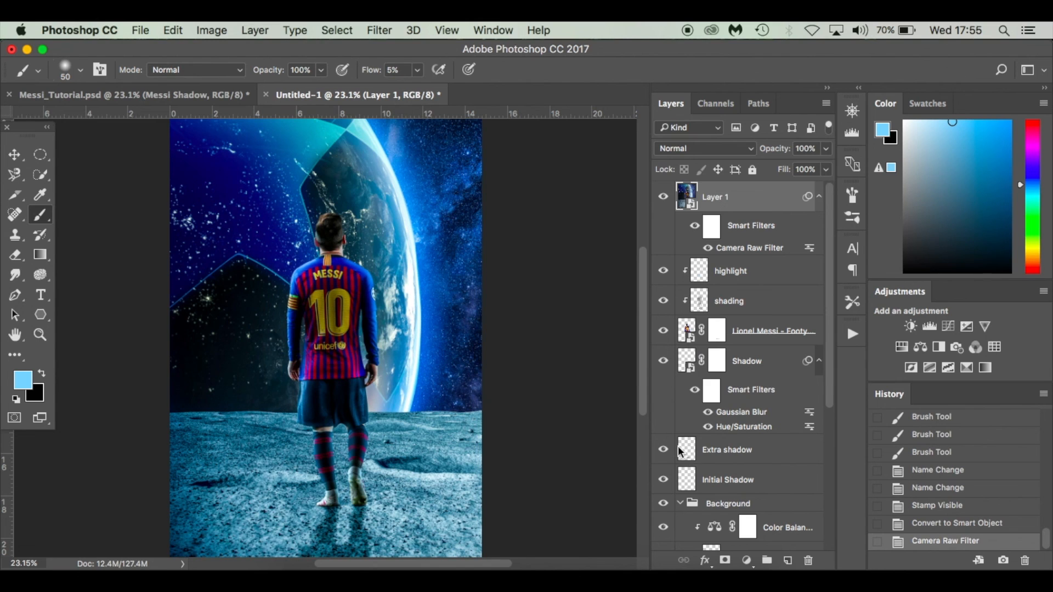
{"action": "left_click", "coordinate": [189, 96]}
{"action": "left_click", "coordinate": [320, 96]}
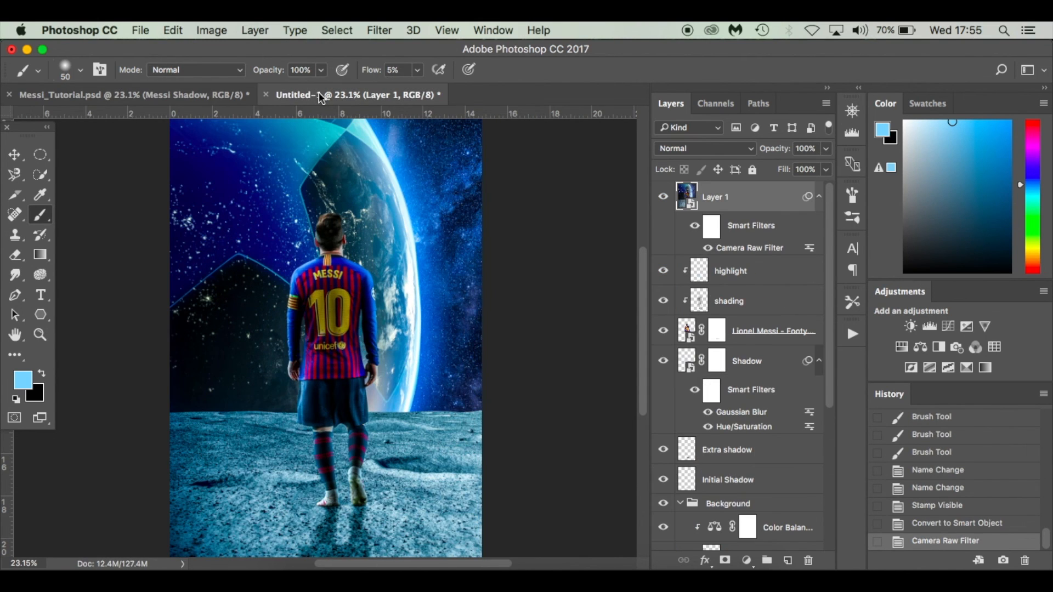